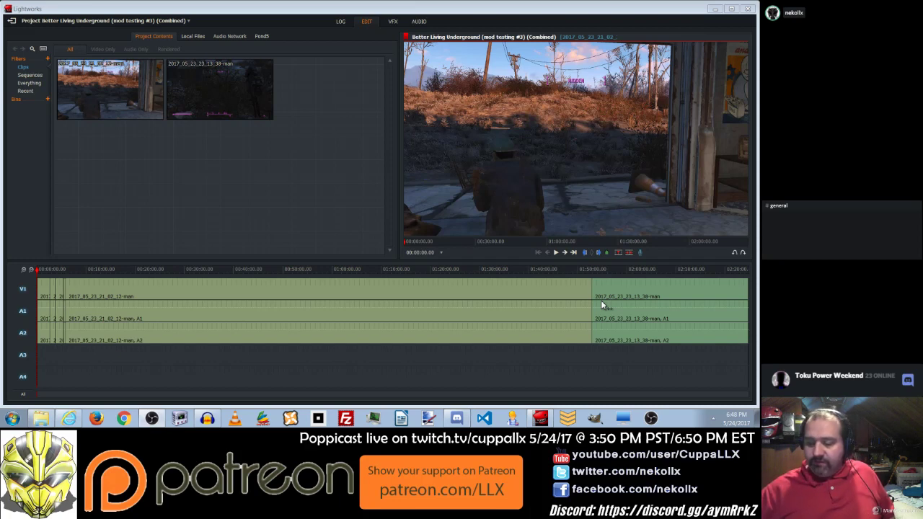
# Play and skim the early footage of the combined sequence, stopping on the green car salvage scene at 00:10:22.12.
pyautogui.click(555, 253)
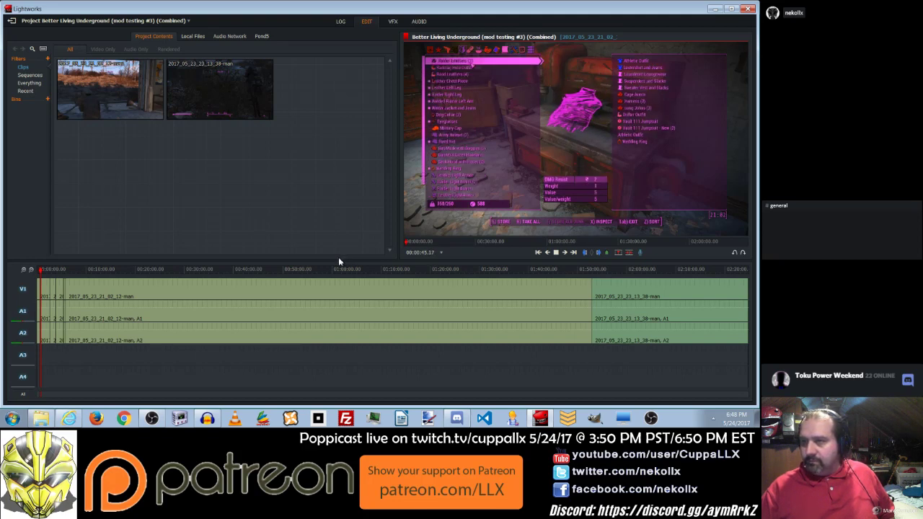
pyautogui.click(47, 275)
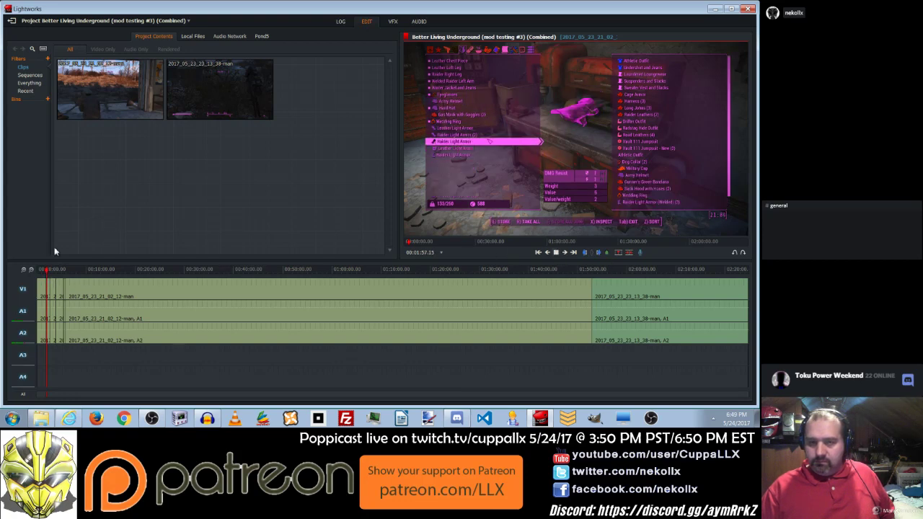
pyautogui.click(55, 272)
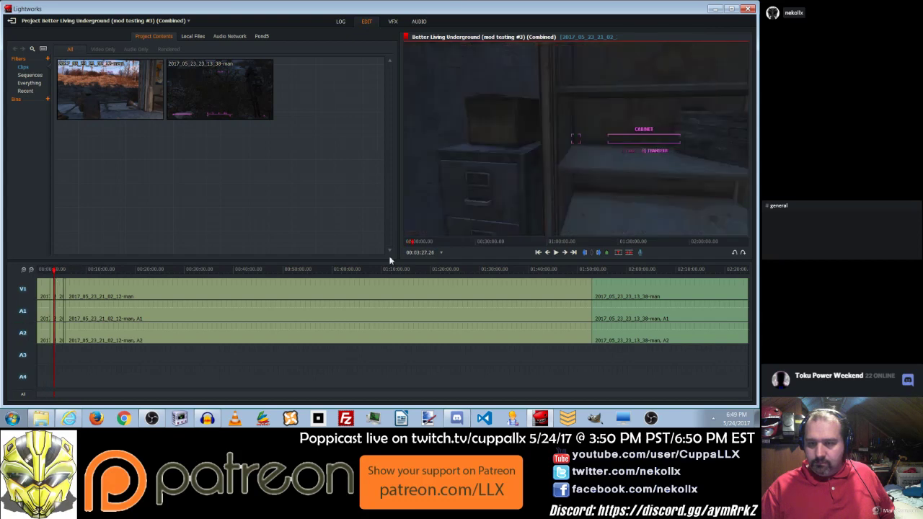
pyautogui.click(555, 253)
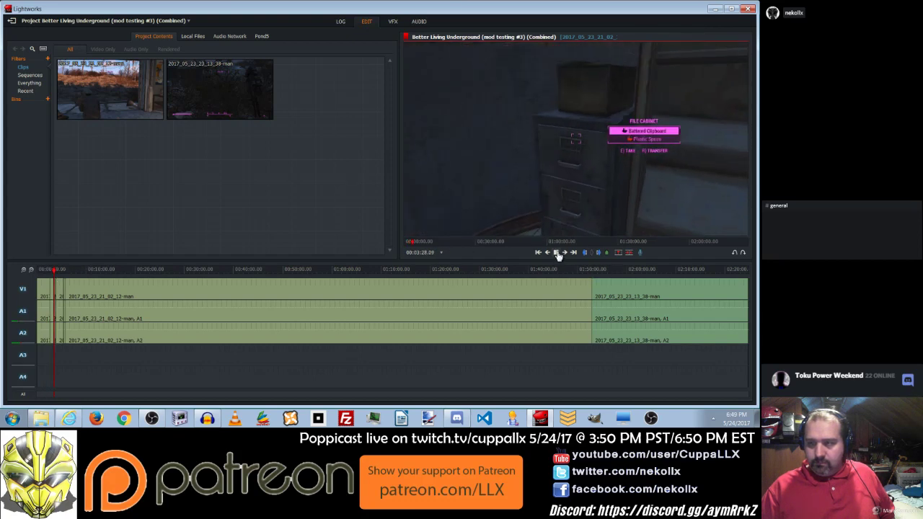
pyautogui.moveTo(55, 273); pyautogui.dragTo(71, 271)
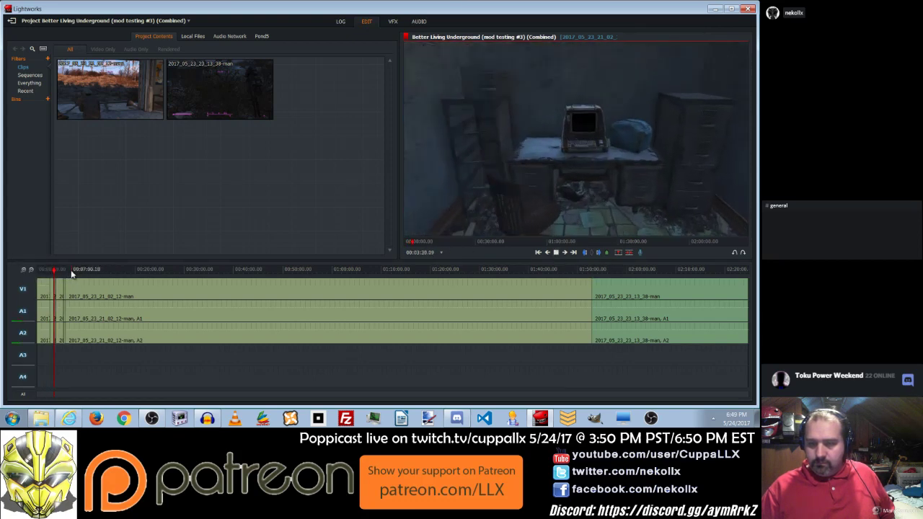
pyautogui.click(558, 254)
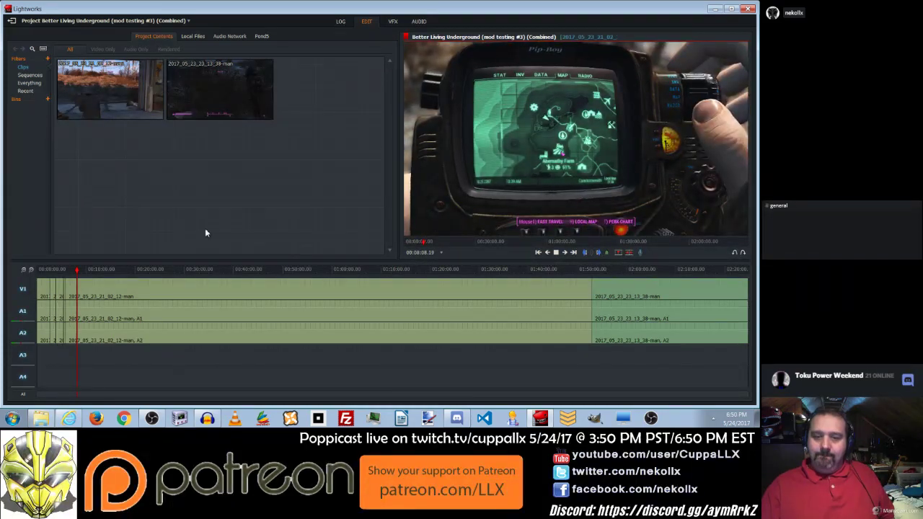
pyautogui.click(88, 274)
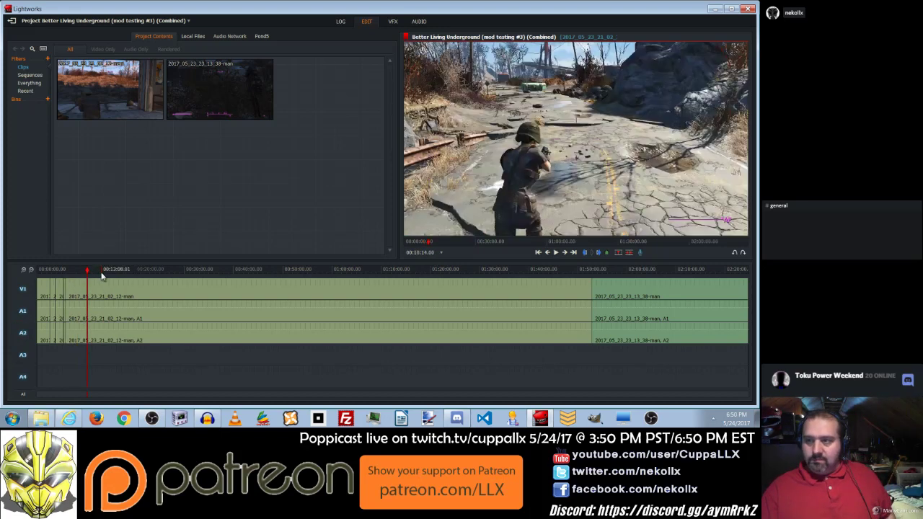
pyautogui.click(555, 253)
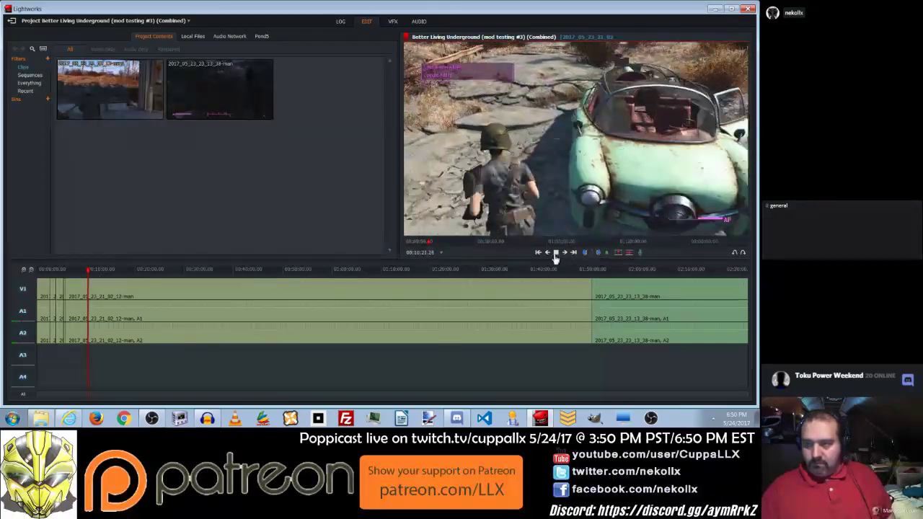
pyautogui.click(554, 254)
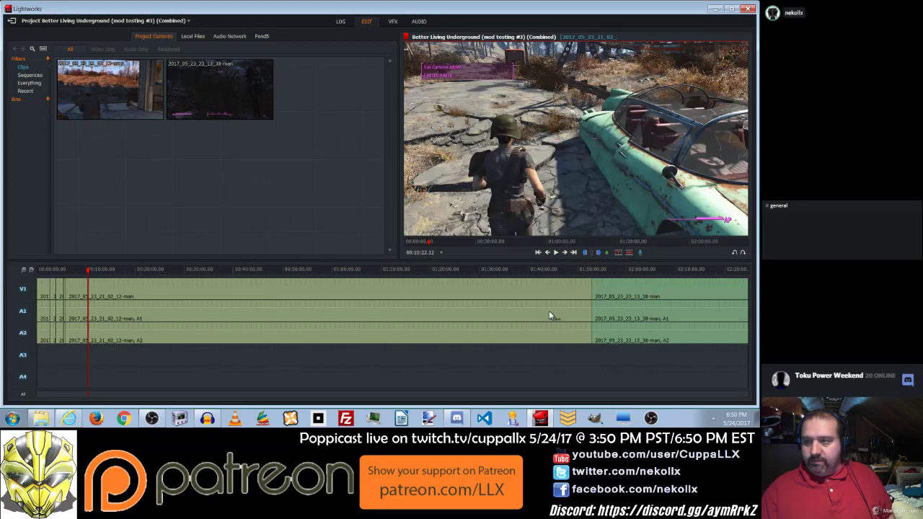
# Add a cue marker at the current frame with the description "vehicle salvage".
pyautogui.click(608, 253)
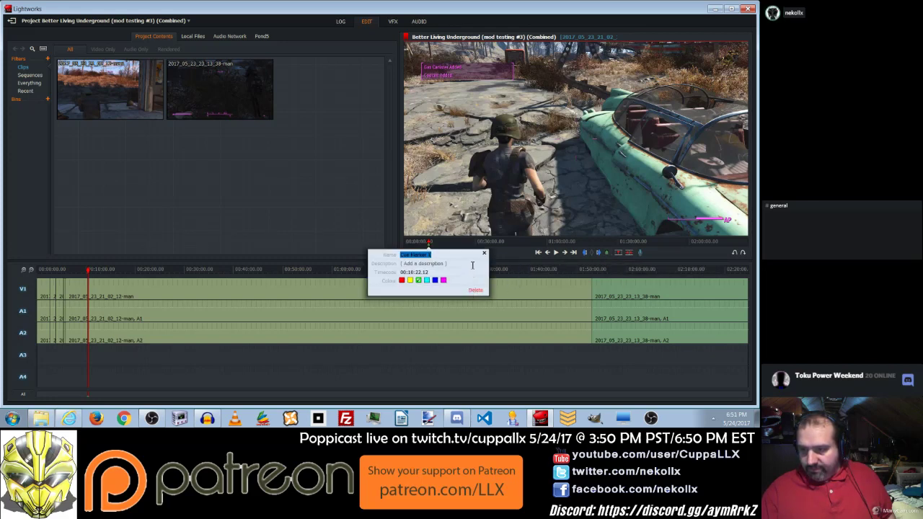
pyautogui.click(449, 264)
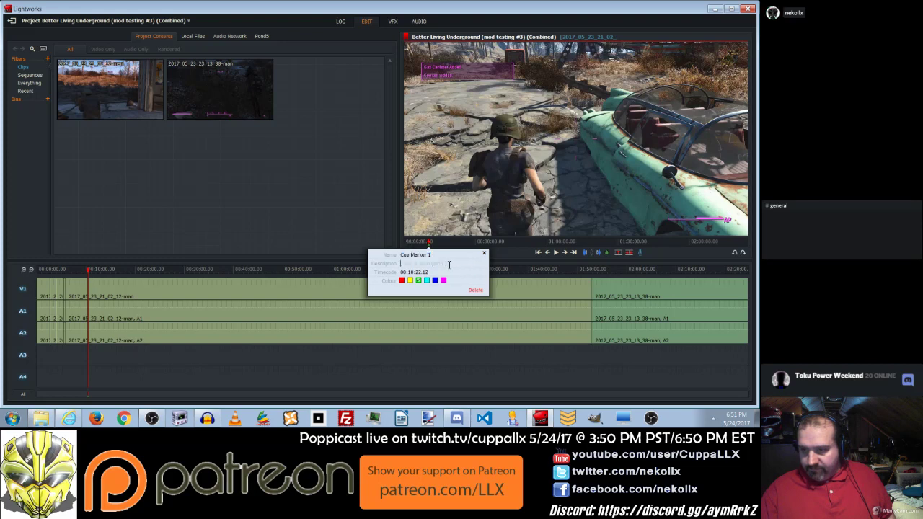
pyautogui.write('dehicle salvage')
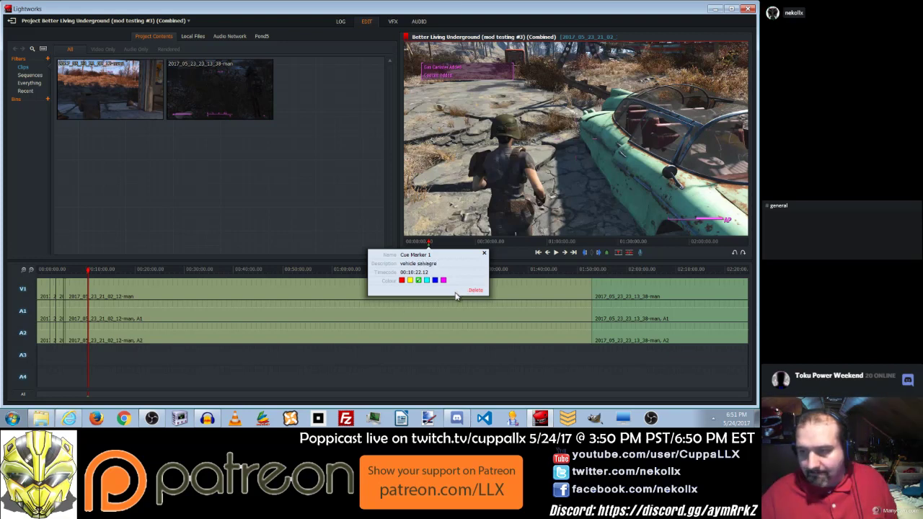
pyautogui.click(450, 369)
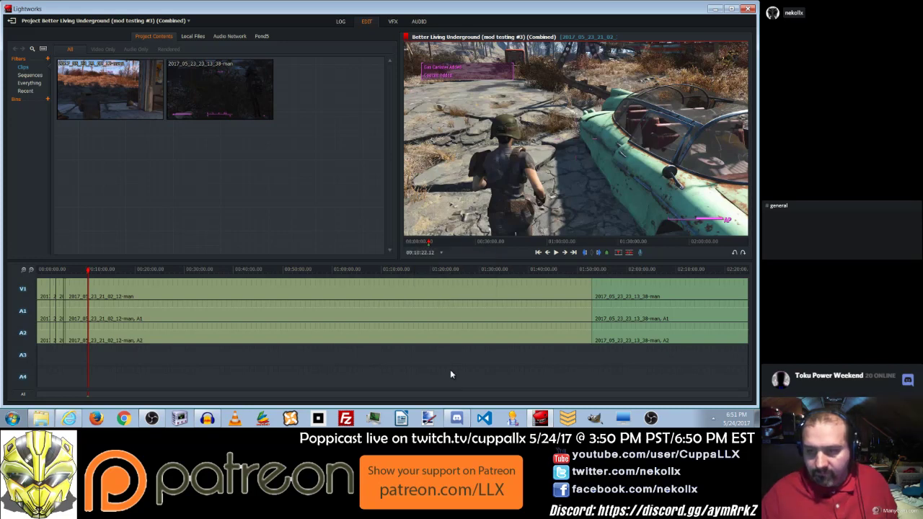
# Test jumping between the cue marker and other sequence positions, in both the editing and the effects workspace.
pyautogui.click(574, 252)
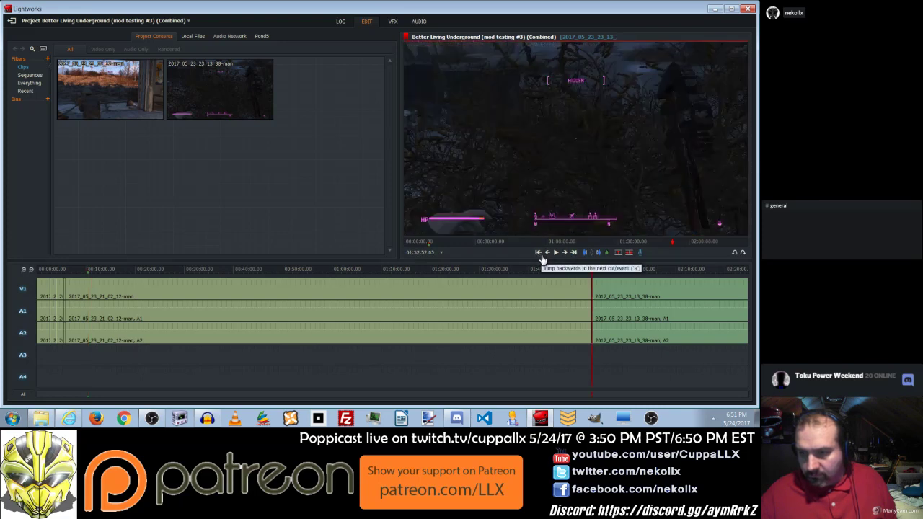
pyautogui.click(539, 253)
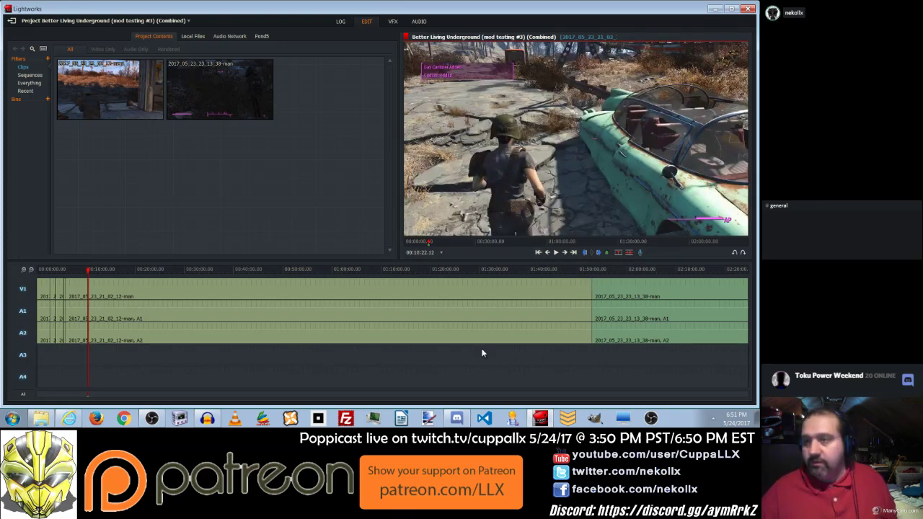
pyautogui.click(392, 22)
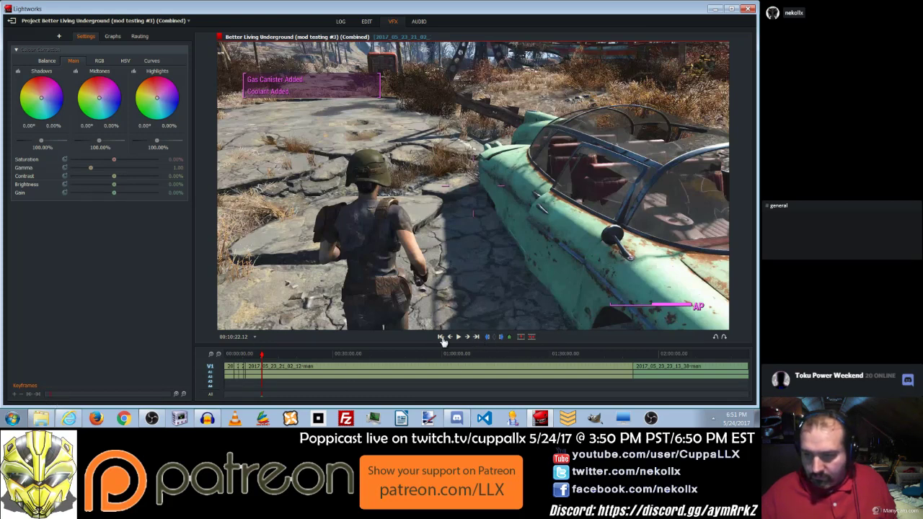
pyautogui.moveTo(315, 357); pyautogui.dragTo(260, 355)
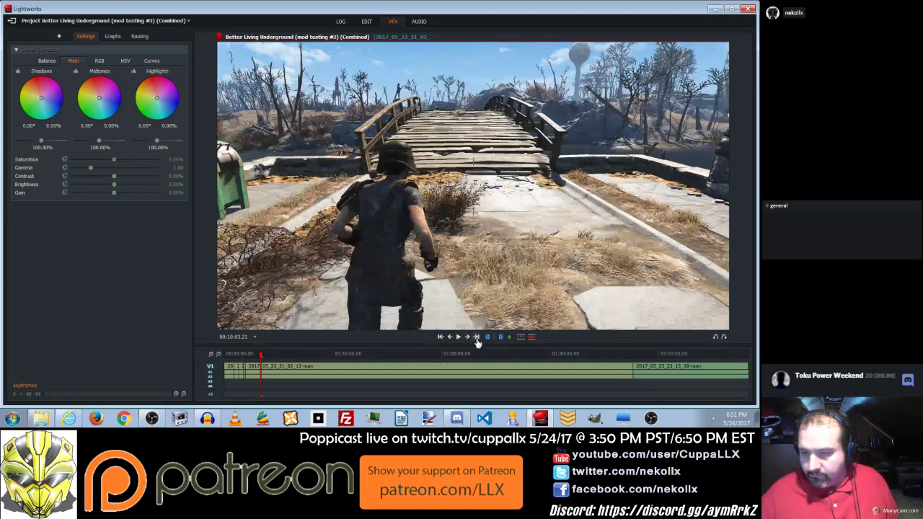
pyautogui.click(475, 337)
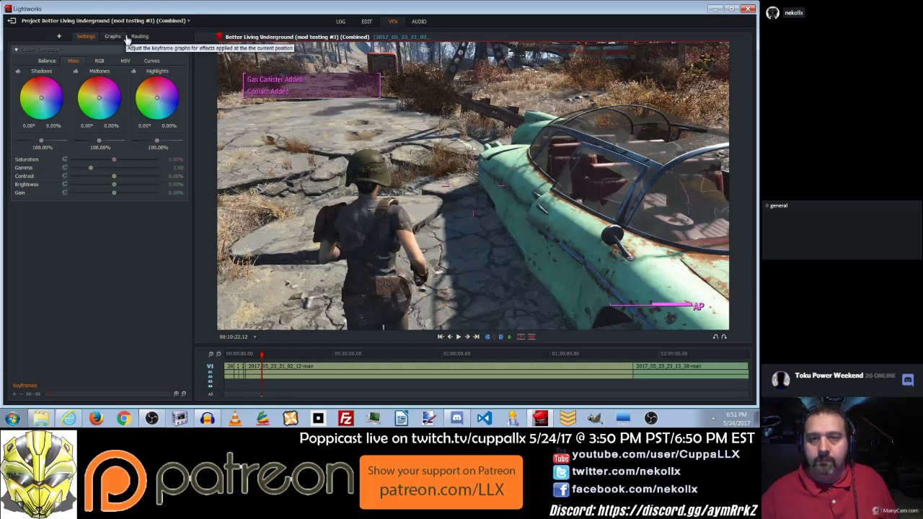
# Apply the LH Box lower third from the Text effects to the current clip and check it further along at 00:15:38.11.
pyautogui.click(60, 37)
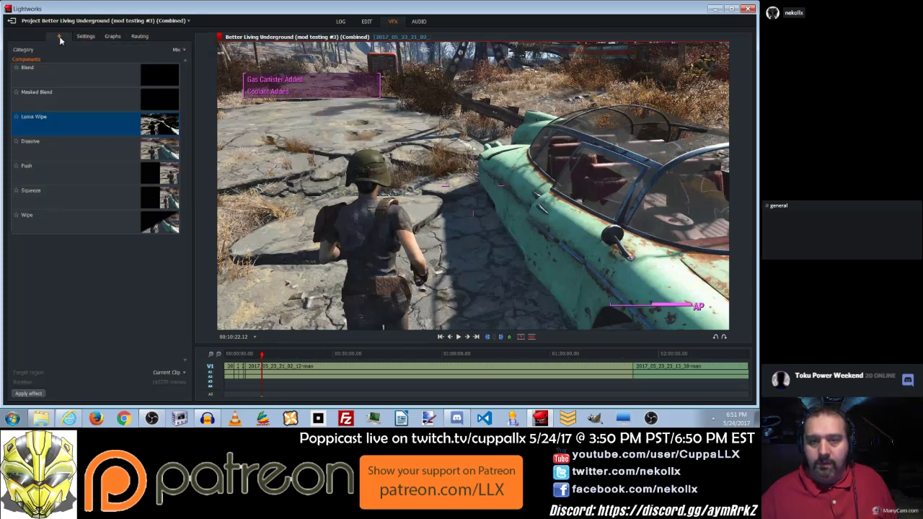
pyautogui.click(181, 50)
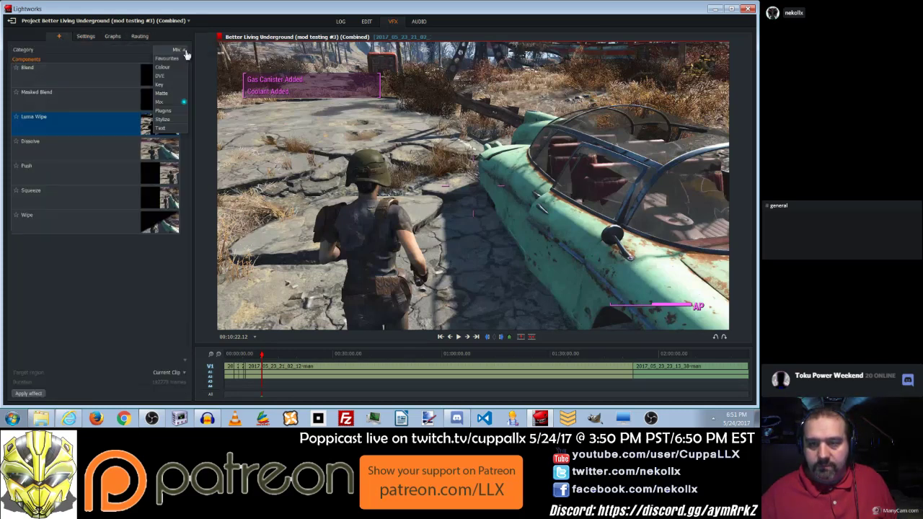
pyautogui.click(167, 128)
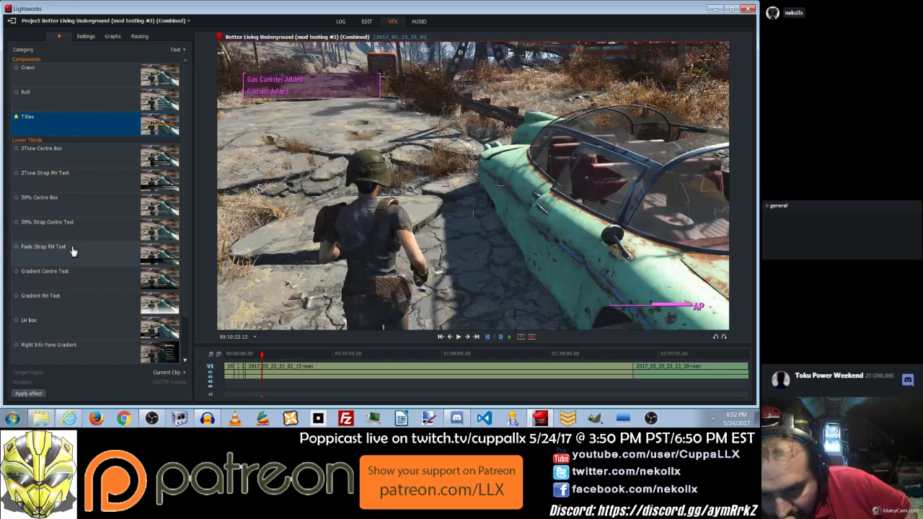
pyautogui.click(74, 327)
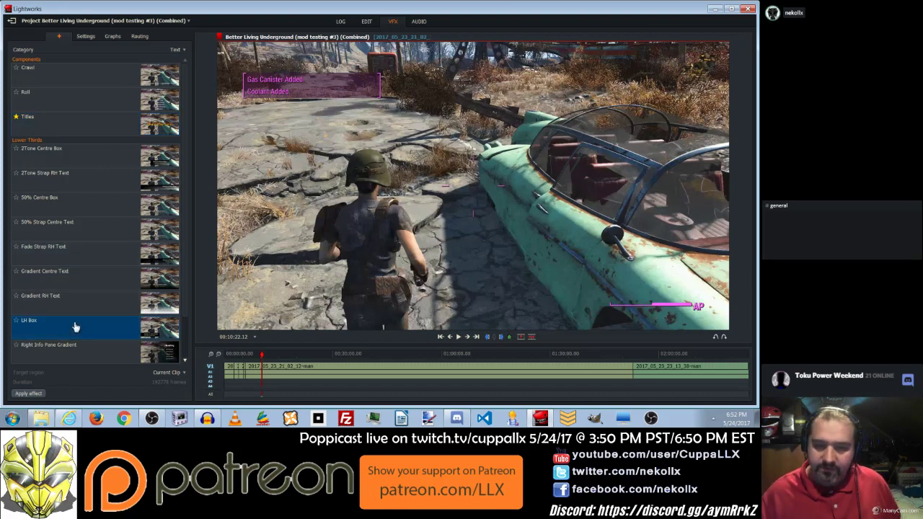
pyautogui.moveTo(72, 328); pyautogui.dragTo(311, 253)
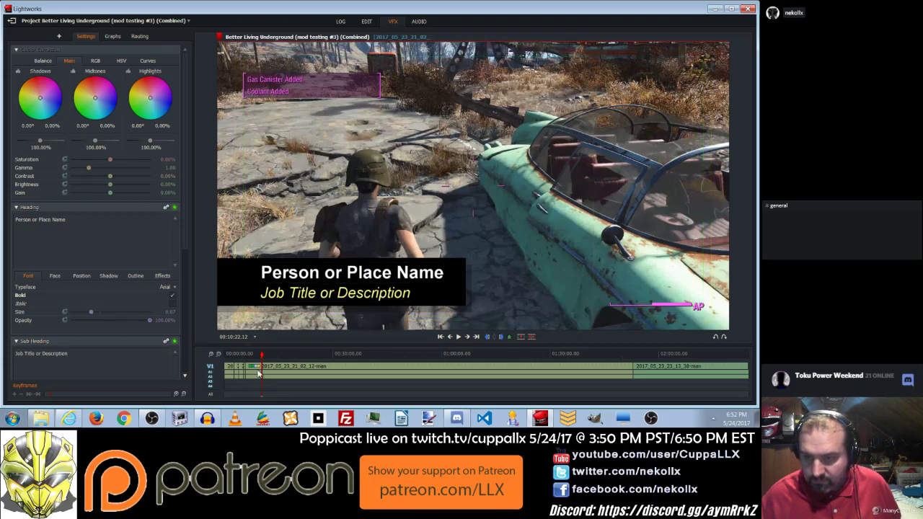
pyautogui.moveTo(260, 356); pyautogui.dragTo(283, 362)
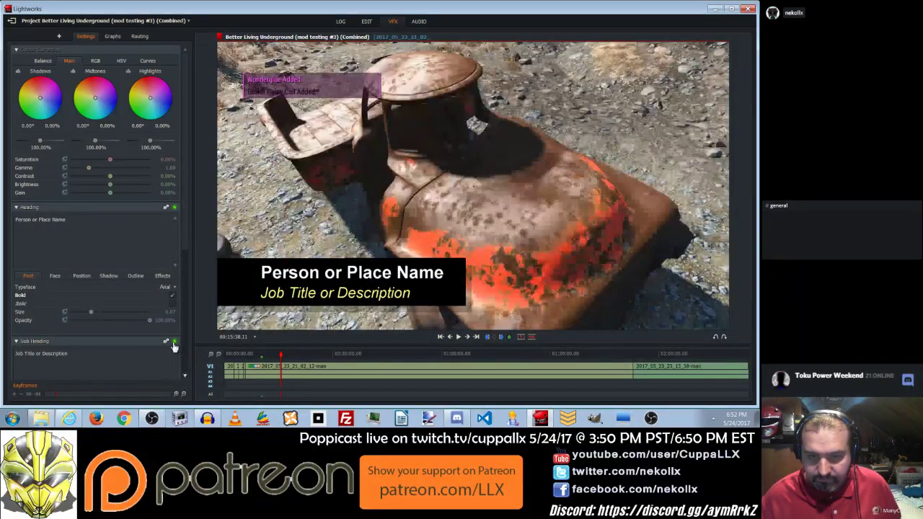
# Remove the lower third's Shape Fill, Shape, Sub Heading and Heading effects from the clip.
pyautogui.scroll(-3, 155, 339)
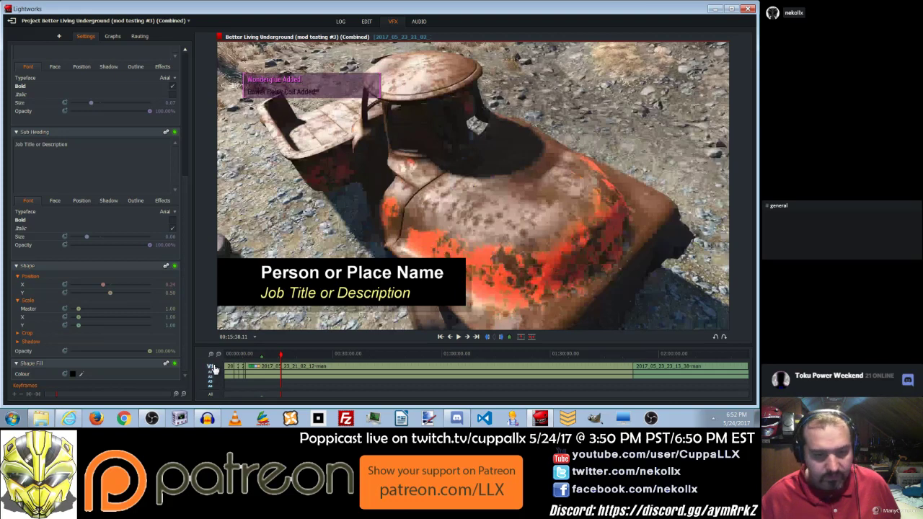
pyautogui.click(175, 364)
pyautogui.click(175, 364)
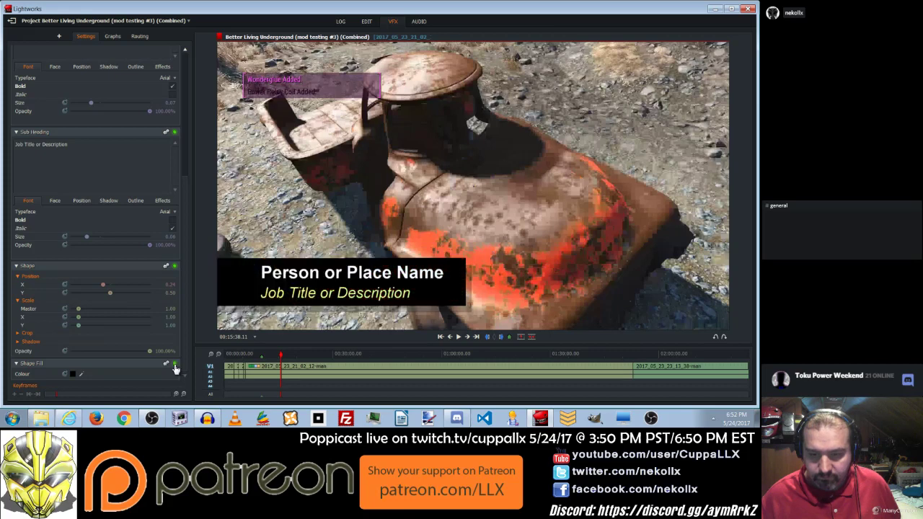
pyautogui.click(166, 363)
pyautogui.click(156, 380)
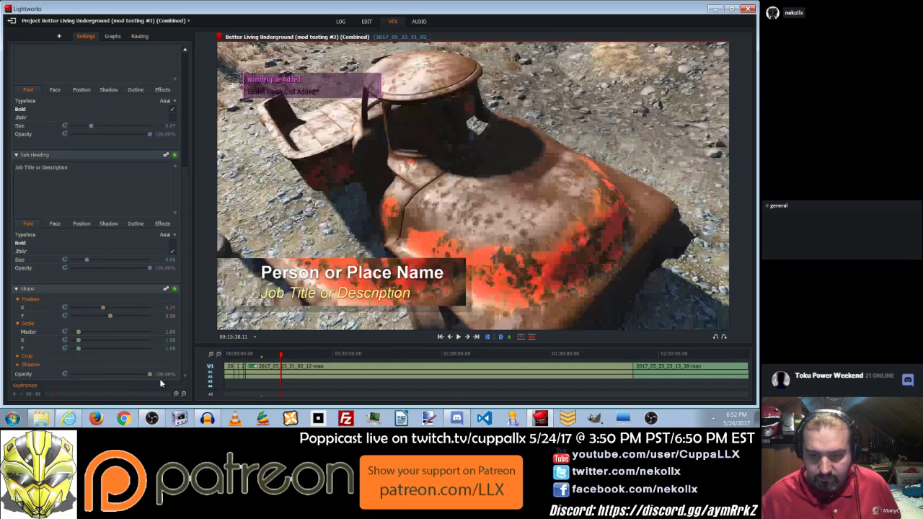
pyautogui.click(166, 288)
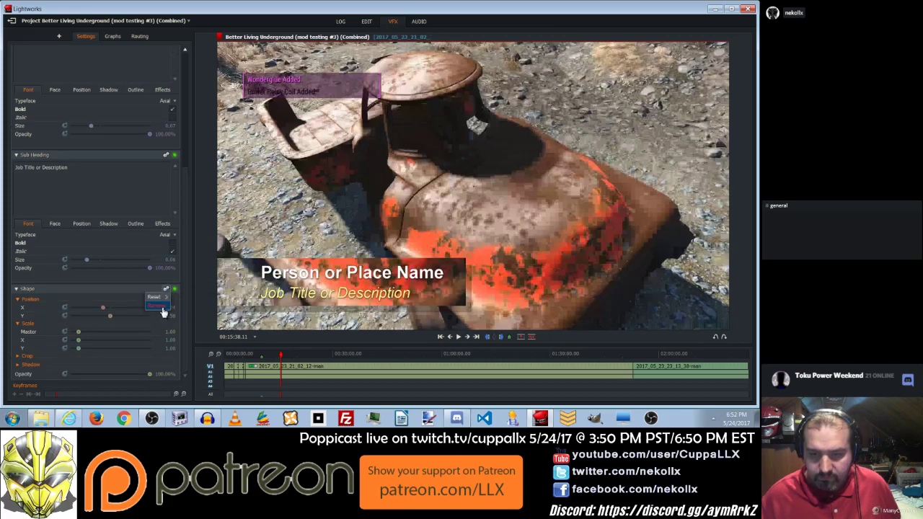
pyautogui.click(157, 305)
pyautogui.click(166, 254)
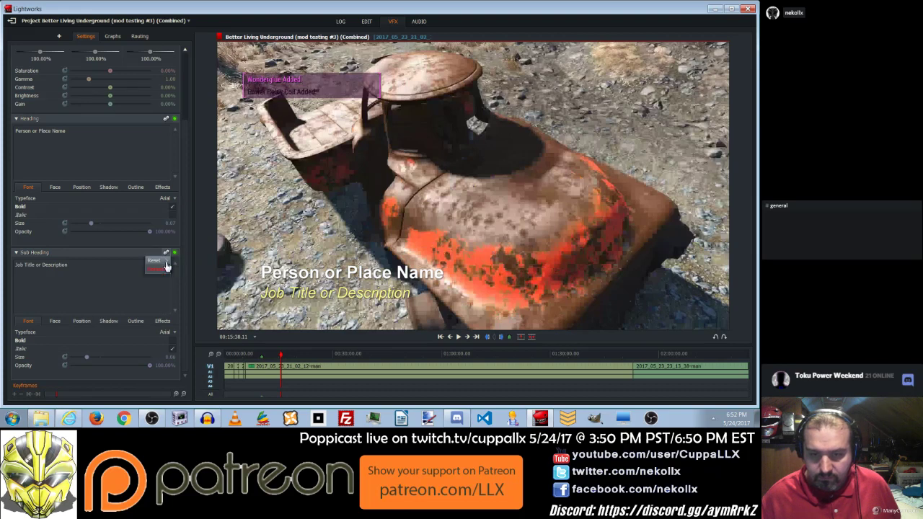
pyautogui.click(161, 266)
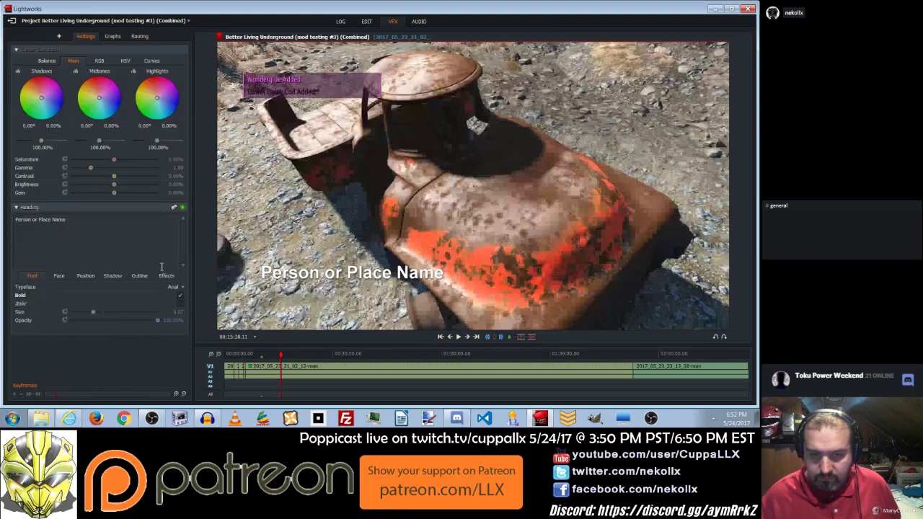
pyautogui.click(173, 207)
pyautogui.click(166, 224)
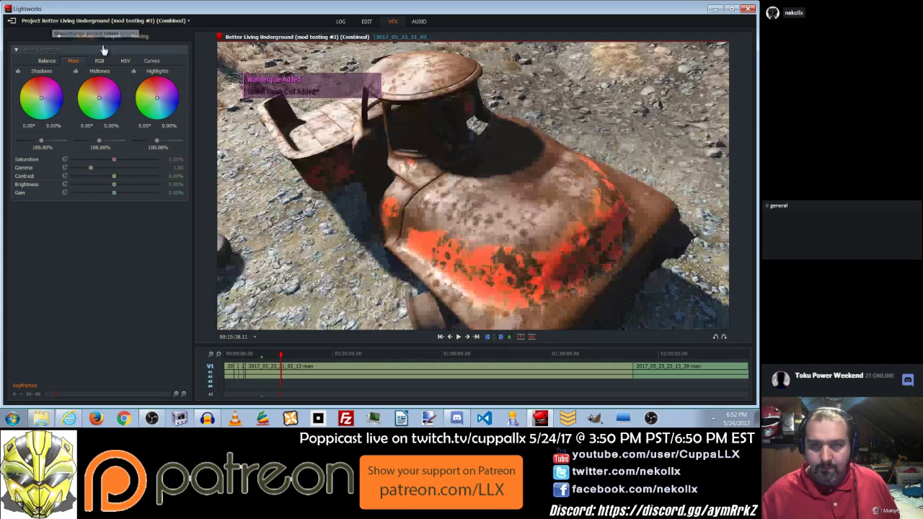
# Return to the editing workspace and add a second video track to the sequence.
pyautogui.click(369, 22)
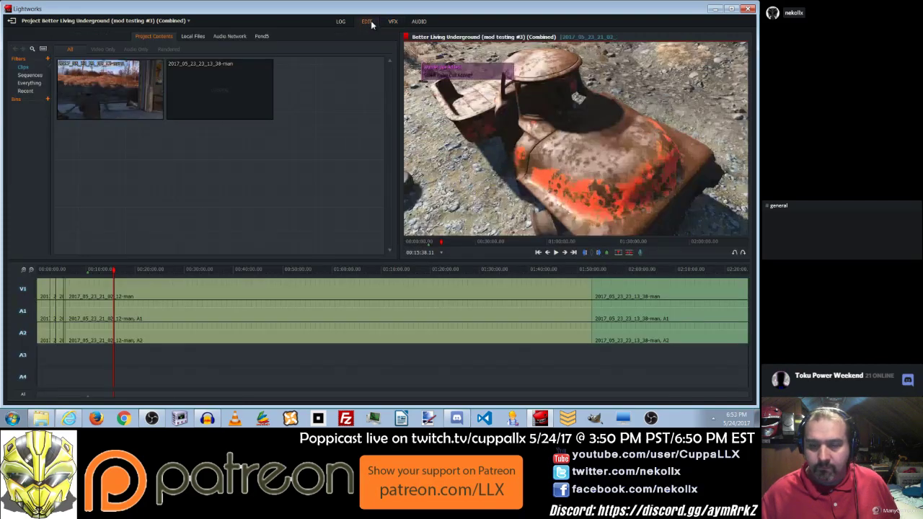
pyautogui.rightClick(25, 295)
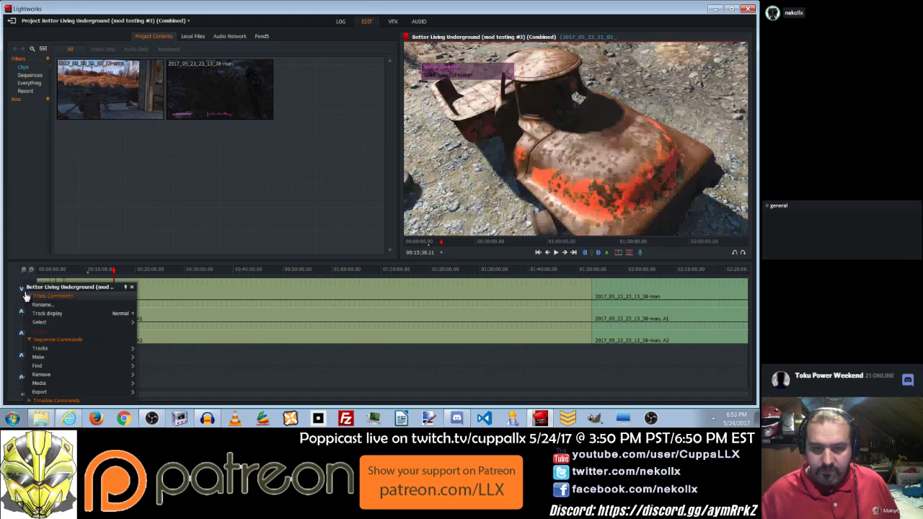
pyautogui.moveTo(65, 353)
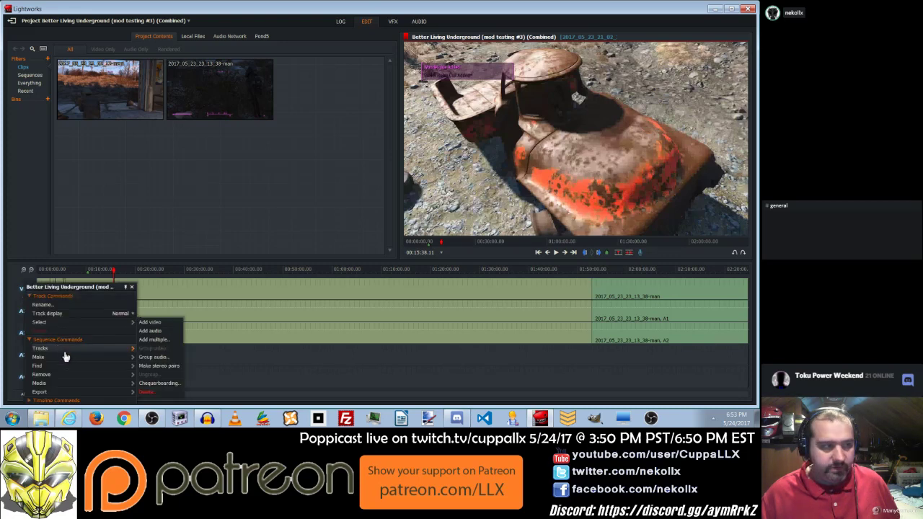
pyautogui.click(147, 323)
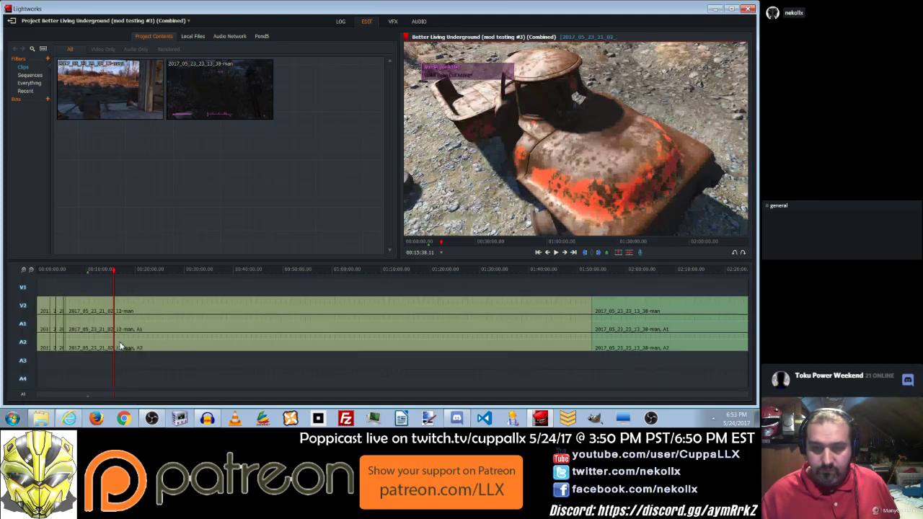
# Return to the salvage cue marker and place the LH Box lower third on the sequence's video tracks in the effects workspace.
pyautogui.click(537, 254)
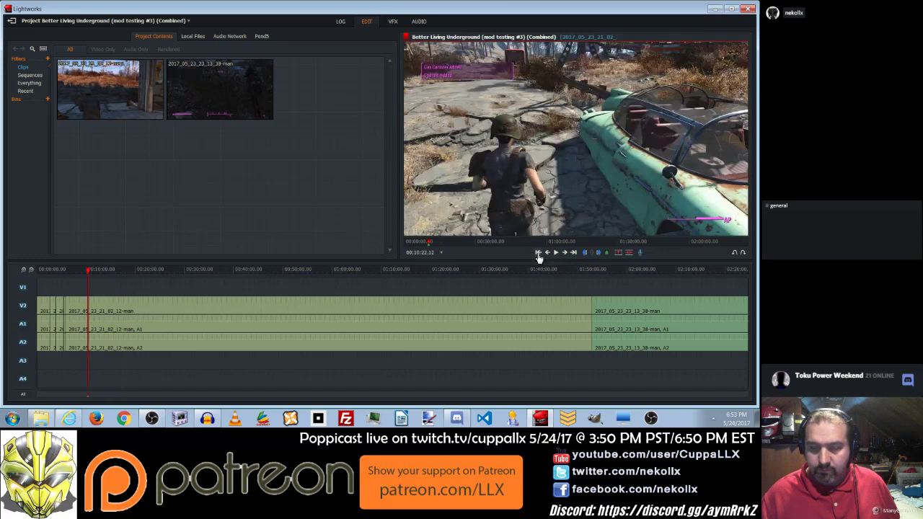
pyautogui.click(389, 23)
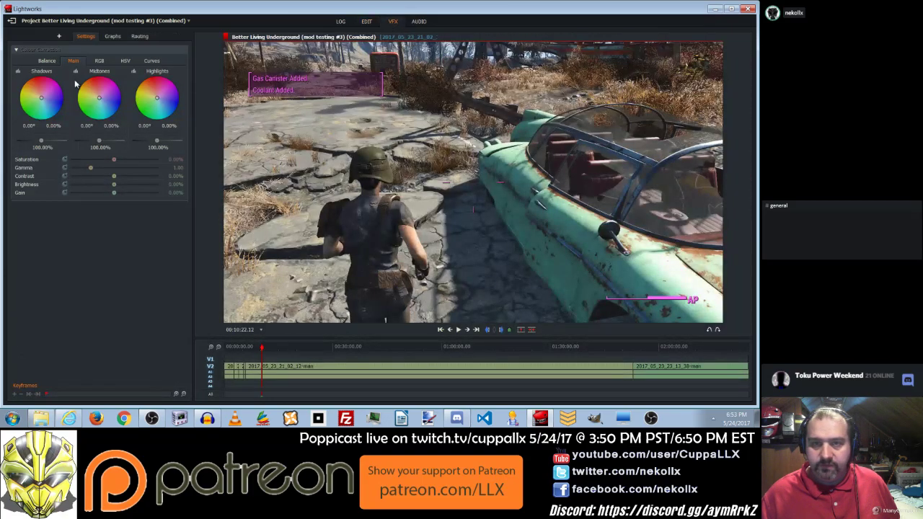
pyautogui.click(61, 37)
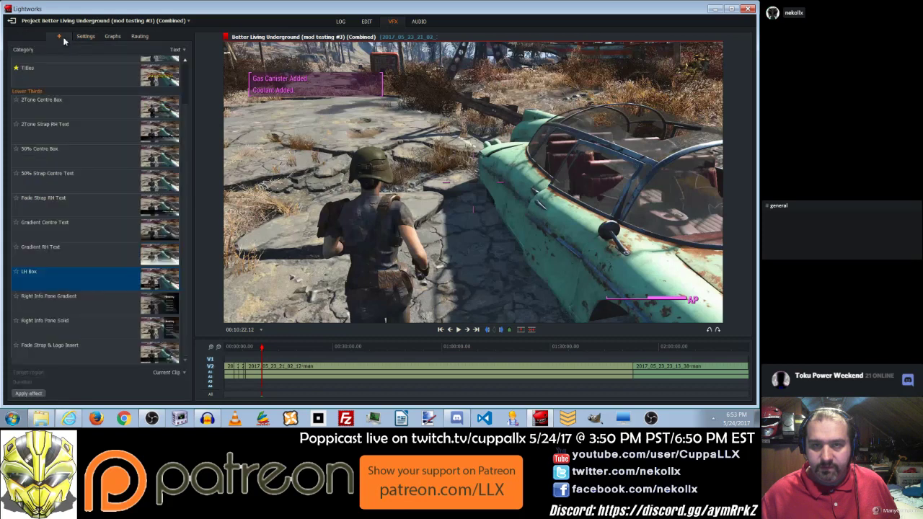
pyautogui.moveTo(70, 282); pyautogui.dragTo(268, 363)
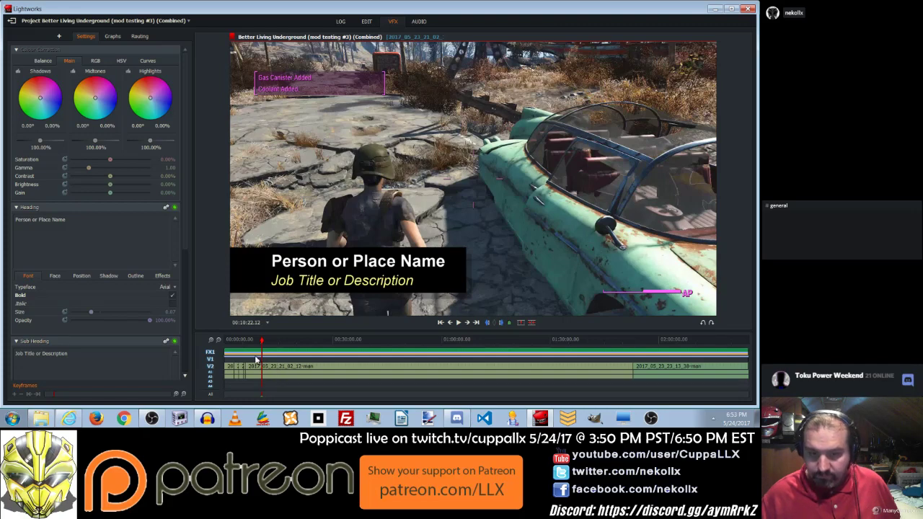
# Examine the lower third around the cue marker on an enlarged timeline and look through its heading, sub heading and shape settings.
pyautogui.moveTo(260, 341)
pyautogui.mouseDown()
pyautogui.moveTo(240, 343)
pyautogui.moveTo(289, 349)
pyautogui.moveTo(262, 349)
pyautogui.mouseUp()
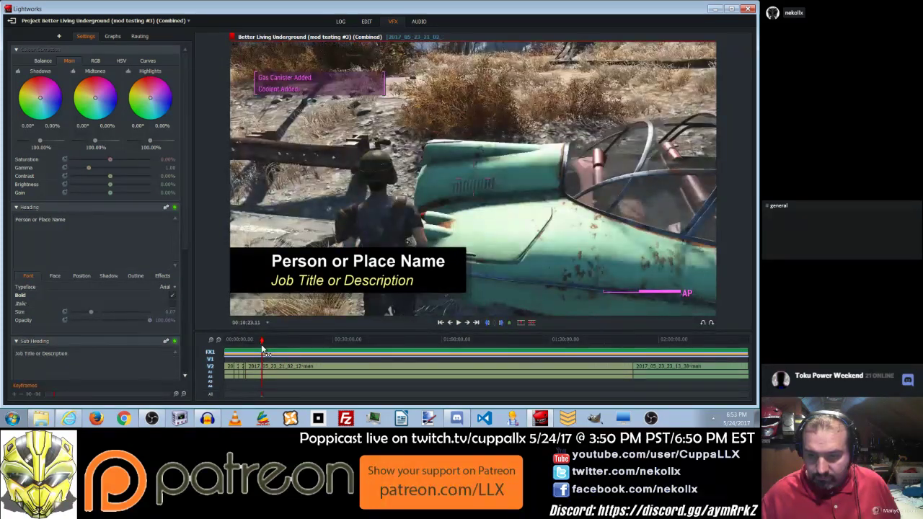
pyautogui.moveTo(261, 350); pyautogui.dragTo(259, 349)
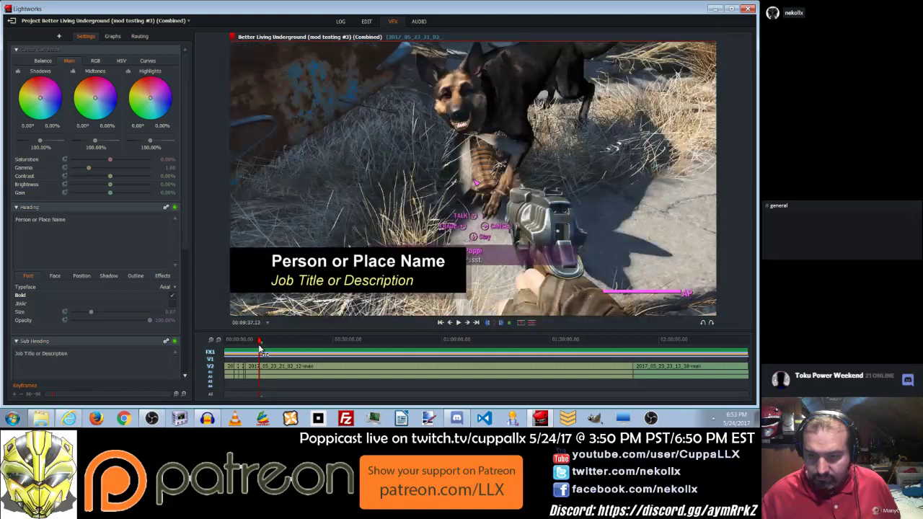
pyautogui.click(211, 343)
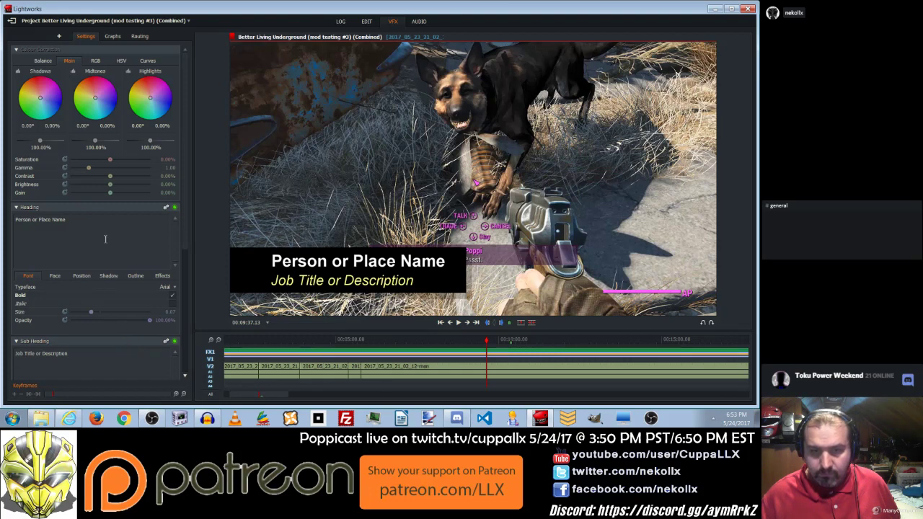
pyautogui.moveTo(182, 217); pyautogui.dragTo(215, 367)
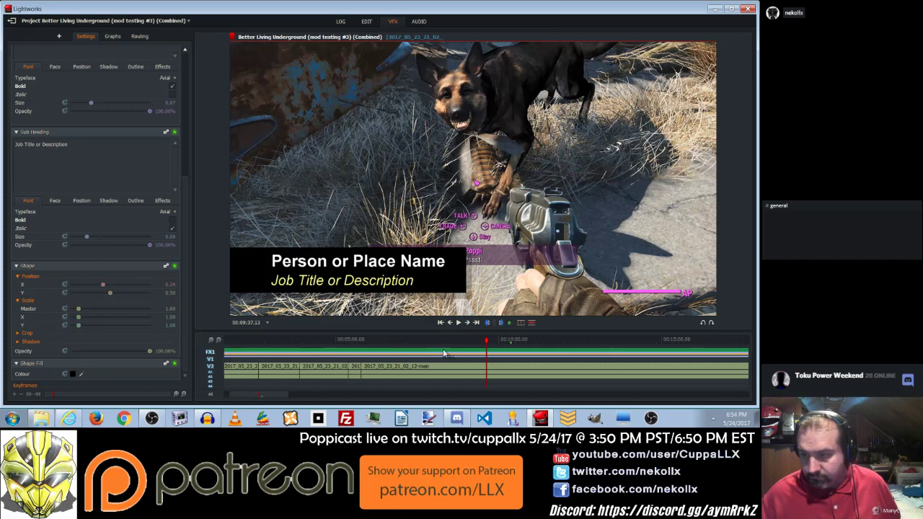
# Set a mark at 00:09:37.13 and deselect tracks V2, A1 and A2 so that only the lower third is edited.
pyautogui.click(500, 325)
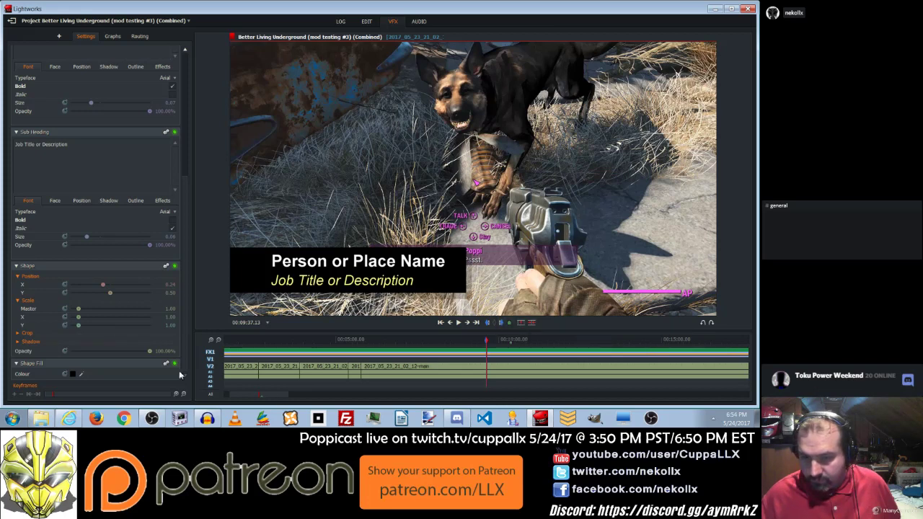
pyautogui.click(211, 368)
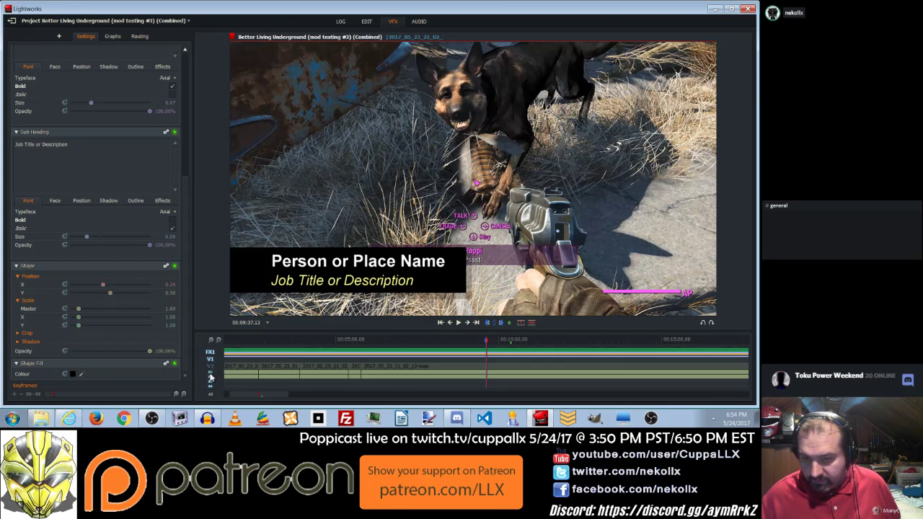
pyautogui.click(210, 377)
pyautogui.click(210, 371)
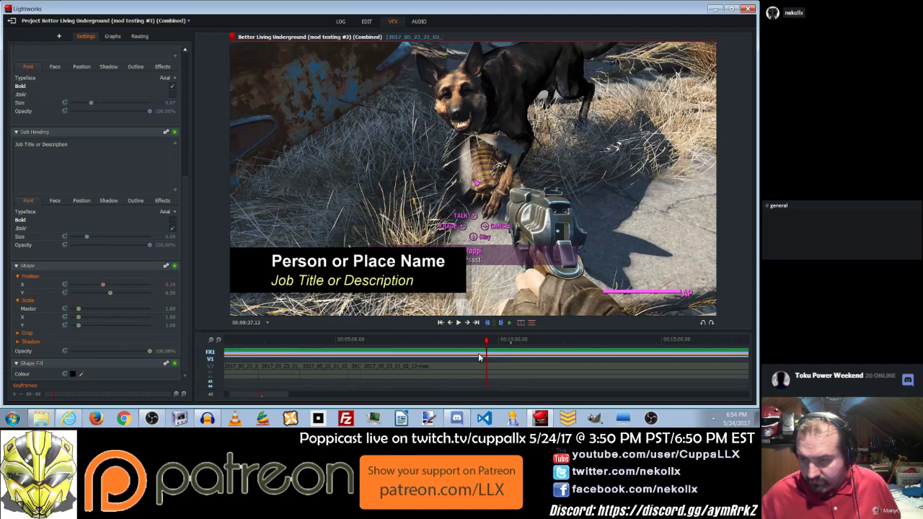
# Try to delete the lower third between the sequence start and about 00:09:57, closing the gap.
pyautogui.click(459, 352)
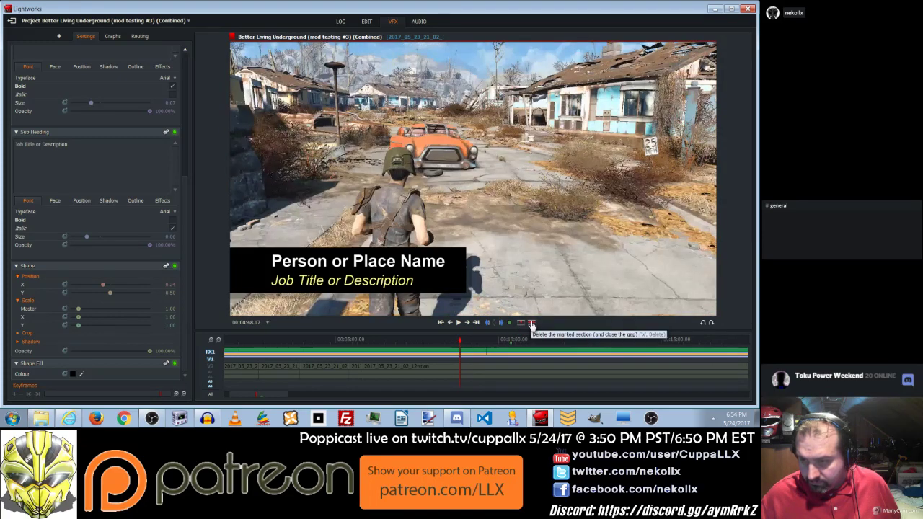
pyautogui.click(441, 350)
pyautogui.click(488, 346)
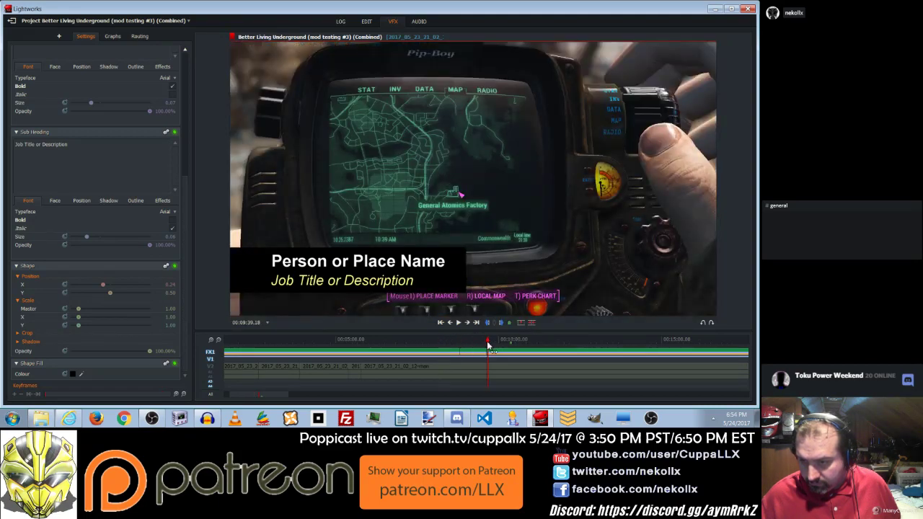
pyautogui.moveTo(487, 346); pyautogui.dragTo(497, 346)
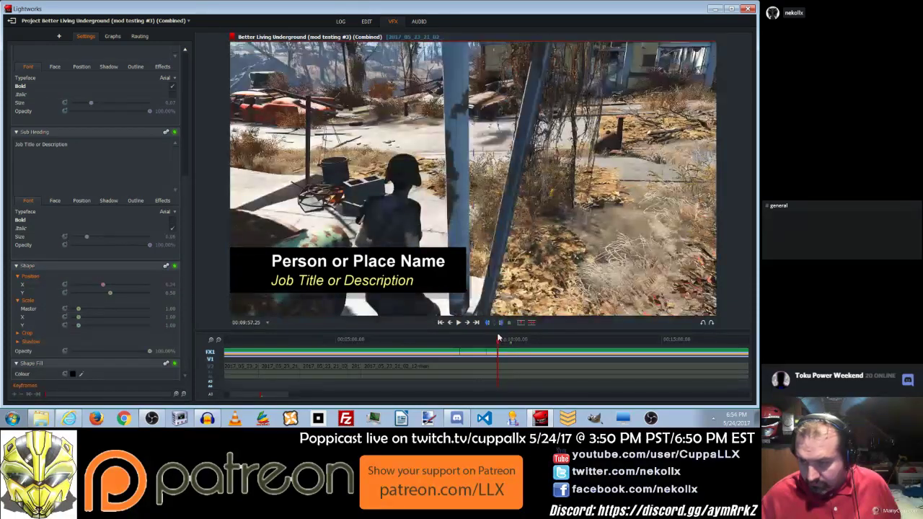
pyautogui.moveTo(293, 340); pyautogui.dragTo(192, 338)
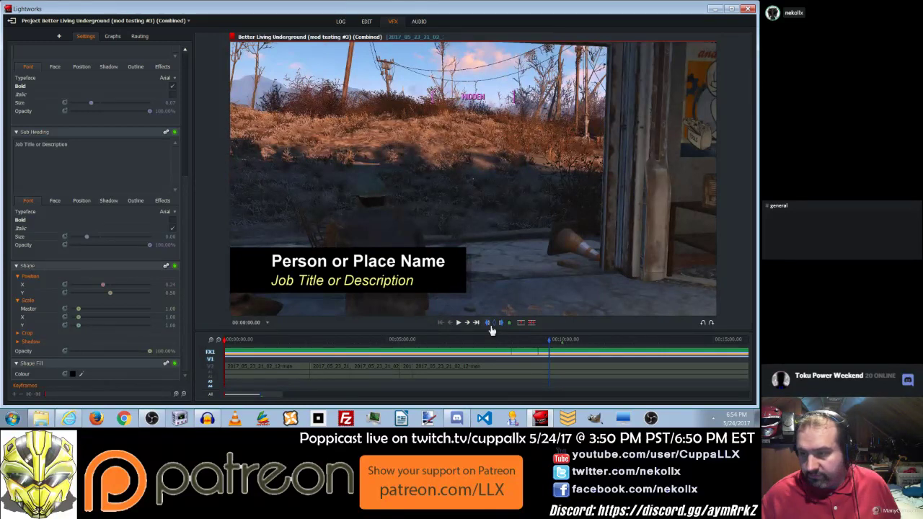
pyautogui.click(531, 324)
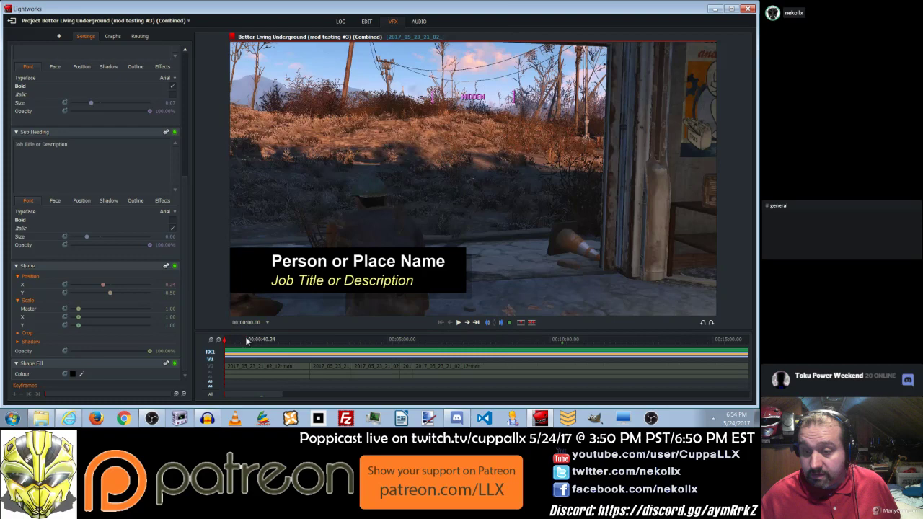
# Remove the lower third from the sequence start up to 00:10:12.13 in two marked sections, leaving the gap open.
pyautogui.click(555, 341)
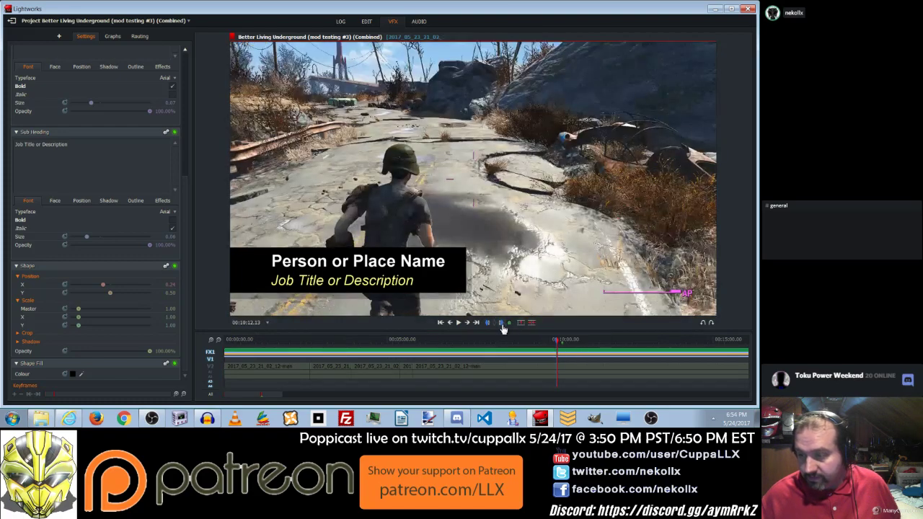
pyautogui.click(495, 342)
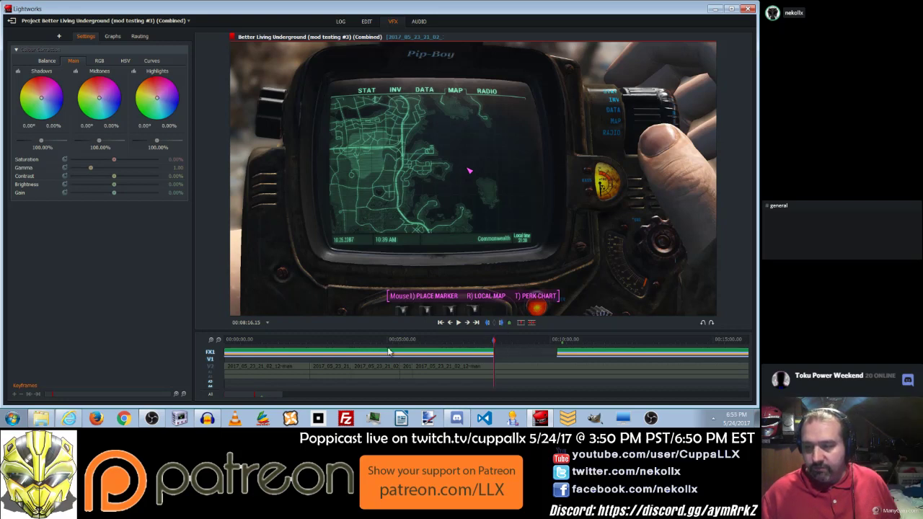
pyautogui.moveTo(289, 341); pyautogui.dragTo(209, 340)
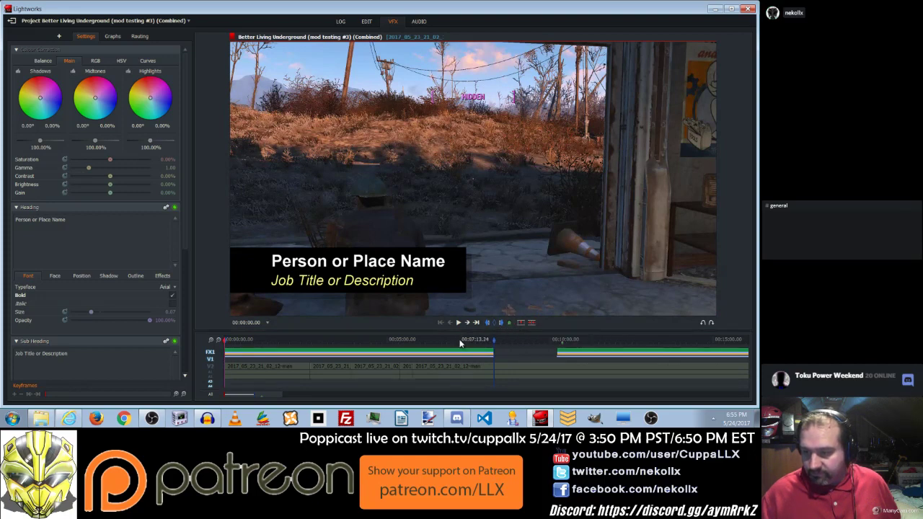
pyautogui.click(520, 322)
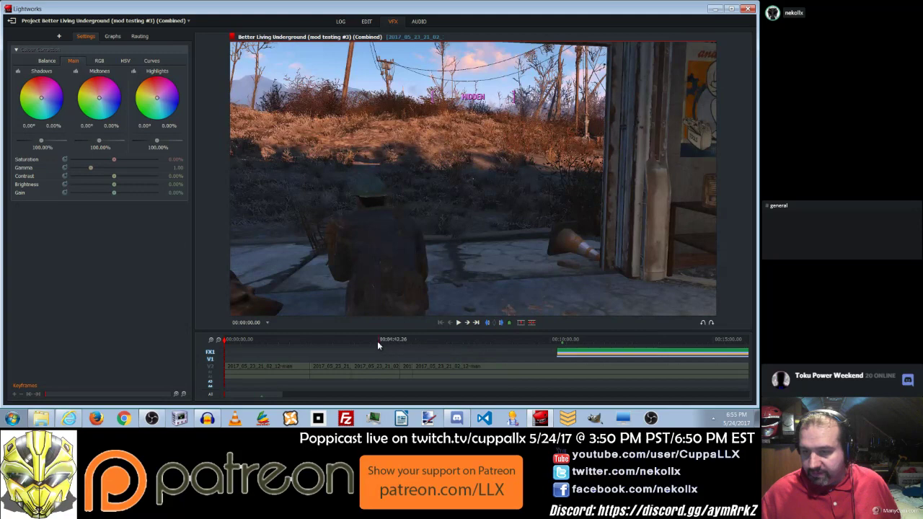
# Trim the start of the lower third to 00:10:19.22 by removing the marked section before it.
pyautogui.moveTo(324, 347); pyautogui.dragTo(560, 352)
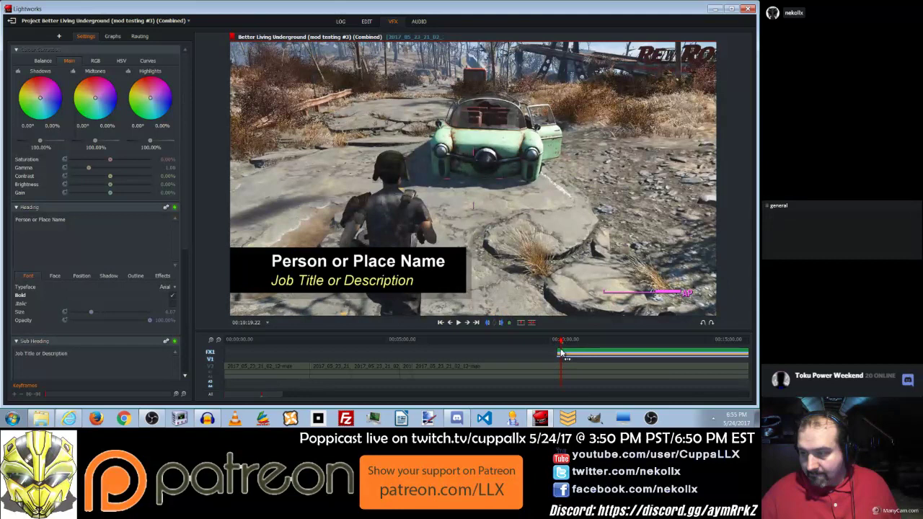
pyautogui.click(501, 325)
pyautogui.click(498, 337)
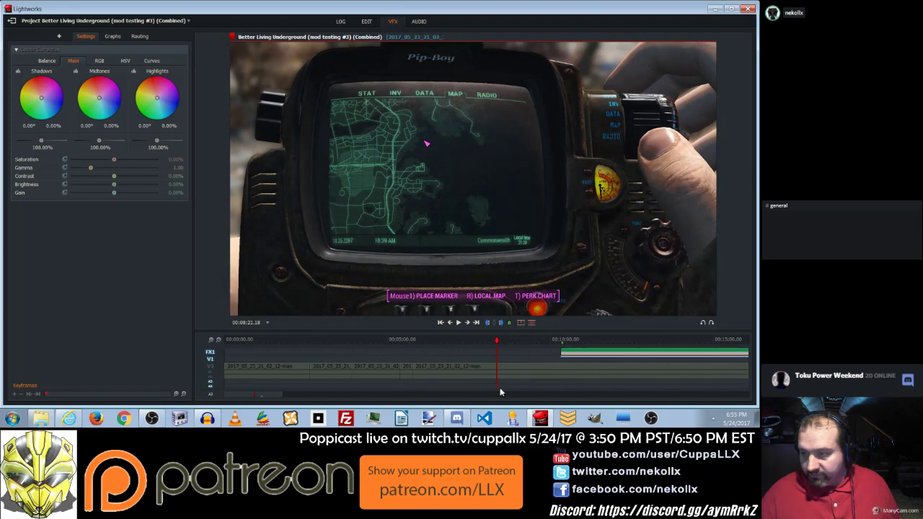
# Play the sequence from about 00:10:19 to check where the trimmed lower third begins.
pyautogui.moveTo(246, 393); pyautogui.dragTo(281, 395)
pyautogui.click(326, 341)
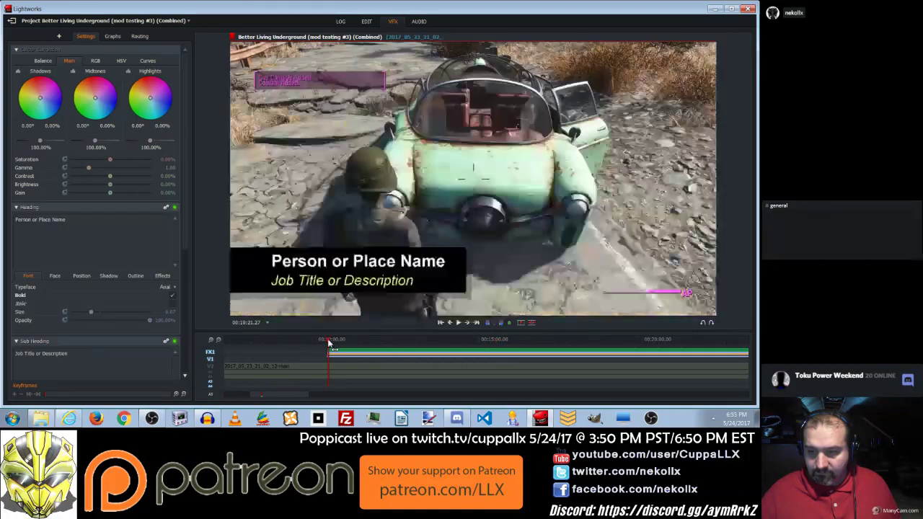
pyautogui.moveTo(326, 344)
pyautogui.mouseDown()
pyautogui.moveTo(336, 346)
pyautogui.moveTo(327, 349)
pyautogui.mouseUp()
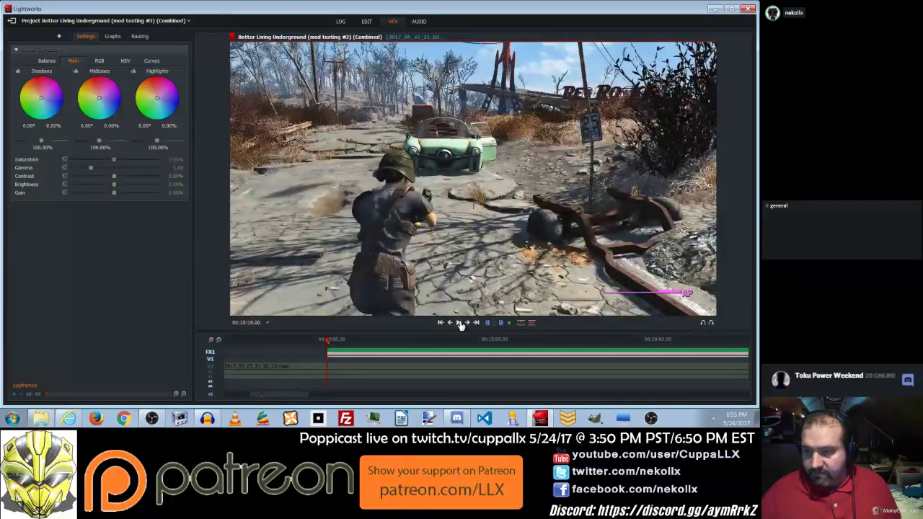
pyautogui.click(460, 323)
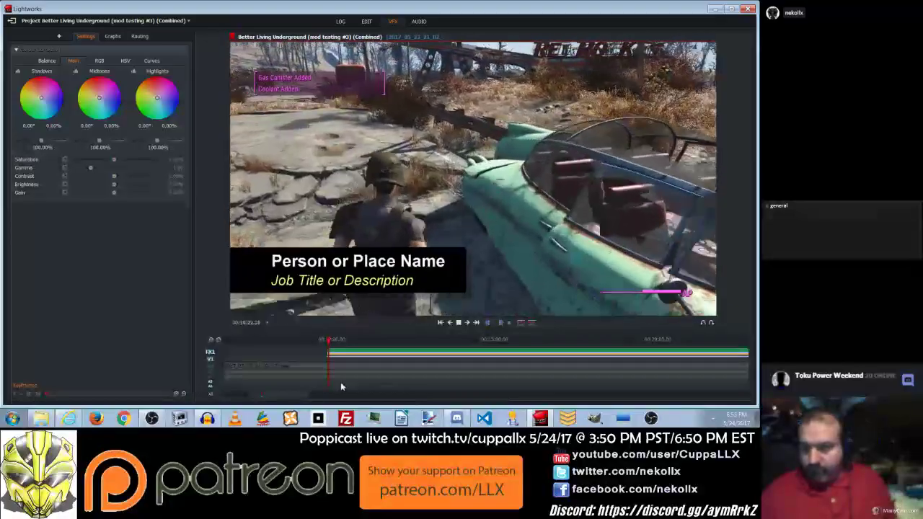
# Reselect tracks V2, A1 and A2 and replay from 00:10:16.24, stopping at 00:10:30.24 where the lower third should end.
pyautogui.click(212, 372)
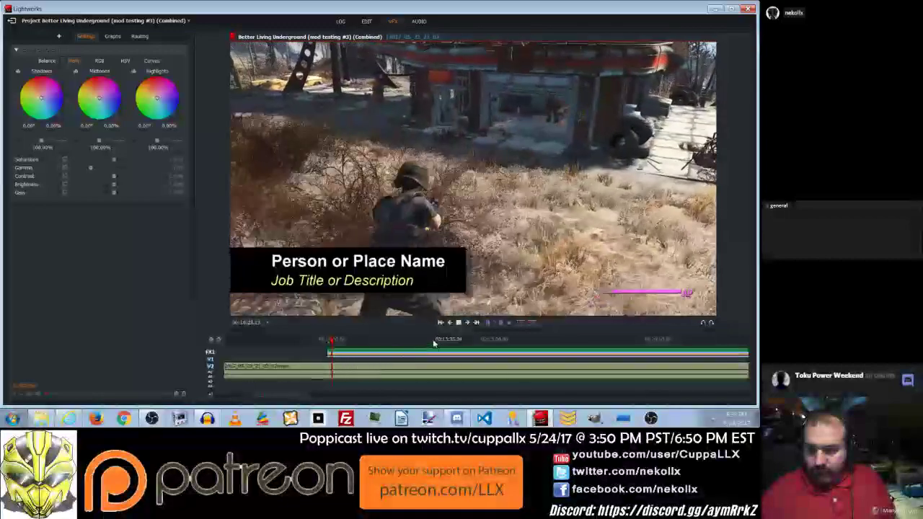
pyautogui.click(312, 343)
pyautogui.moveTo(312, 343); pyautogui.dragTo(326, 343)
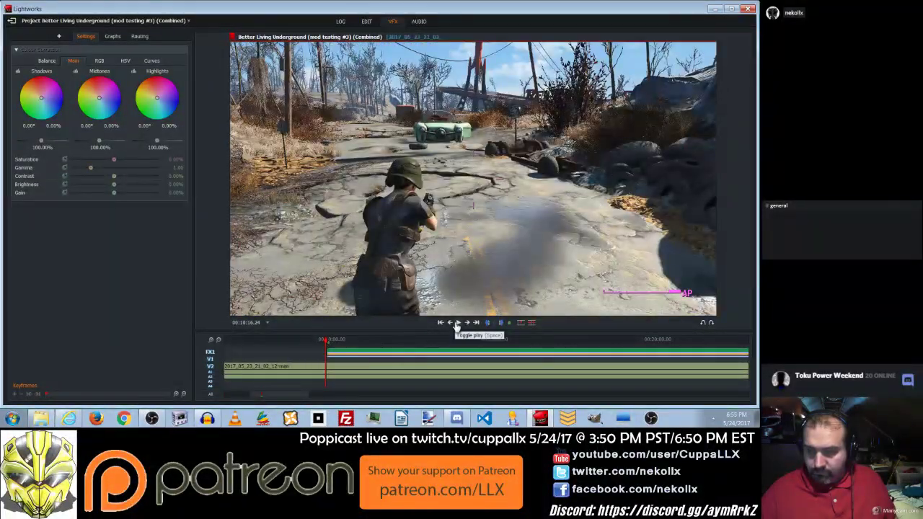
pyautogui.click(454, 324)
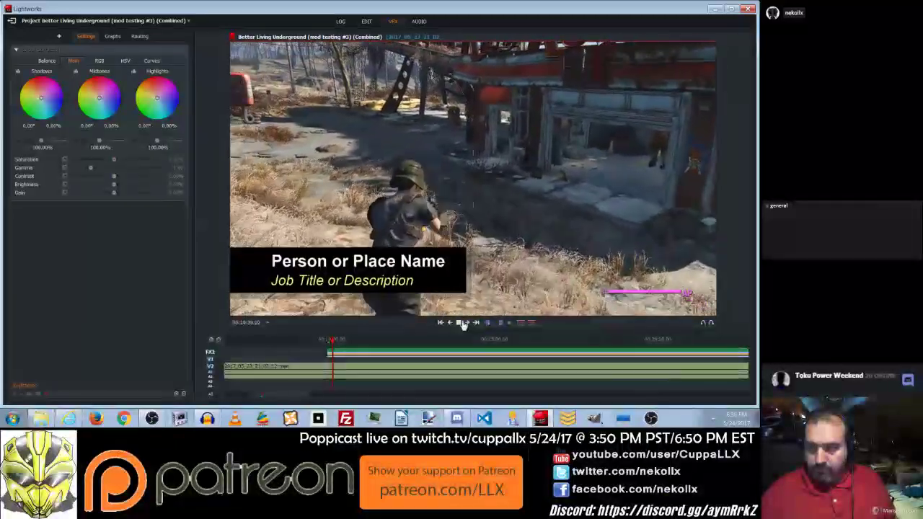
pyautogui.click(458, 323)
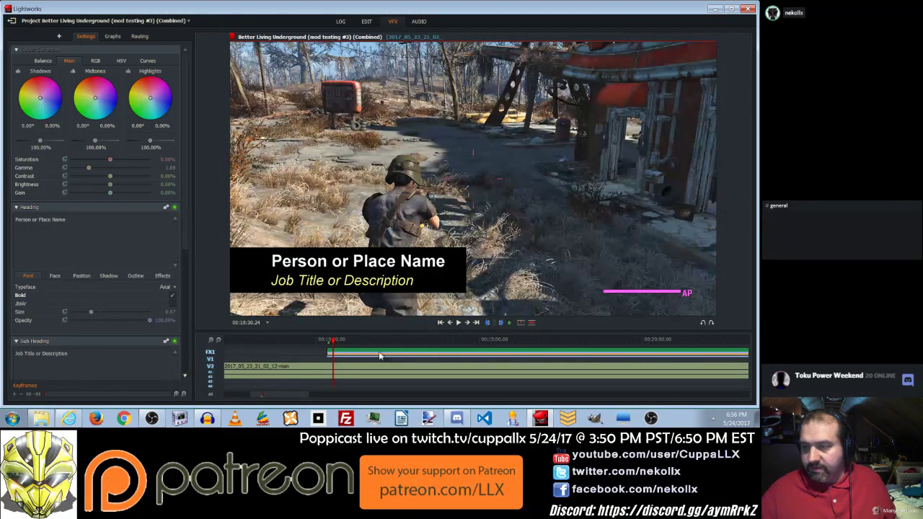
# Deselect tracks V2, A1 and A2 and remove the lower third between 00:10:30.24 and 00:14:07.28, leaving the gap open.
pyautogui.click(211, 368)
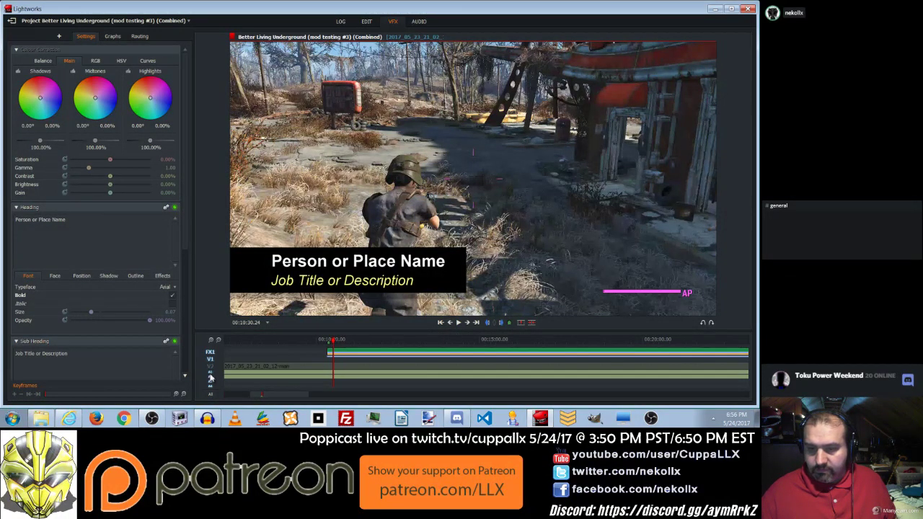
pyautogui.click(211, 383)
pyautogui.click(212, 377)
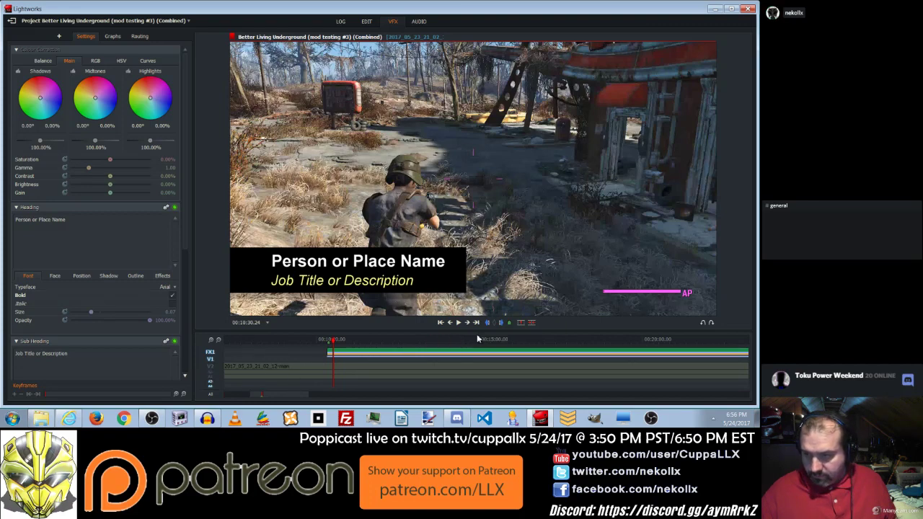
pyautogui.click(486, 324)
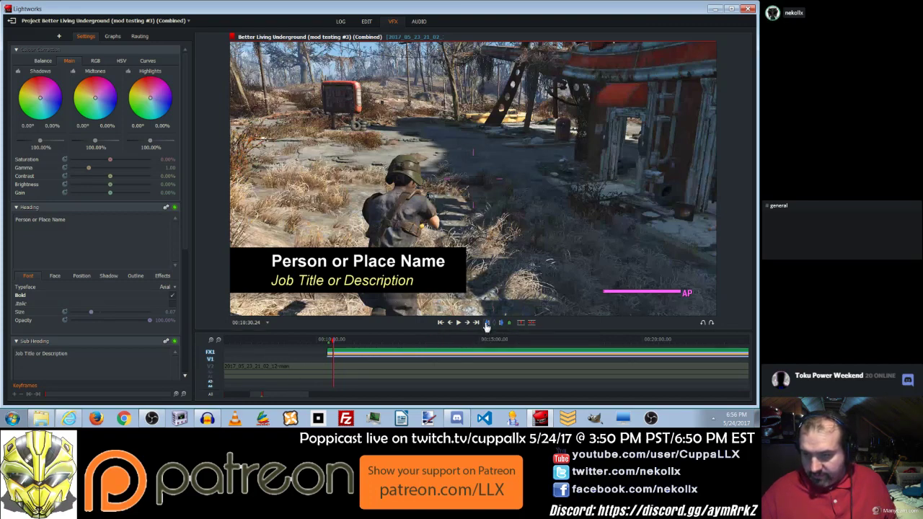
pyautogui.click(452, 340)
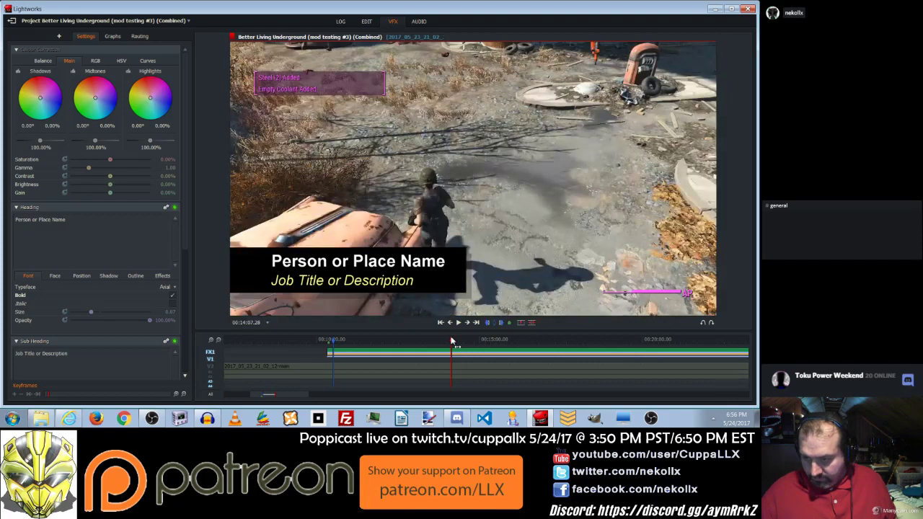
pyautogui.click(520, 325)
# Remove the remaining lower third on FX1 from 00:13:52.19 to 02:16:49.00, leaving the gap open.
pyautogui.moveTo(426, 344)
pyautogui.mouseDown()
pyautogui.moveTo(463, 339)
pyautogui.moveTo(442, 338)
pyautogui.mouseUp()
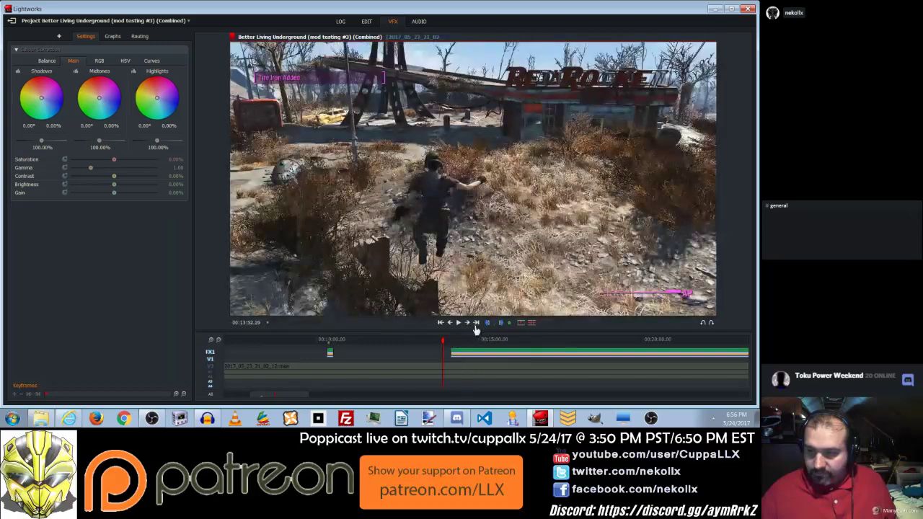
pyautogui.click(212, 340)
pyautogui.click(212, 341)
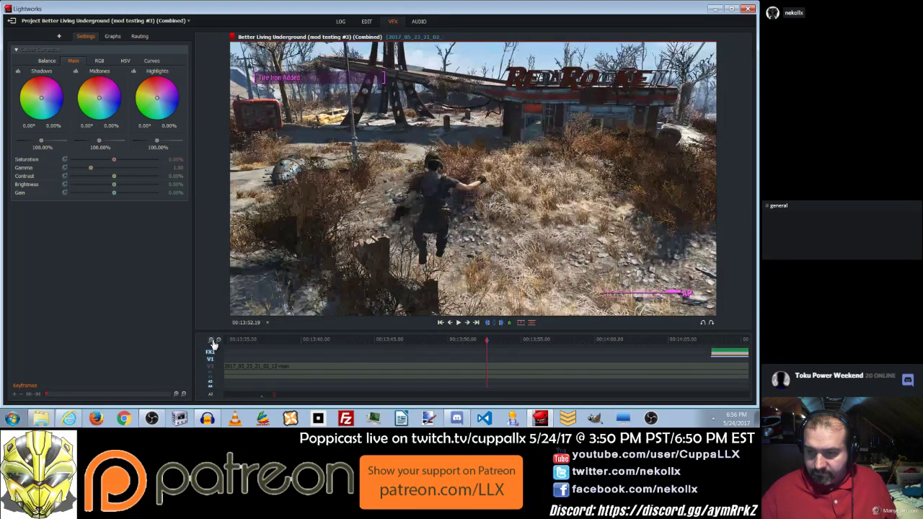
pyautogui.click(218, 341)
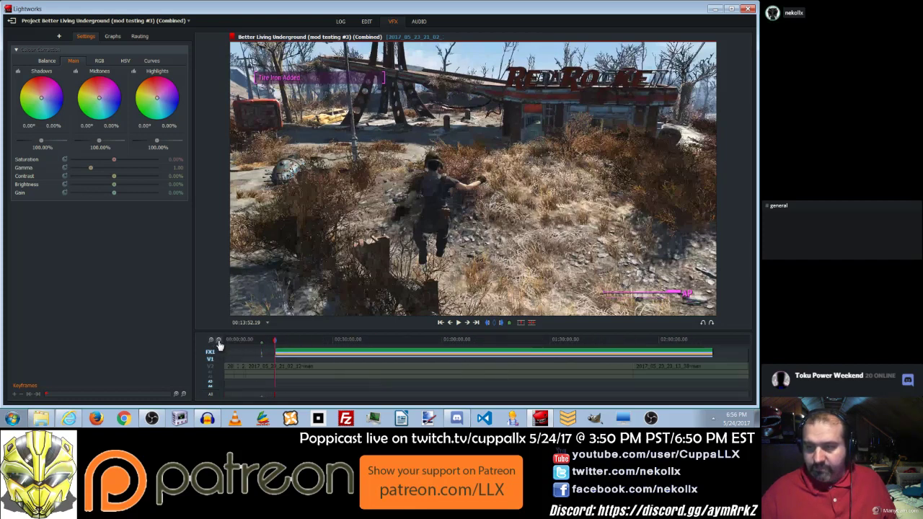
pyautogui.click(719, 341)
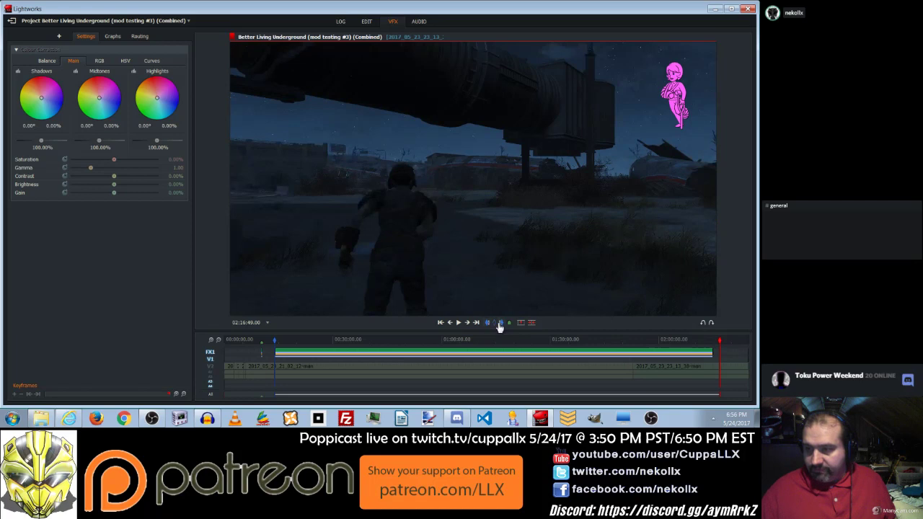
pyautogui.click(539, 338)
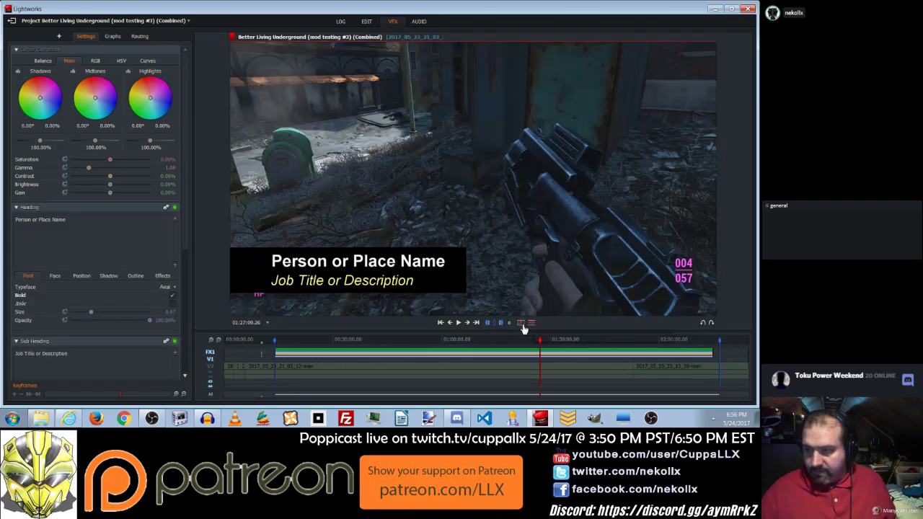
pyautogui.click(524, 328)
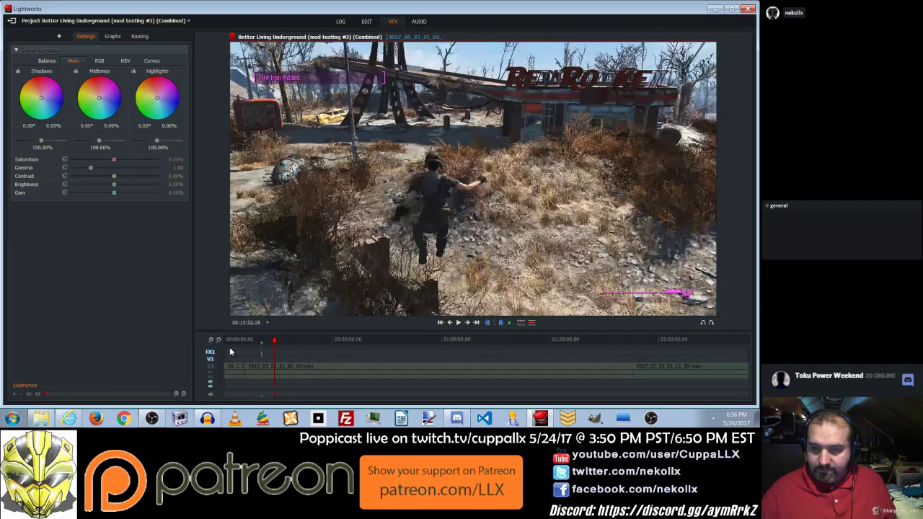
# Go to the vehicle salvage cue marker at 00:10:22.12 and place the cursor in the lower third's heading text.
pyautogui.click(210, 341)
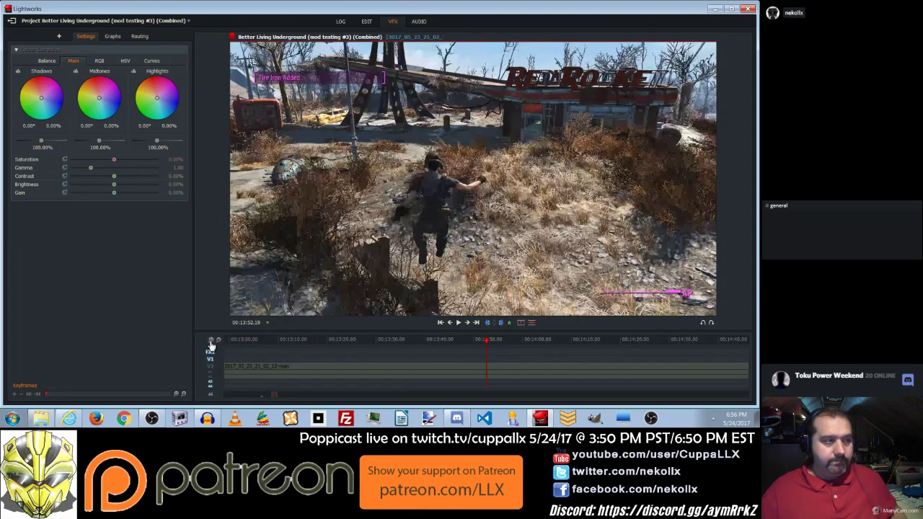
pyautogui.click(211, 341)
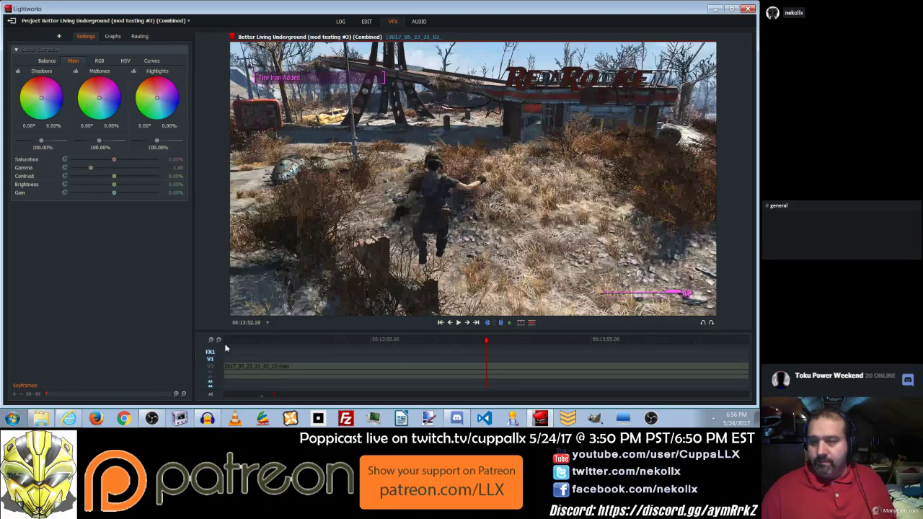
pyautogui.click(233, 345)
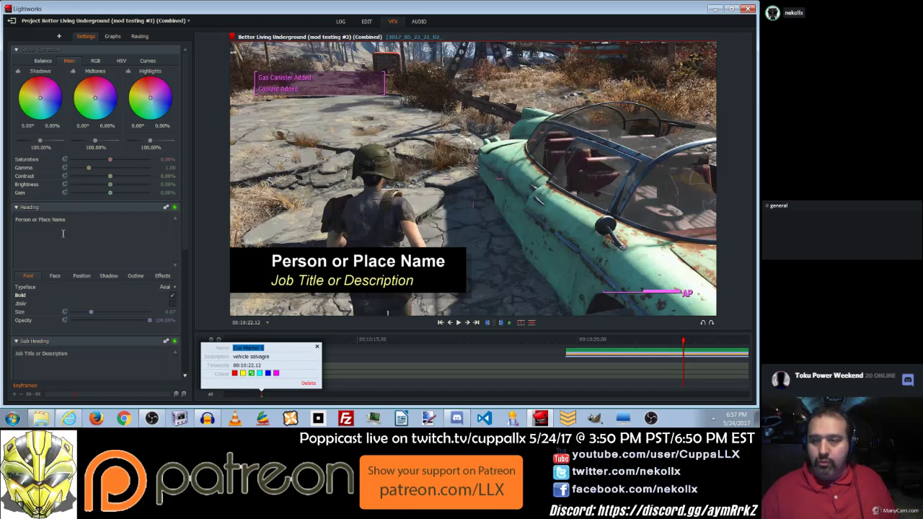
pyautogui.click(92, 232)
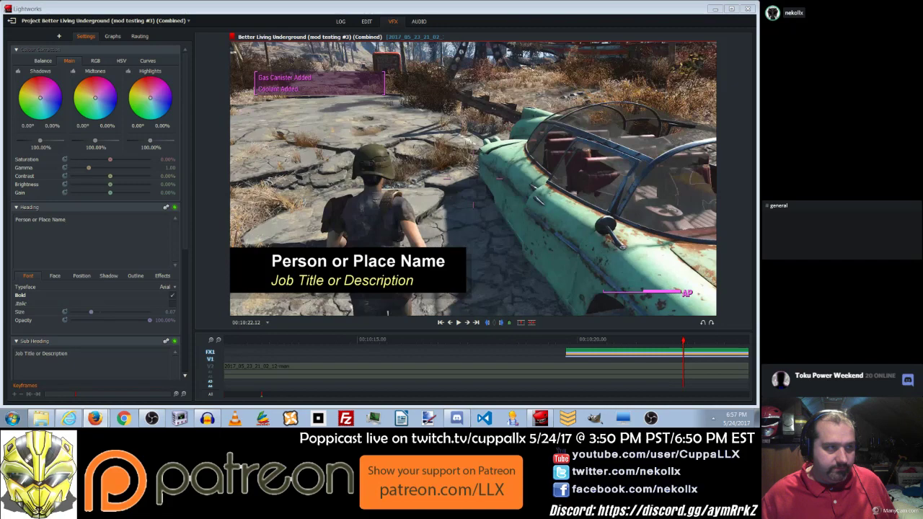
# Switch to Firefox, maximize its window and look over the Vehicle Salvage mod page on Nexus Mods.
pyautogui.click(95, 418)
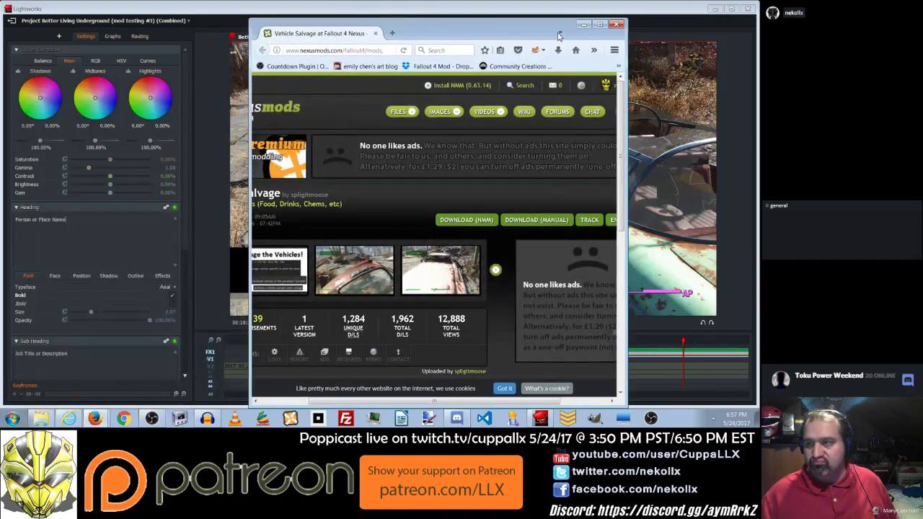
pyautogui.click(599, 25)
pyautogui.moveTo(321, 13); pyautogui.dragTo(278, 1)
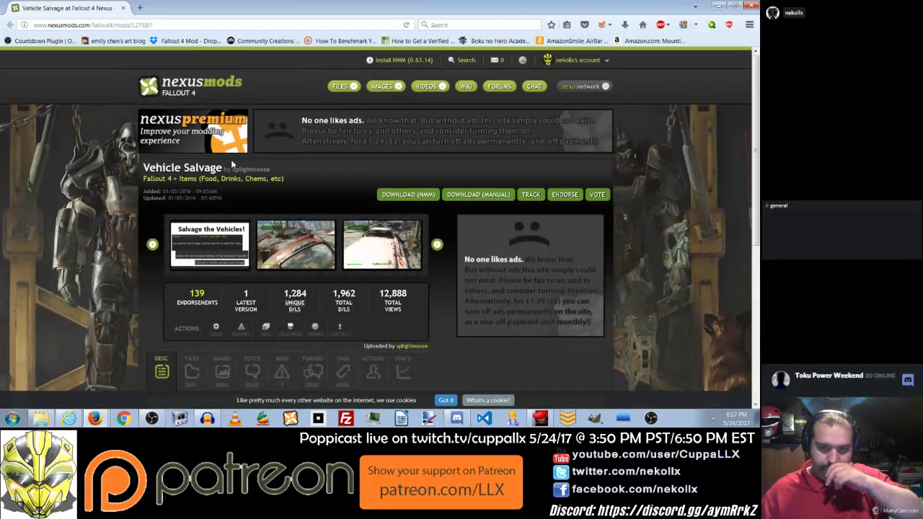
pyautogui.scroll(-2, 230, 165)
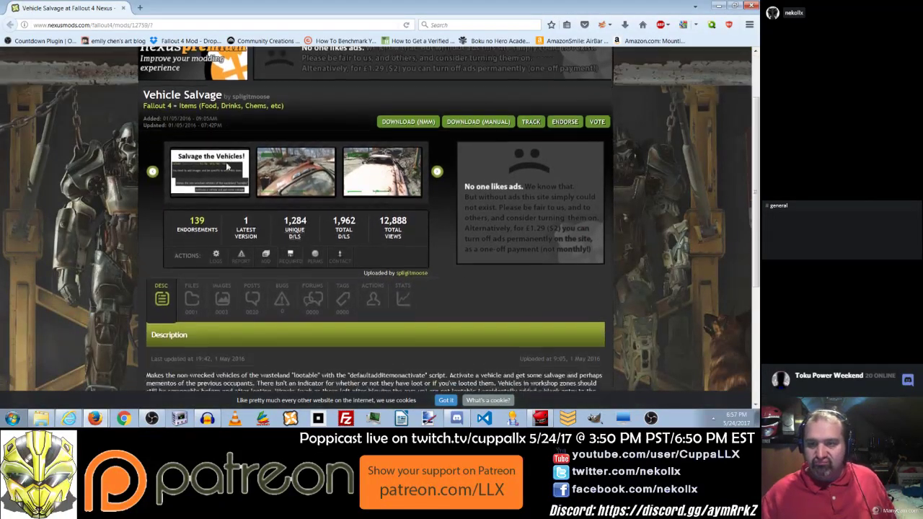
pyautogui.scroll(2, 230, 179)
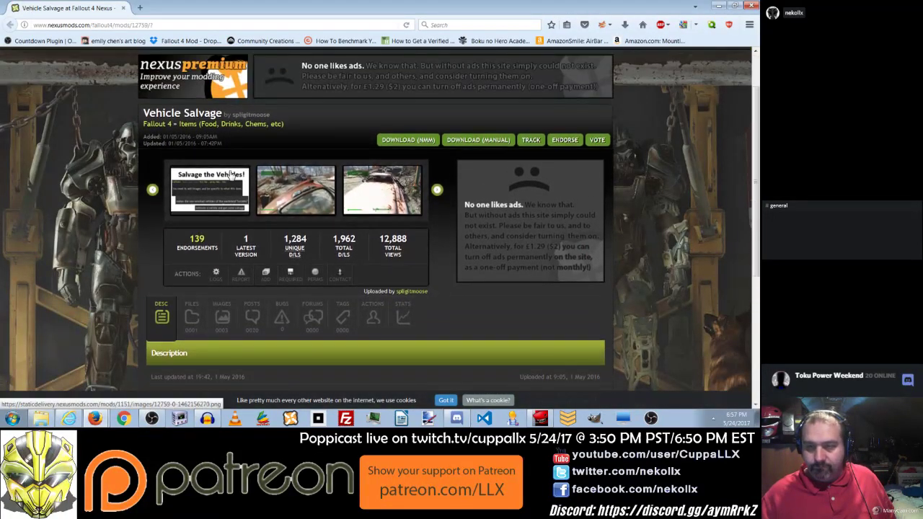
pyautogui.scroll(2, 231, 175)
pyautogui.click(164, 23)
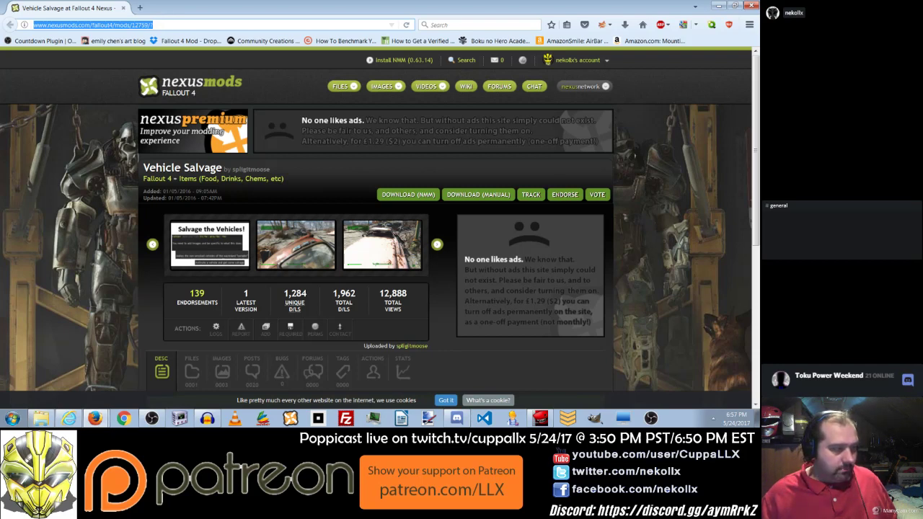
pyautogui.hotkey('alt', 'Tab')
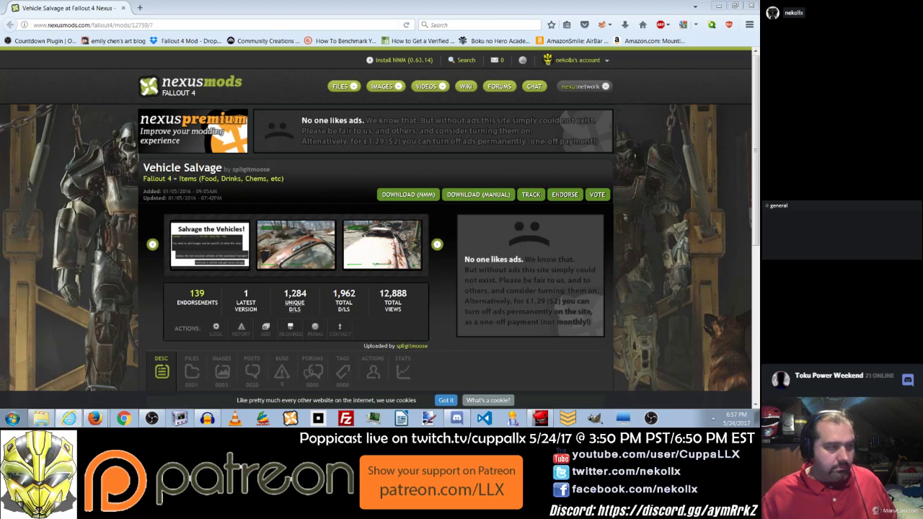
# Copy the mod's title and author credit from the Vehicle Salvage page and replace the lower third's heading in Lightworks with it.
pyautogui.click(125, 25)
pyautogui.moveTo(277, 172); pyautogui.dragTo(144, 168)
pyautogui.hotkey('ctrl', 'c')
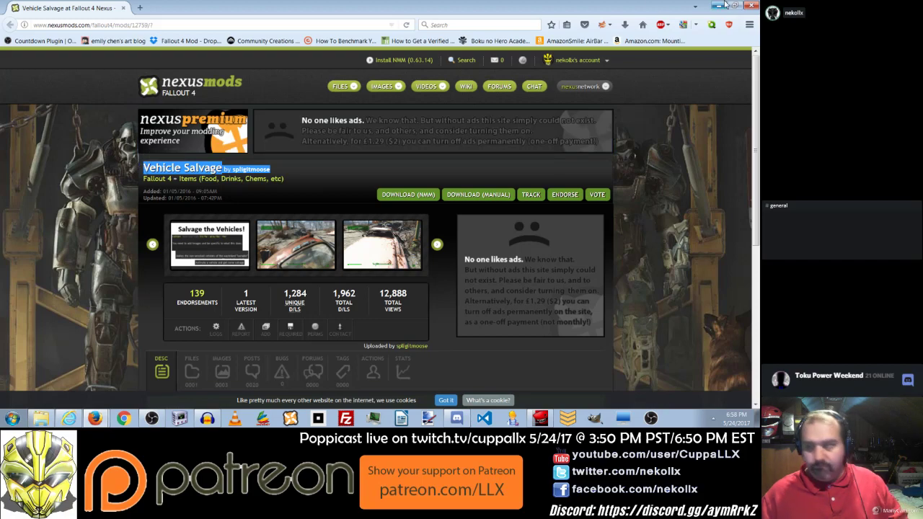
pyautogui.hotkey('alt', 'Tab')
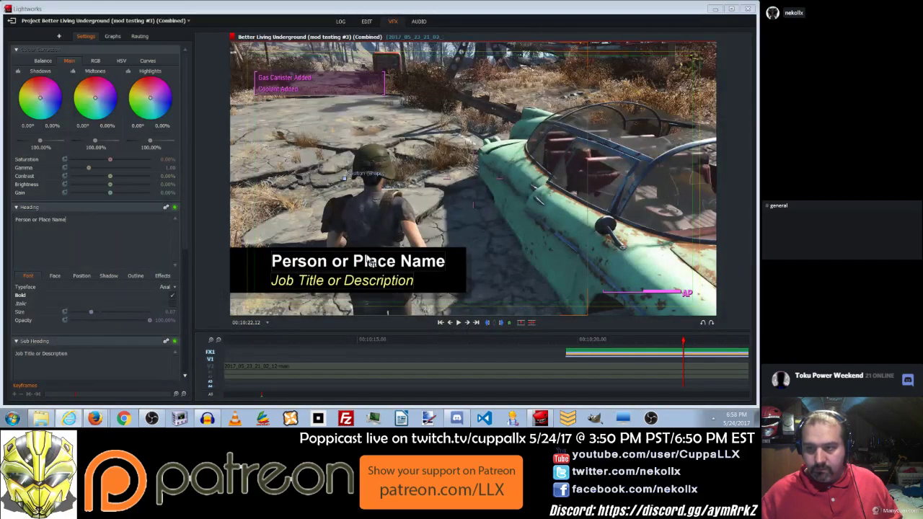
pyautogui.click(89, 235)
pyautogui.hotkey('ctrl', 'v')
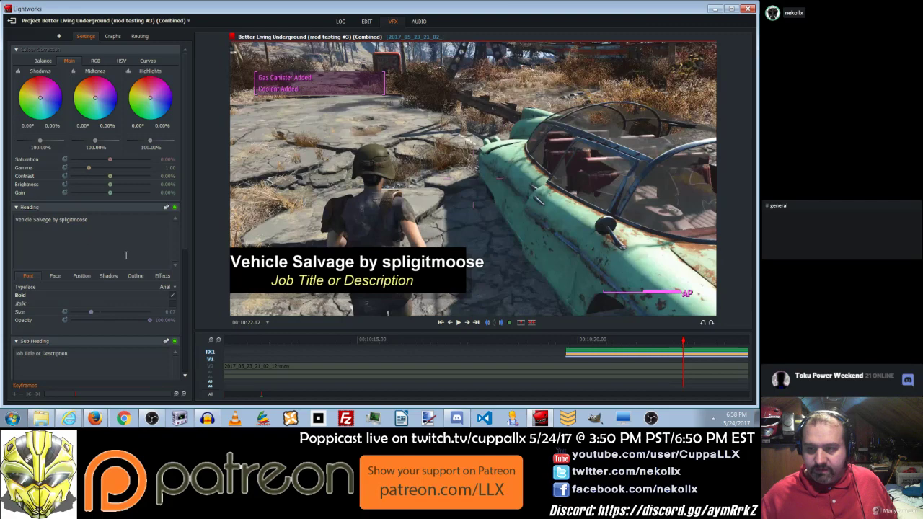
pyautogui.click(95, 418)
pyautogui.moveTo(176, 25); pyautogui.dragTo(33, 24)
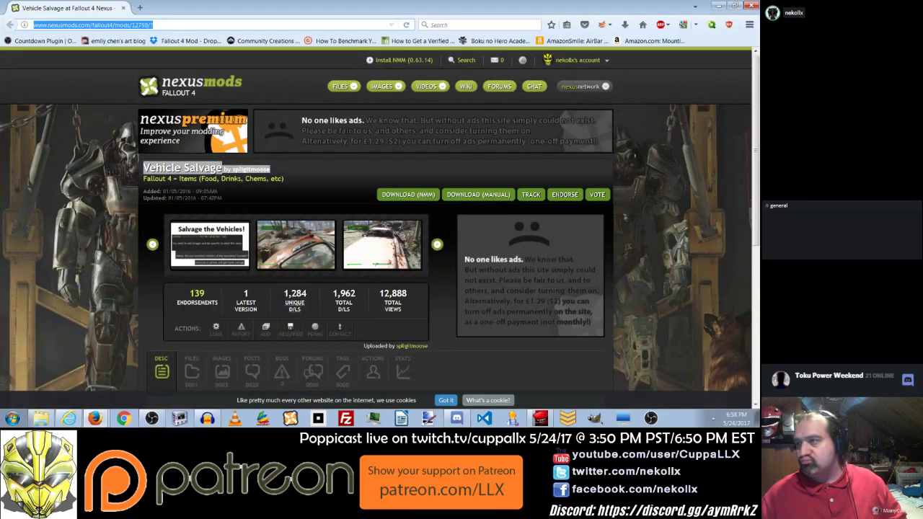
pyautogui.click(717, 6)
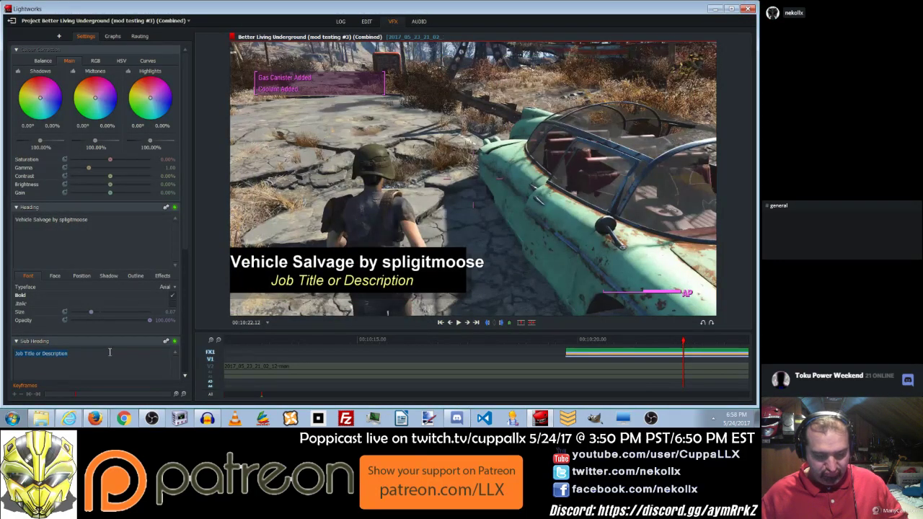
pyautogui.write('http://www.nexusmods.com/fallout4/mods/12759/?')
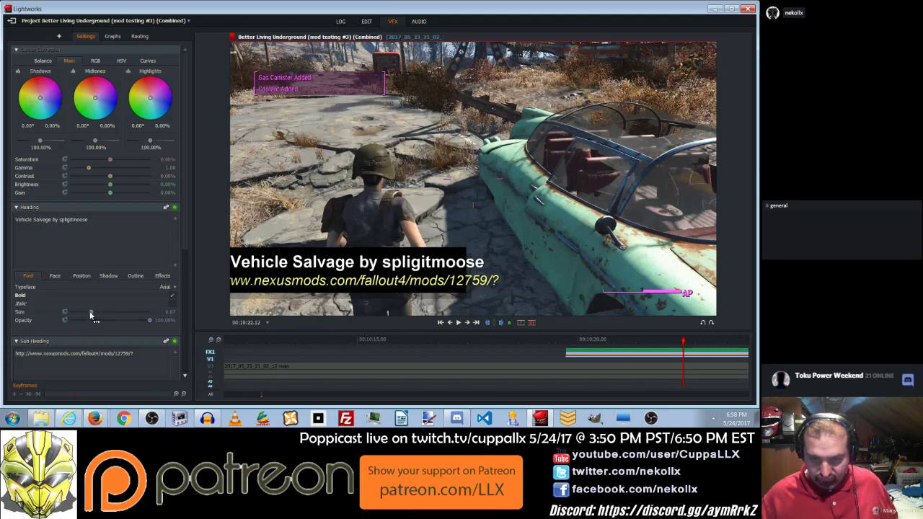
# Reduce the heading's font size to 0.06 and shift its X position to about 23.12% so it fits the black box.
pyautogui.press('Left')
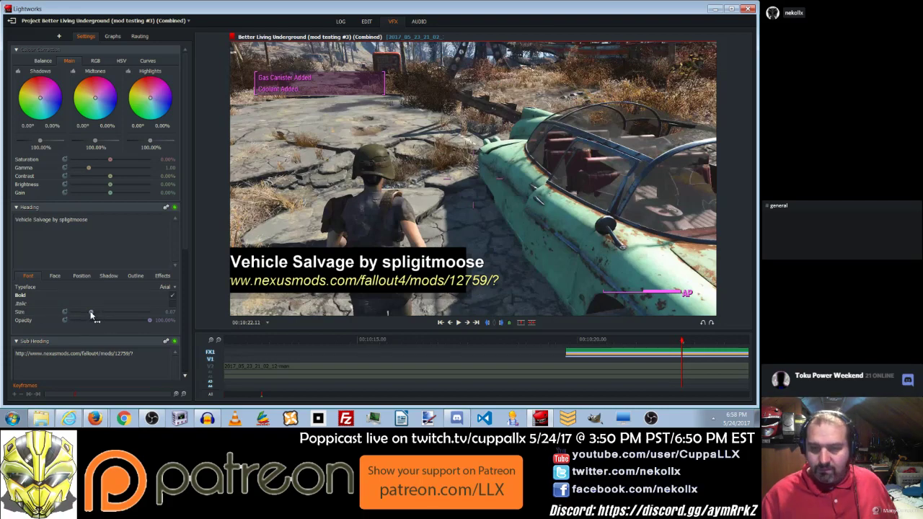
pyautogui.press('Right')
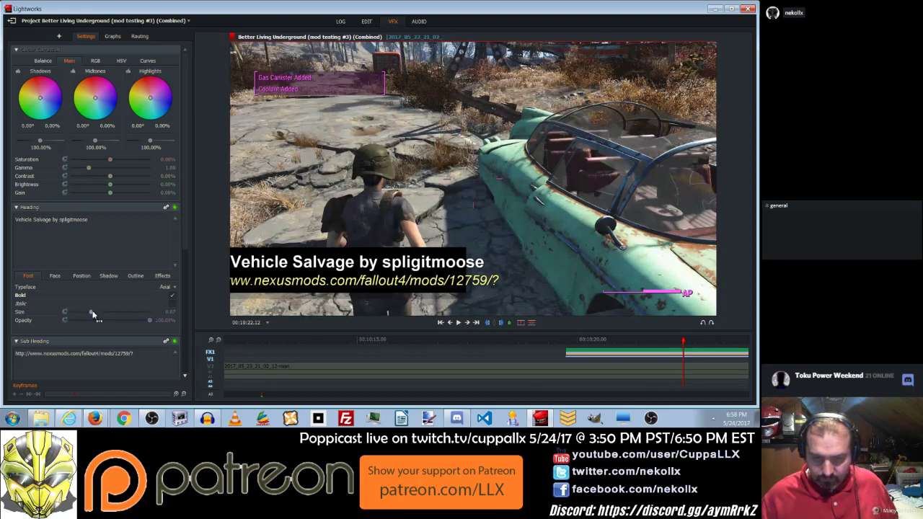
pyautogui.moveTo(92, 315); pyautogui.dragTo(89, 316)
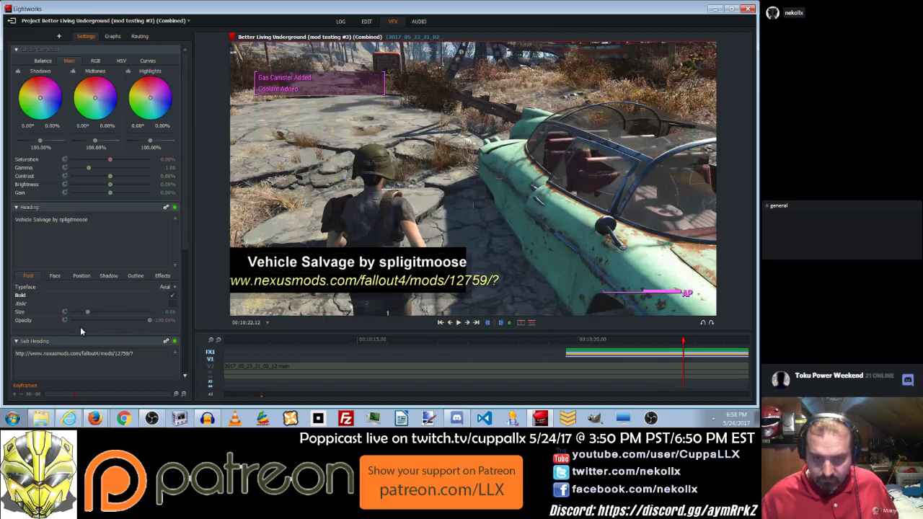
pyautogui.click(80, 275)
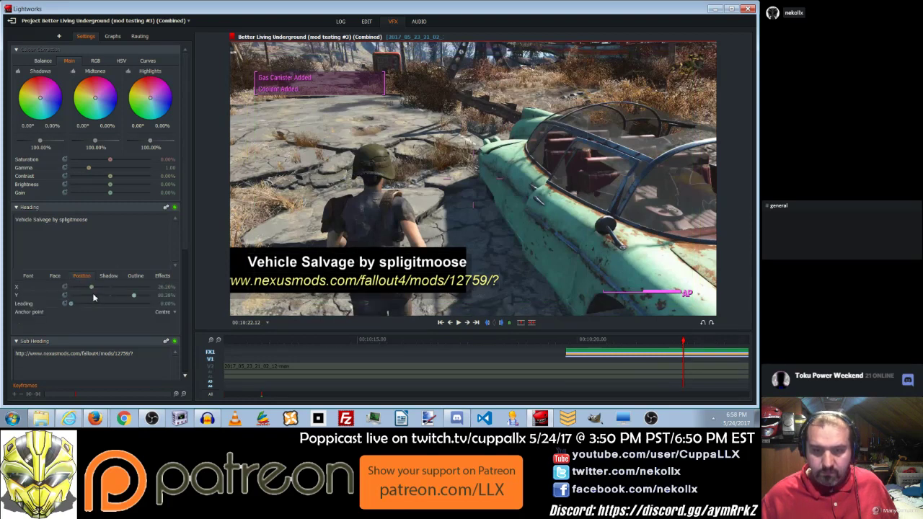
pyautogui.moveTo(95, 291); pyautogui.dragTo(88, 292)
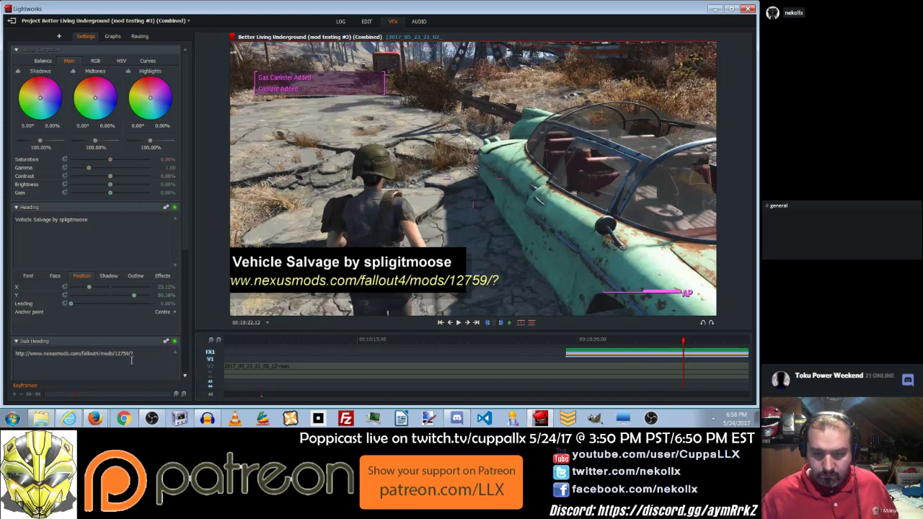
# Reduce the sub heading's font size to 0.05 and shorten its text to nexusmods.com/fallout4/mods/12759.
pyautogui.moveTo(184, 245); pyautogui.dragTo(191, 339)
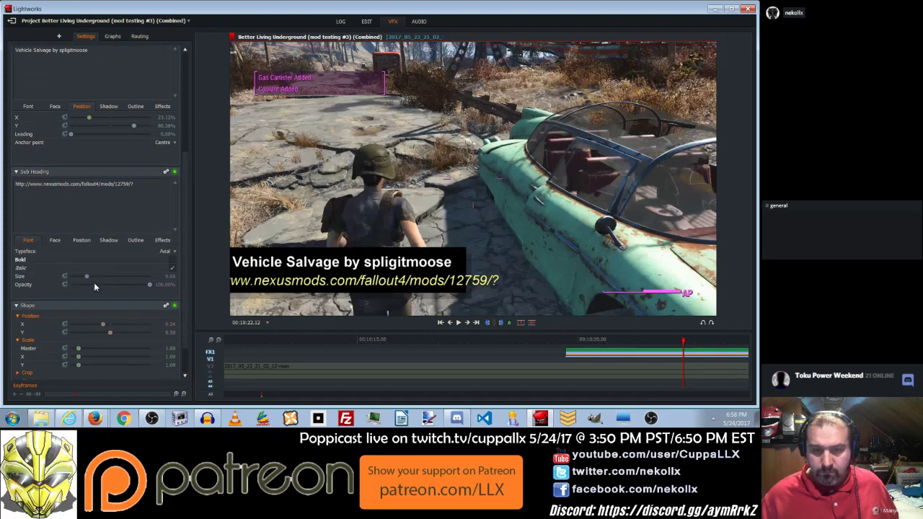
pyautogui.moveTo(86, 280); pyautogui.dragTo(85, 280)
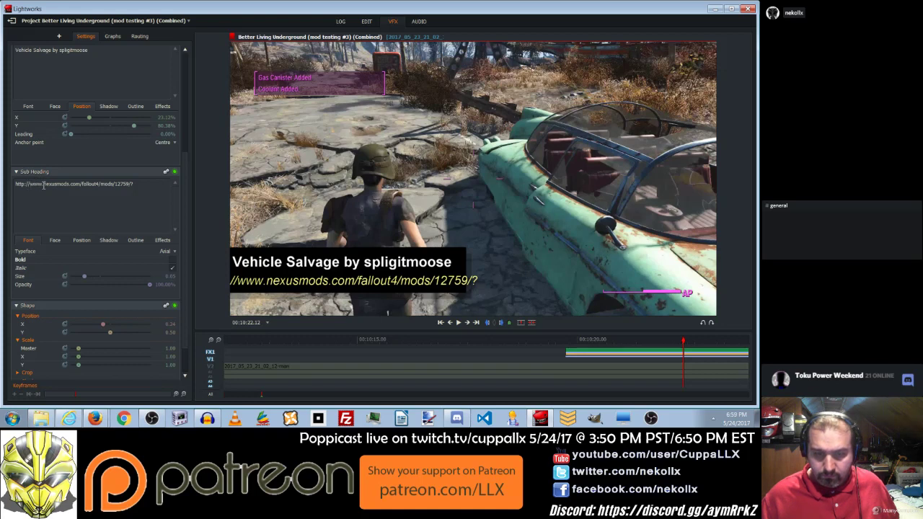
pyautogui.press('BackSpace')
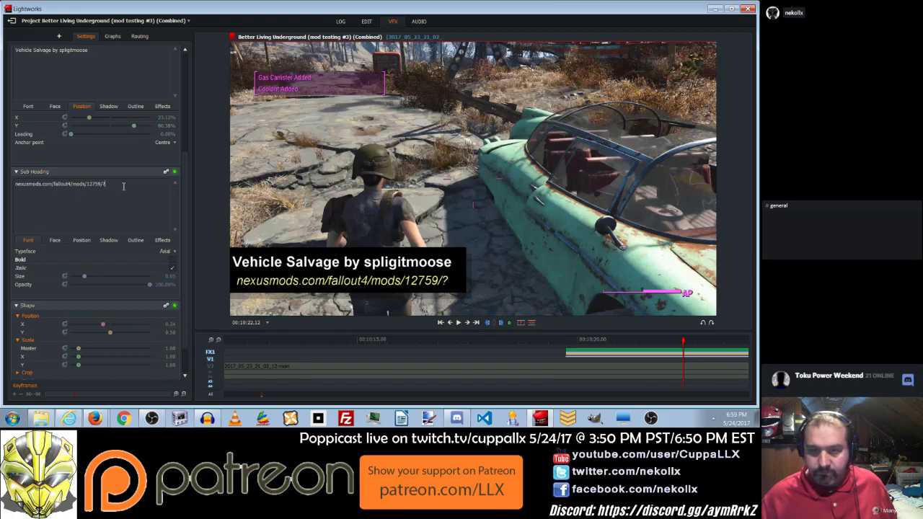
pyautogui.press('BackSpace')
pyautogui.press('BackSpace')
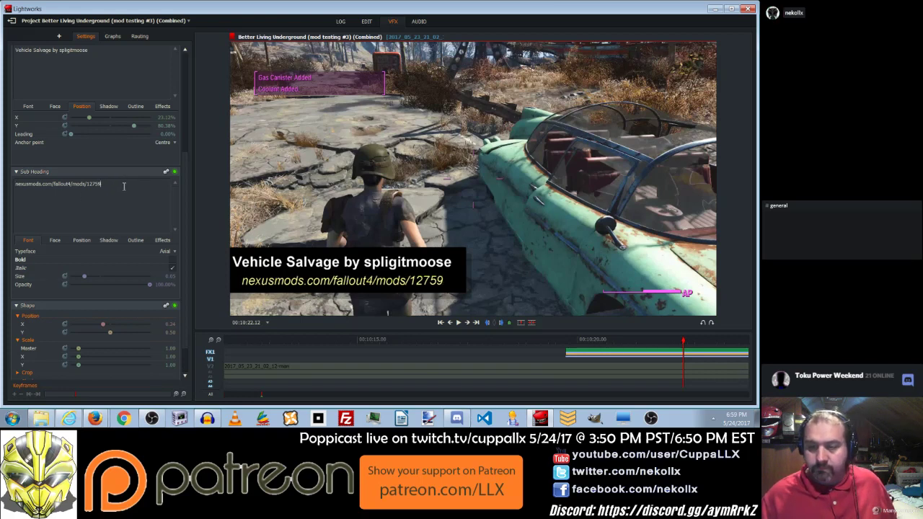
# Shift the sub heading's X position to about 21.11% and reduce its font size to 0.04.
pyautogui.click(81, 240)
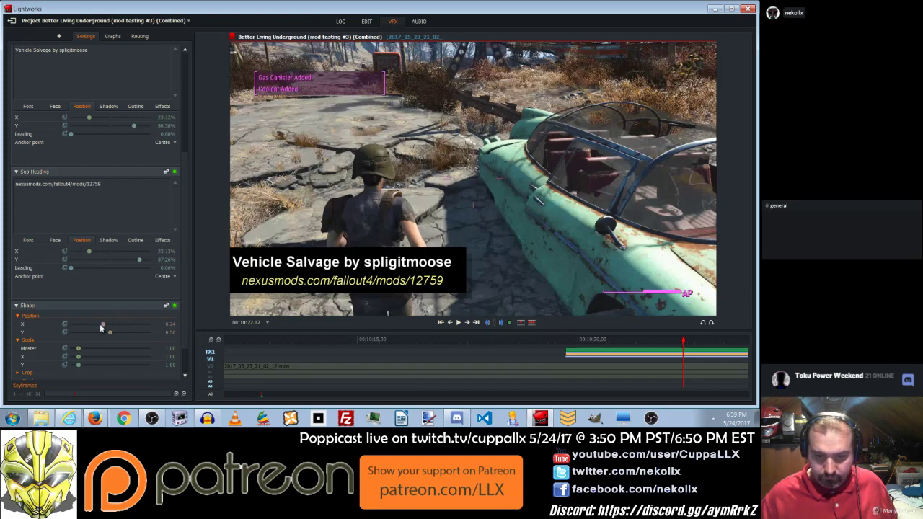
pyautogui.moveTo(88, 252); pyautogui.dragTo(86, 253)
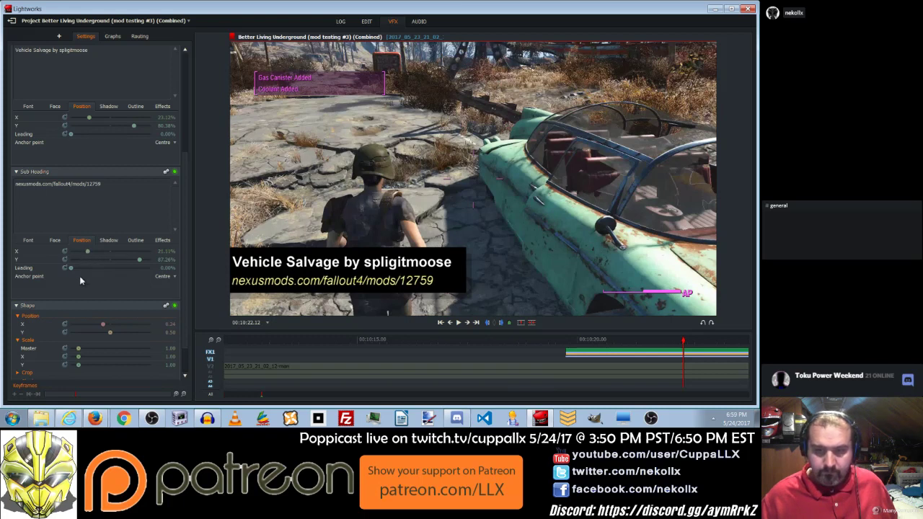
pyautogui.click(30, 240)
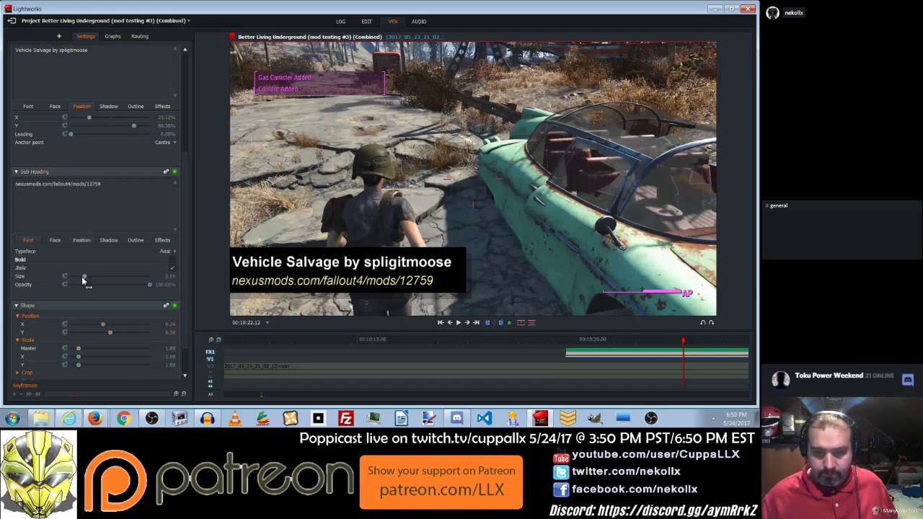
pyautogui.moveTo(84, 279); pyautogui.dragTo(81, 277)
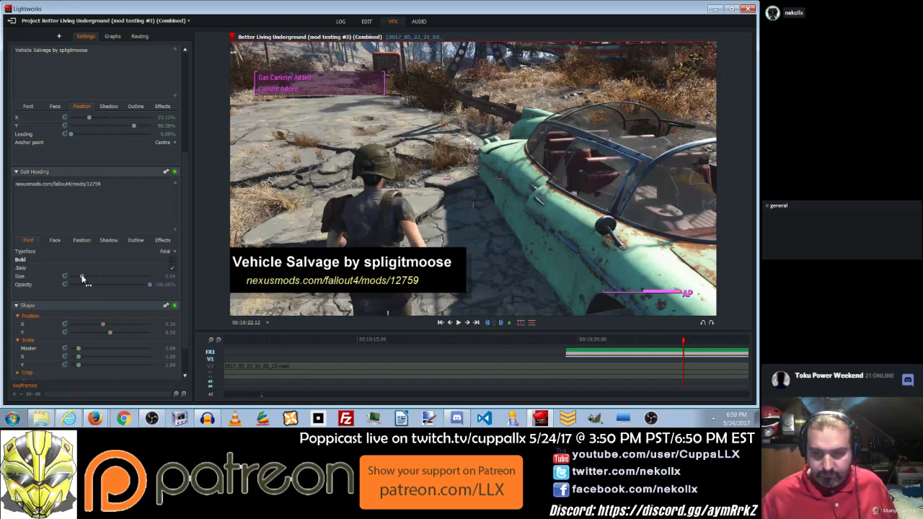
# Set the sub heading's typeface to Aurora and shift its X position to about 15.58% to line it up with the heading.
pyautogui.click(81, 240)
pyautogui.moveTo(87, 253); pyautogui.dragTo(85, 253)
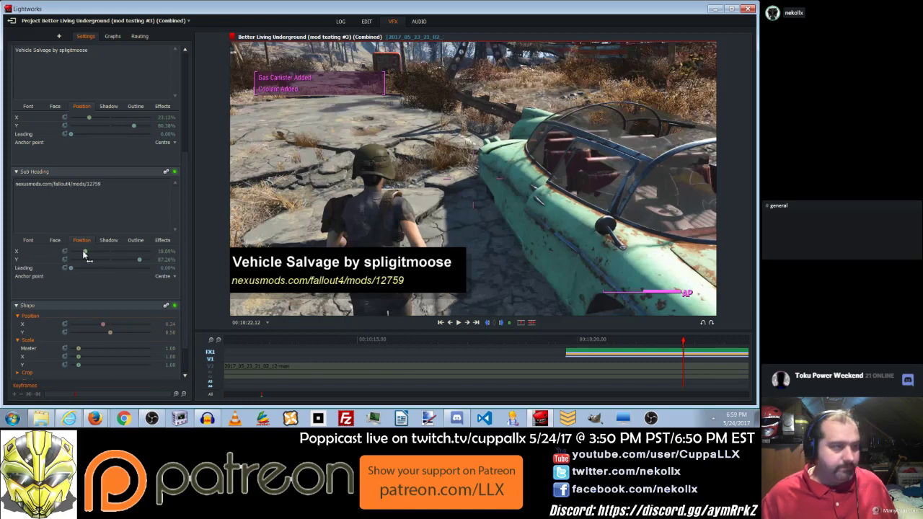
pyautogui.click(28, 240)
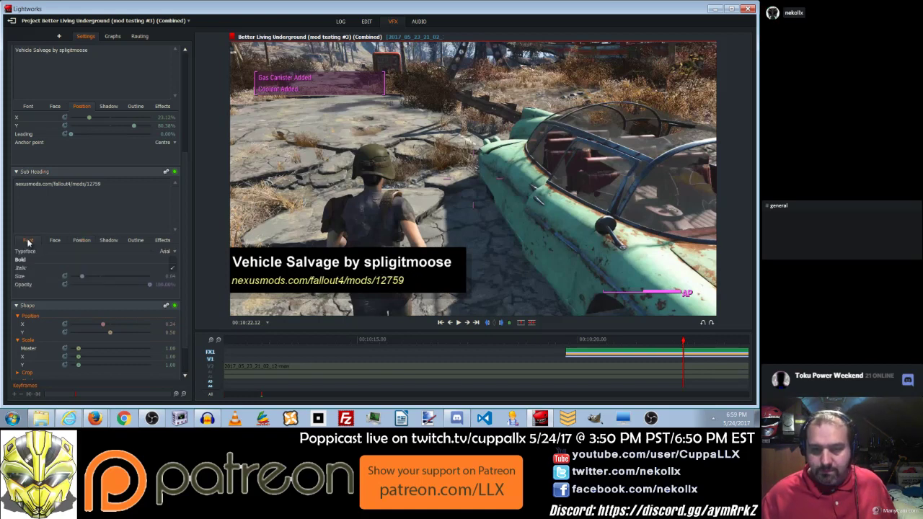
pyautogui.click(173, 252)
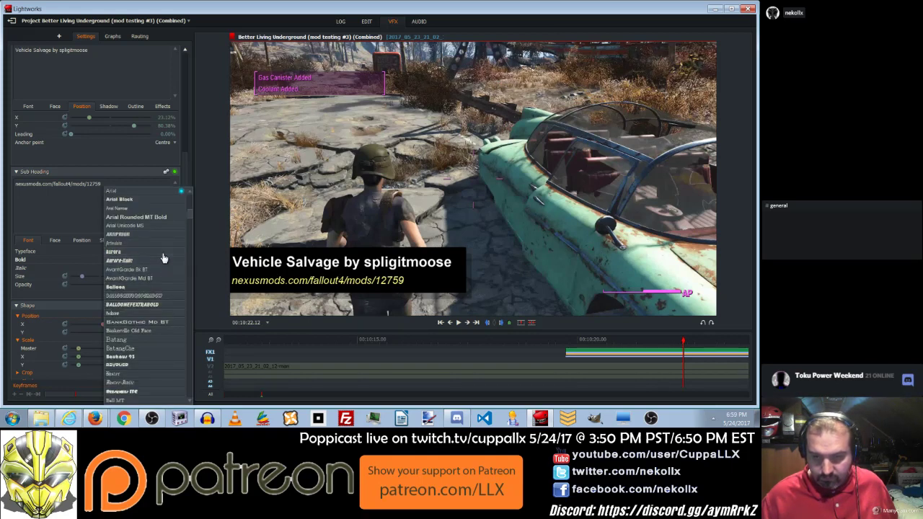
pyautogui.click(165, 261)
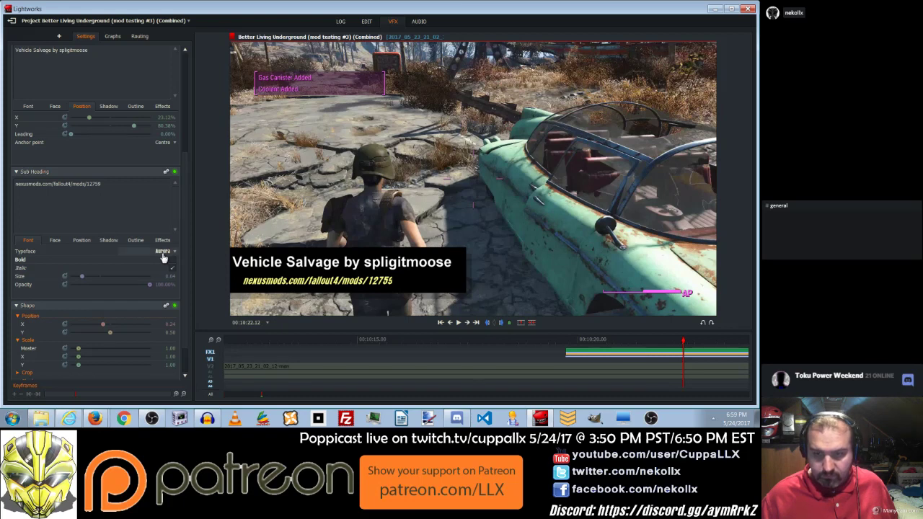
pyautogui.click(81, 240)
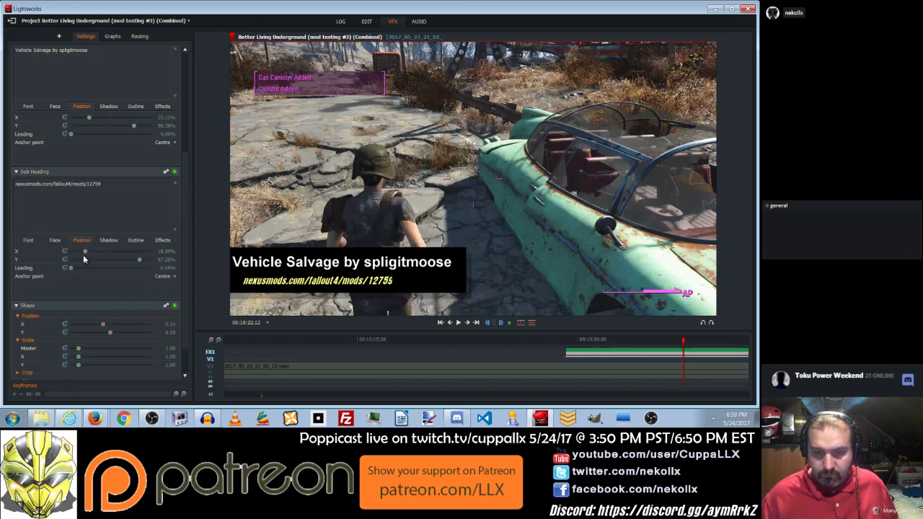
pyautogui.moveTo(85, 252); pyautogui.dragTo(84, 254)
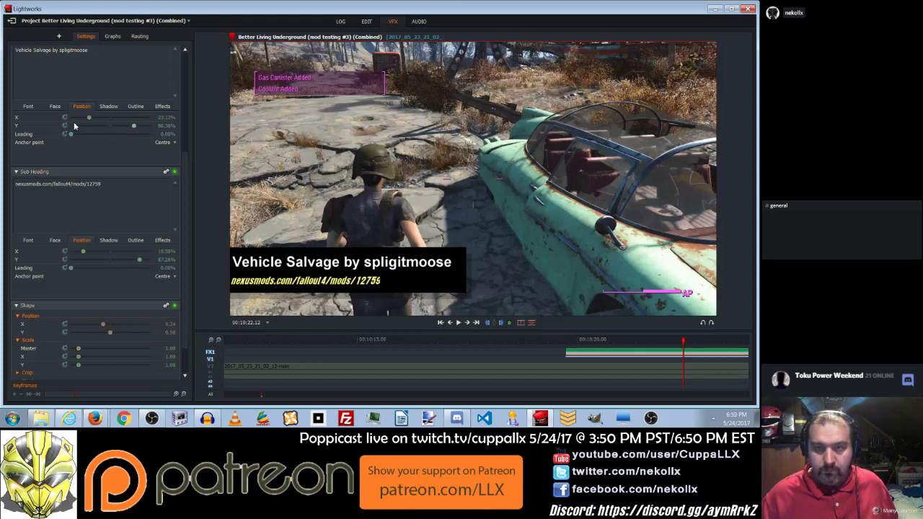
# Try a few alternative typefaces on the heading and settle on Blue Highway.
pyautogui.click(28, 106)
pyautogui.click(164, 118)
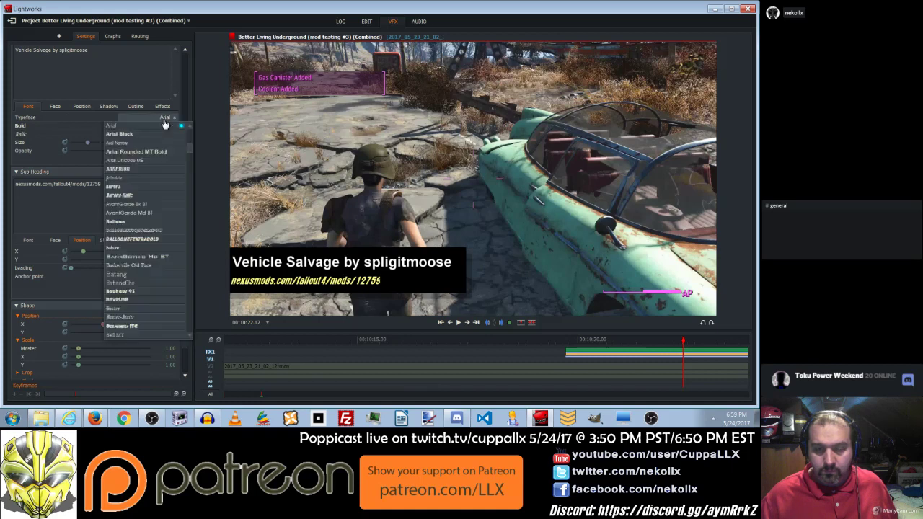
pyautogui.click(147, 176)
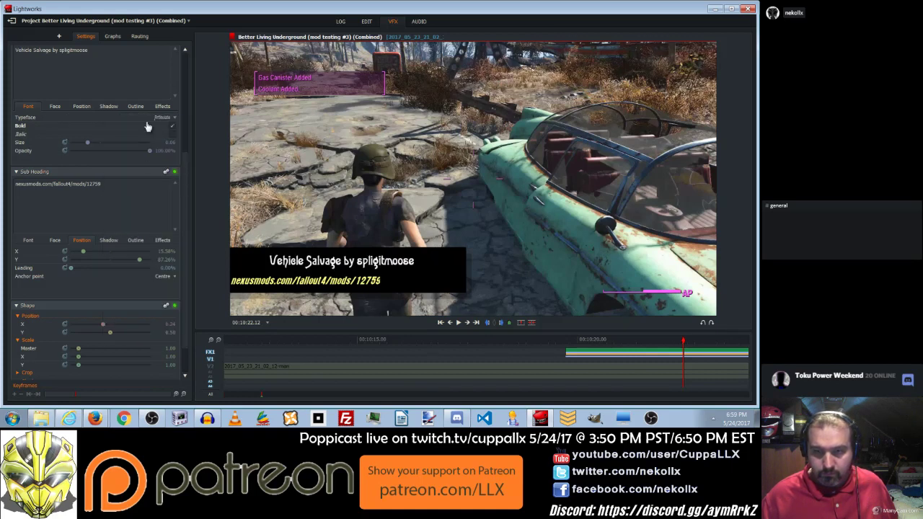
pyautogui.click(170, 121)
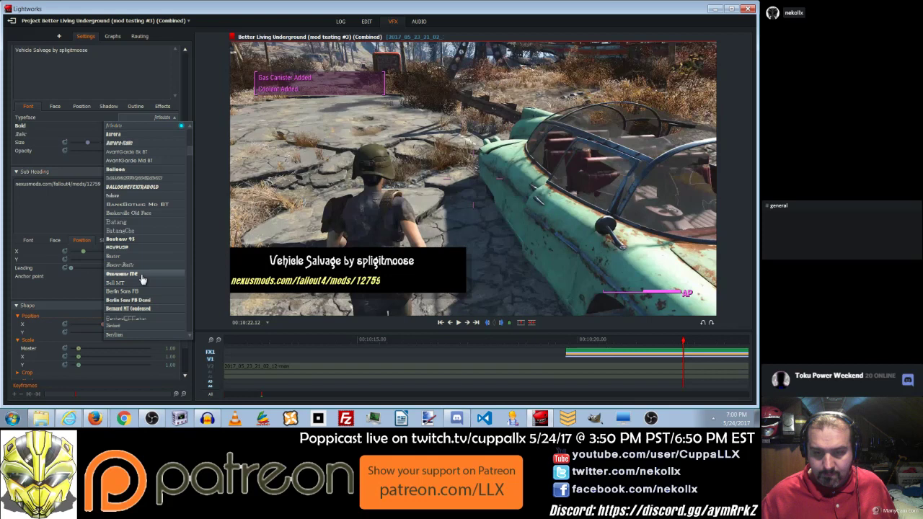
pyautogui.click(137, 256)
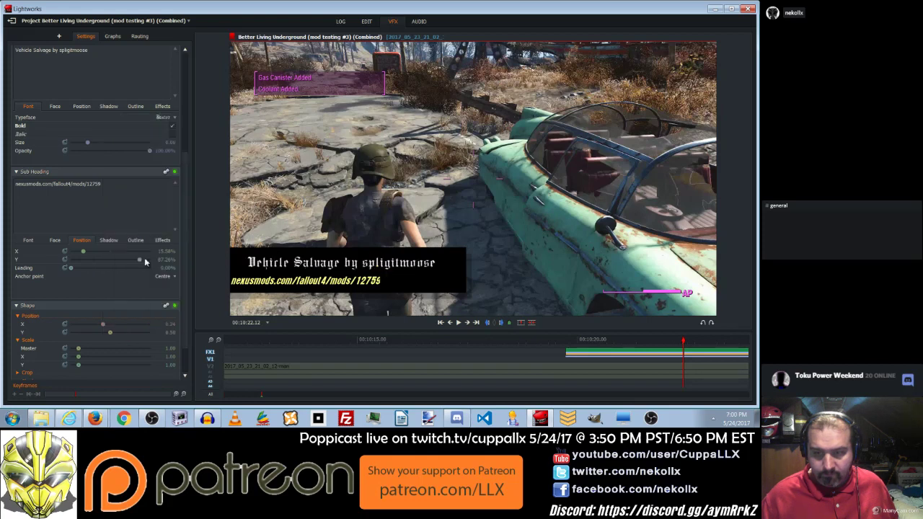
pyautogui.click(163, 117)
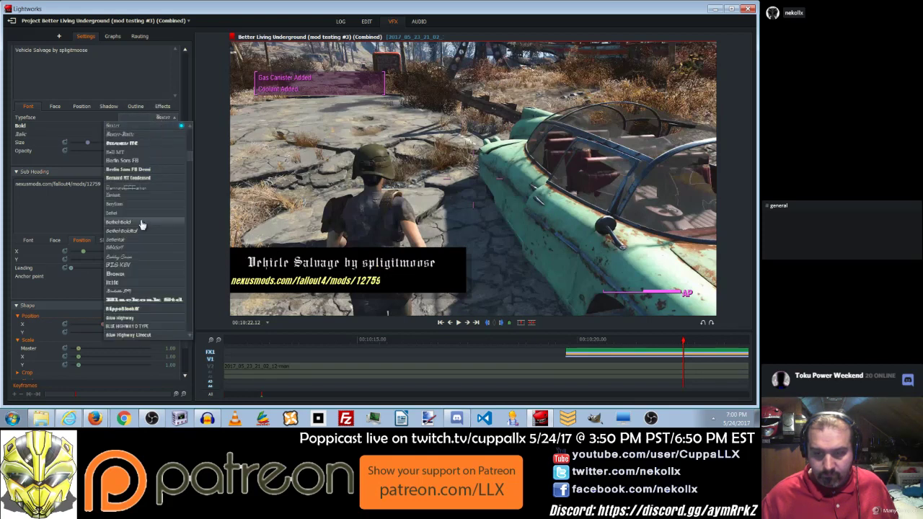
pyautogui.click(136, 318)
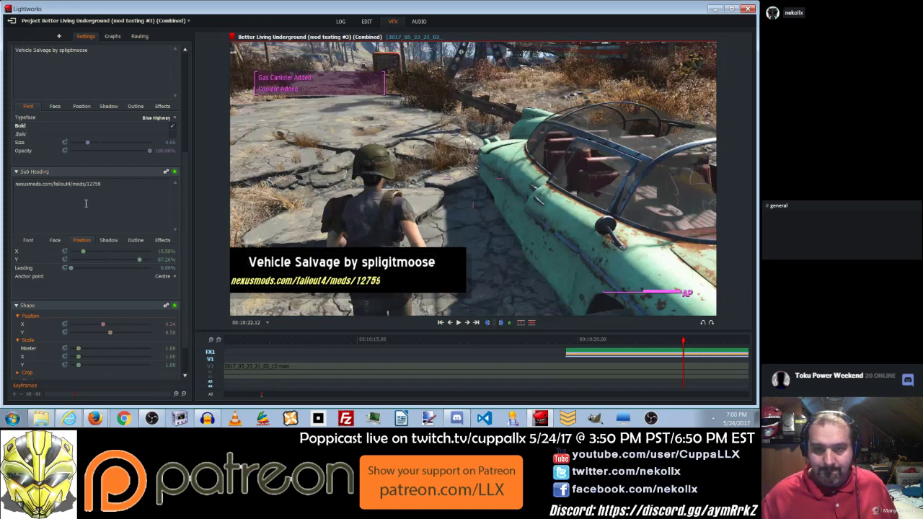
# Increase the heading's font size to 0.07.
pyautogui.click(82, 107)
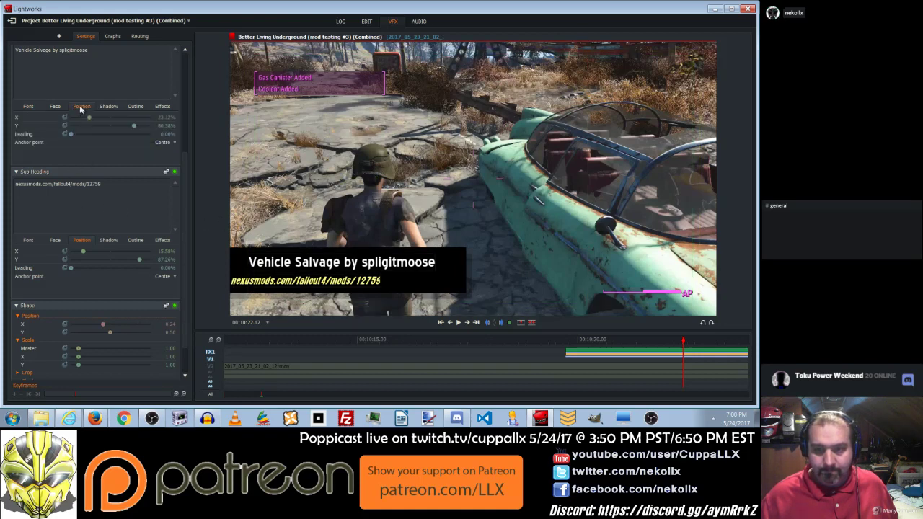
pyautogui.click(31, 106)
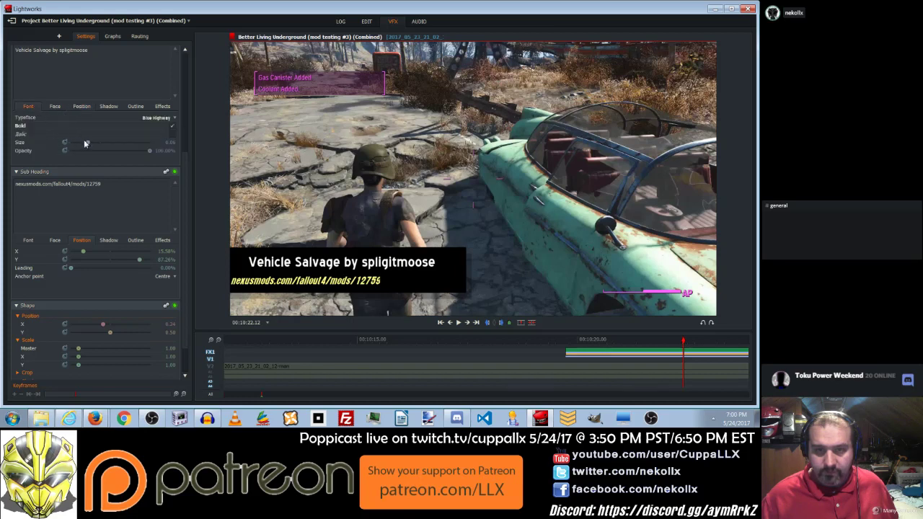
pyautogui.moveTo(87, 144); pyautogui.dragTo(90, 145)
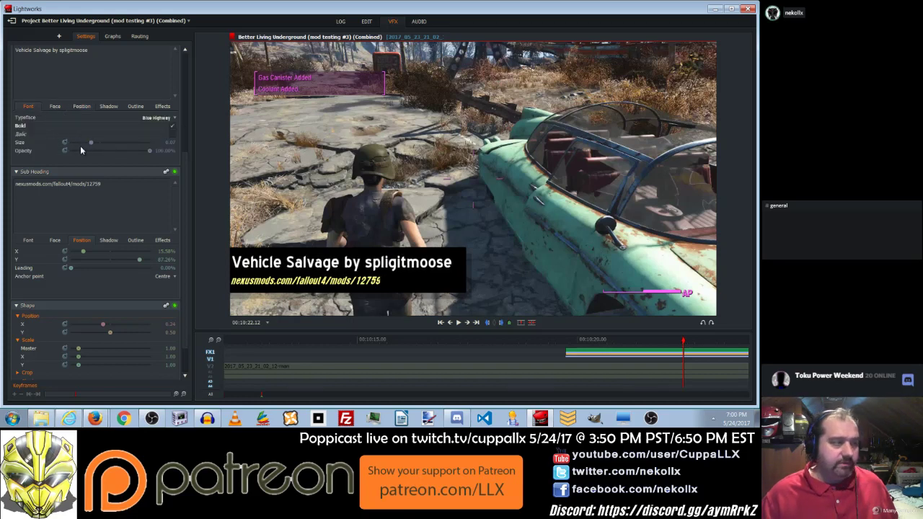
# Collapse the Heading and Sub Heading settings and reduce the black shape's opacity to about 60%.
pyautogui.moveTo(187, 181); pyautogui.dragTo(201, 155)
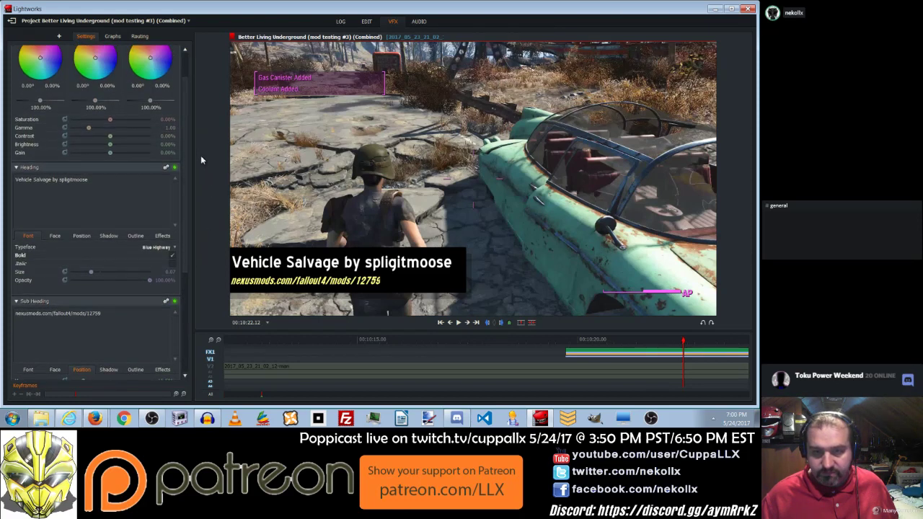
pyautogui.click(167, 170)
pyautogui.click(99, 174)
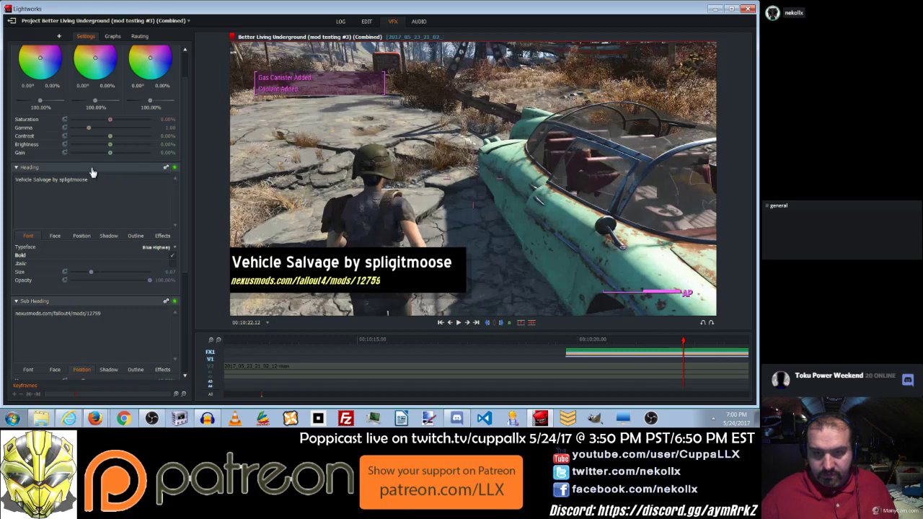
pyautogui.click(99, 175)
pyautogui.moveTo(185, 193); pyautogui.dragTo(182, 212)
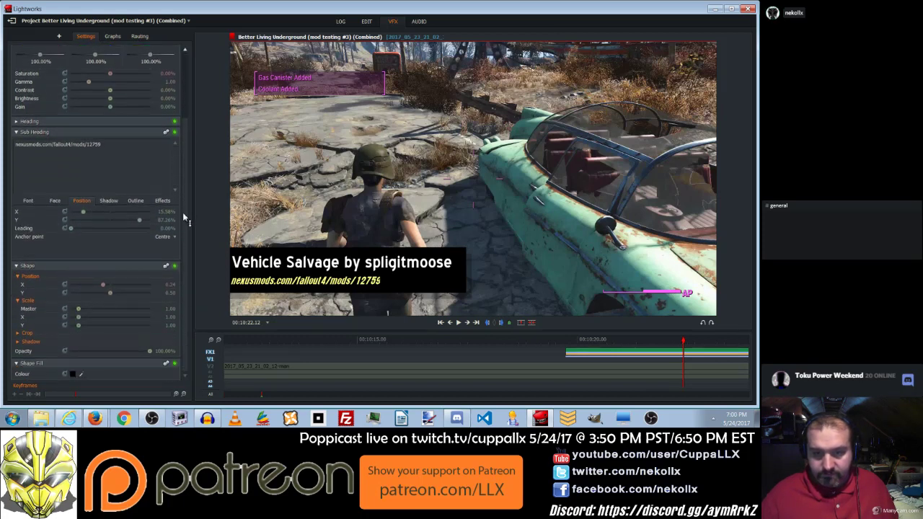
pyautogui.rightClick(578, 356)
pyautogui.moveTo(579, 357)
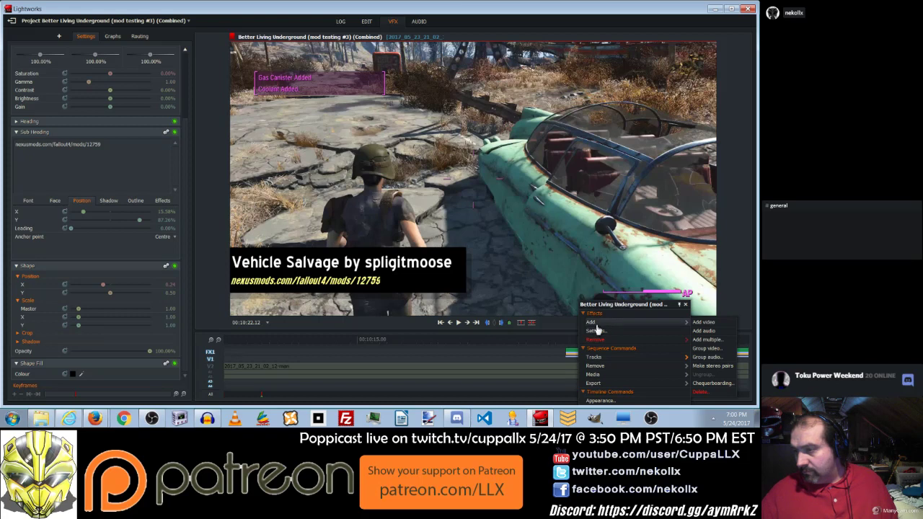
pyautogui.moveTo(595, 326)
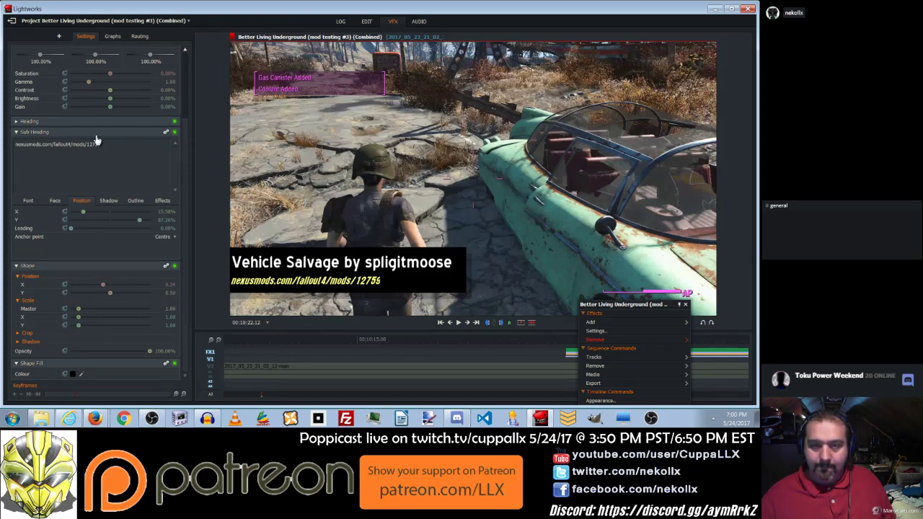
pyautogui.click(17, 132)
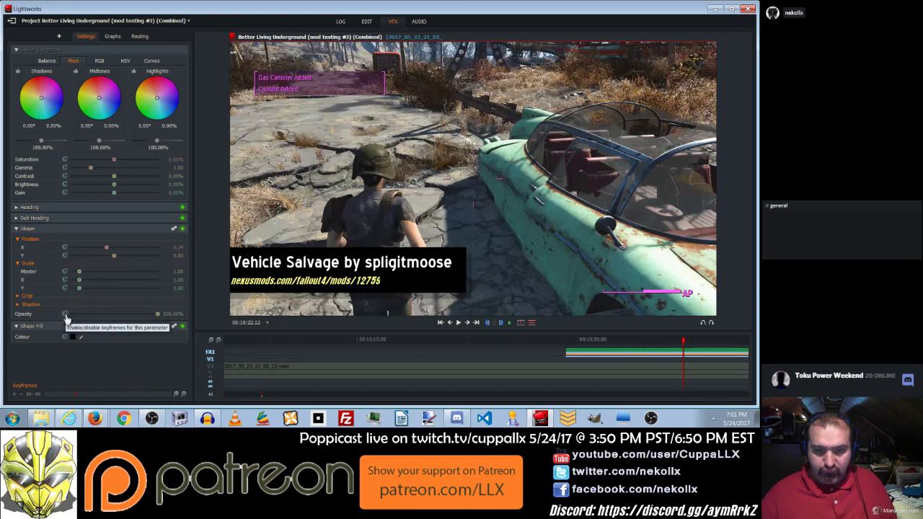
pyautogui.moveTo(157, 313); pyautogui.dragTo(122, 318)
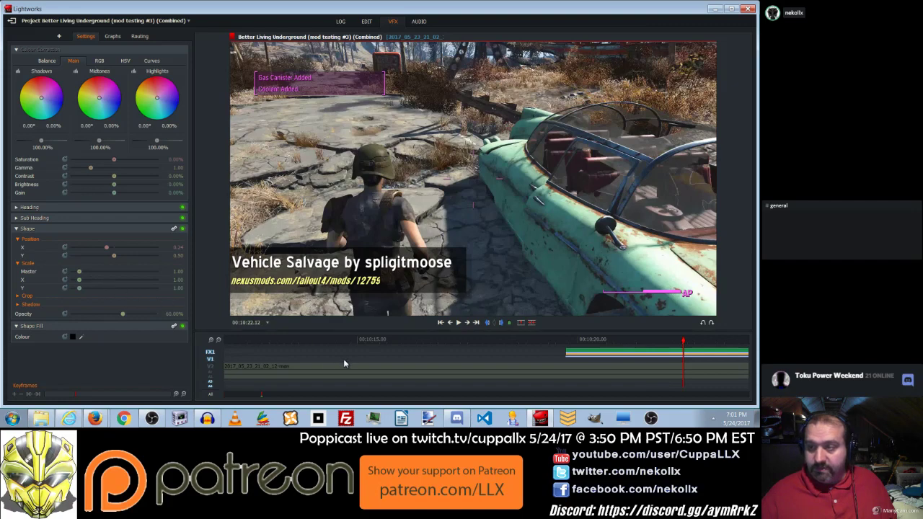
# Scrub through the start of the lower third to about 00:10:21 and switch to the Edit workspace.
pyautogui.click(566, 341)
pyautogui.moveTo(570, 341); pyautogui.dragTo(584, 343)
pyautogui.moveTo(596, 339); pyautogui.dragTo(621, 340)
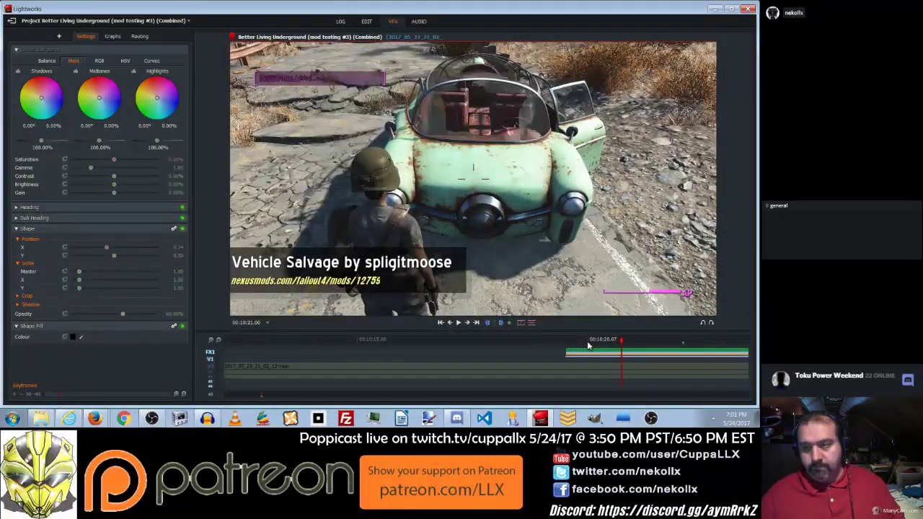
pyautogui.click(209, 369)
pyautogui.moveTo(211, 382); pyautogui.dragTo(211, 376)
pyautogui.click(366, 21)
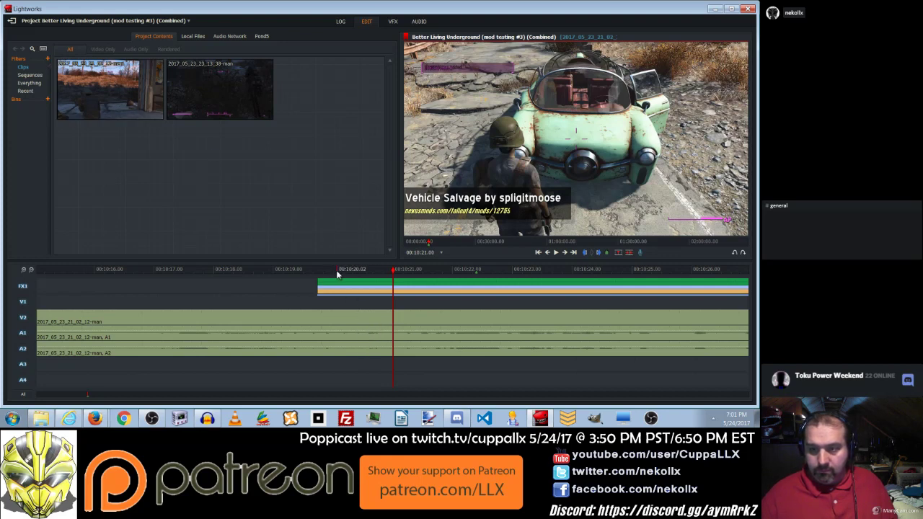
pyautogui.rightClick(343, 289)
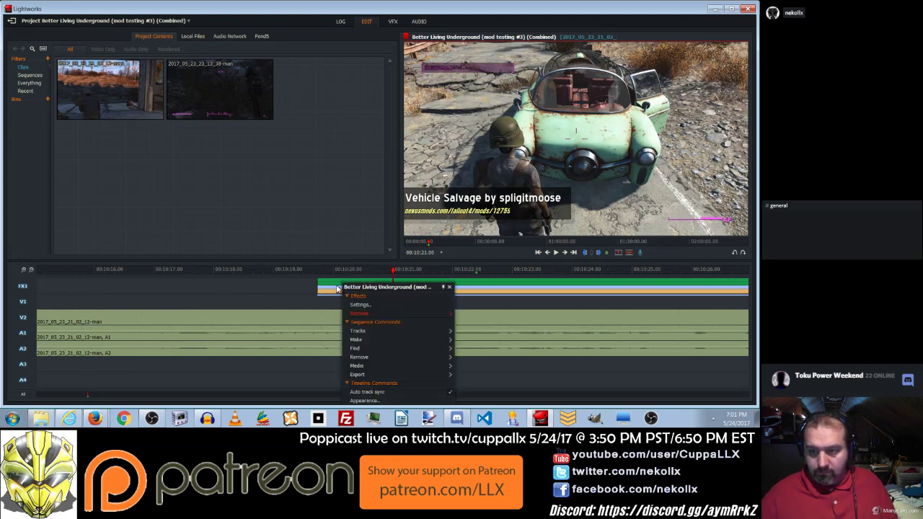
pyautogui.click(305, 312)
pyautogui.hotkey('ctrl', 'z')
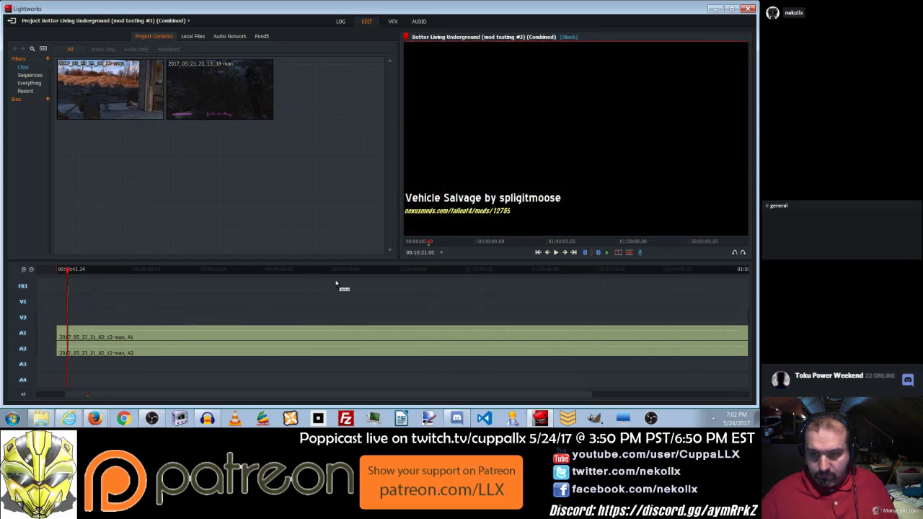
pyautogui.moveTo(245, 309); pyautogui.dragTo(223, 330)
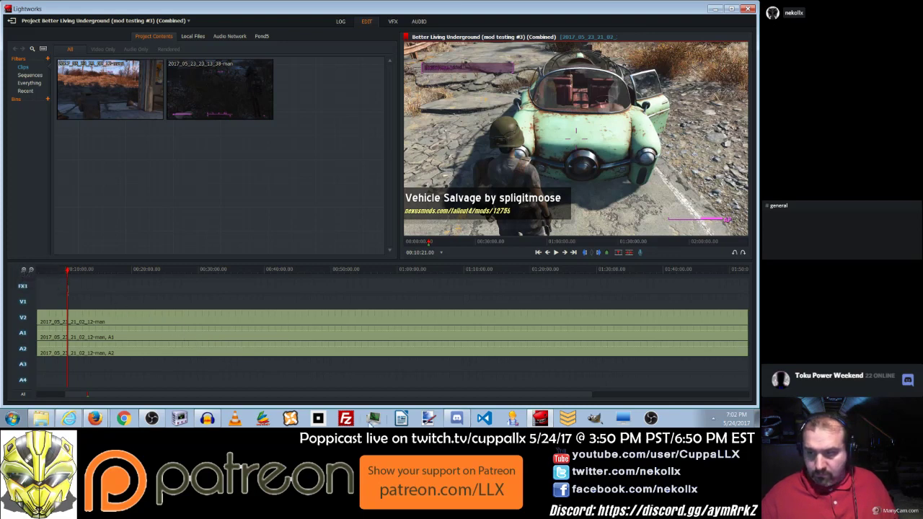
# Zoom the timeline to show the lower third among its neighbouring clips and check how it plays.
pyautogui.click(31, 271)
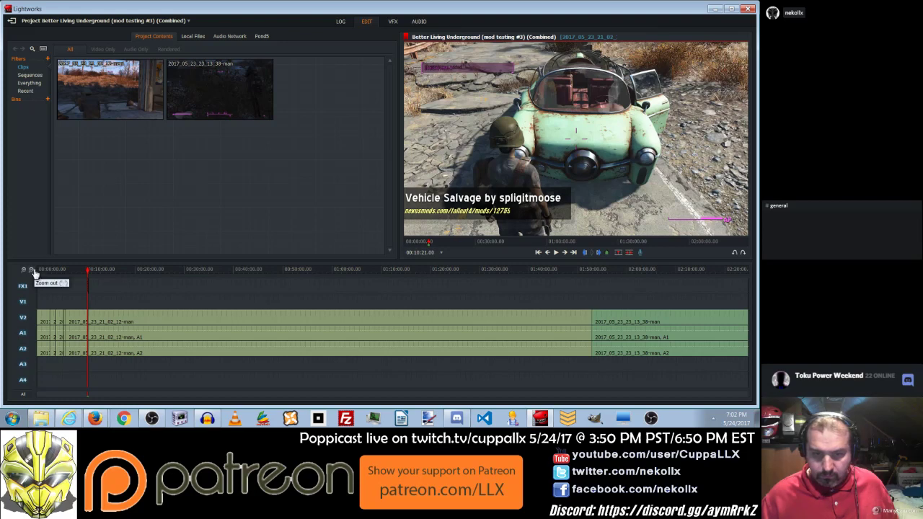
pyautogui.click(25, 272)
pyautogui.click(25, 272)
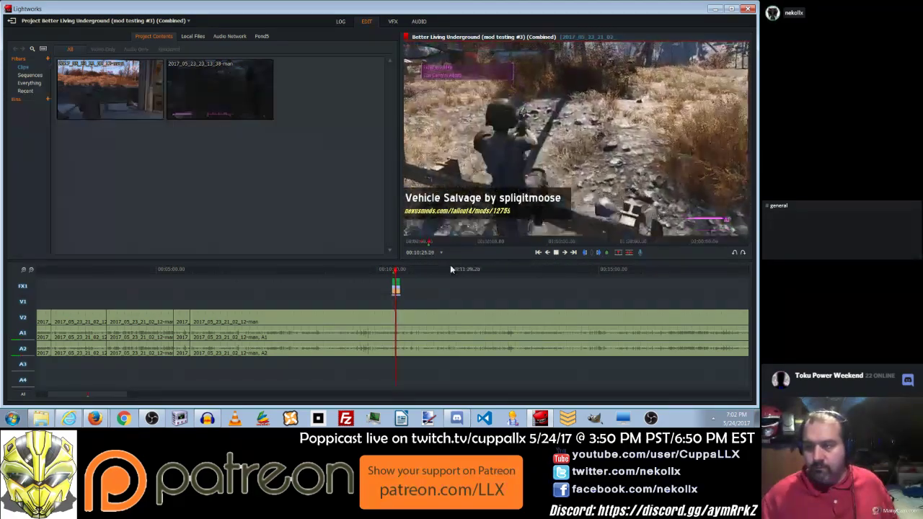
# Play and skip through the footage after the lower third to review it, returning the playhead to about 00:12:42.
pyautogui.click(408, 273)
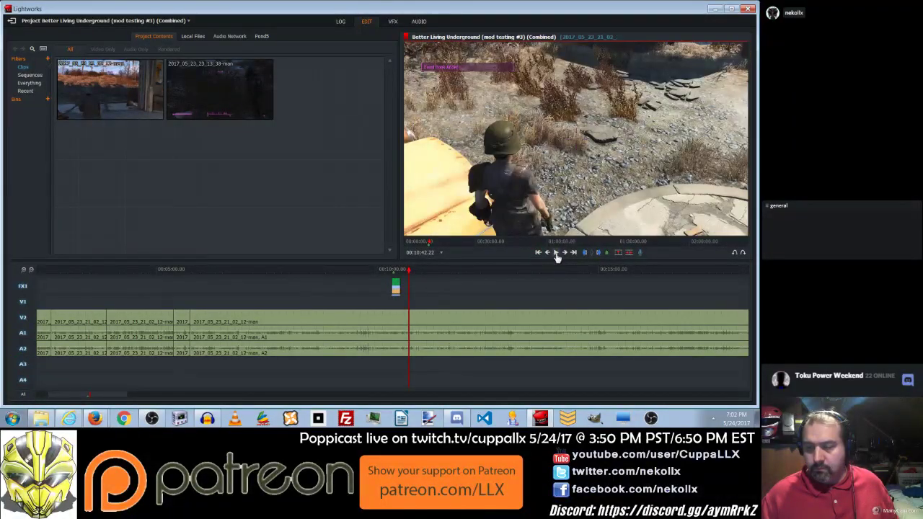
pyautogui.click(556, 253)
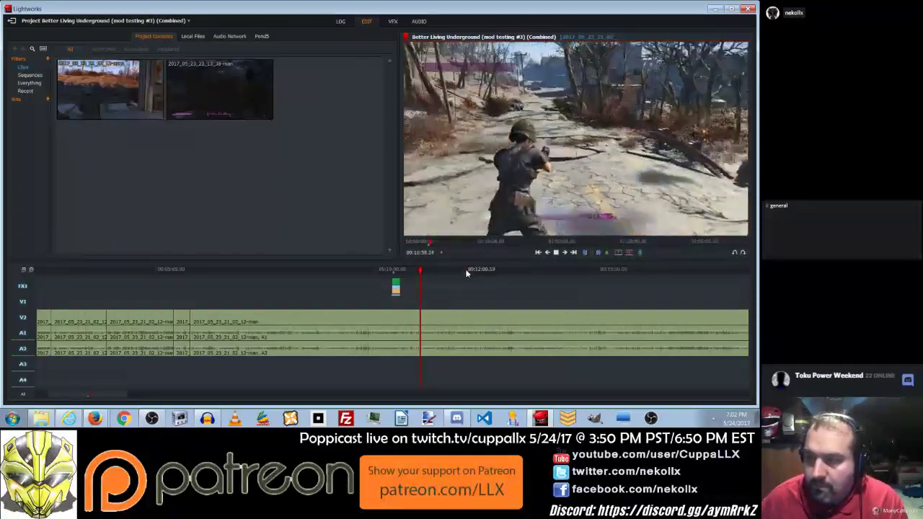
pyautogui.click(465, 271)
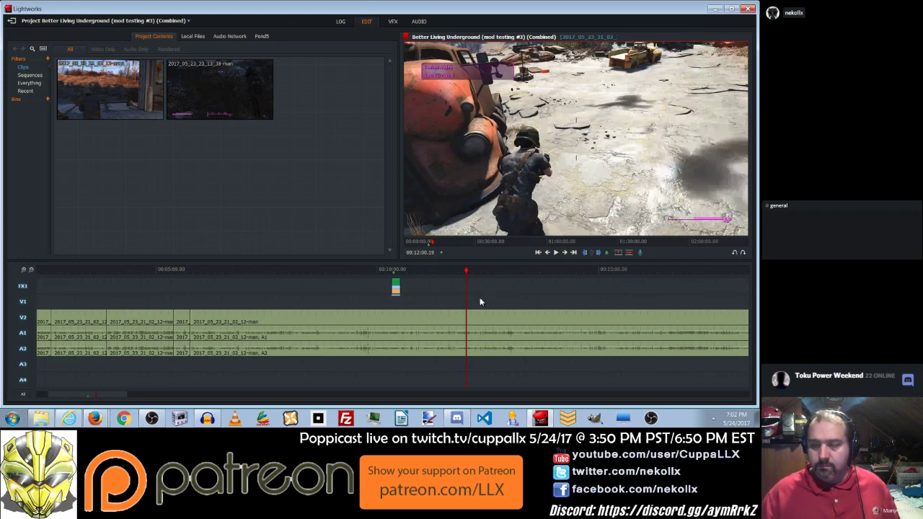
pyautogui.click(556, 253)
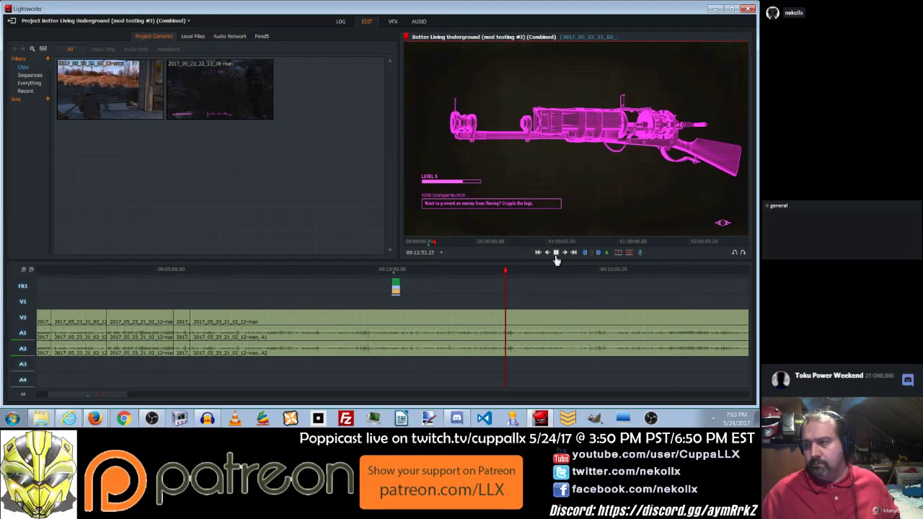
pyautogui.click(493, 271)
pyautogui.click(498, 272)
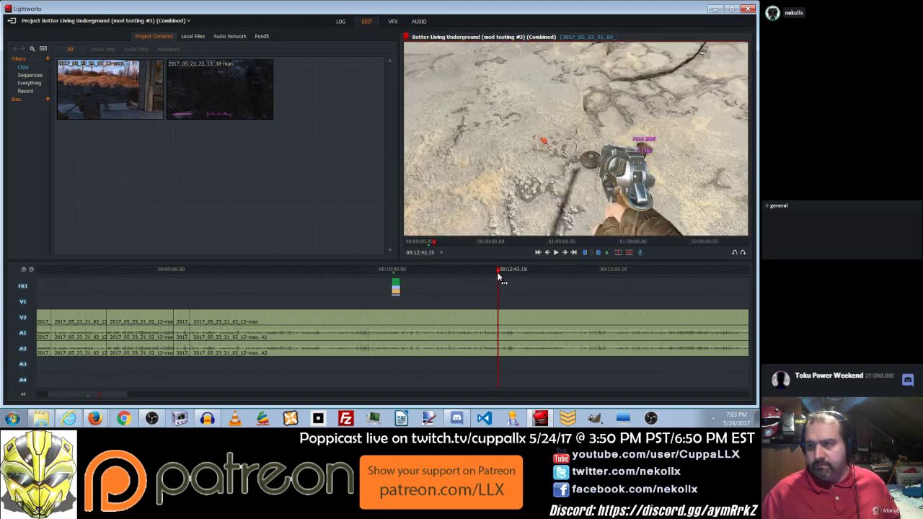
pyautogui.click(496, 272)
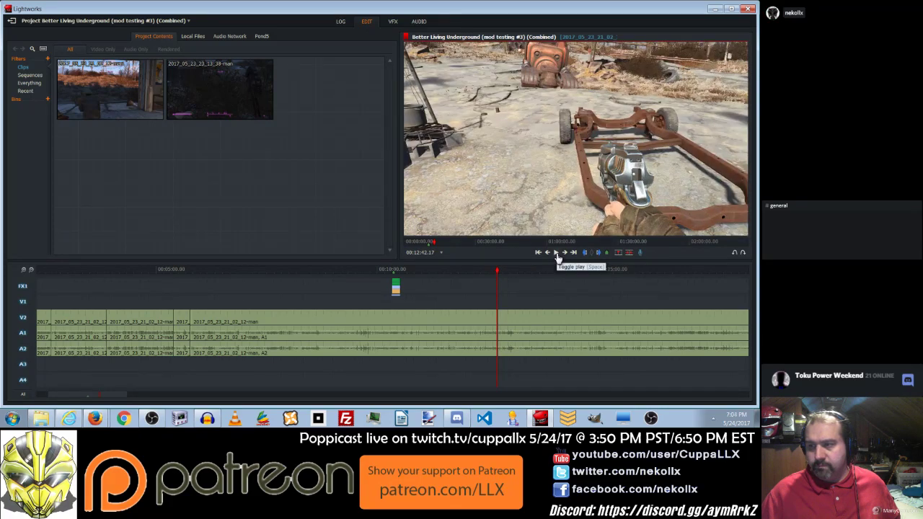
# Play on to the explosion death at 00:12:46.12 and add a cue marker named "death counter 1" there.
pyautogui.click(556, 252)
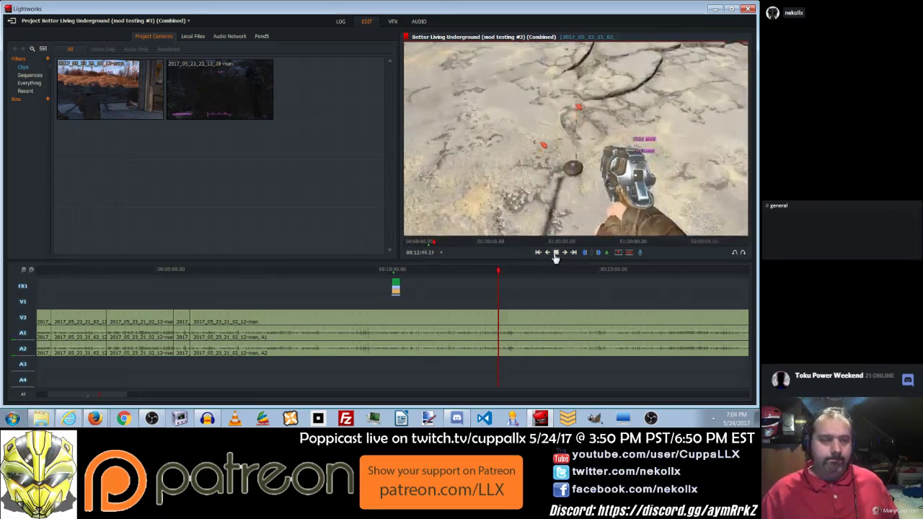
pyautogui.click(555, 253)
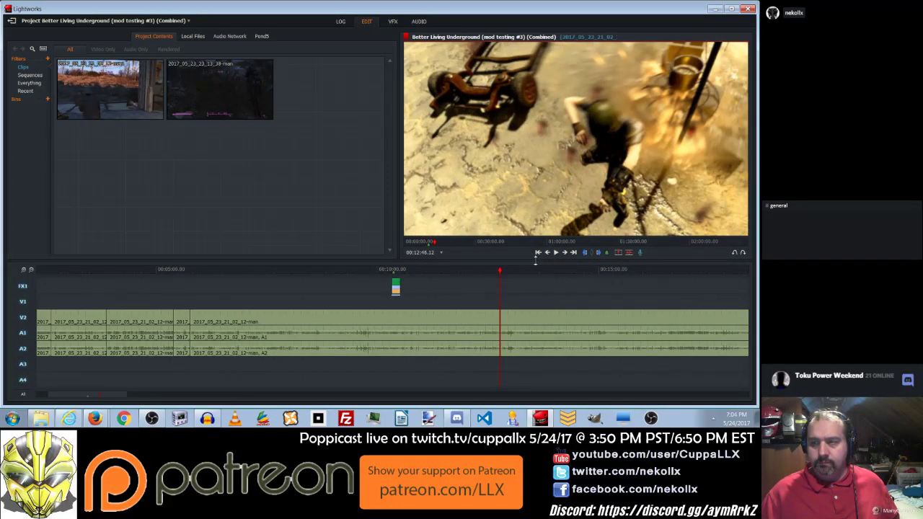
pyautogui.click(607, 254)
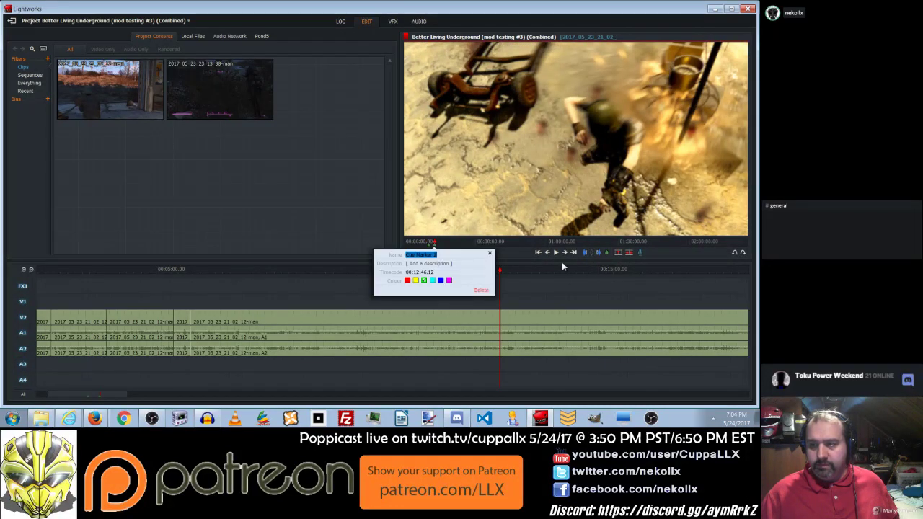
pyautogui.write('death c')
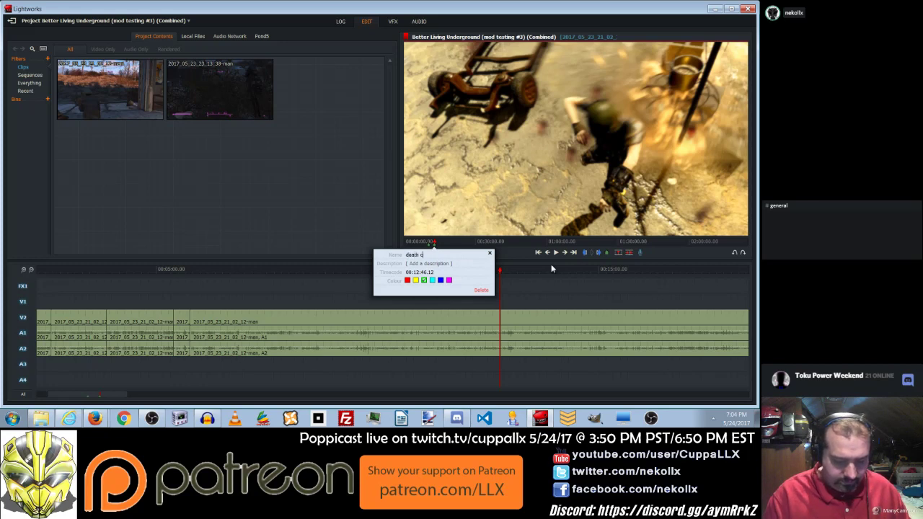
pyautogui.write('ounter 1')
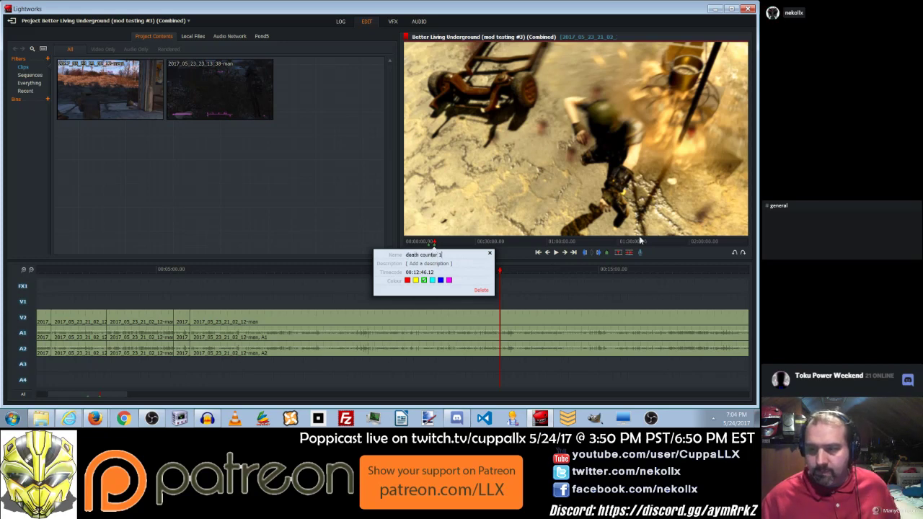
pyautogui.click(413, 280)
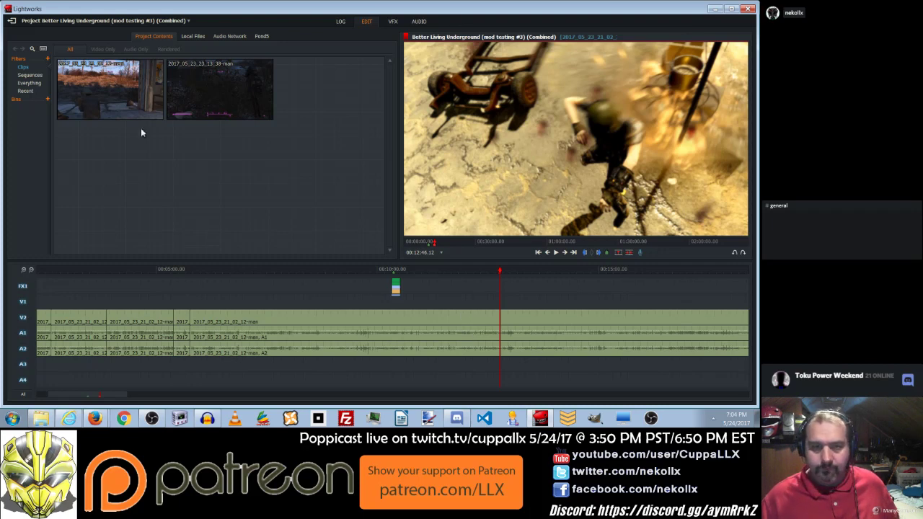
# Switch to the VFX workspace and add the Fade Strap & Logo Insert lower third to the FX1 track at the playhead.
pyautogui.click(392, 22)
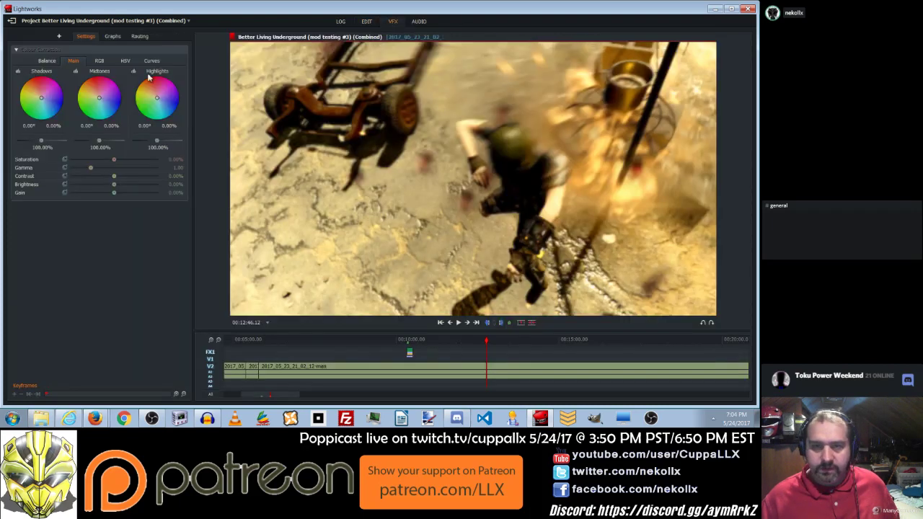
pyautogui.click(59, 37)
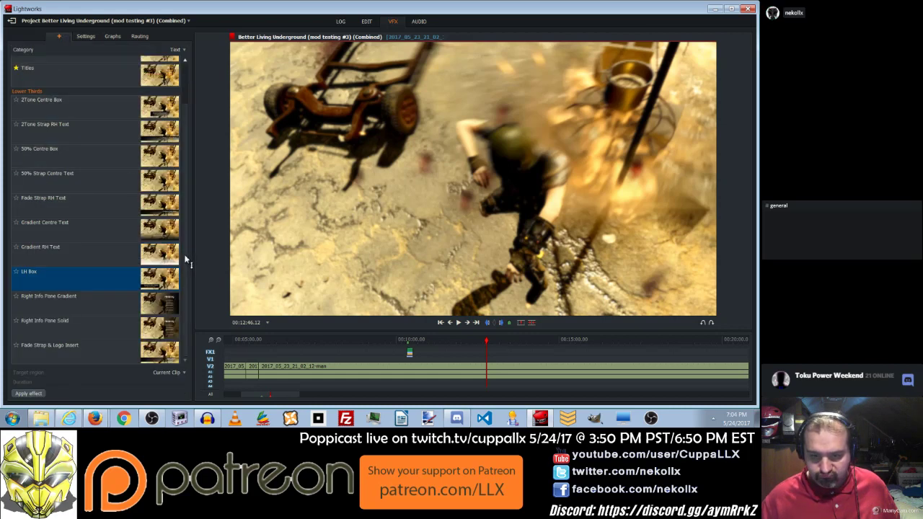
pyautogui.scroll(3, 185, 274)
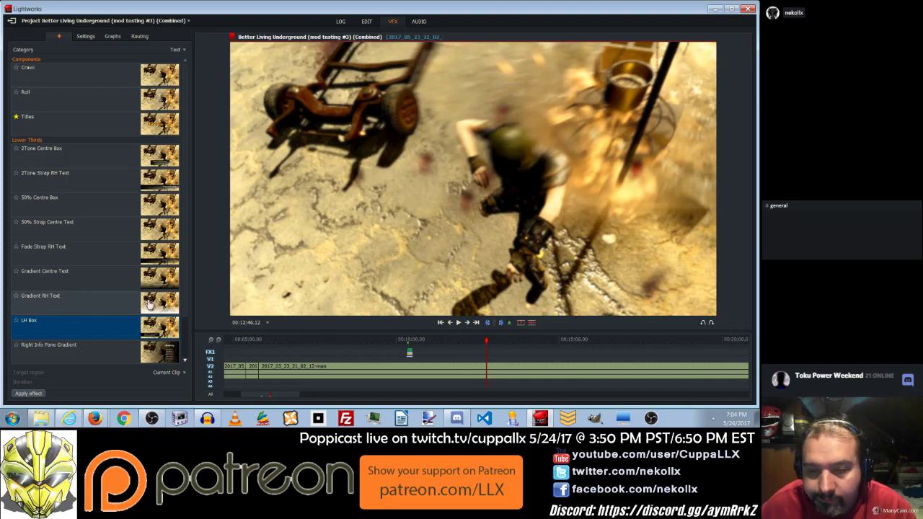
pyautogui.moveTo(188, 286); pyautogui.dragTo(191, 336)
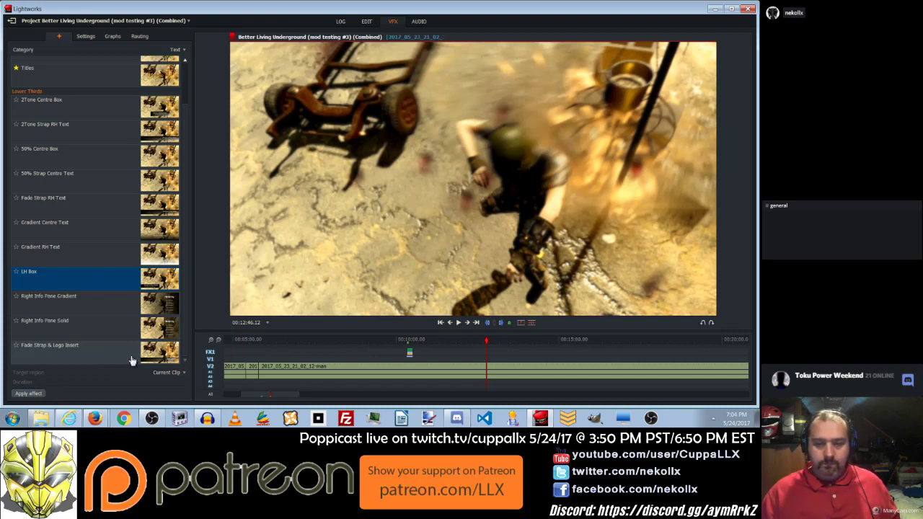
pyautogui.moveTo(131, 361); pyautogui.dragTo(485, 359)
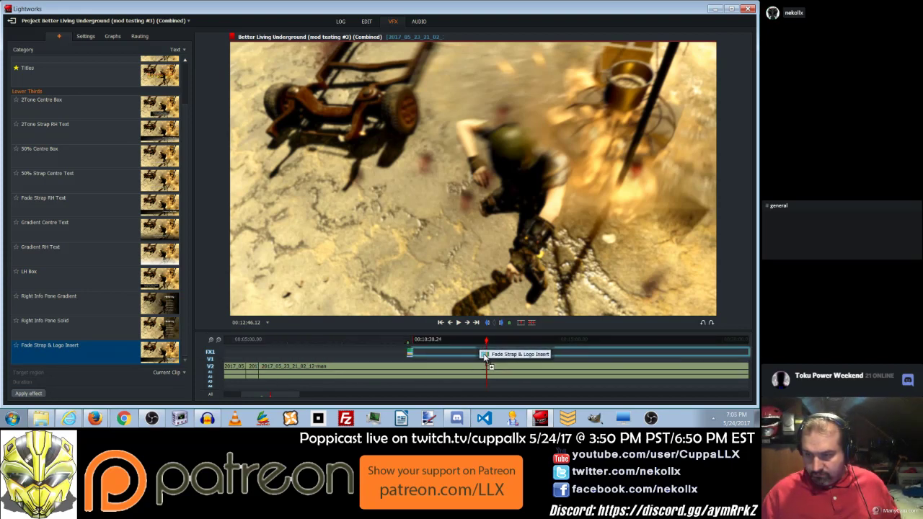
pyautogui.moveTo(484, 356); pyautogui.dragTo(485, 356)
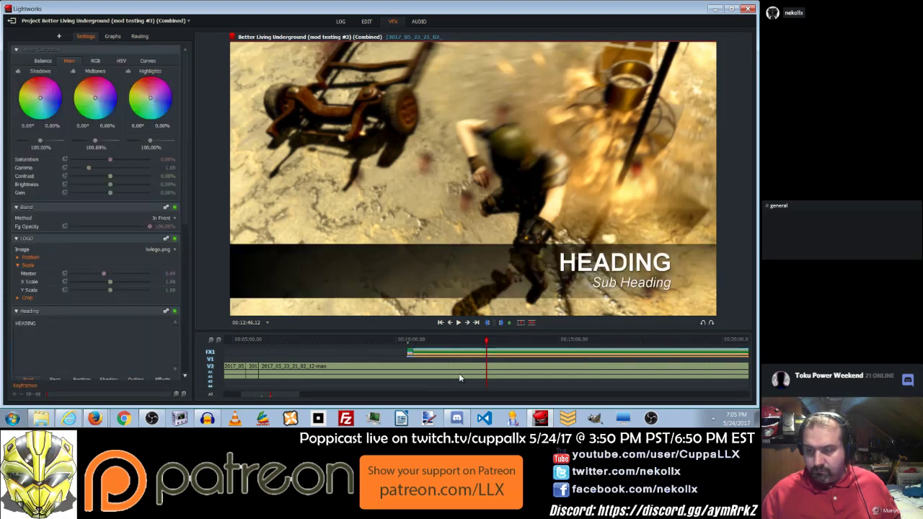
# Deselect the V2 video and audio tracks and mark the timeline at the death moment, 00:12:46.12.
pyautogui.click(210, 366)
pyautogui.click(210, 372)
pyautogui.click(210, 379)
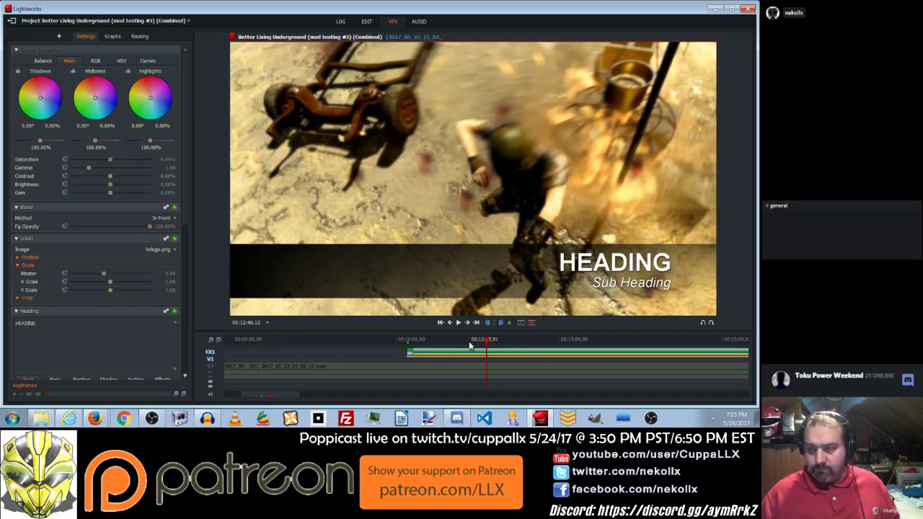
pyautogui.click(501, 323)
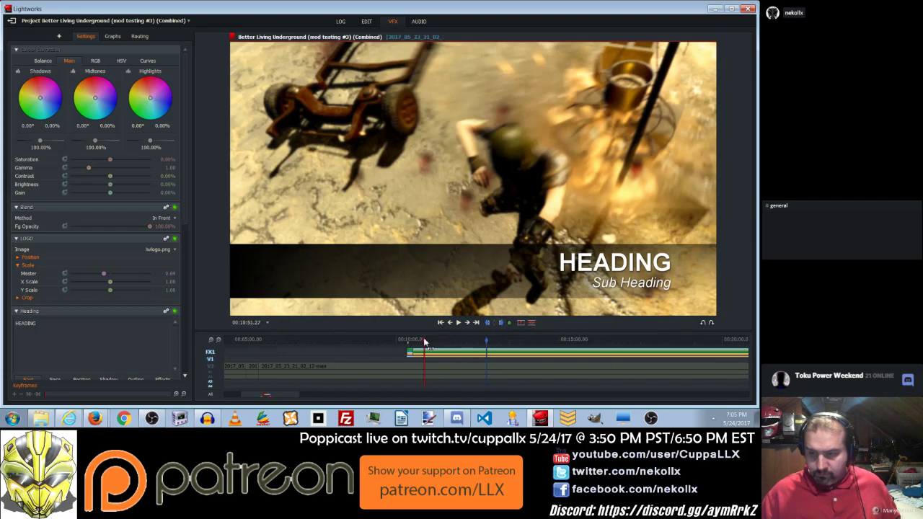
# Mark from the new effect's first frame at 00:10:30.24 and remove the marked section, leaving a gap before the death moment.
pyautogui.click(416, 342)
pyautogui.click(414, 343)
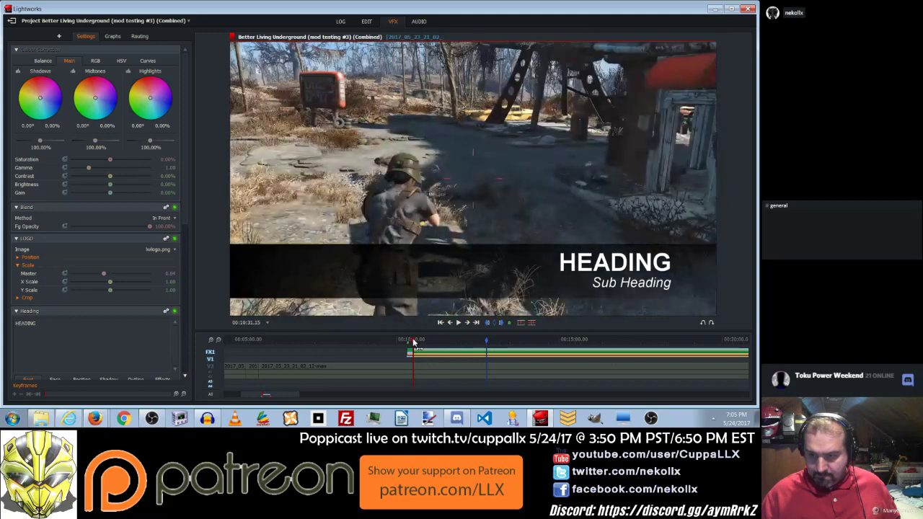
pyautogui.moveTo(413, 343); pyautogui.dragTo(412, 345)
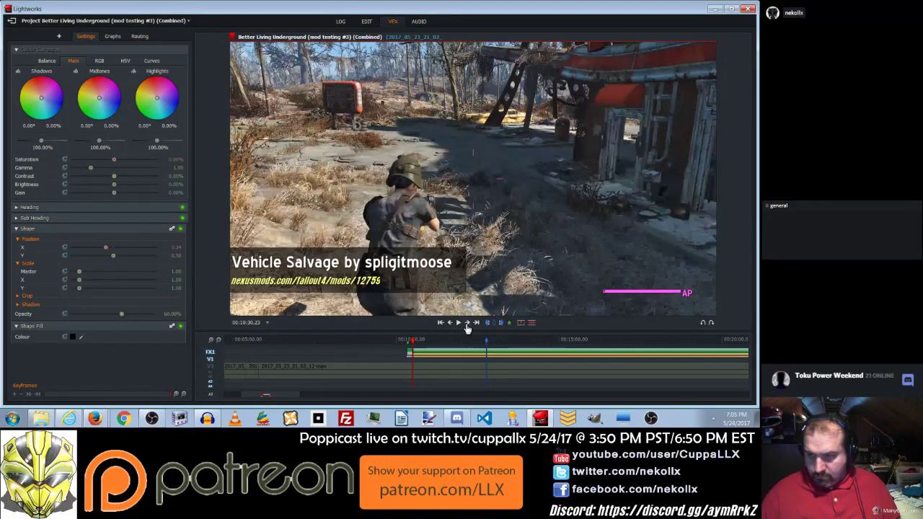
pyautogui.click(467, 324)
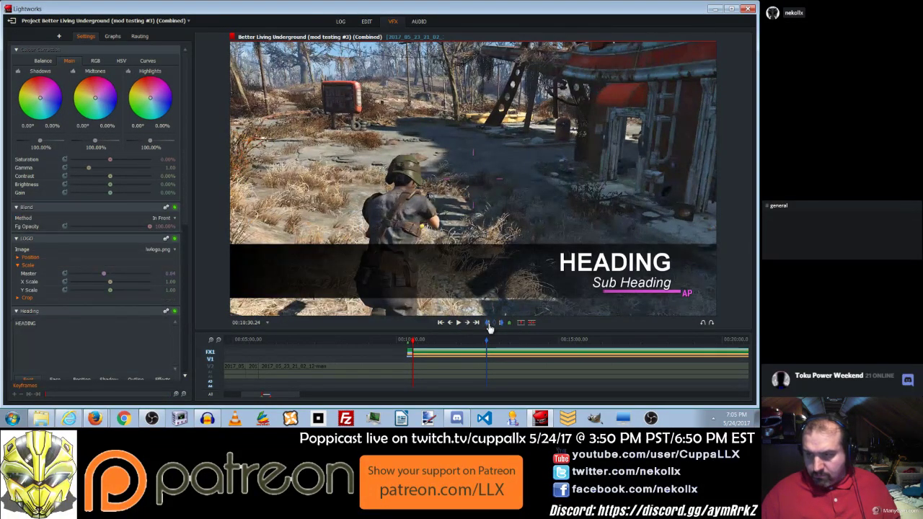
pyautogui.click(451, 339)
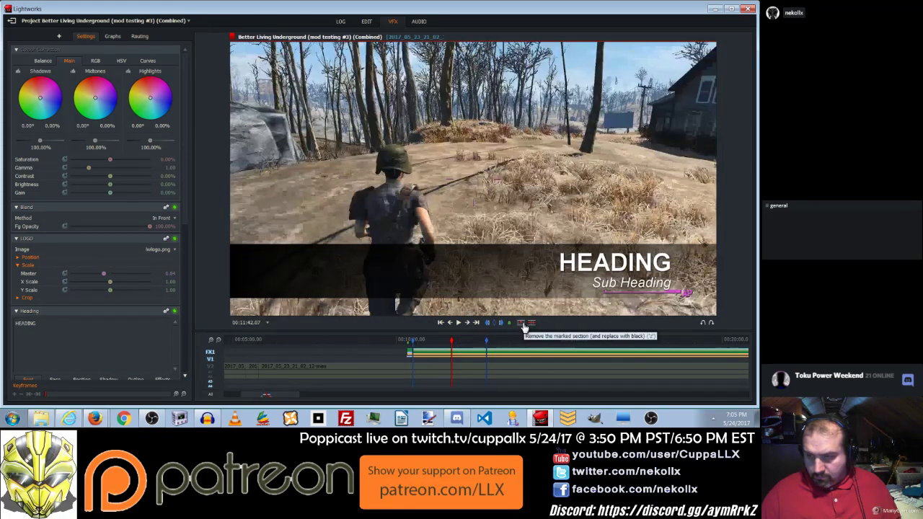
pyautogui.click(522, 324)
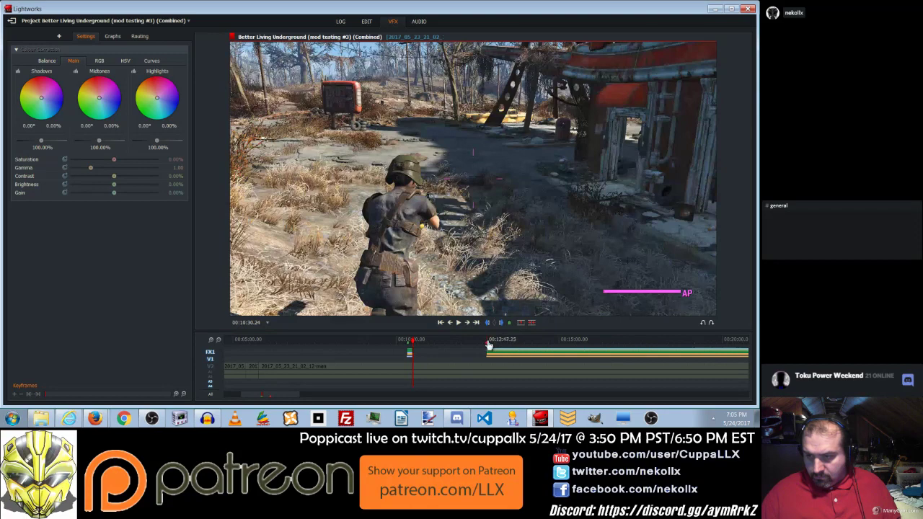
# Move the playhead to 00:12:52.06, expand the logo's Position settings and set its Y position to about 0.21.
pyautogui.click(488, 344)
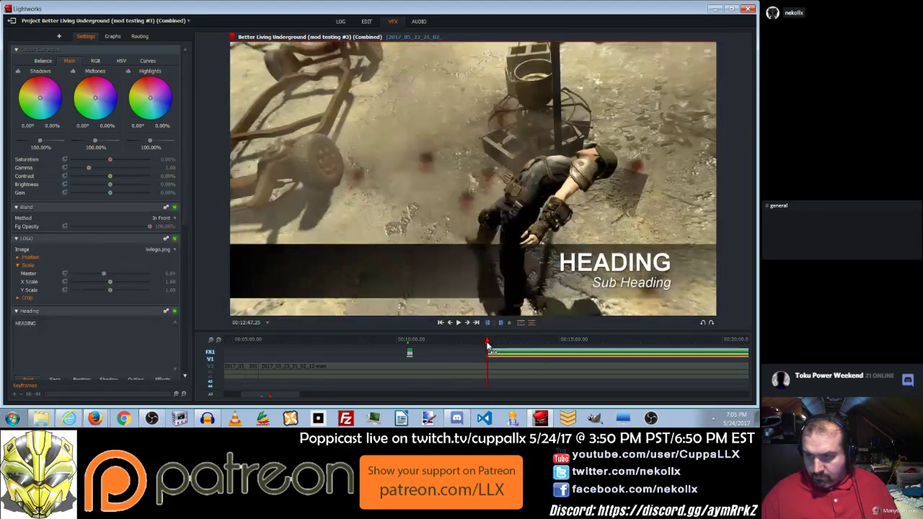
pyautogui.moveTo(488, 347); pyautogui.dragTo(488, 347)
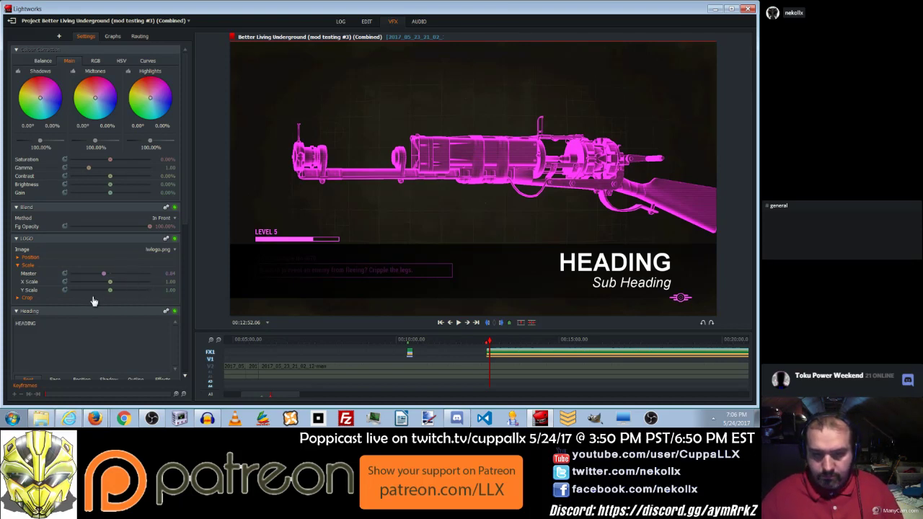
pyautogui.click(22, 257)
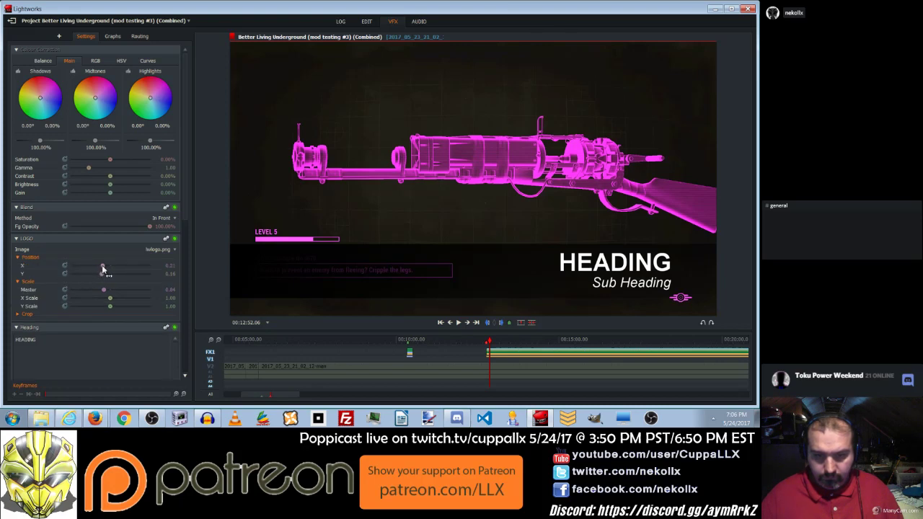
pyautogui.moveTo(102, 274)
pyautogui.mouseDown()
pyautogui.moveTo(153, 289)
pyautogui.moveTo(94, 282)
pyautogui.moveTo(112, 290)
pyautogui.moveTo(101, 290)
pyautogui.mouseUp()
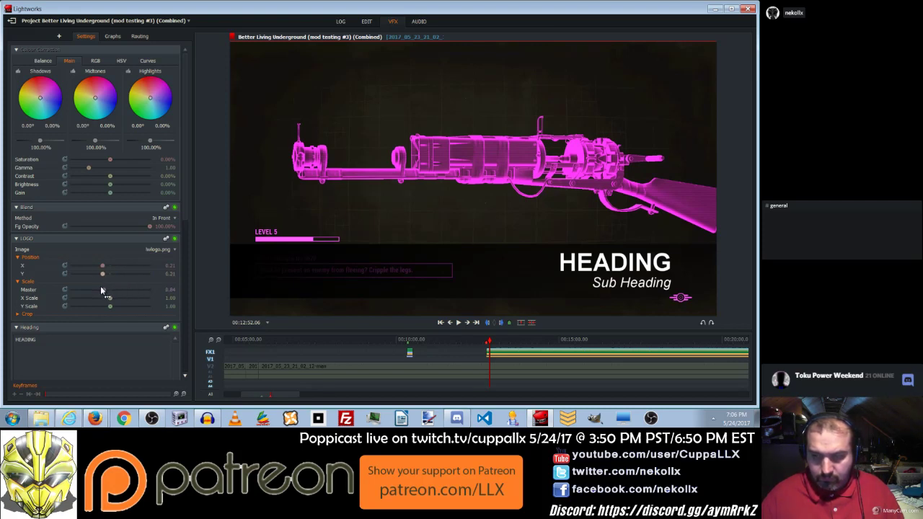
# Replace the logo image with OBS-Overlay-template_02.png from E:\Misc Files\Grouped Projects\Spandex Friday Season 2\Spandex Friday Title Cards\sources\images.
pyautogui.click(161, 250)
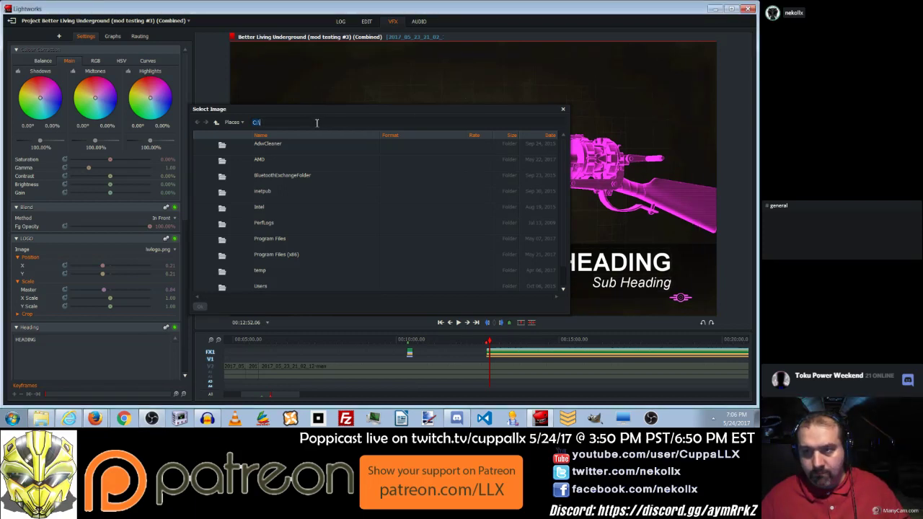
pyautogui.write('E:\\Misc Files\\Grouped Projects\\Spandex Friday Season 2\\Spandex Friday Title Cards\\sources\\images')
pyautogui.press('Return')
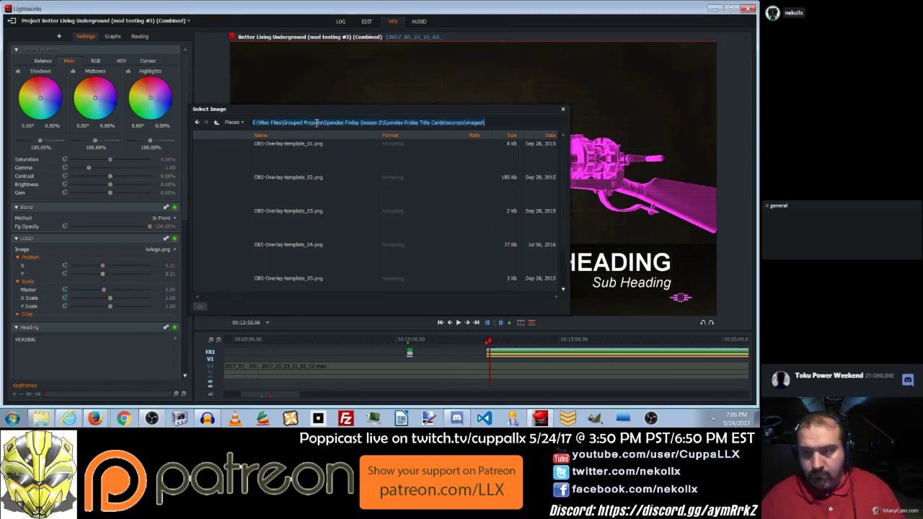
pyautogui.click(299, 188)
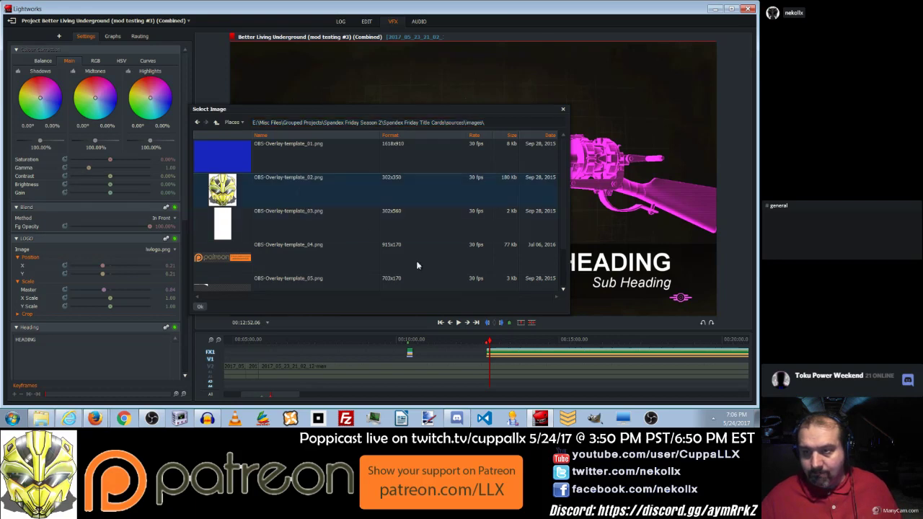
pyautogui.doubleClick(256, 193)
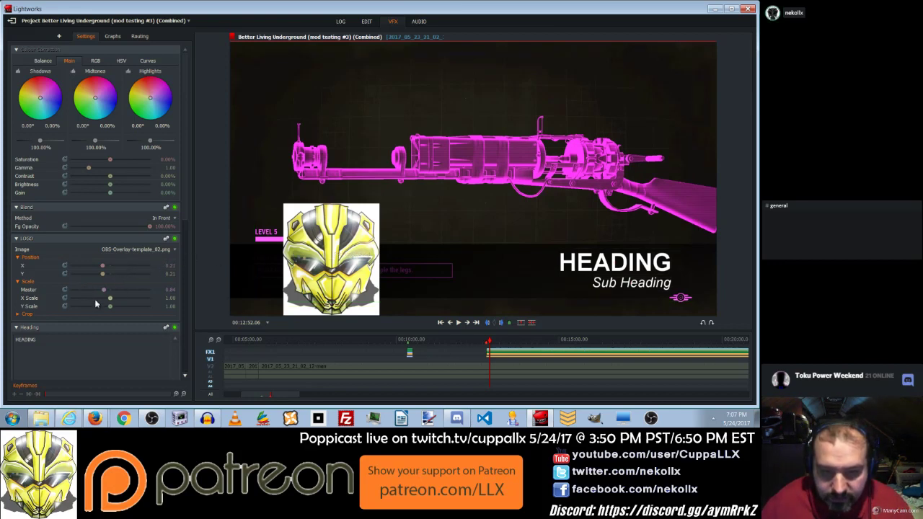
# Scale the logo to about 0.41 and position it beside the heading at about X 0.96, Y 0.16.
pyautogui.moveTo(104, 290); pyautogui.dragTo(81, 292)
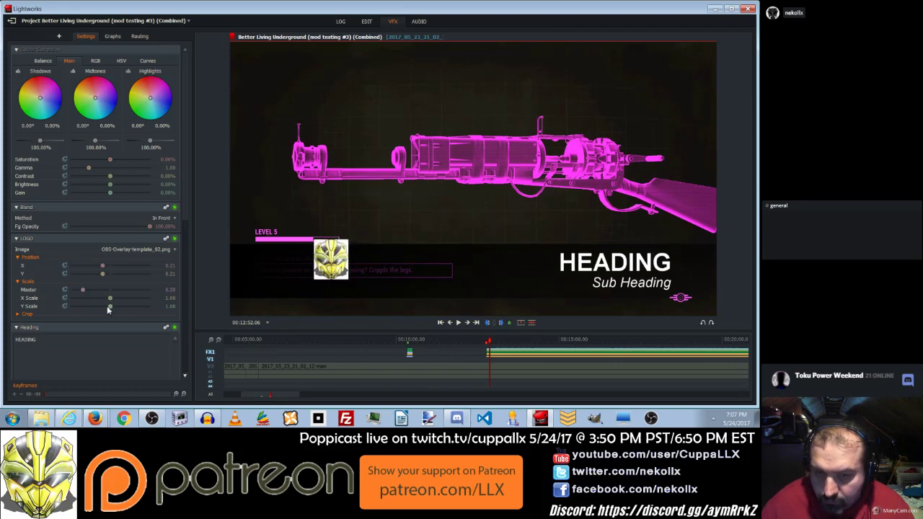
pyautogui.moveTo(104, 277); pyautogui.dragTo(105, 282)
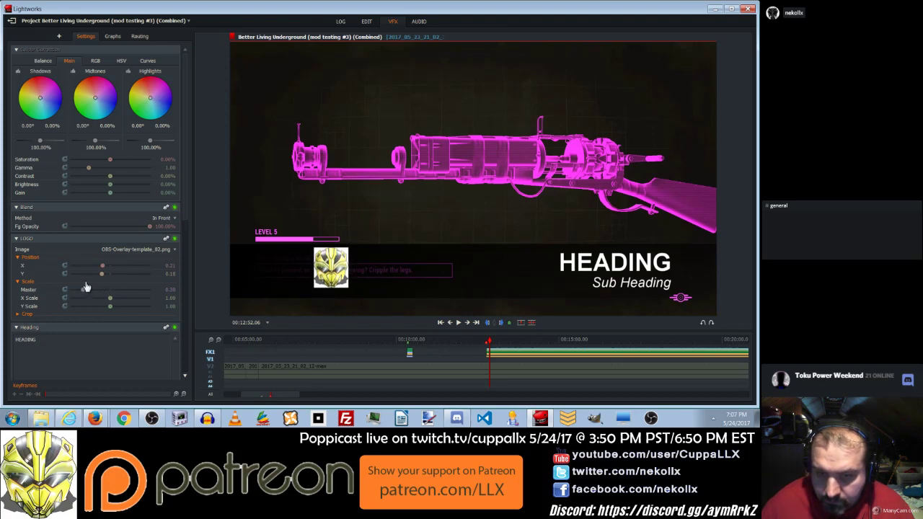
pyautogui.moveTo(84, 291)
pyautogui.mouseDown()
pyautogui.moveTo(103, 281)
pyautogui.moveTo(86, 291)
pyautogui.mouseUp()
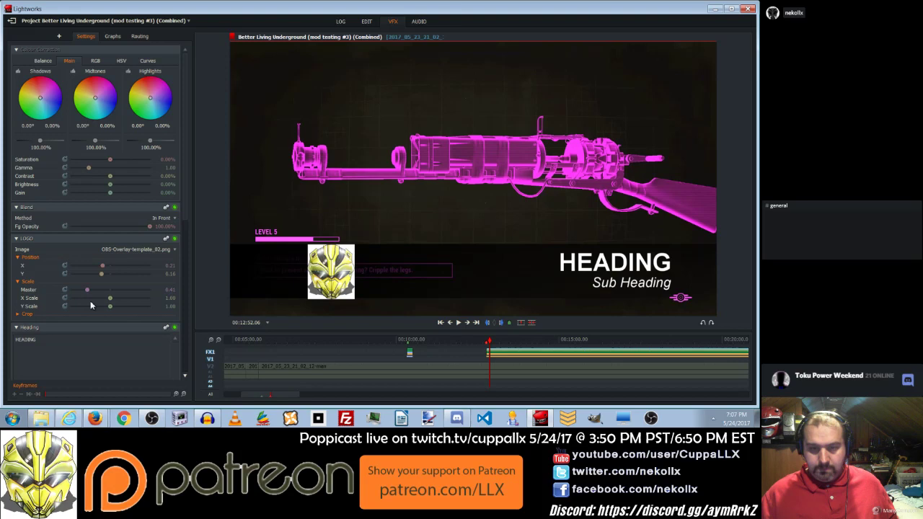
pyautogui.moveTo(103, 266); pyautogui.dragTo(124, 281)
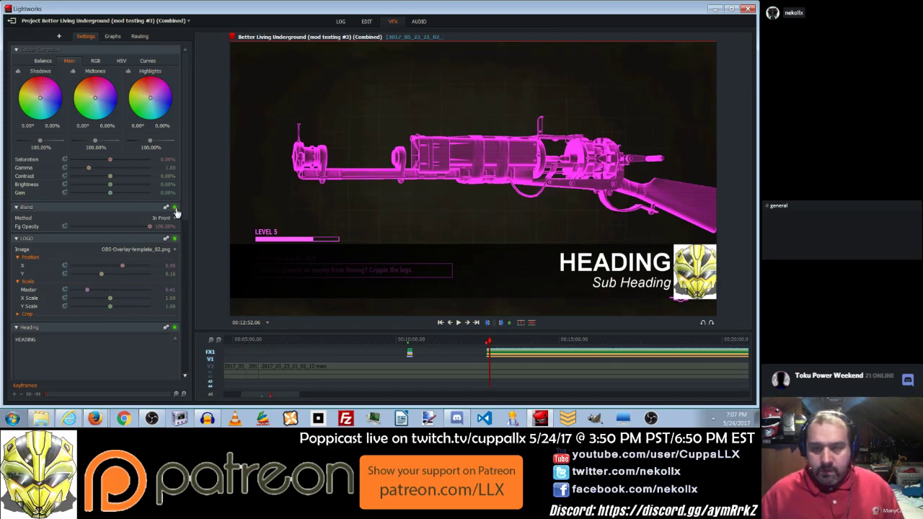
# Raise the lower third's background shape by setting its top bound to 100%.
pyautogui.moveTo(185, 209); pyautogui.dragTo(202, 372)
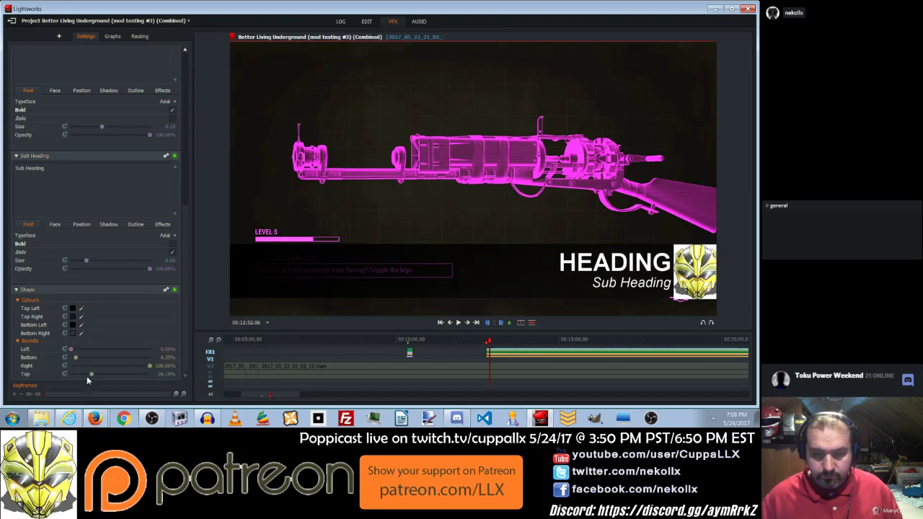
pyautogui.moveTo(88, 375)
pyautogui.mouseDown()
pyautogui.moveTo(108, 375)
pyautogui.moveTo(91, 378)
pyautogui.mouseUp()
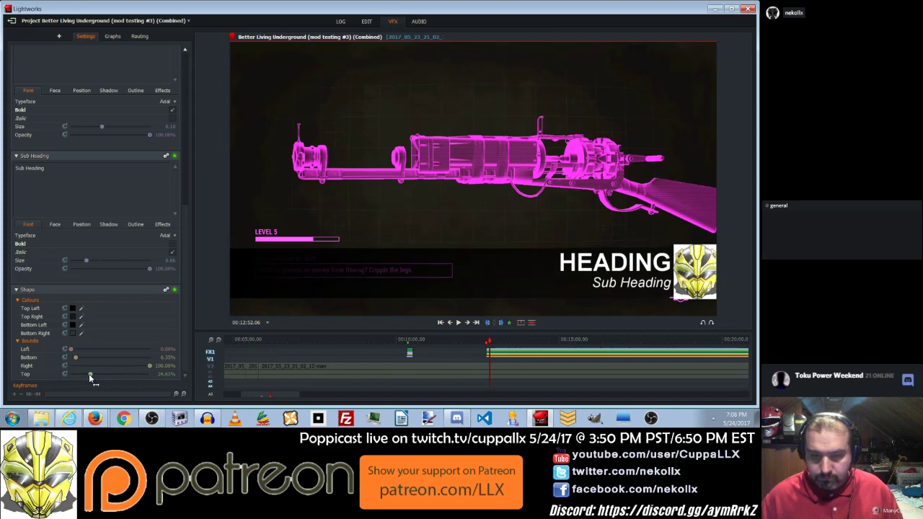
pyautogui.click(72, 318)
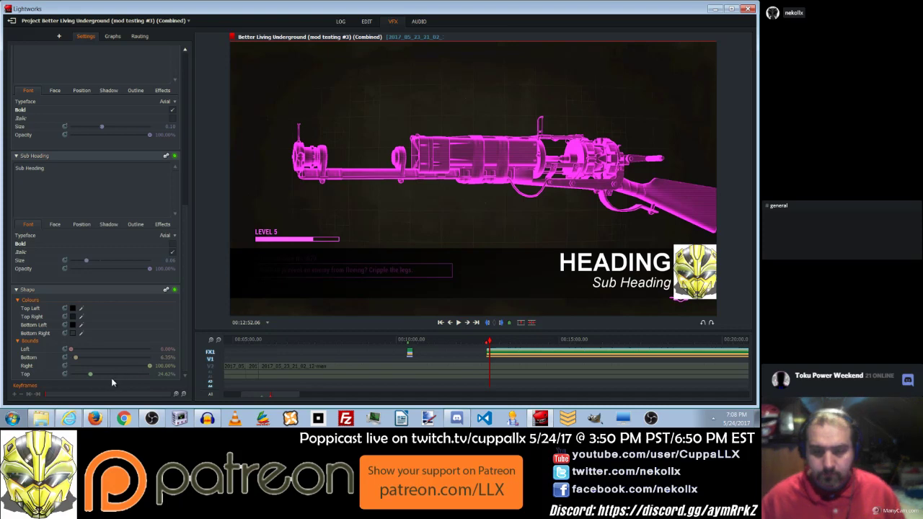
pyautogui.moveTo(91, 376); pyautogui.dragTo(152, 370)
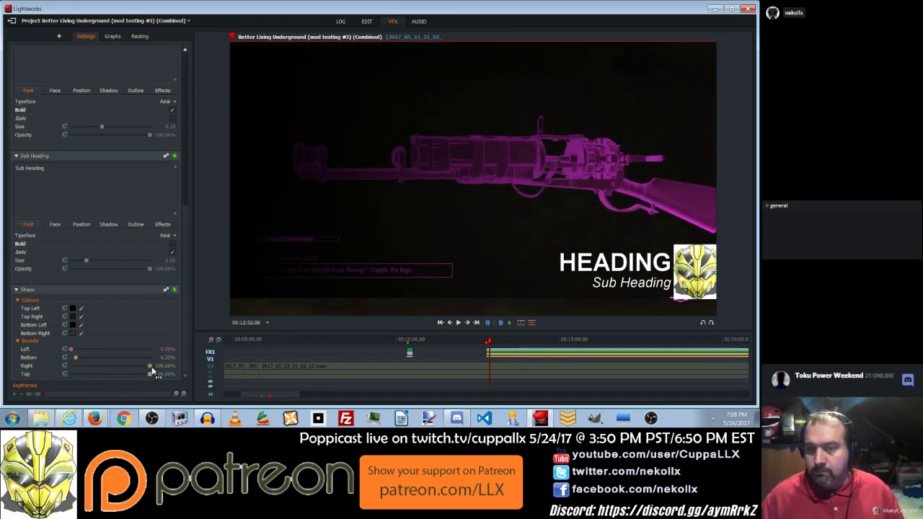
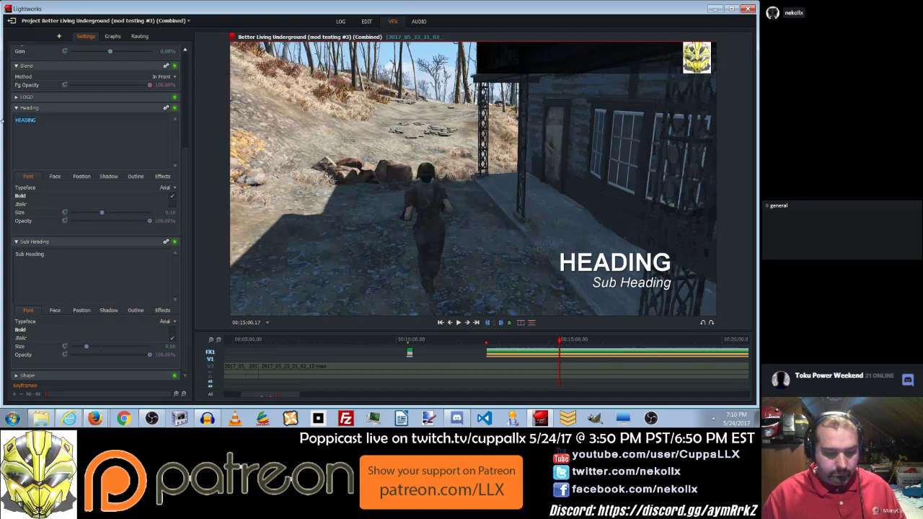
# Replace the heading text with "Poppi Death Counter".
pyautogui.write('Fallo')
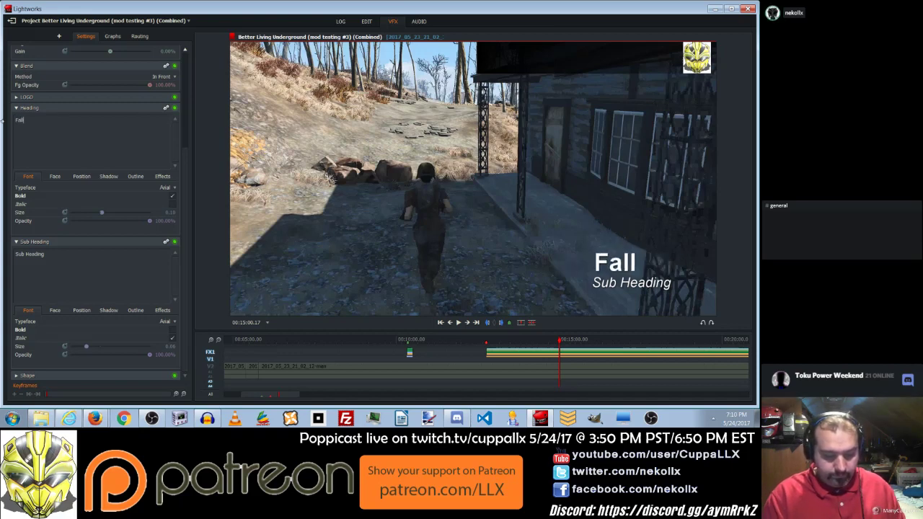
pyautogui.press('BackSpace')
pyautogui.press('BackSpace')
pyautogui.press('BackSpace')
pyautogui.press('BackSpace')
pyautogui.press('BackSpace')
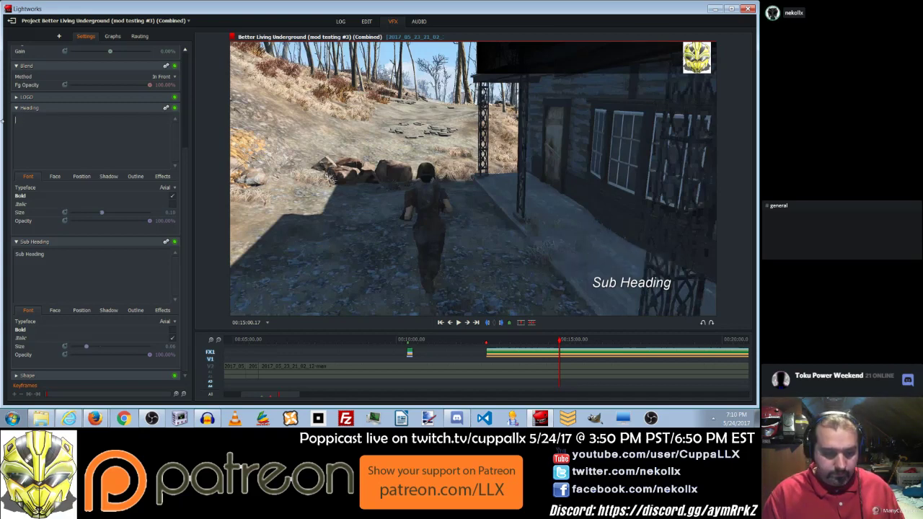
pyautogui.write('Poppi D')
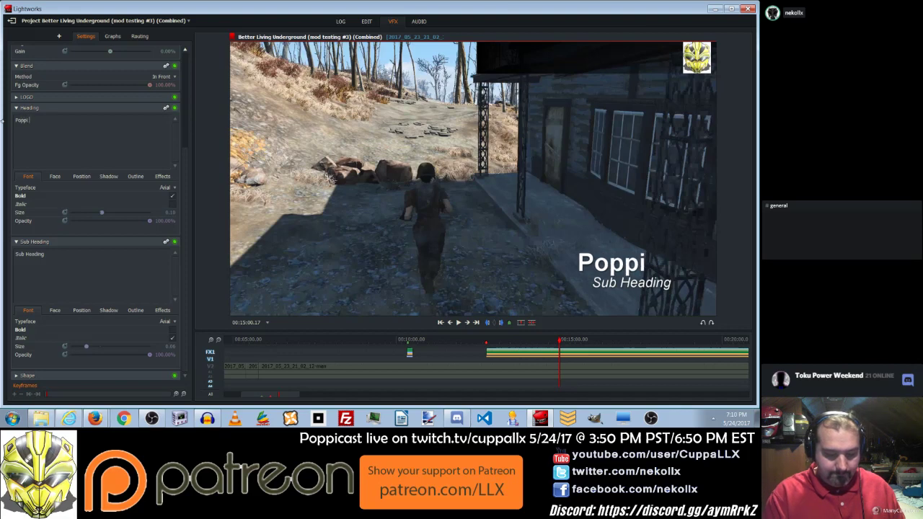
pyautogui.write('eath')
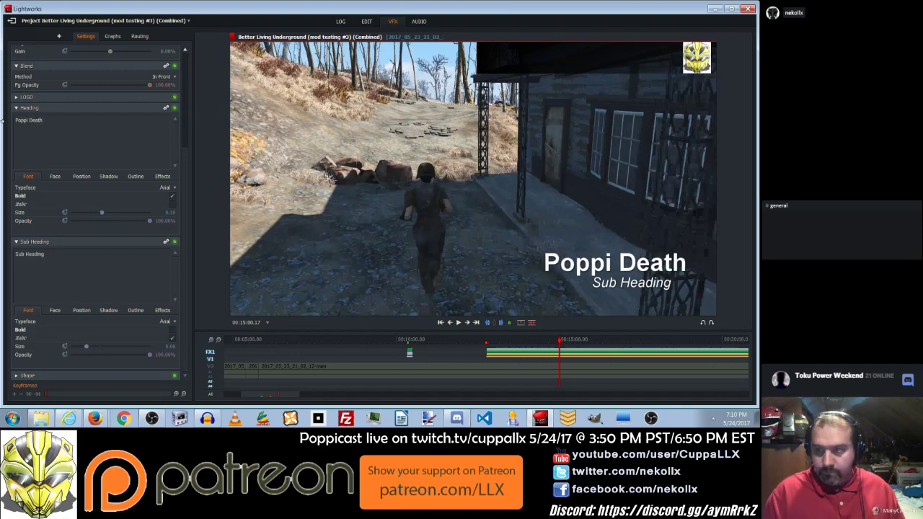
pyautogui.write(' Counter')
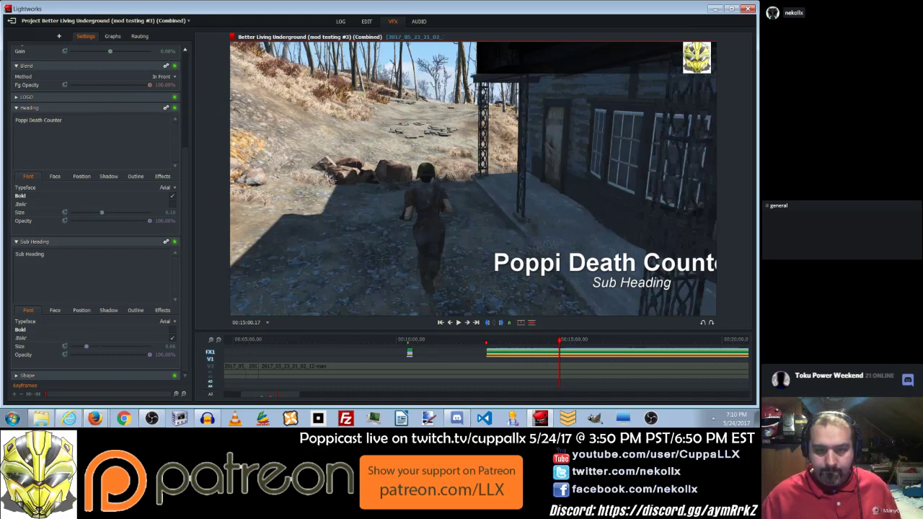
# Reduce the heading's font size to about 0.07 and change its typeface to Balloon.
pyautogui.moveTo(102, 215); pyautogui.dragTo(91, 219)
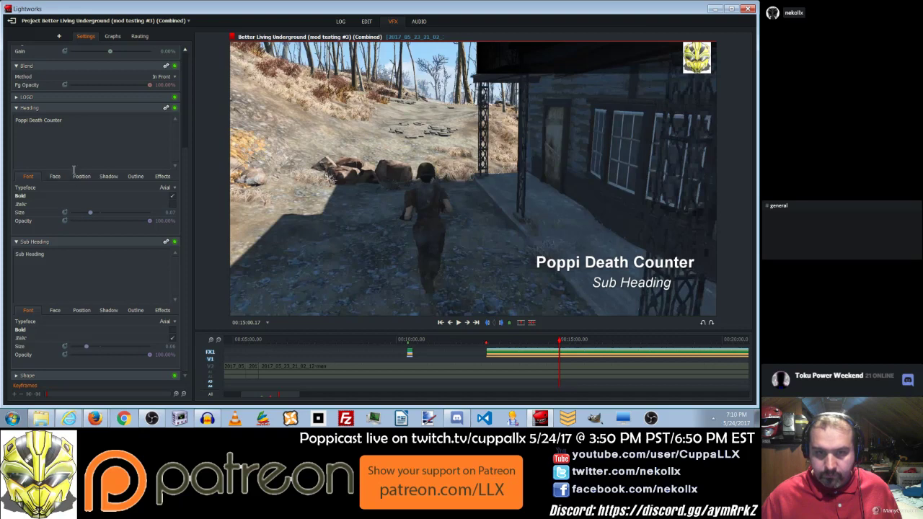
pyautogui.click(165, 189)
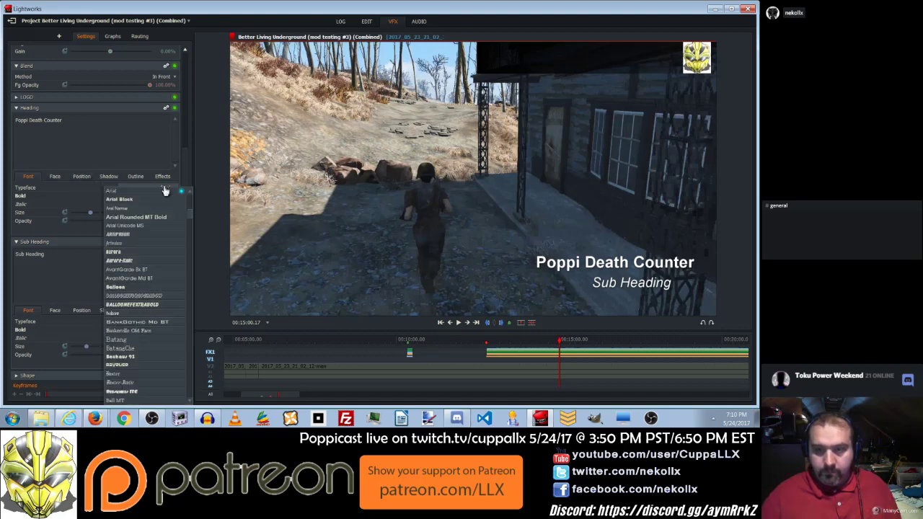
pyautogui.click(129, 287)
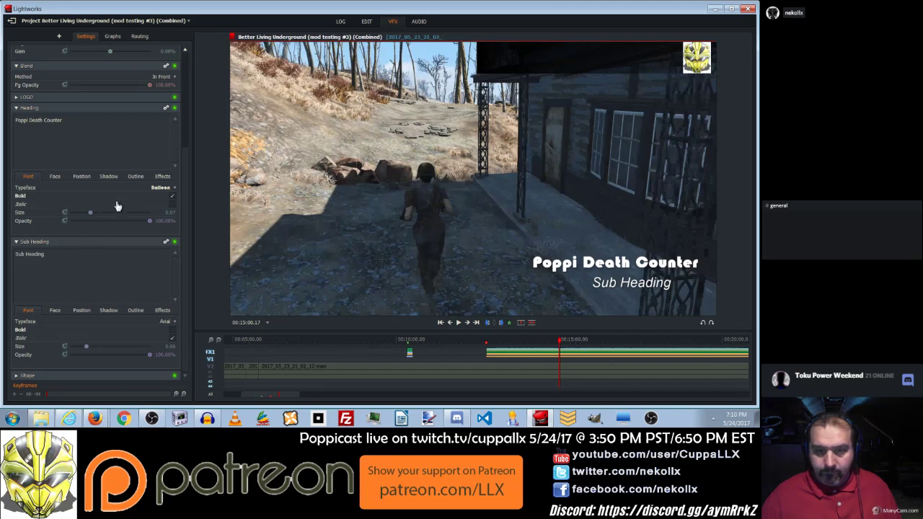
# Position the heading beside the logo at about X 72.4%, Y 3%, and trim its font size slightly.
pyautogui.click(82, 176)
pyautogui.moveTo(132, 197); pyautogui.dragTo(75, 188)
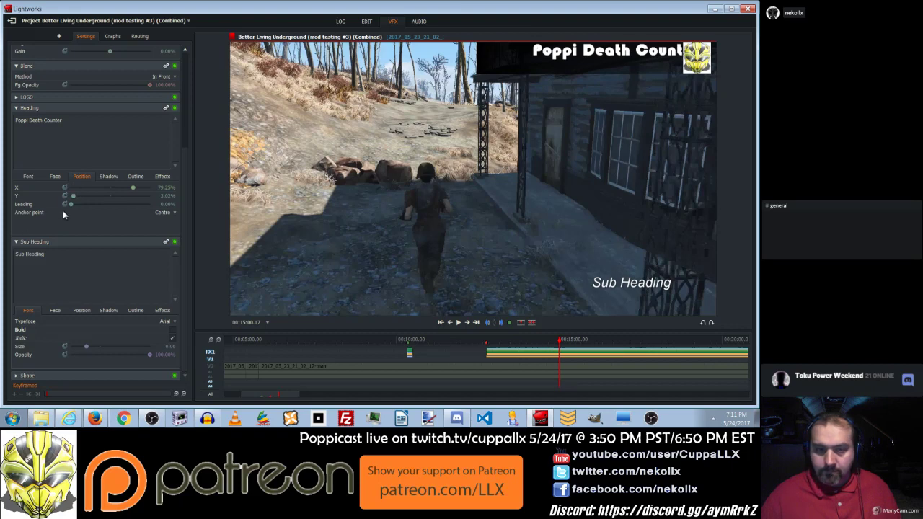
pyautogui.moveTo(133, 189); pyautogui.dragTo(127, 192)
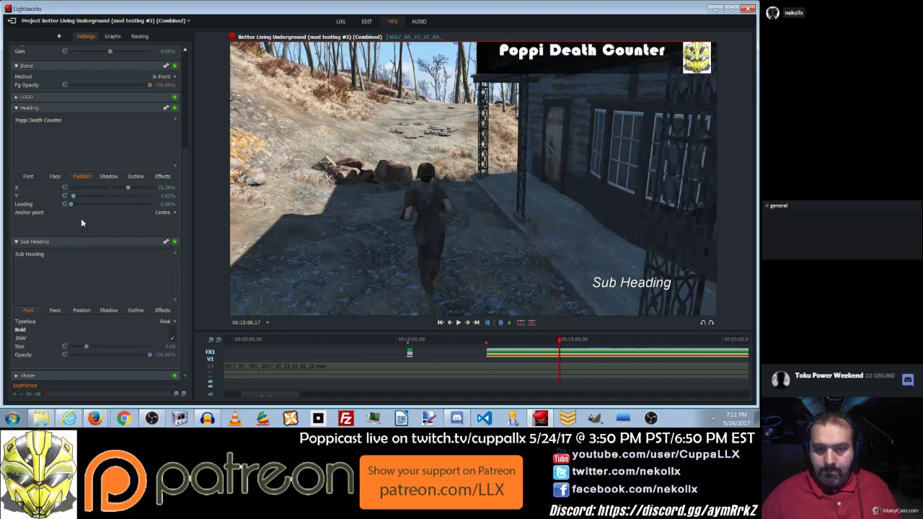
pyautogui.click(36, 177)
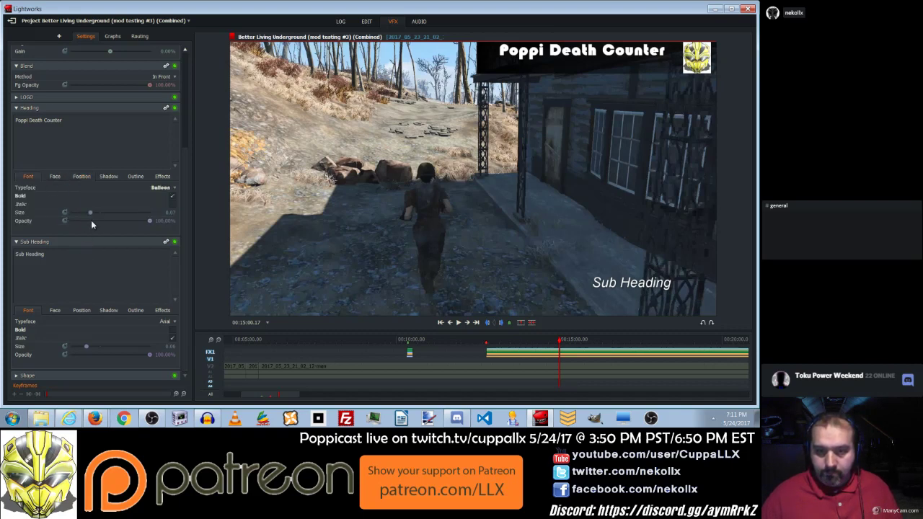
pyautogui.moveTo(91, 214); pyautogui.dragTo(89, 214)
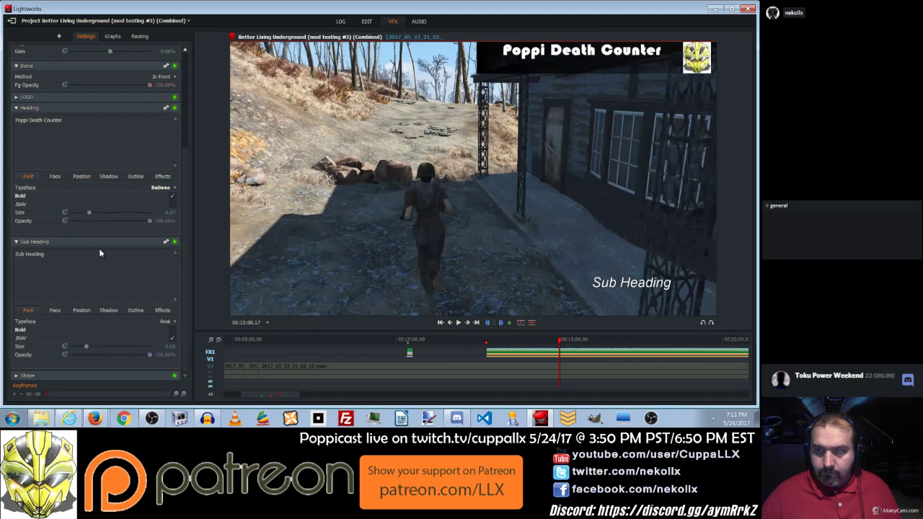
pyautogui.click(17, 108)
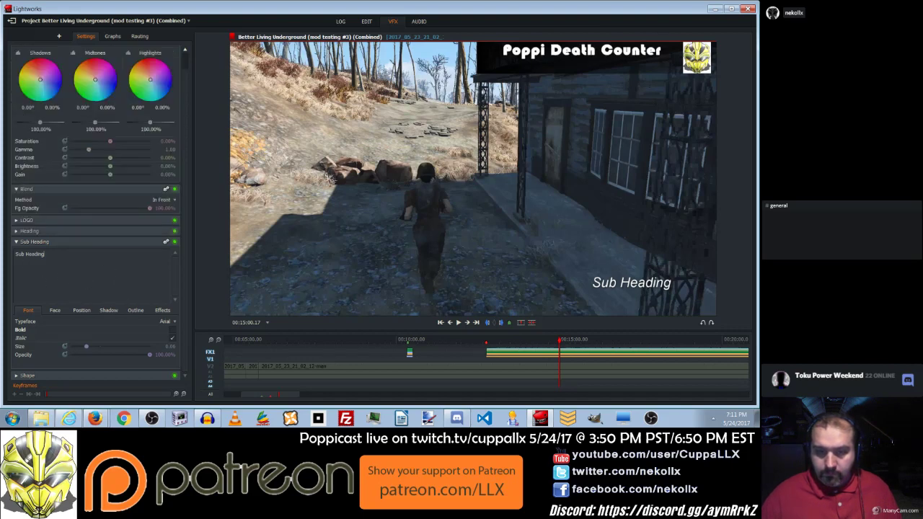
# Replace the sub heading text with 1 and place it beneath the heading at about X 70%, Y 8.5%.
pyautogui.click(52, 269)
pyautogui.write('1')
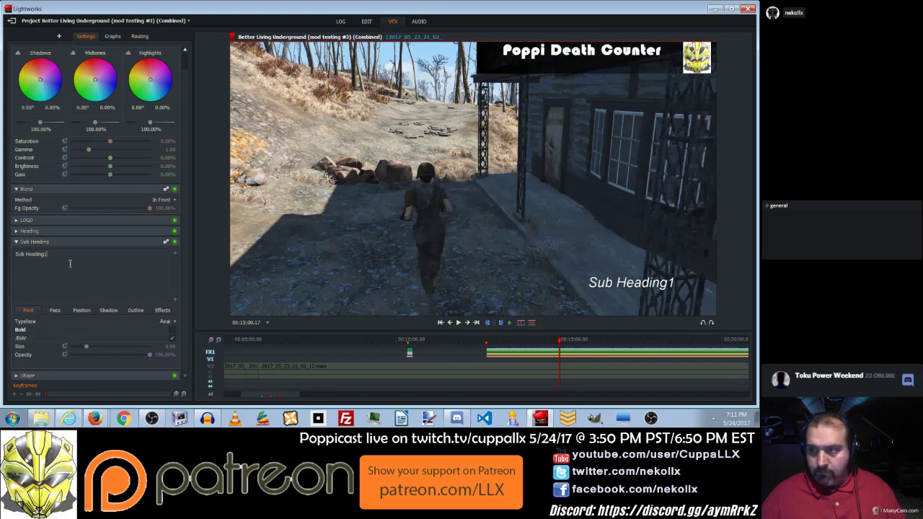
pyautogui.write('1')
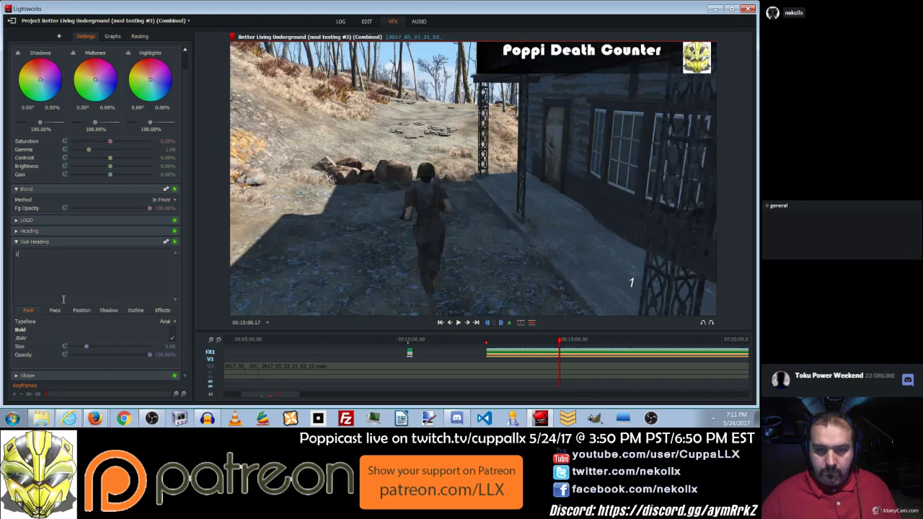
pyautogui.click(83, 311)
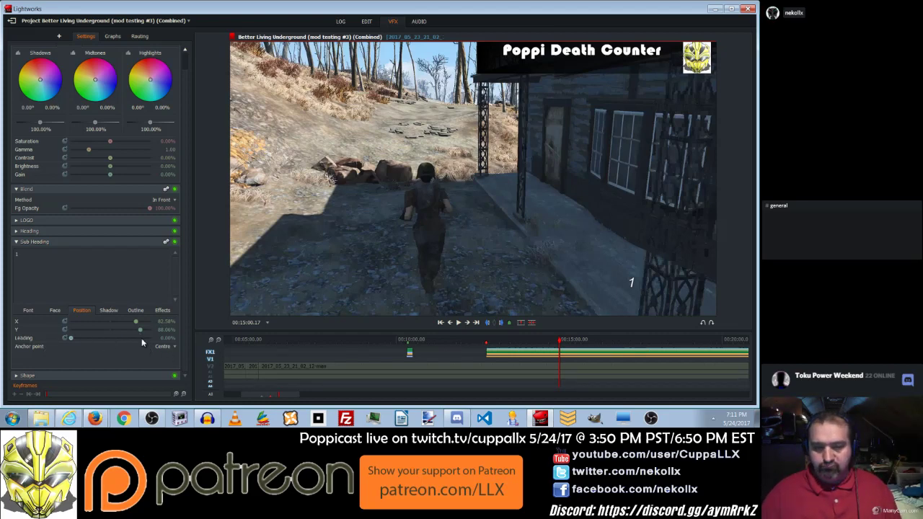
pyautogui.moveTo(139, 330); pyautogui.dragTo(78, 333)
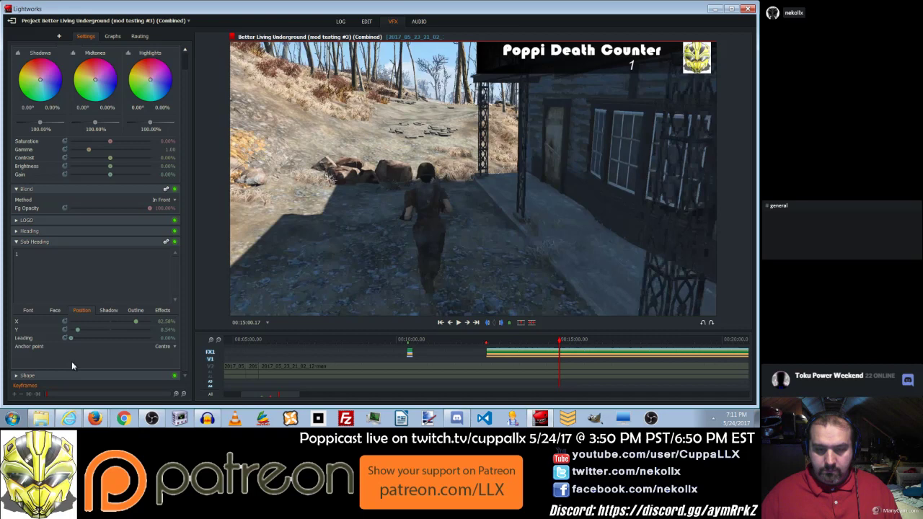
pyautogui.moveTo(134, 327); pyautogui.dragTo(125, 327)
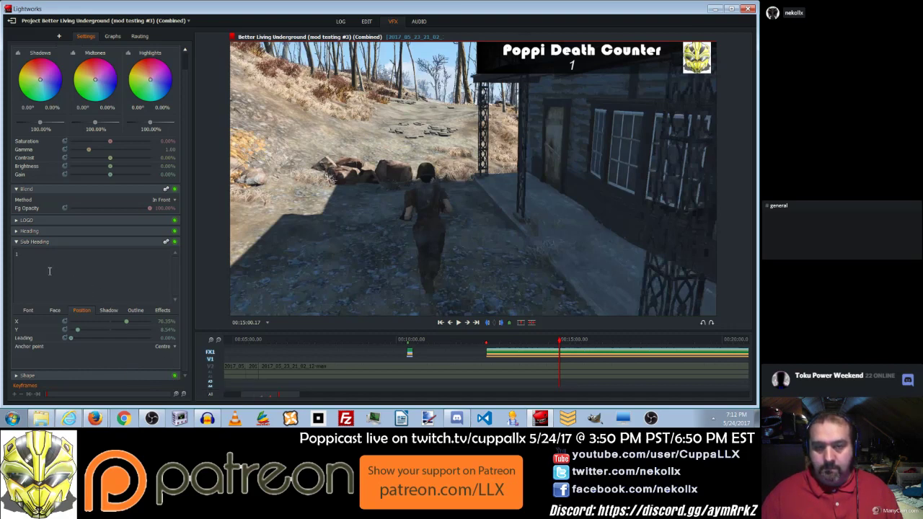
# Extend the sub heading to read "1 (This Episode)" and shift it to about X 79%.
pyautogui.click(16, 242)
pyautogui.click(17, 249)
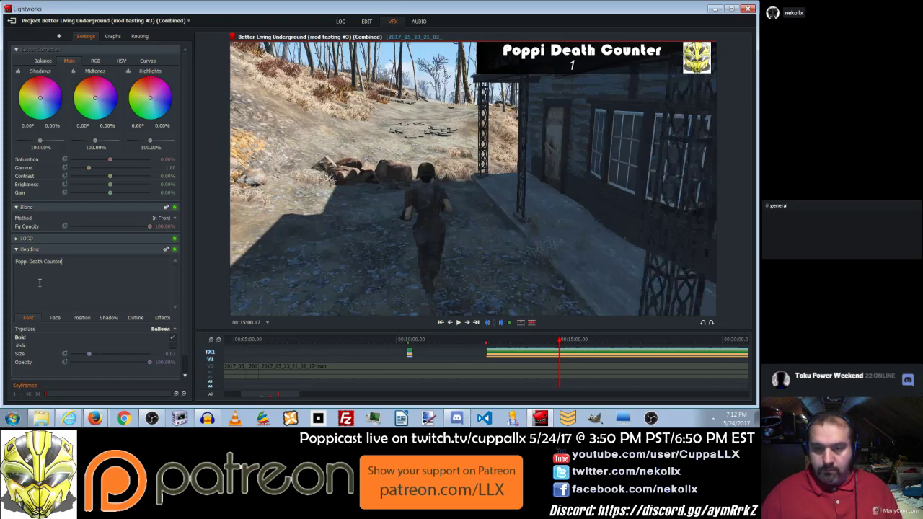
pyautogui.click(16, 249)
pyautogui.click(16, 260)
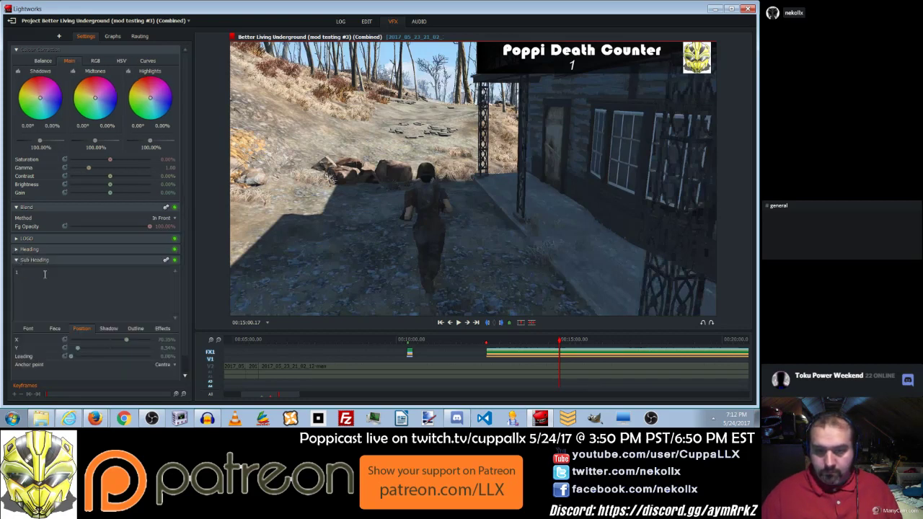
pyautogui.write('(T')
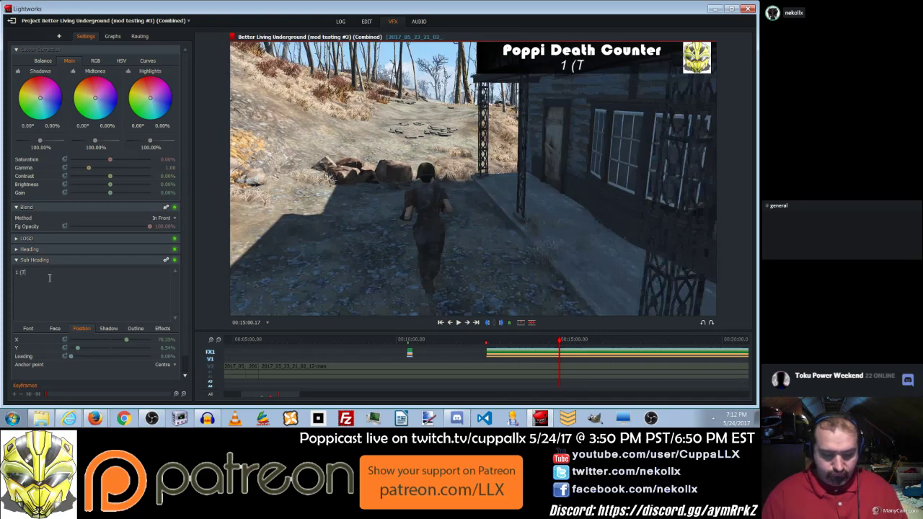
pyautogui.write('his')
pyautogui.press('BackSpace')
pyautogui.press('BackSpace')
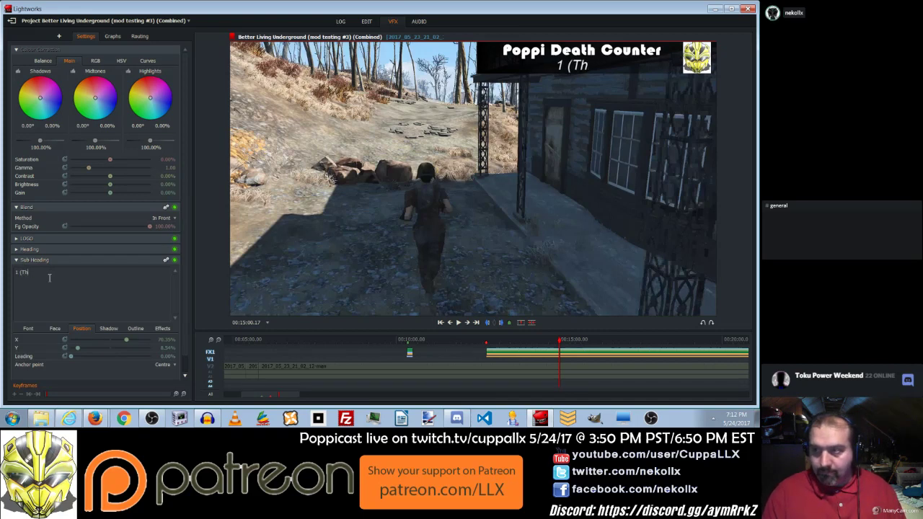
pyautogui.press('BackSpace')
pyautogui.press('BackSpace')
pyautogui.write('T')
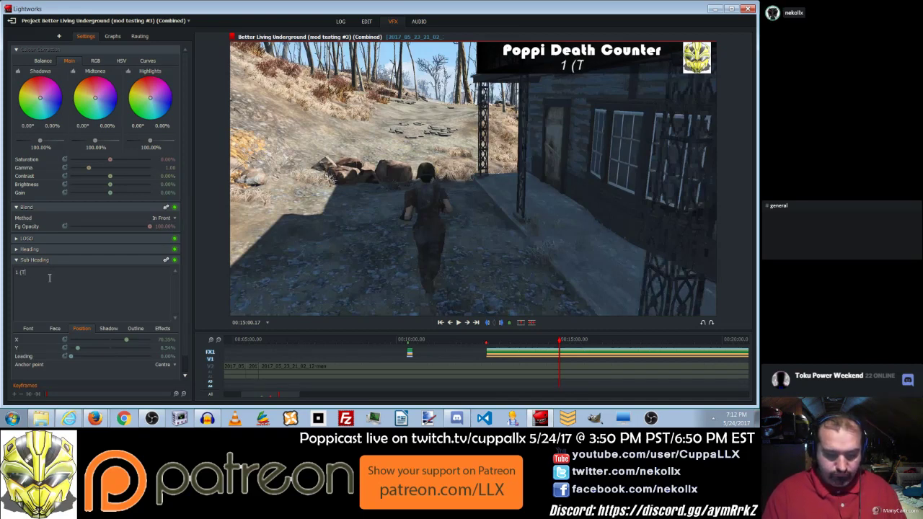
pyautogui.write('his Episode)')
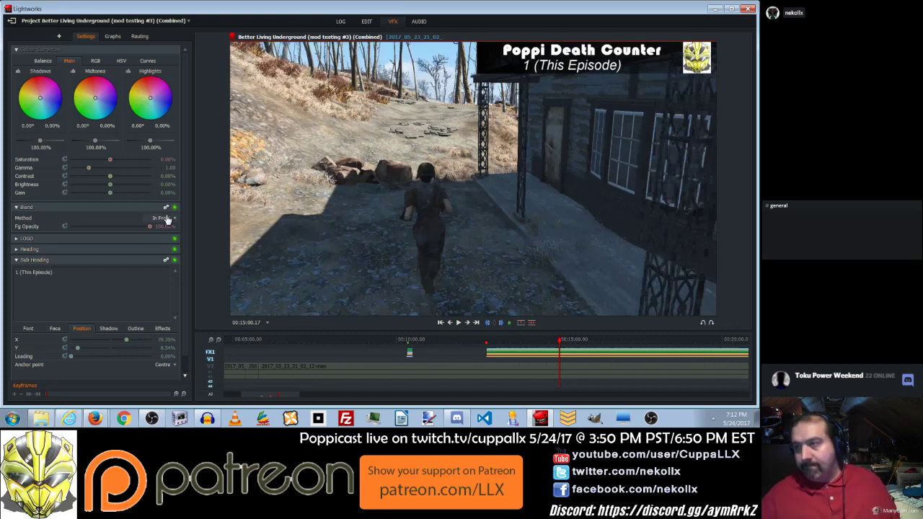
pyautogui.moveTo(127, 343); pyautogui.dragTo(133, 341)
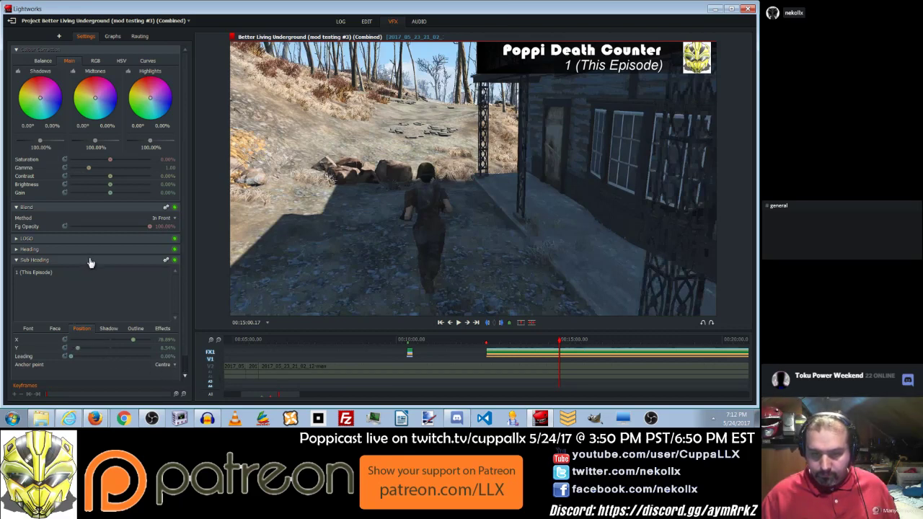
# Give the sub heading a Typewriter In effect and preview the lower third by playing from about 00:12:38.04.
pyautogui.click(159, 328)
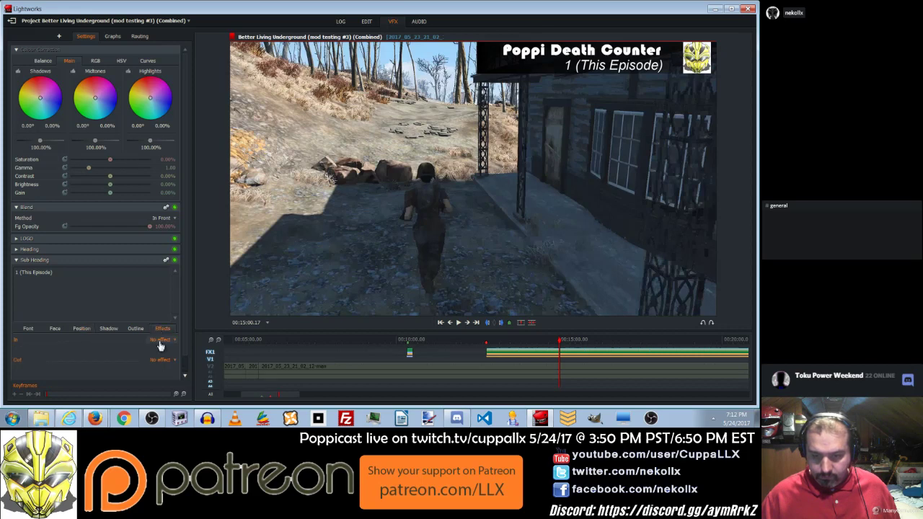
pyautogui.click(160, 341)
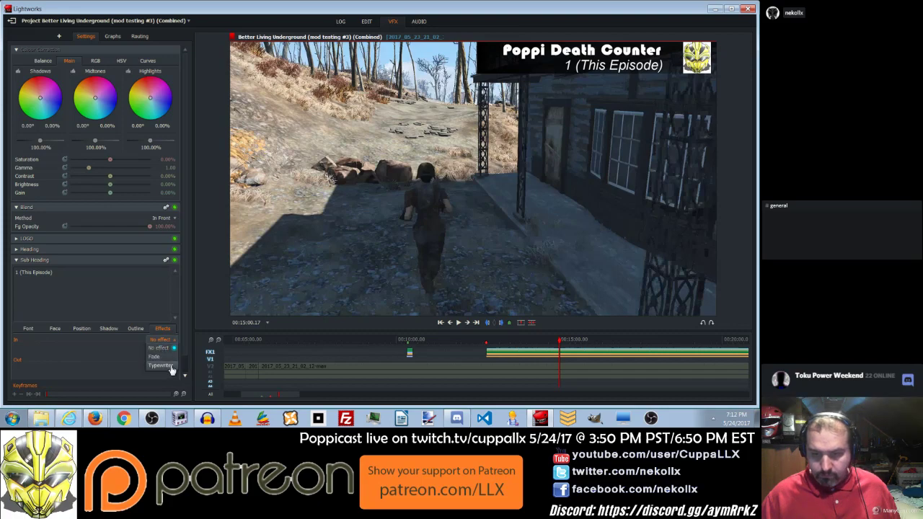
pyautogui.click(161, 365)
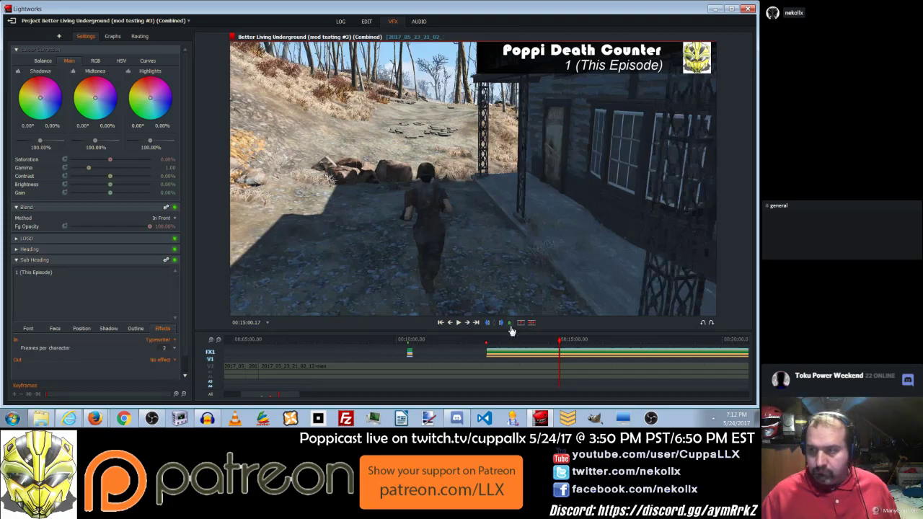
pyautogui.moveTo(492, 339); pyautogui.dragTo(486, 341)
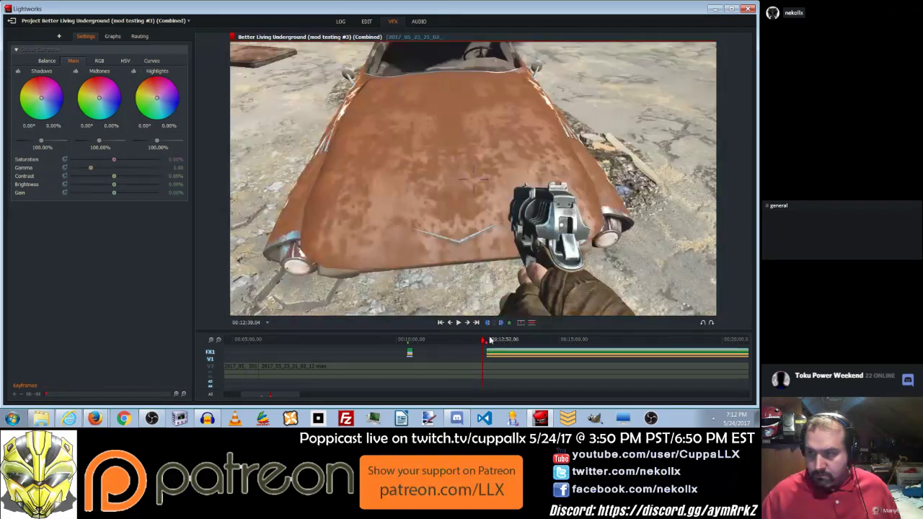
pyautogui.click(461, 323)
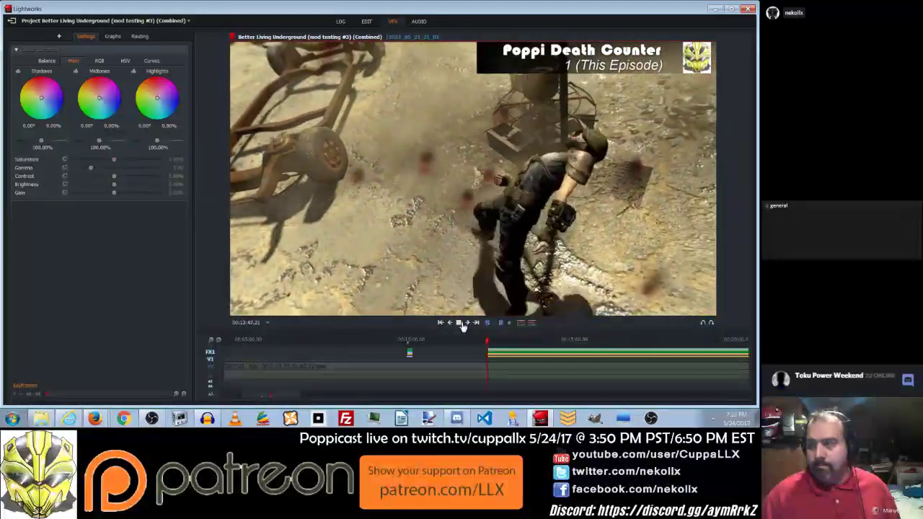
# Stop the preview and give the sub heading a Fade Out effect lasting 0.75 seconds.
pyautogui.click(462, 324)
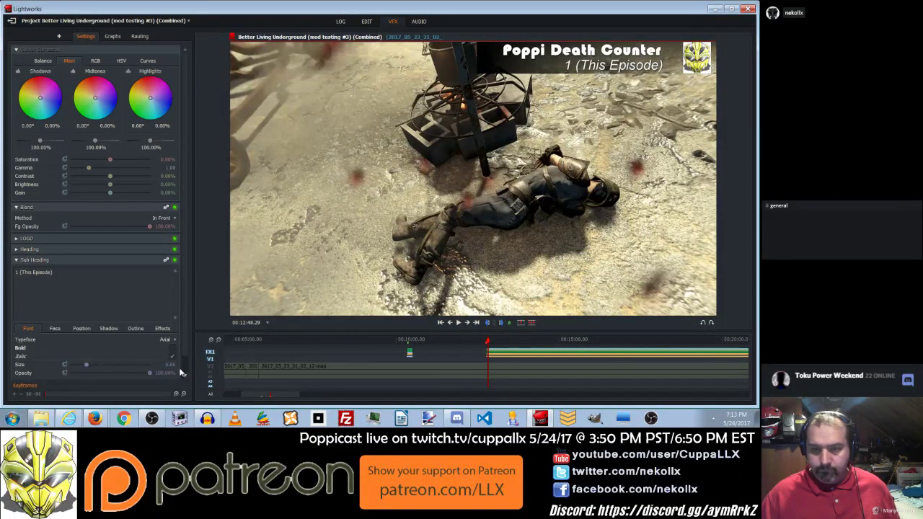
pyautogui.moveTo(187, 351); pyautogui.dragTo(186, 364)
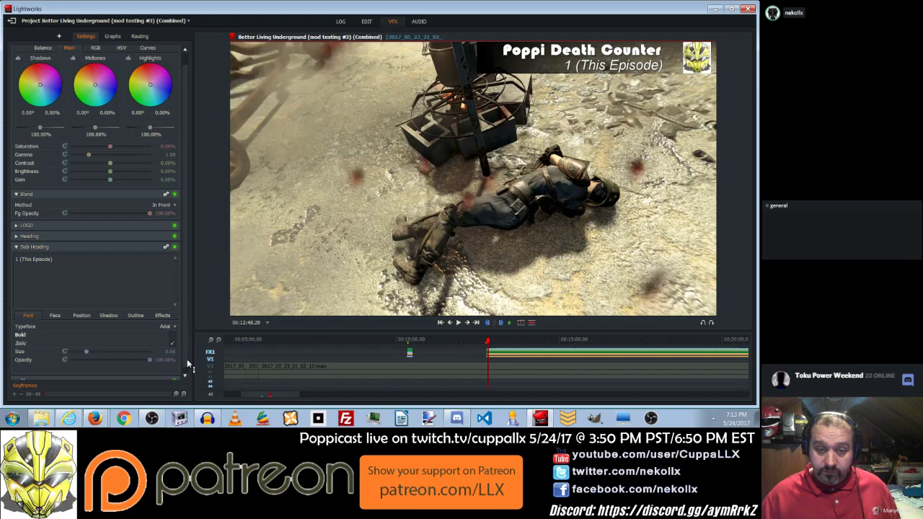
pyautogui.click(163, 316)
pyautogui.click(171, 349)
pyautogui.click(153, 363)
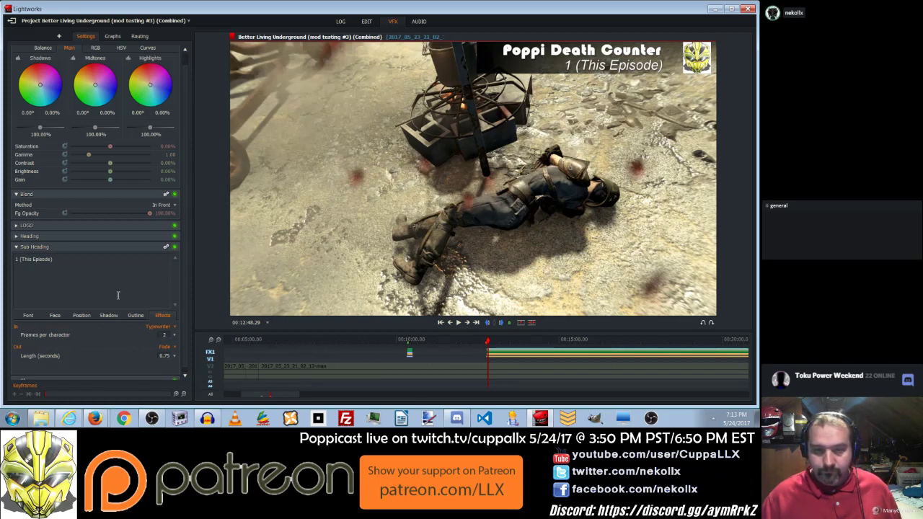
pyautogui.click(15, 247)
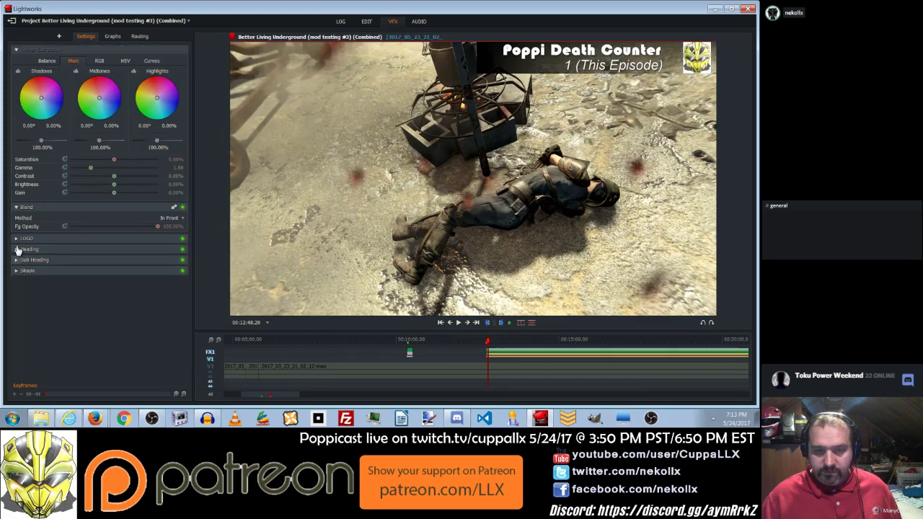
# Give the "Poppi Death Counter" heading a Typewriter In effect at 2 frames per character and a 0.75-second Fade Out effect.
pyautogui.click(16, 249)
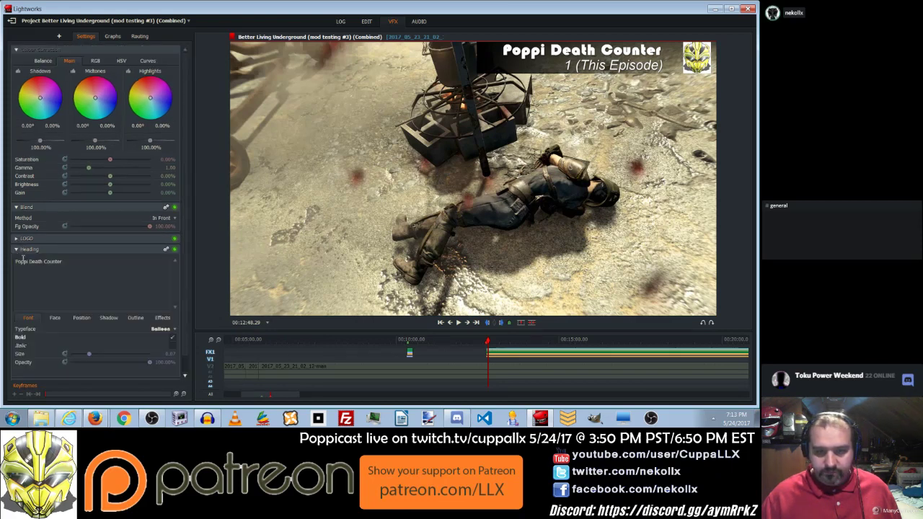
pyautogui.click(162, 318)
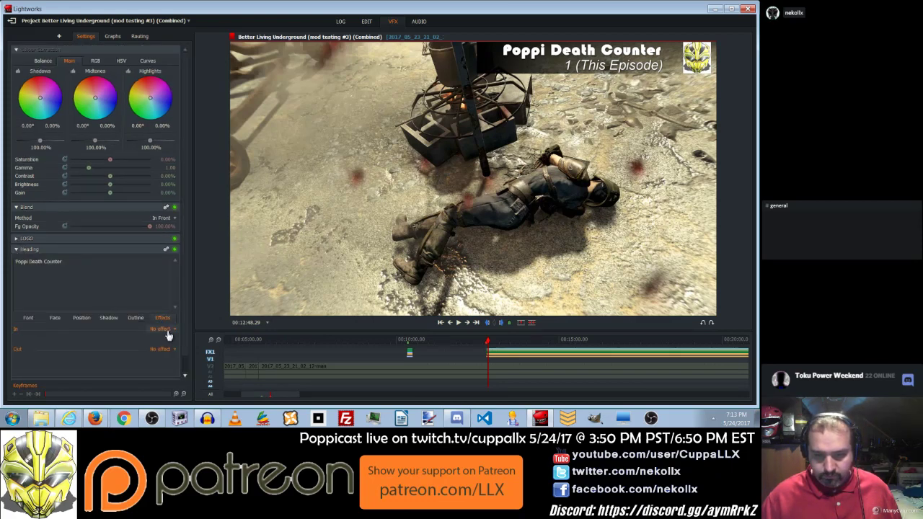
pyautogui.click(162, 329)
pyautogui.click(165, 351)
pyautogui.click(165, 350)
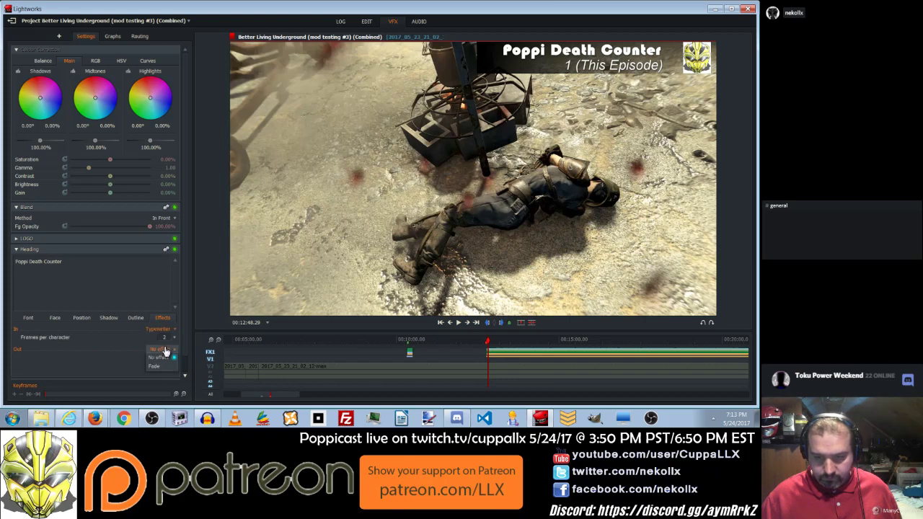
pyautogui.click(163, 365)
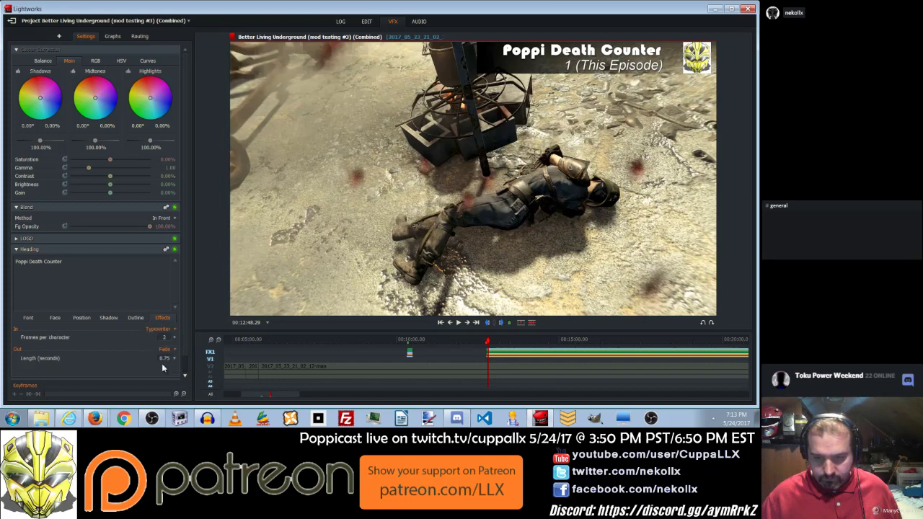
pyautogui.click(17, 249)
# Examine the logo, blend and shape settings of the lower third.
pyautogui.click(18, 238)
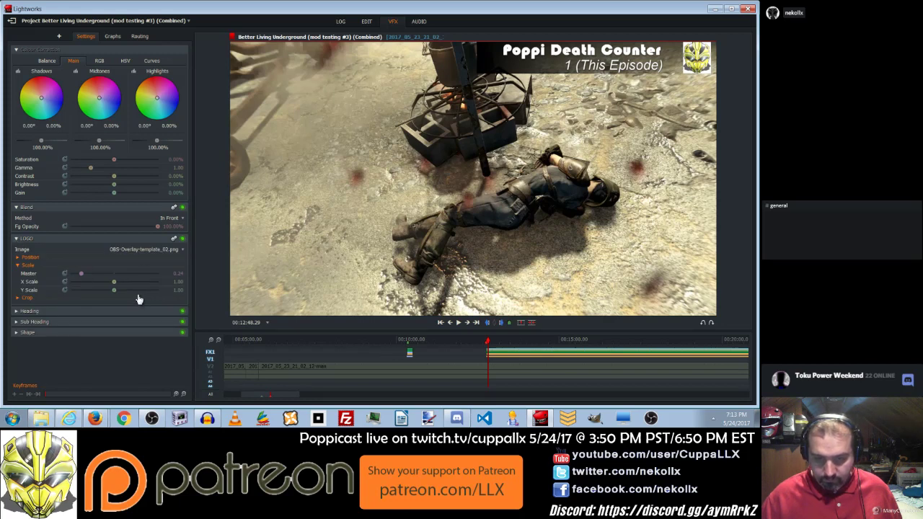
pyautogui.click(18, 239)
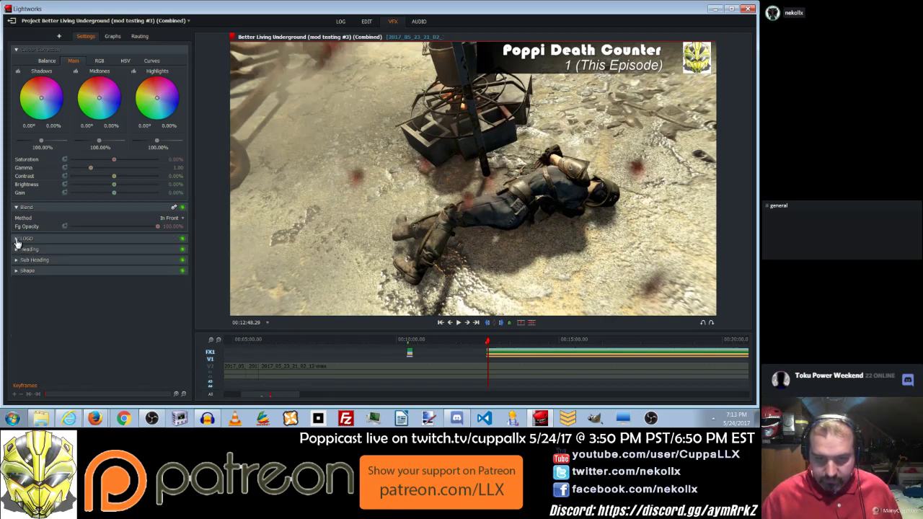
pyautogui.click(16, 207)
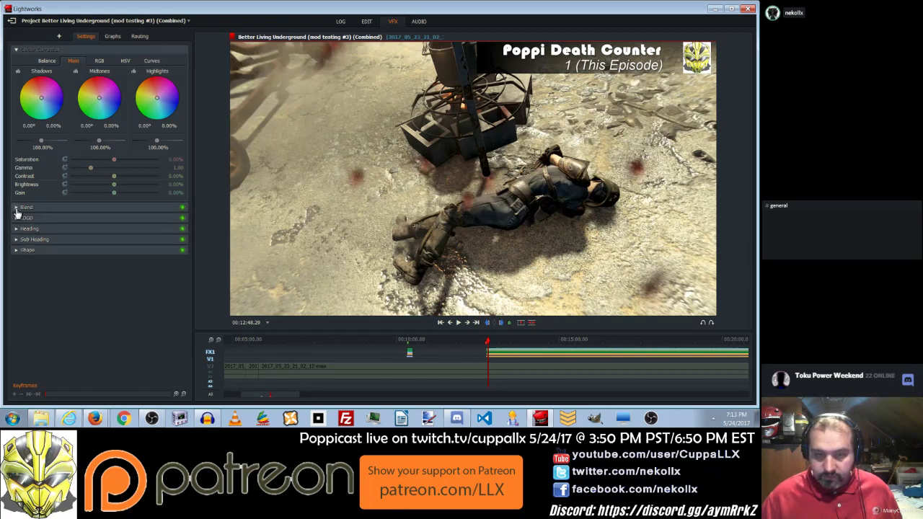
pyautogui.click(17, 249)
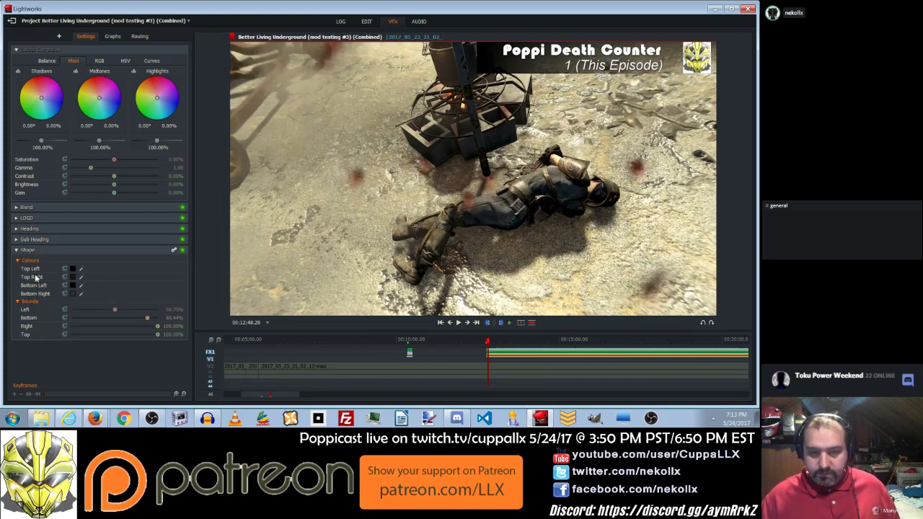
pyautogui.click(16, 250)
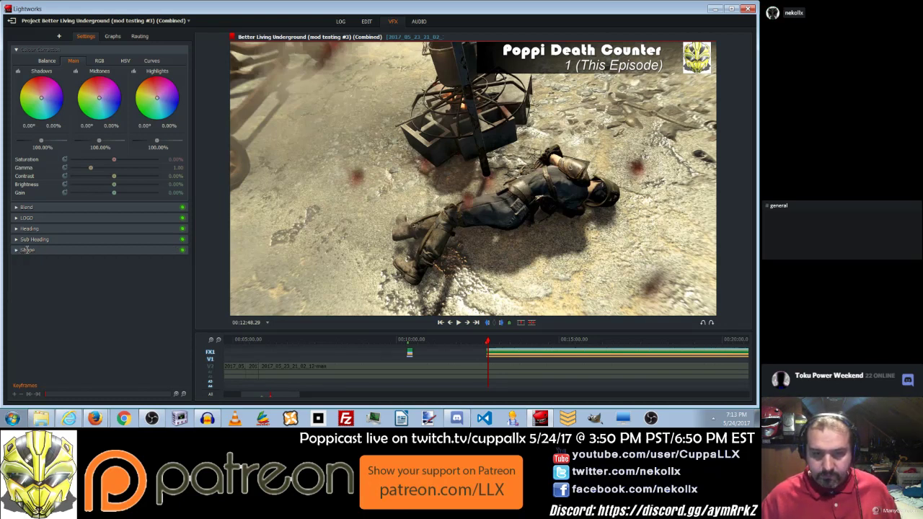
pyautogui.click(129, 209)
pyautogui.click(130, 209)
pyautogui.click(130, 209)
pyautogui.click(129, 209)
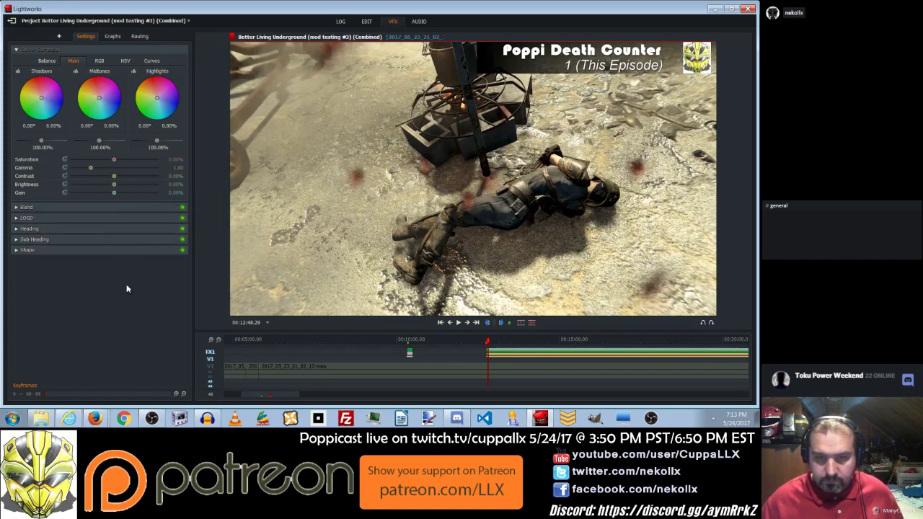
pyautogui.moveTo(193, 255); pyautogui.dragTo(174, 254)
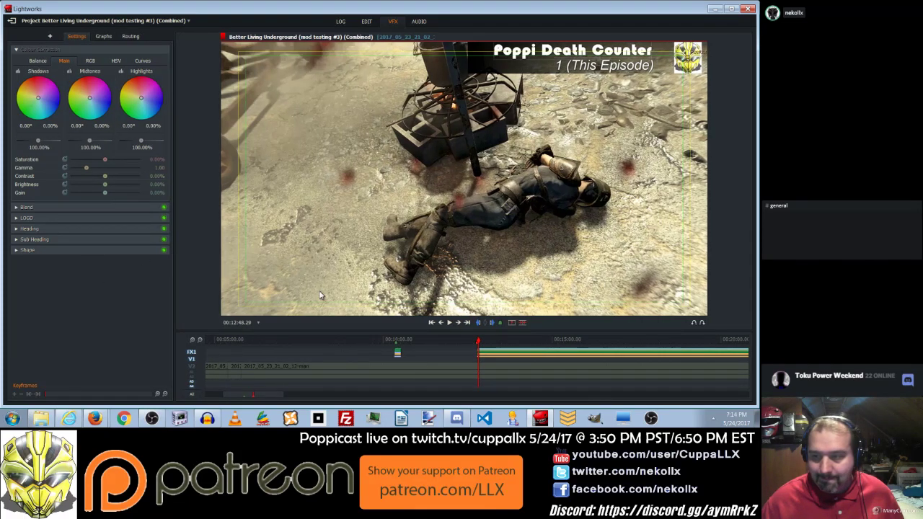
pyautogui.rightClick(501, 354)
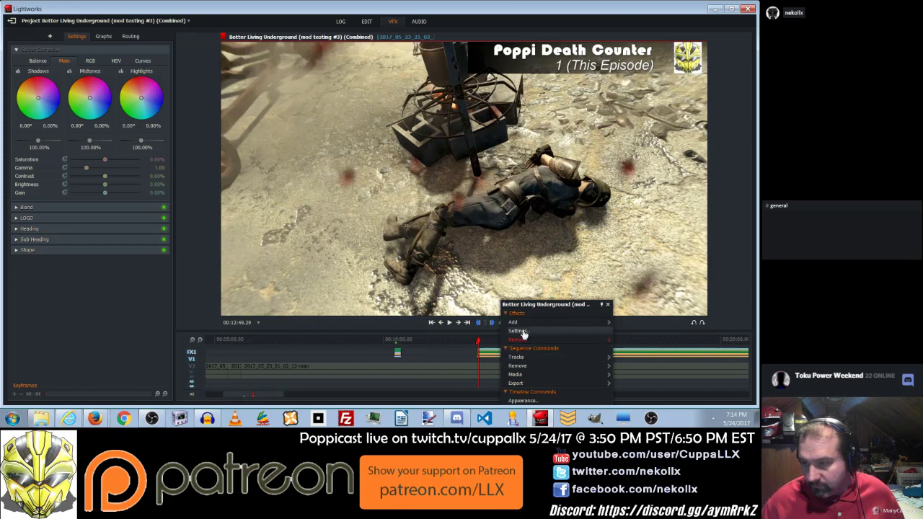
pyautogui.moveTo(526, 324)
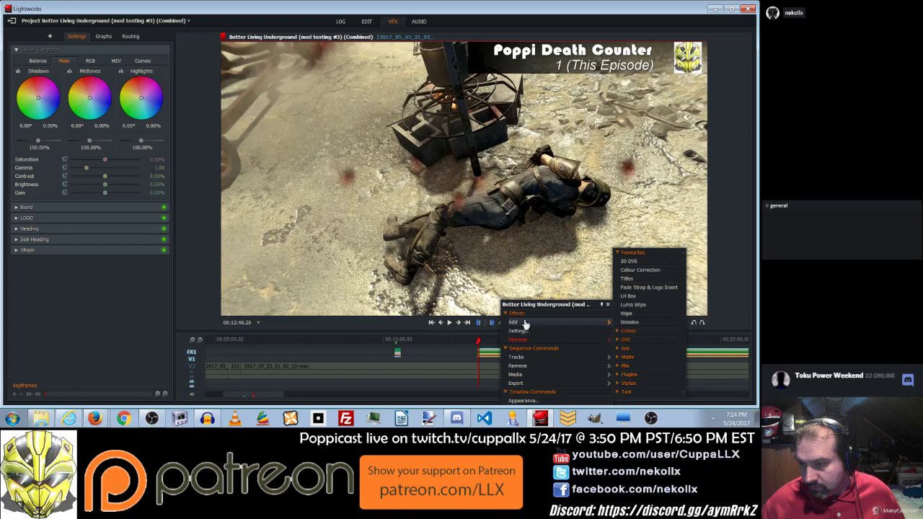
pyautogui.moveTo(524, 380)
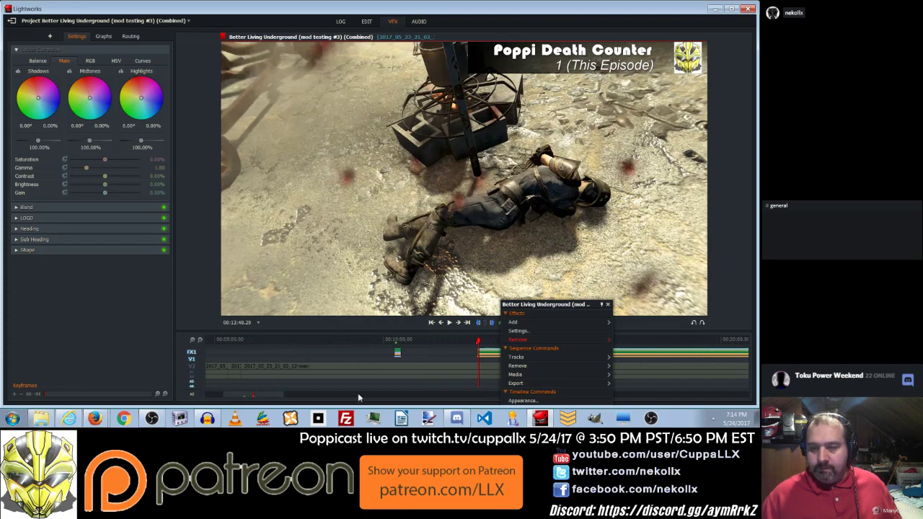
# Start playback in the editing workspace from about 00:13:12 and re-enable the V2, A1 and A2 tracks.
pyautogui.moveTo(258, 398)
pyautogui.mouseDown()
pyautogui.moveTo(301, 401)
pyautogui.moveTo(254, 399)
pyautogui.moveTo(261, 401)
pyautogui.mouseUp()
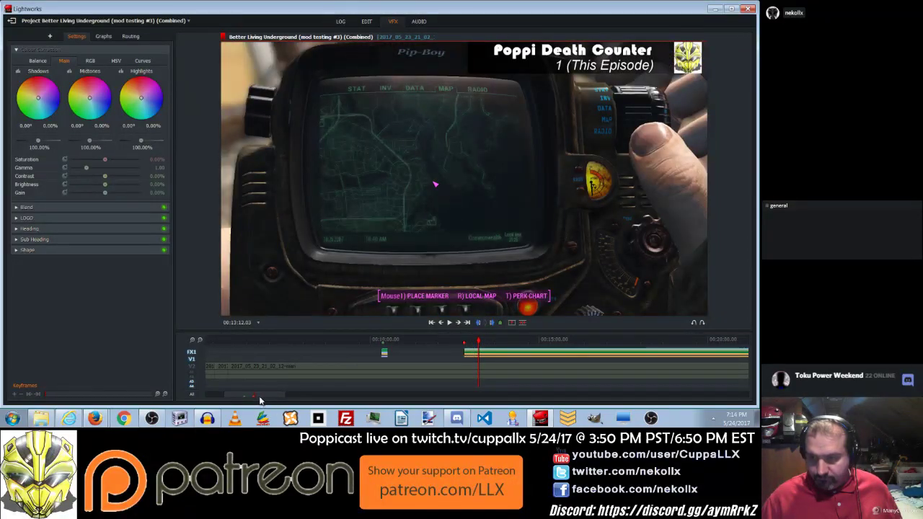
pyautogui.click(366, 21)
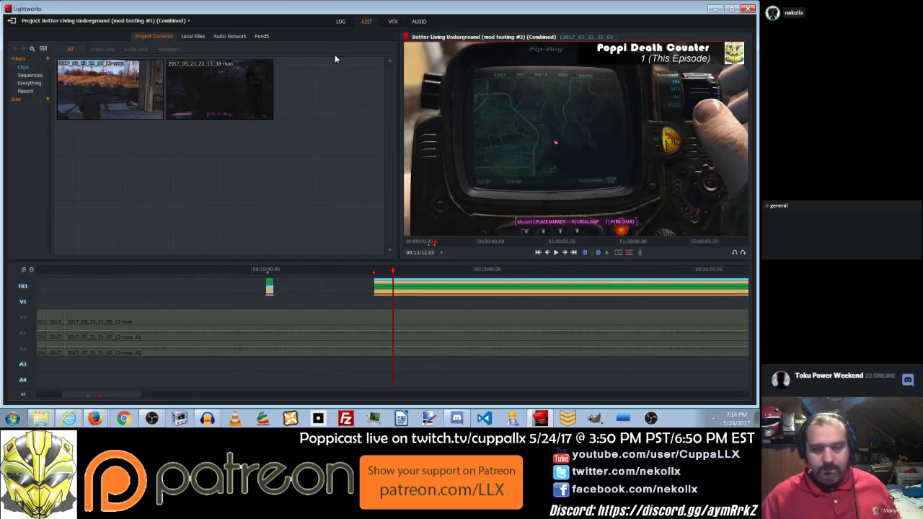
pyautogui.click(556, 253)
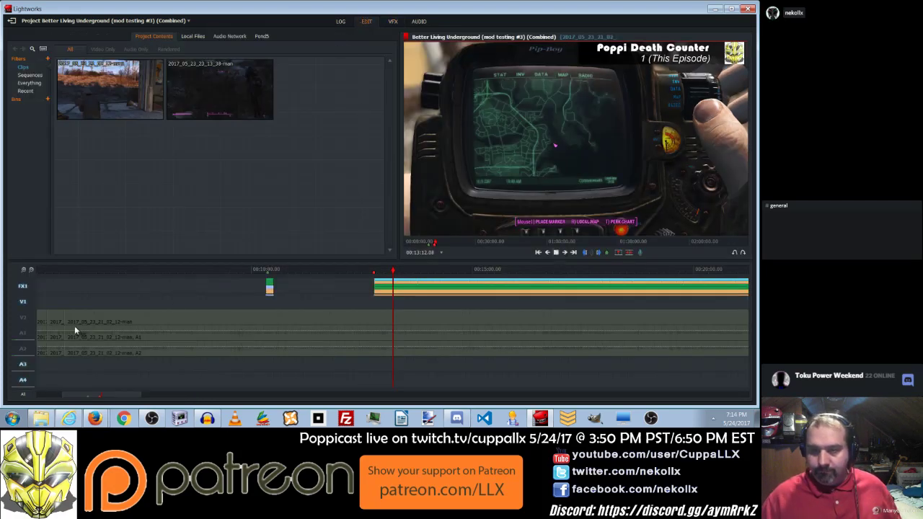
pyautogui.click(24, 328)
pyautogui.click(23, 332)
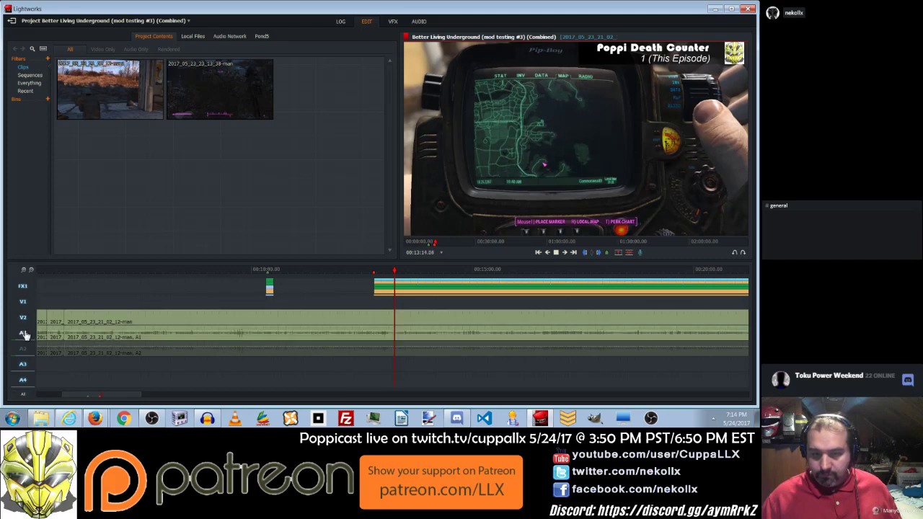
pyautogui.click(23, 350)
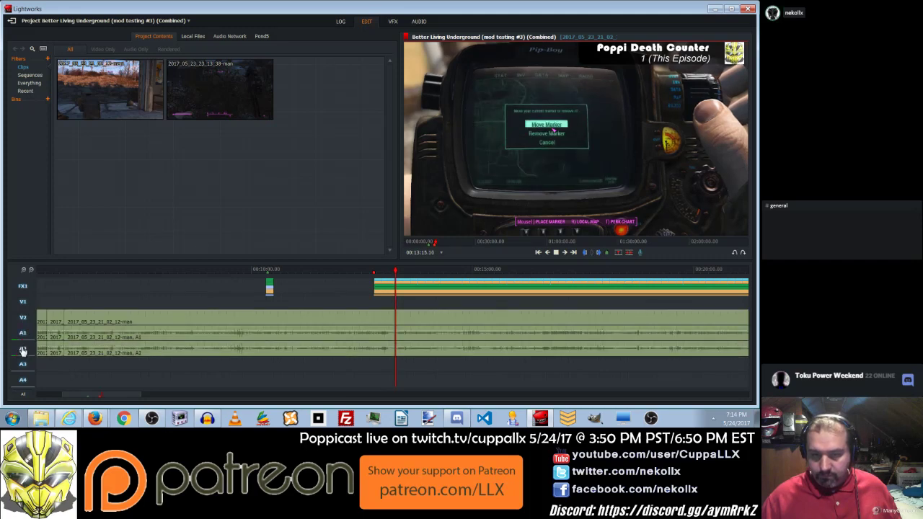
# Skim the gameplay footage from about 00:13:40 to 00:19:43, and play it from about 00:19:33.
pyautogui.click(406, 271)
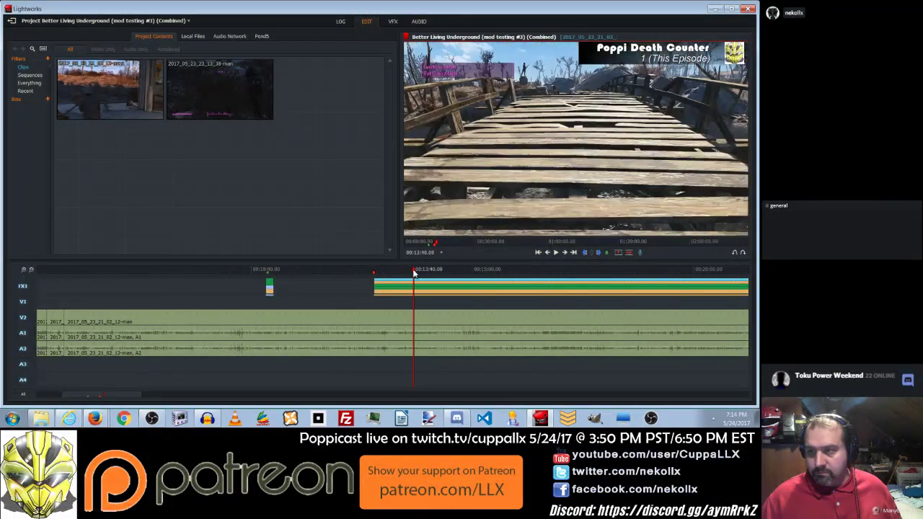
pyautogui.click(414, 271)
pyautogui.click(428, 274)
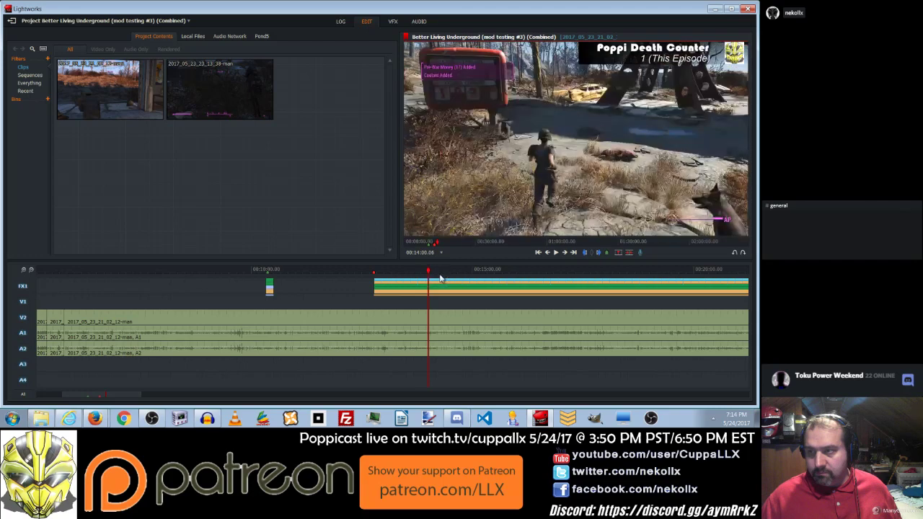
pyautogui.click(452, 276)
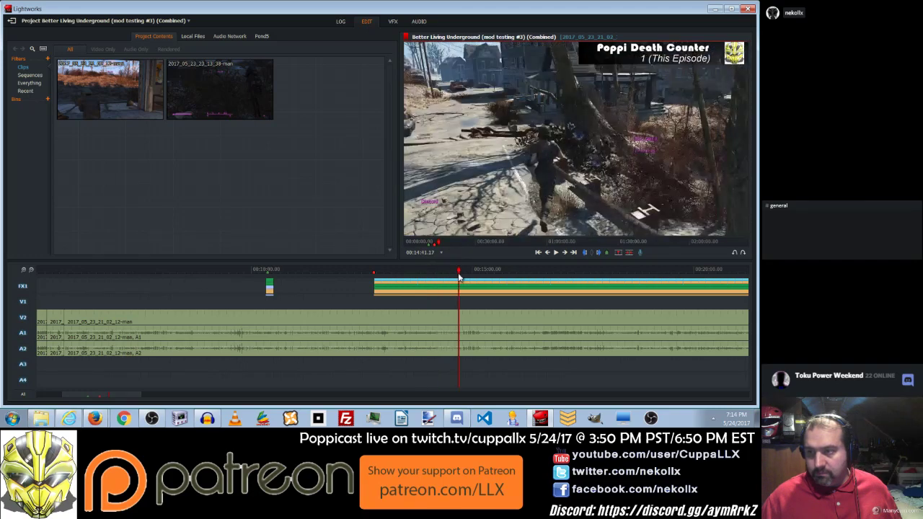
pyautogui.click(479, 275)
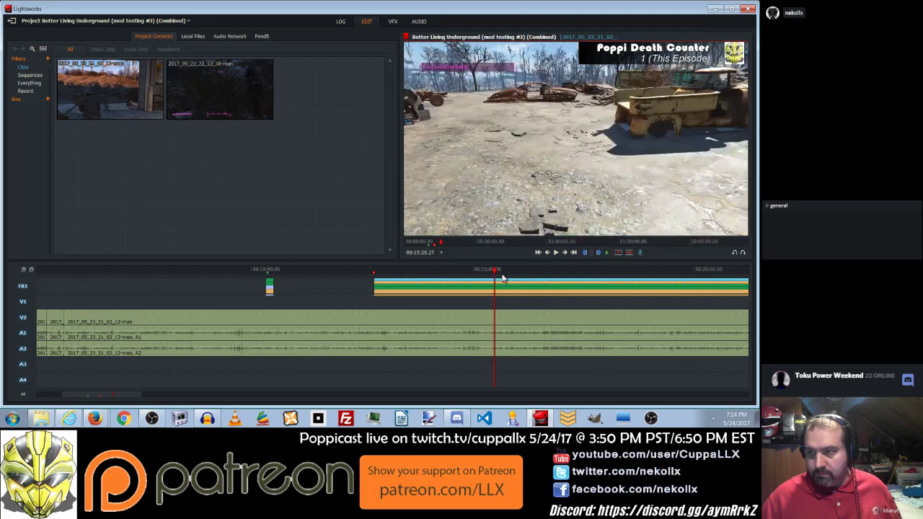
pyautogui.click(502, 276)
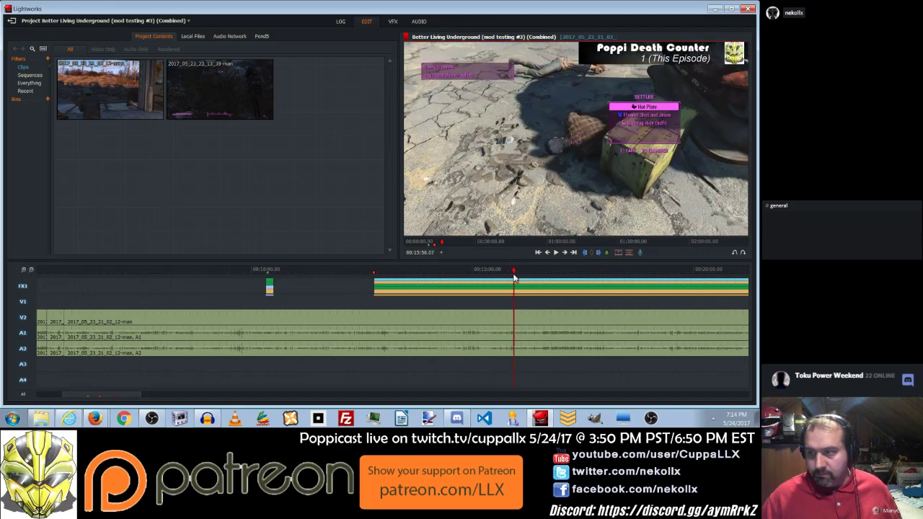
pyautogui.click(519, 277)
pyautogui.click(526, 277)
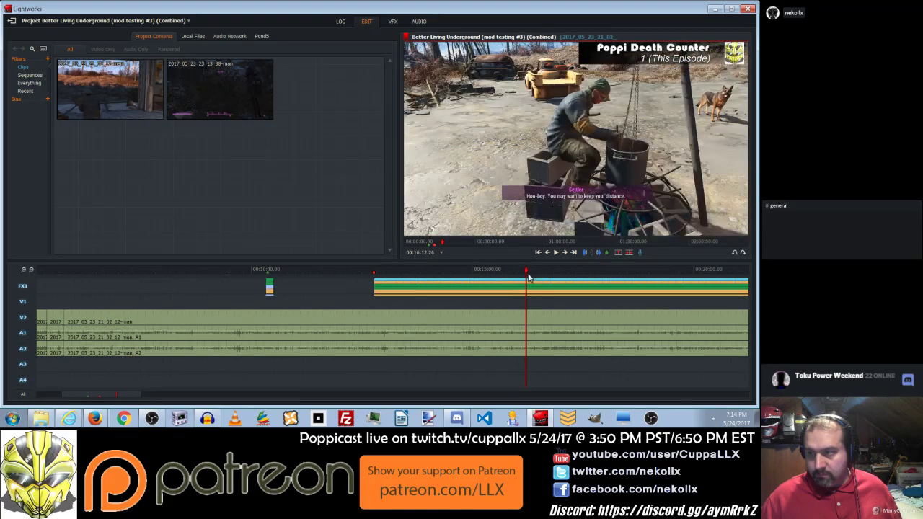
pyautogui.click(548, 277)
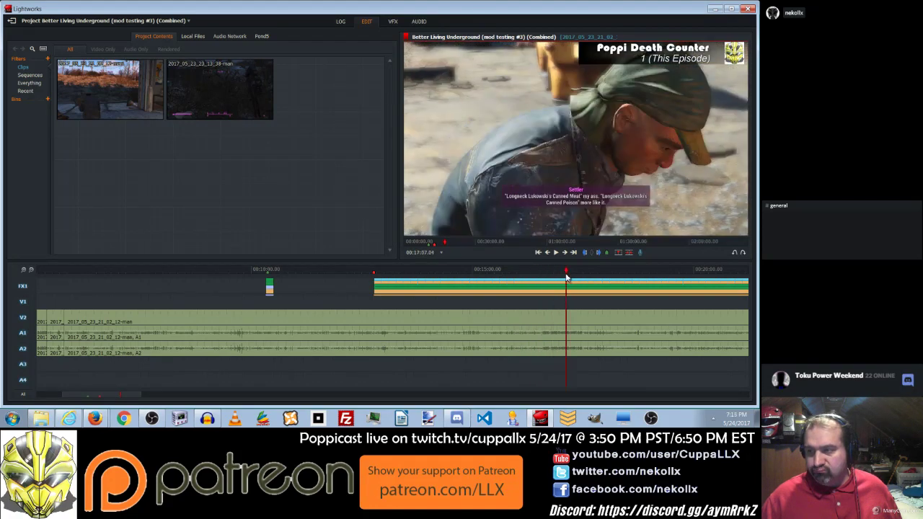
pyautogui.click(576, 276)
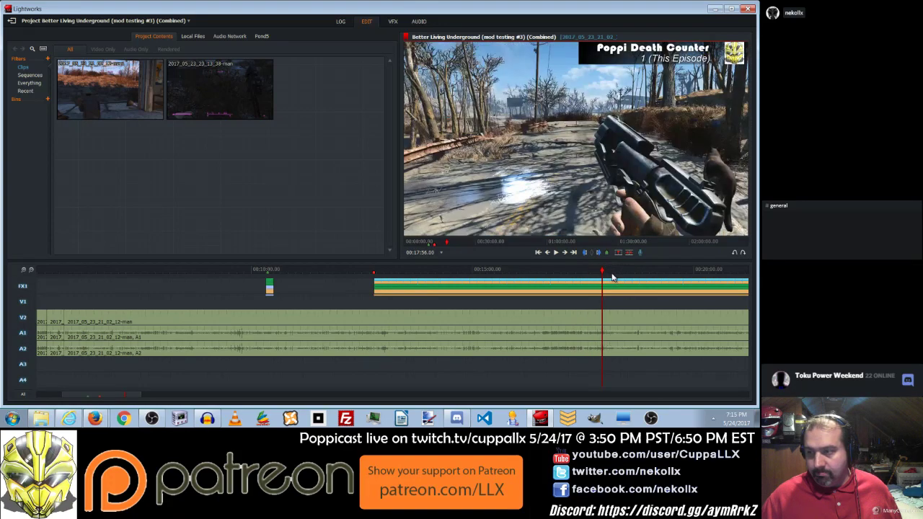
pyautogui.click(649, 274)
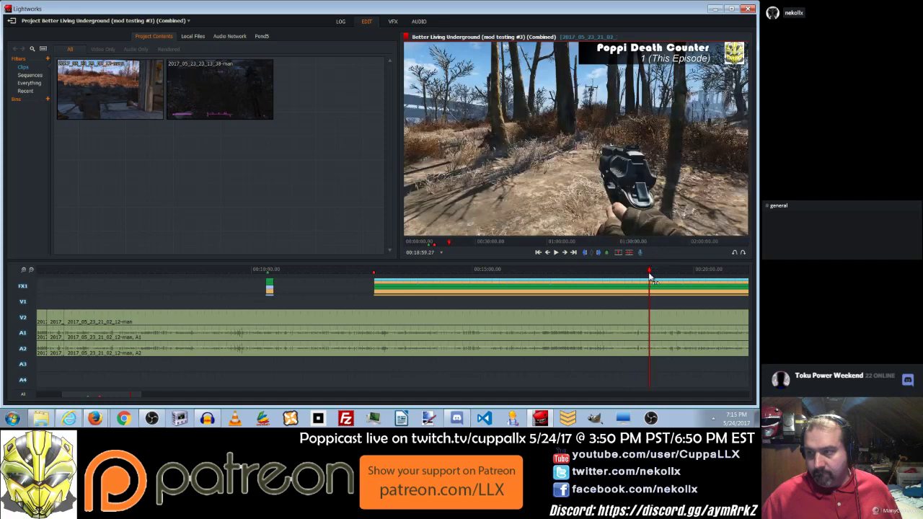
pyautogui.click(661, 274)
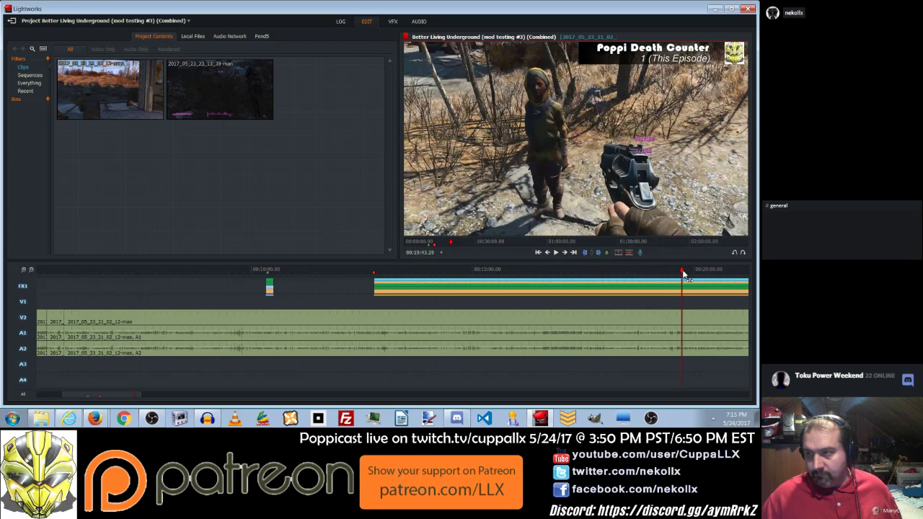
pyautogui.click(678, 271)
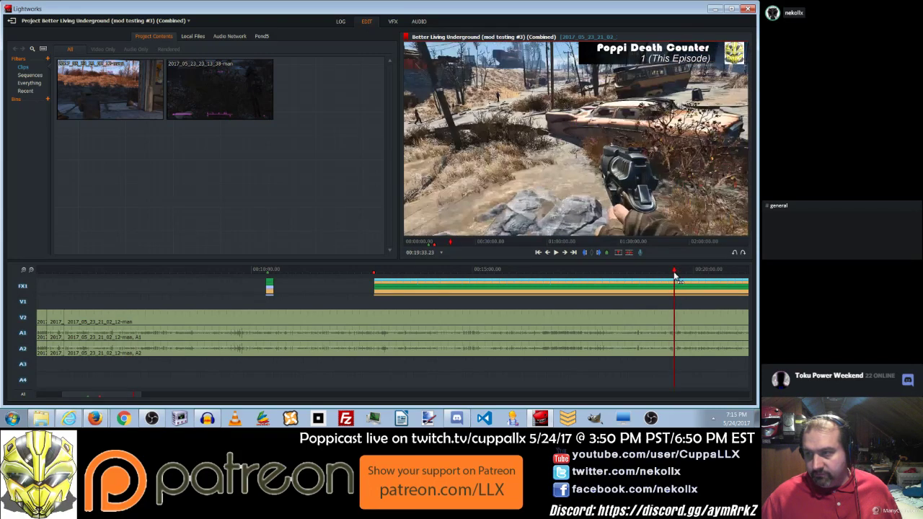
pyautogui.click(556, 257)
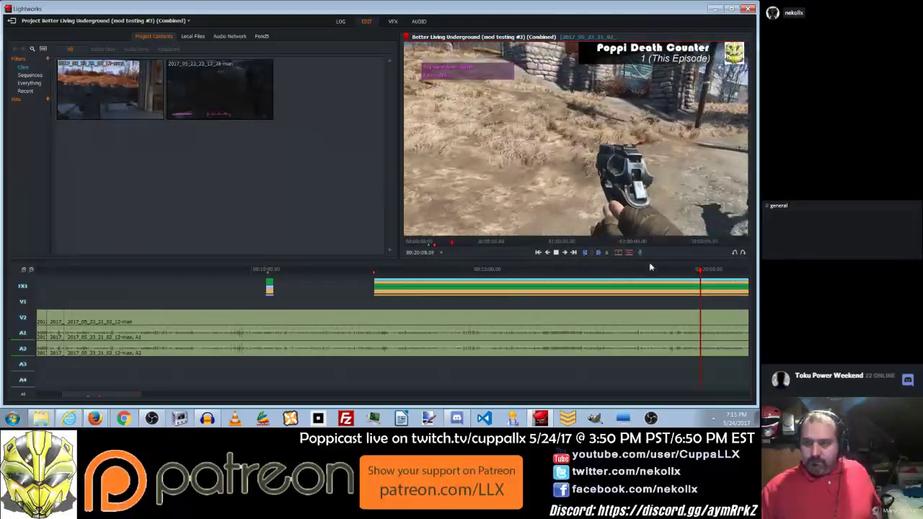
# Find the targeting-mode shot at 00:19:16.09 and add a green cue marker there named "live dismemberment".
pyautogui.click(660, 271)
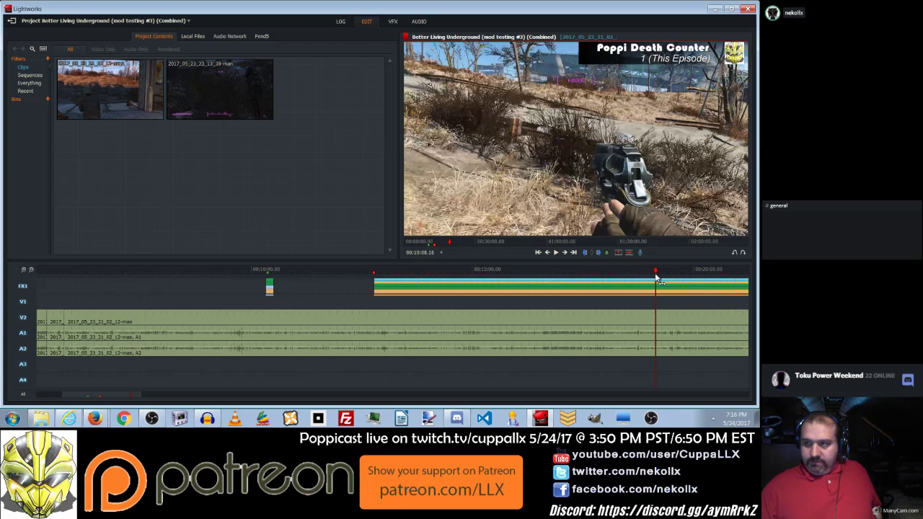
pyautogui.click(557, 255)
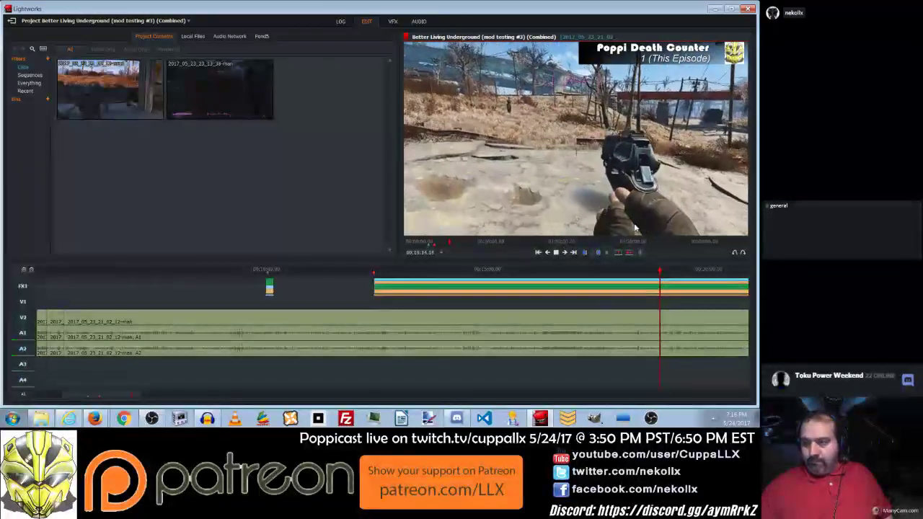
pyautogui.click(556, 253)
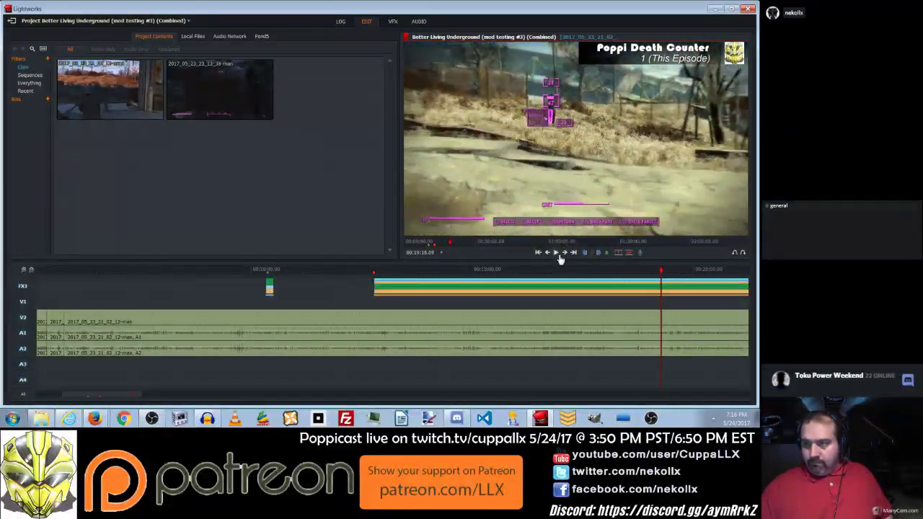
pyautogui.click(606, 254)
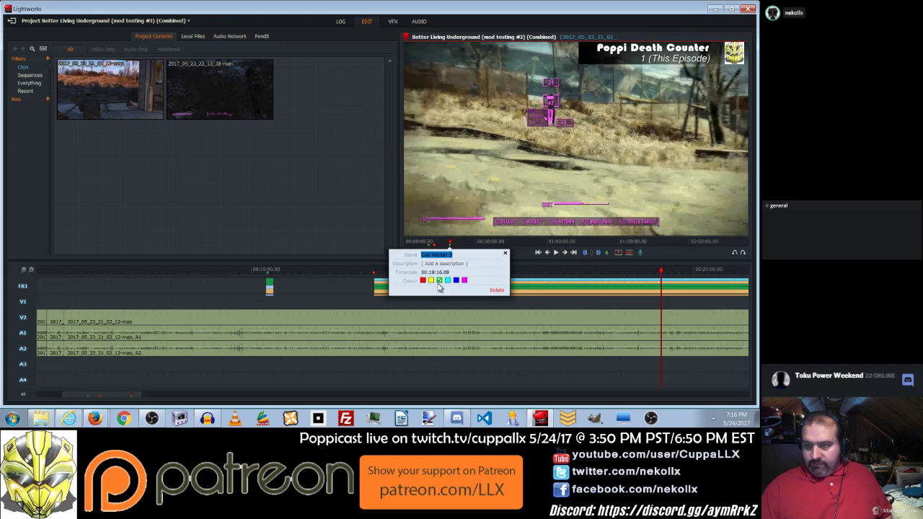
pyautogui.write('live dismemberment')
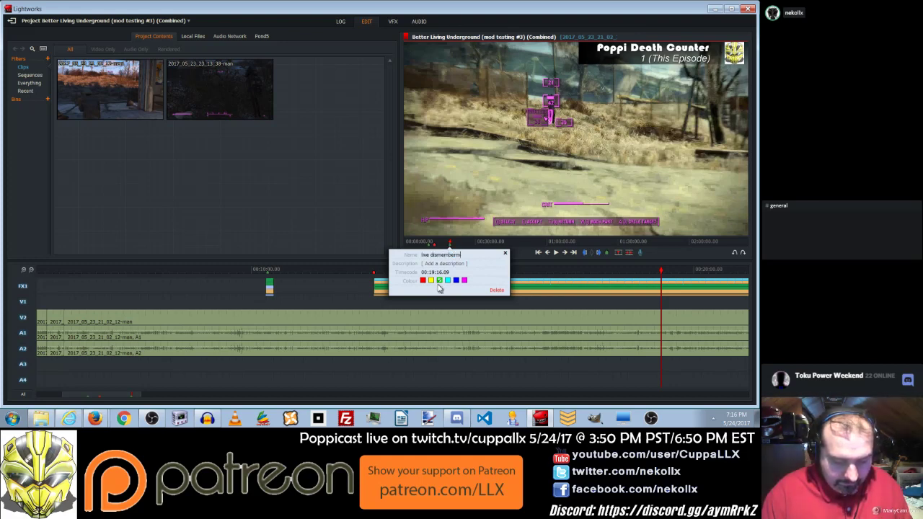
pyautogui.click(506, 256)
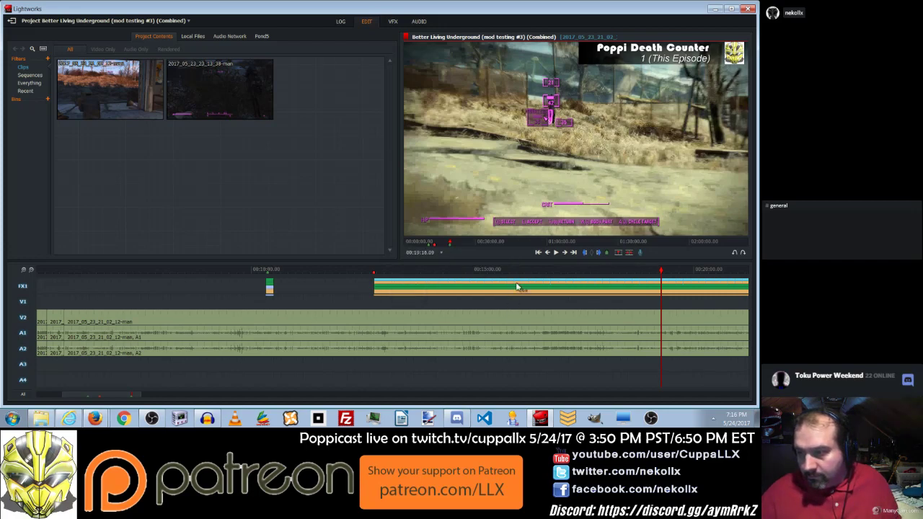
# Play the footage from the "live dismemberment" marker to about 00:19:39, stop, and return to that marker.
pyautogui.click(555, 253)
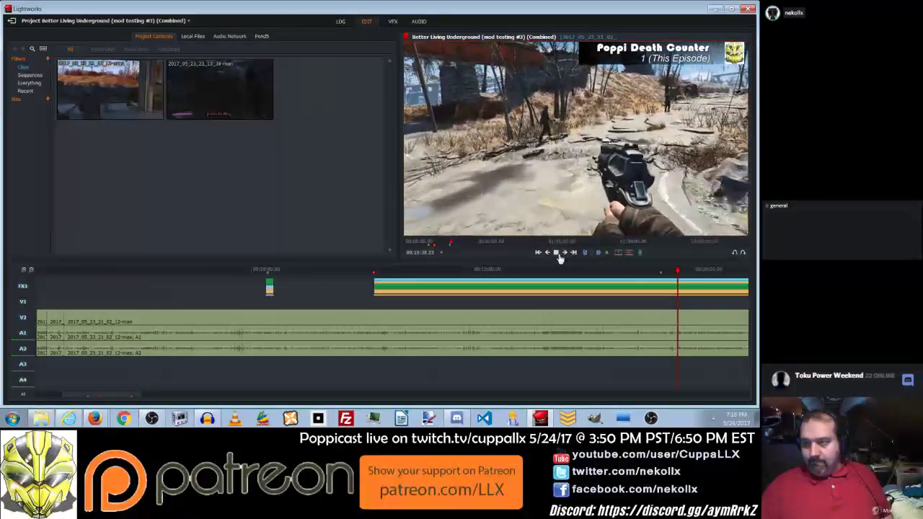
pyautogui.click(557, 253)
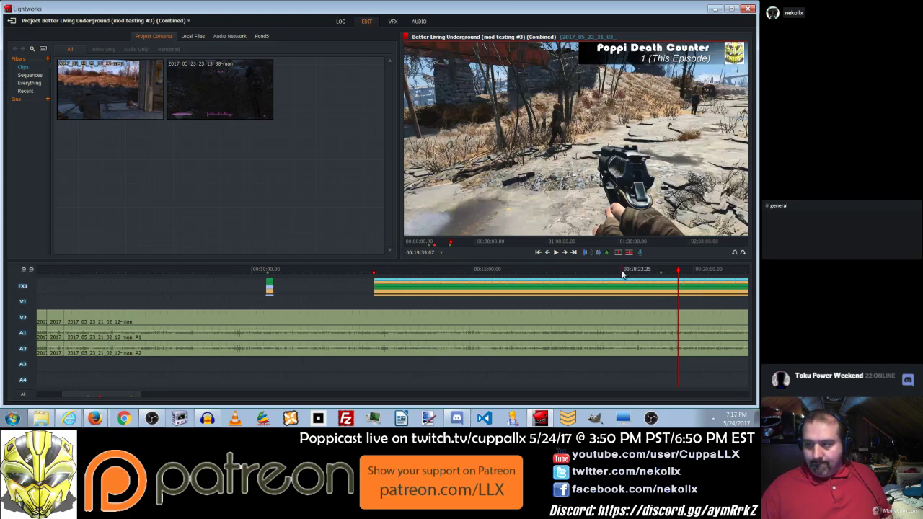
pyautogui.click(538, 254)
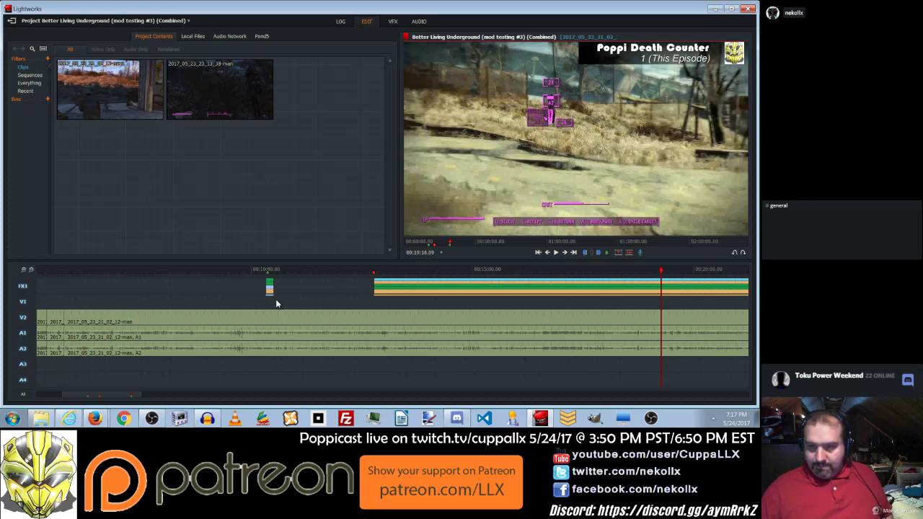
pyautogui.rightClick(23, 288)
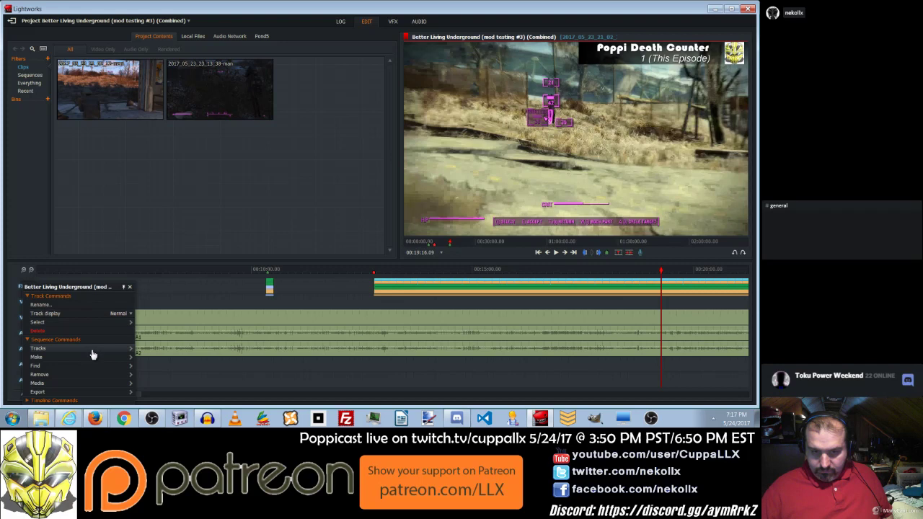
pyautogui.moveTo(92, 354)
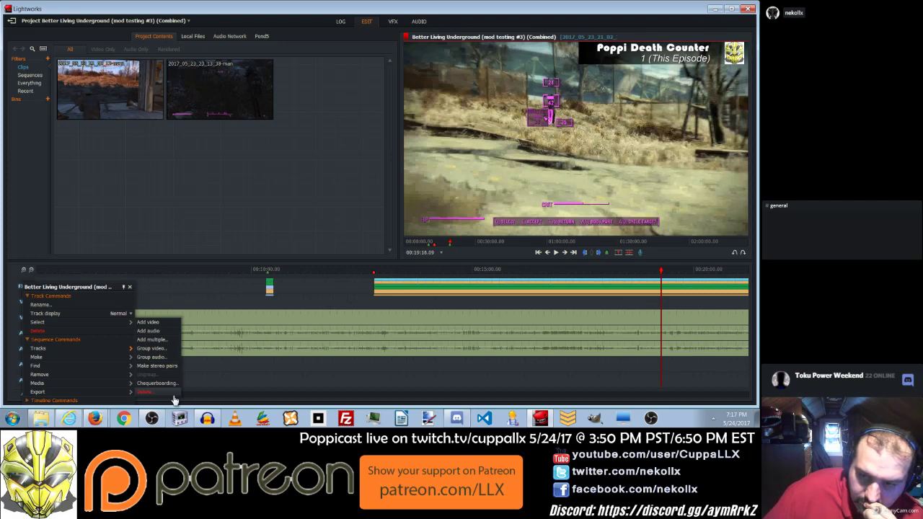
pyautogui.click(230, 294)
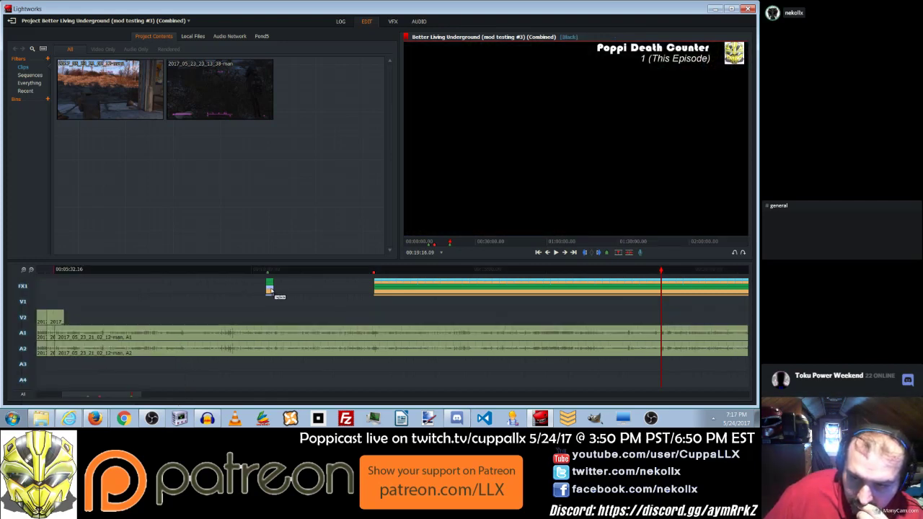
pyautogui.moveTo(289, 294); pyautogui.dragTo(284, 321)
# Try to insert a copy of the Vehicle Salvage title effect at 00:11:15.15 with all tracks enabled, and undo it.
pyautogui.moveTo(138, 399)
pyautogui.mouseDown()
pyautogui.moveTo(309, 396)
pyautogui.moveTo(494, 368)
pyautogui.moveTo(655, 382)
pyautogui.moveTo(150, 390)
pyautogui.mouseUp()
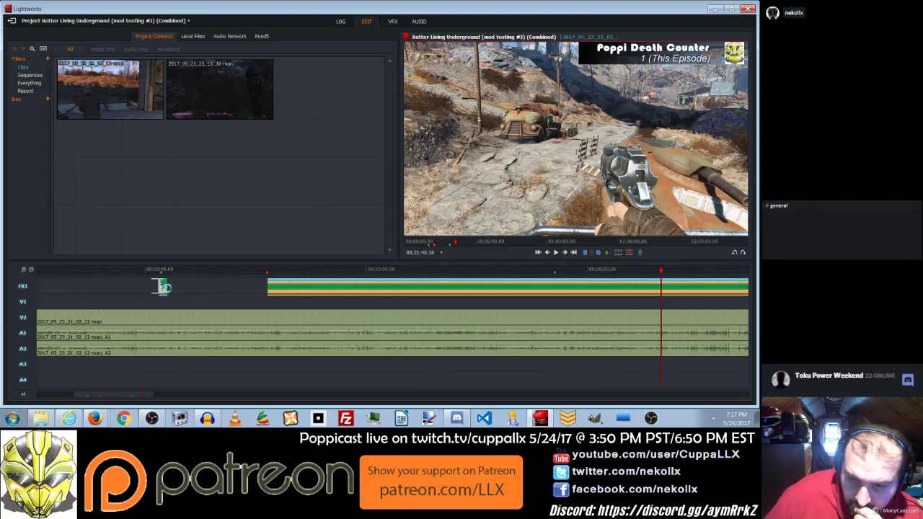
pyautogui.click(160, 287)
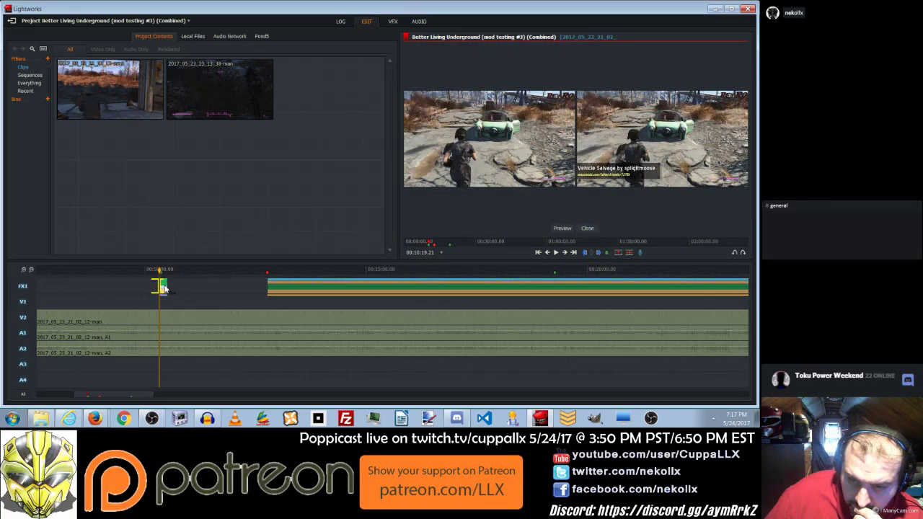
pyautogui.rightClick(164, 289)
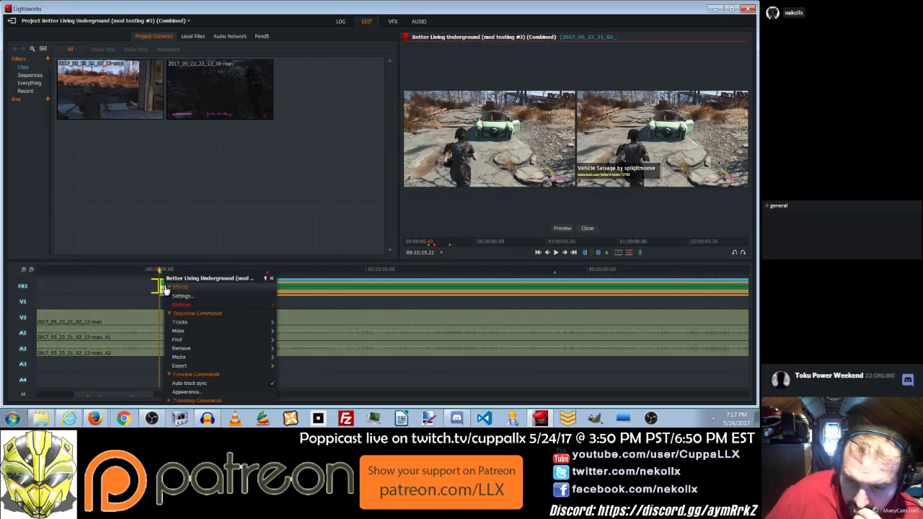
pyautogui.click(164, 289)
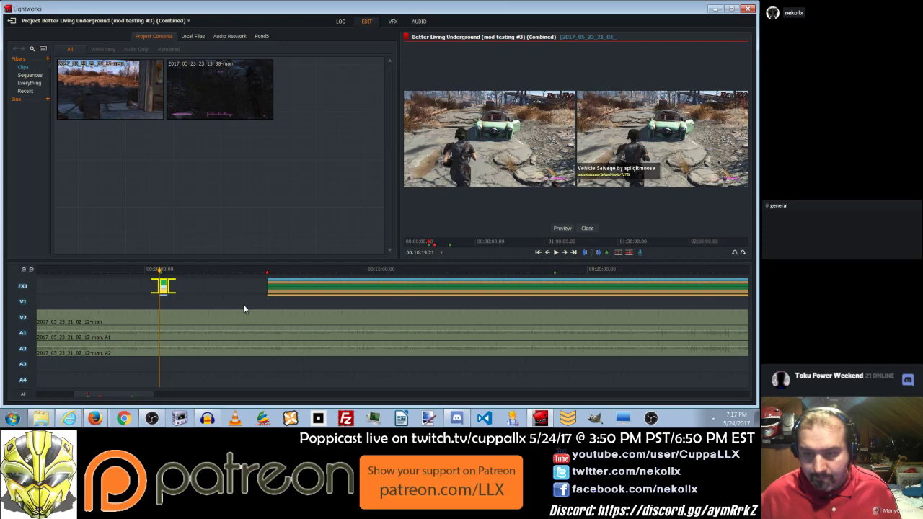
pyautogui.click(201, 271)
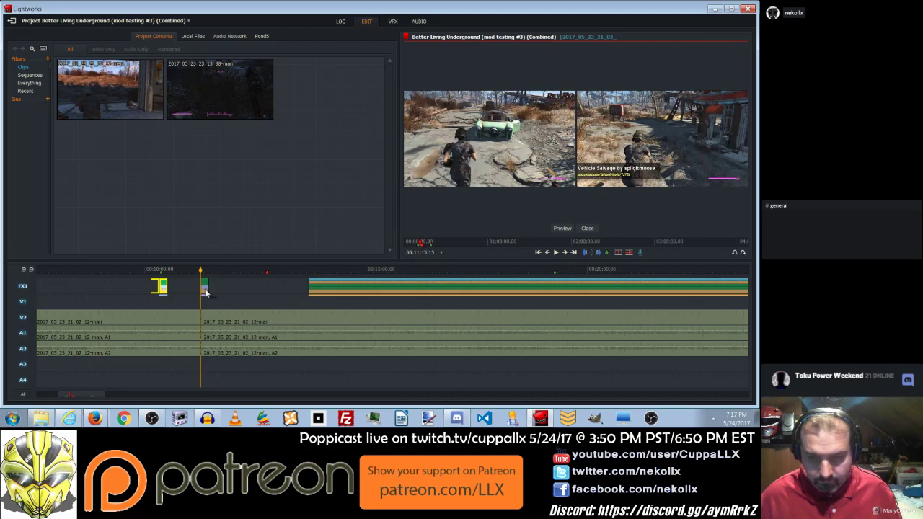
pyautogui.hotkey('ctrl', 'z')
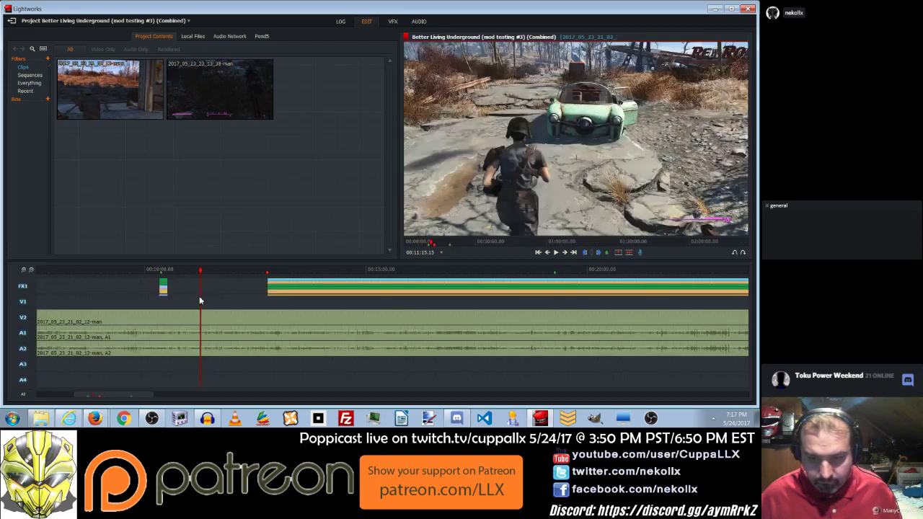
# Disable the video track V2 and the audio tracks A1 and A2.
pyautogui.click(22, 321)
pyautogui.click(22, 334)
pyautogui.click(23, 349)
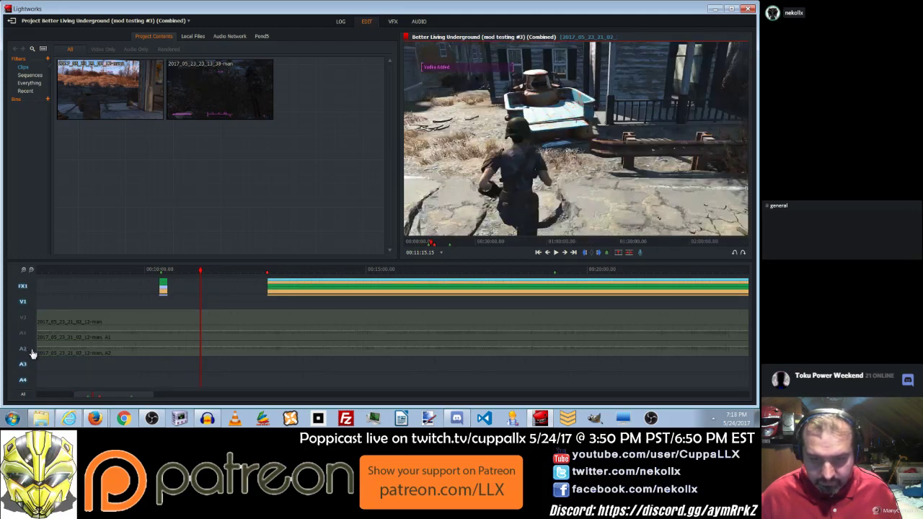
# Try inserting the title effect copy at 00:11:15.15 with V2, A1 and A2 disabled, and undo the insertion.
pyautogui.press('v')
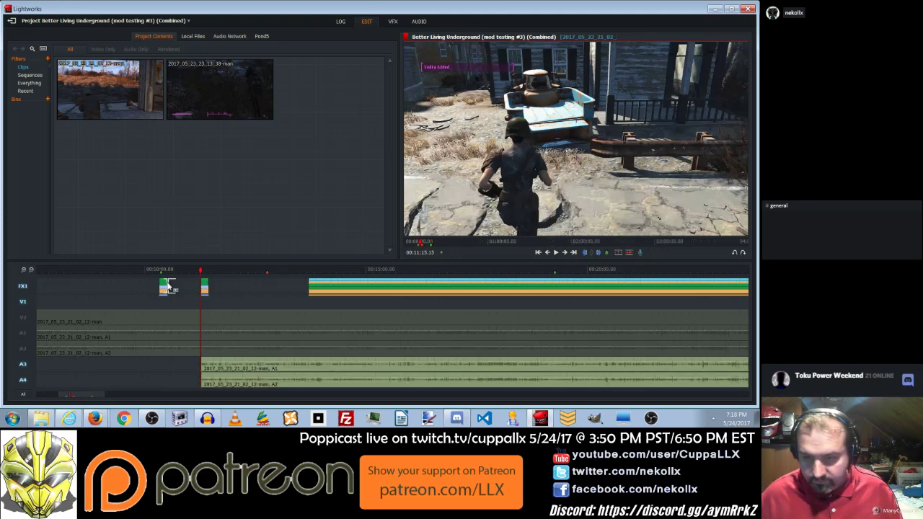
pyautogui.hotkey('ctrl', 'z')
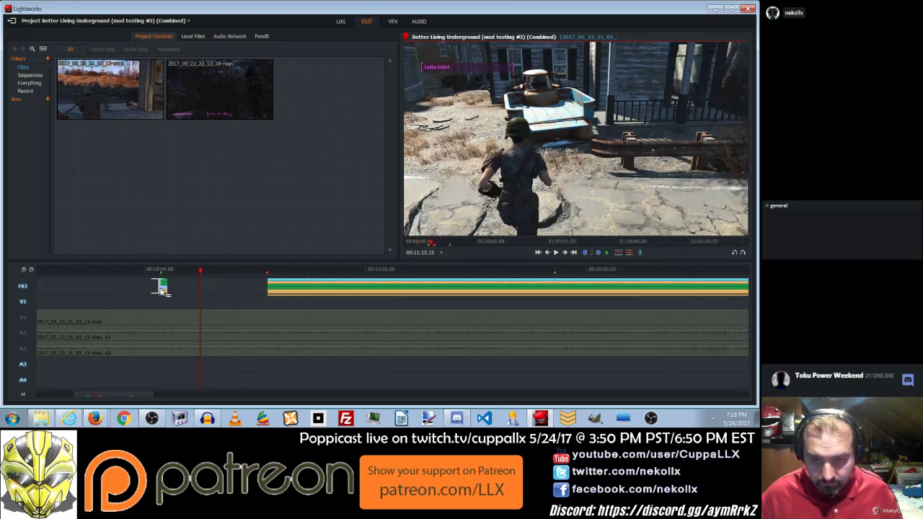
# Mark the Vehicle Salvage title effect on FX1 and insert a copy of it at 00:11:26.08.
pyautogui.click(163, 291)
pyautogui.click(164, 290)
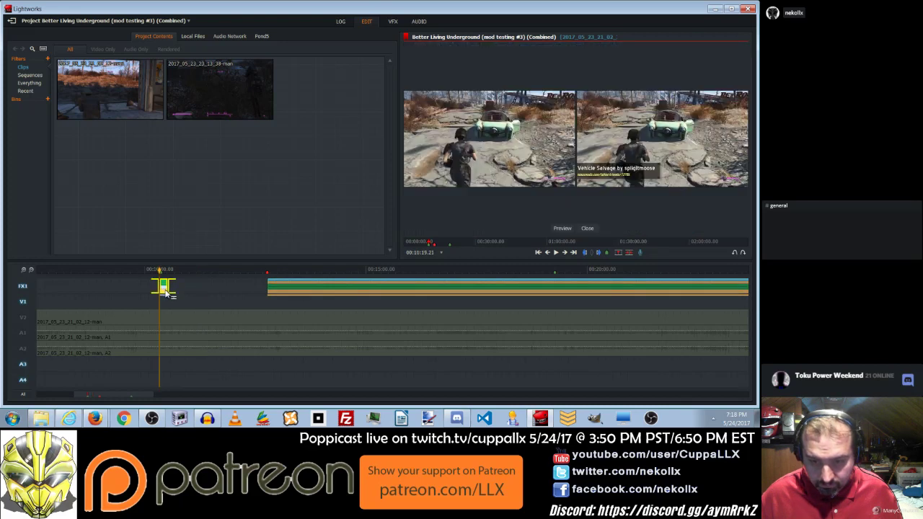
pyautogui.click(207, 270)
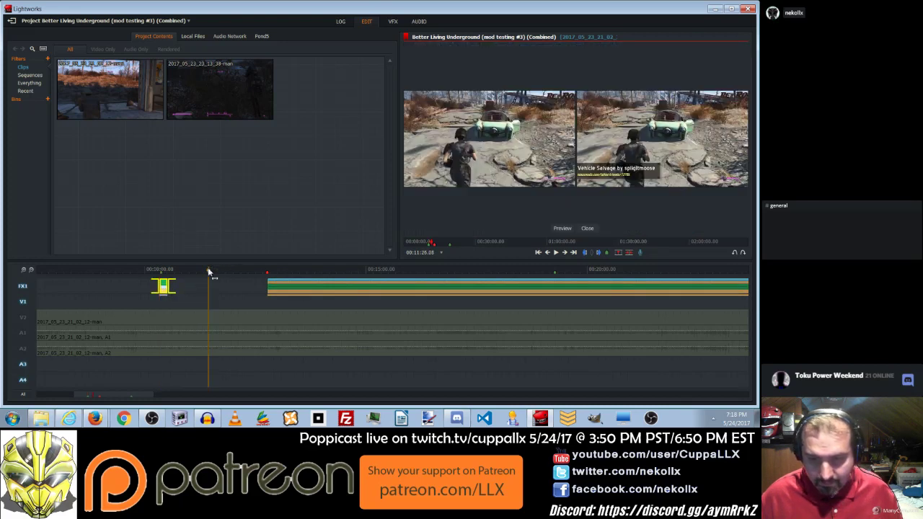
pyautogui.hotkey('ctrl', 'v')
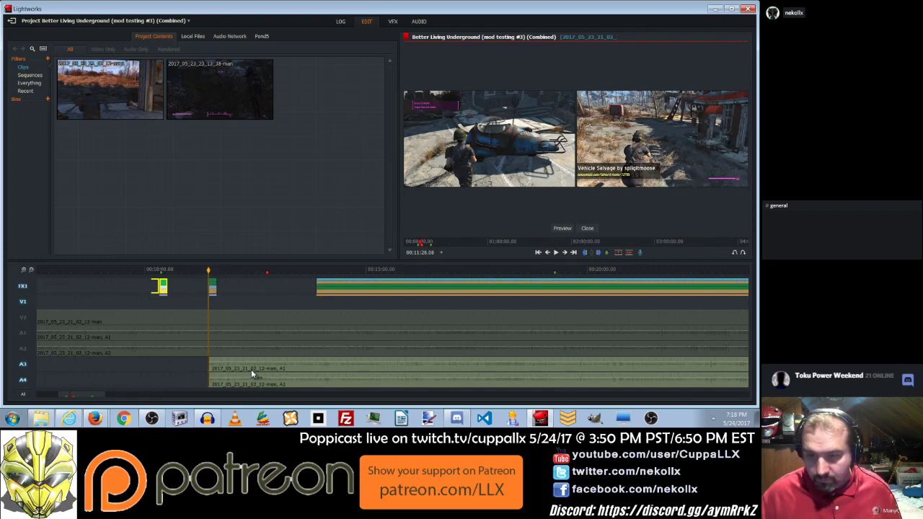
pyautogui.moveTo(204, 278); pyautogui.dragTo(225, 287)
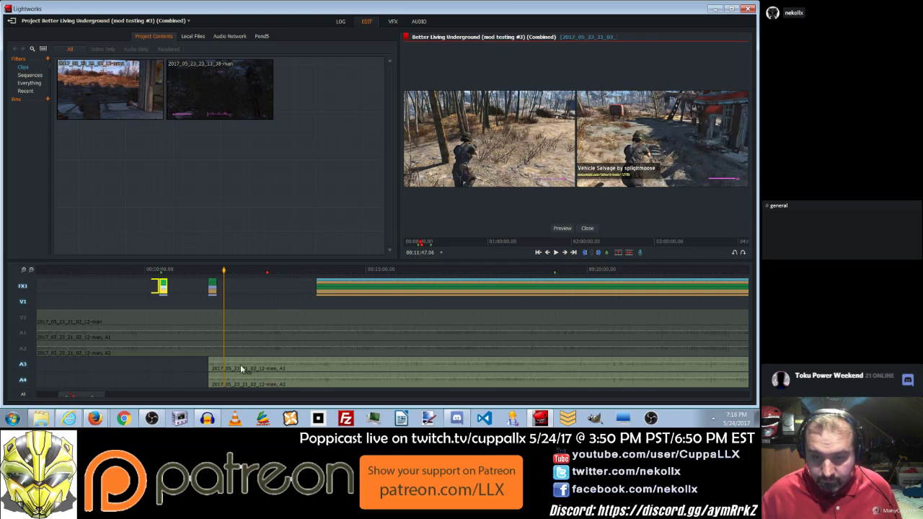
pyautogui.click(214, 371)
pyautogui.press('Home')
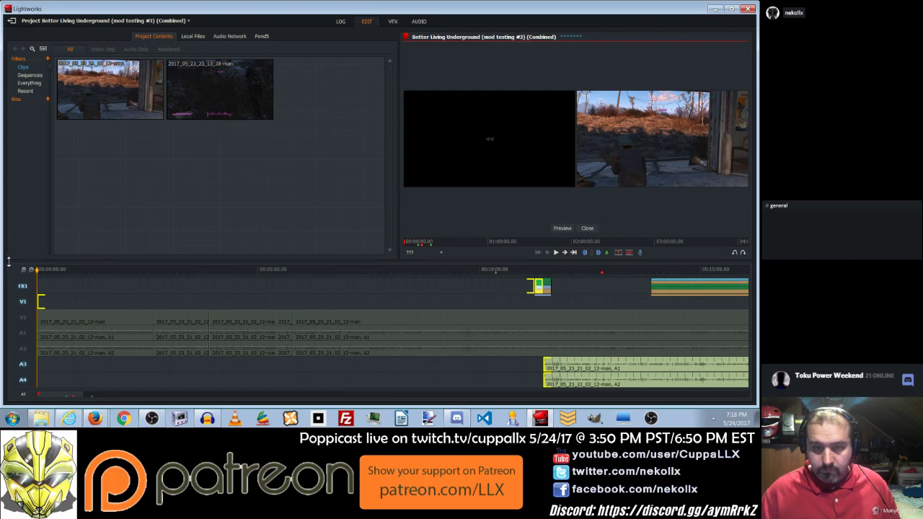
pyautogui.scroll(-3, 34, 274)
pyautogui.scroll(-4, 34, 274)
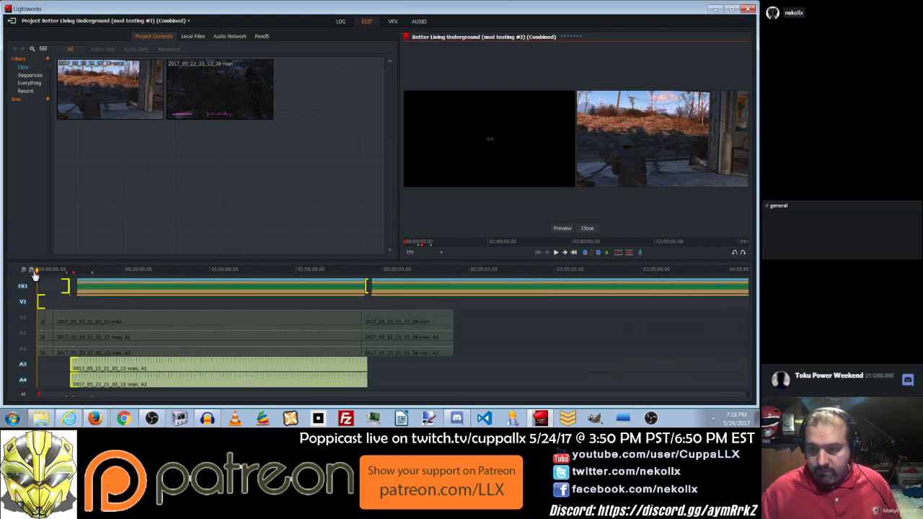
pyautogui.rightClick(142, 366)
pyautogui.moveTo(159, 351)
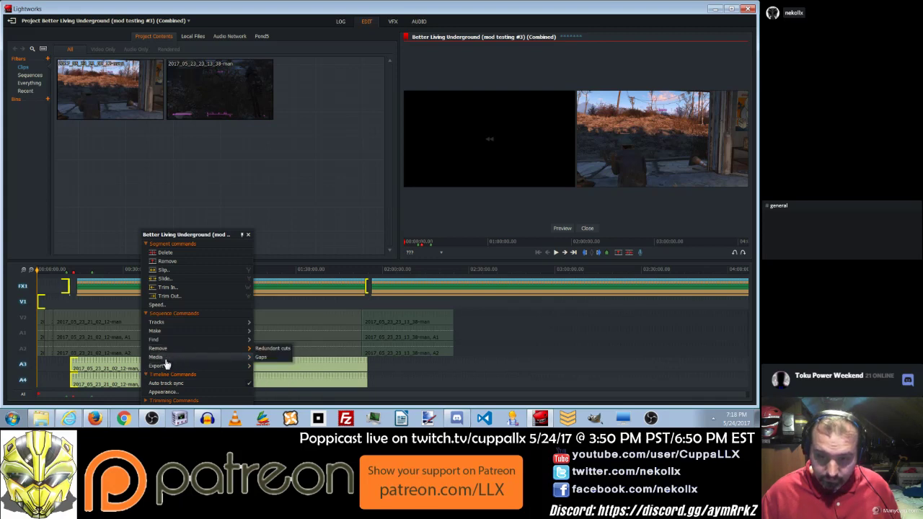
pyautogui.click(109, 369)
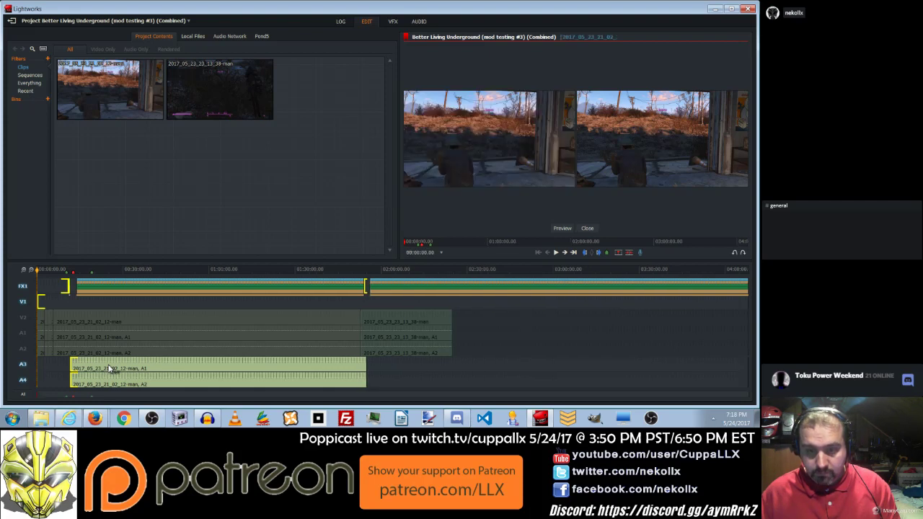
pyautogui.click(113, 374)
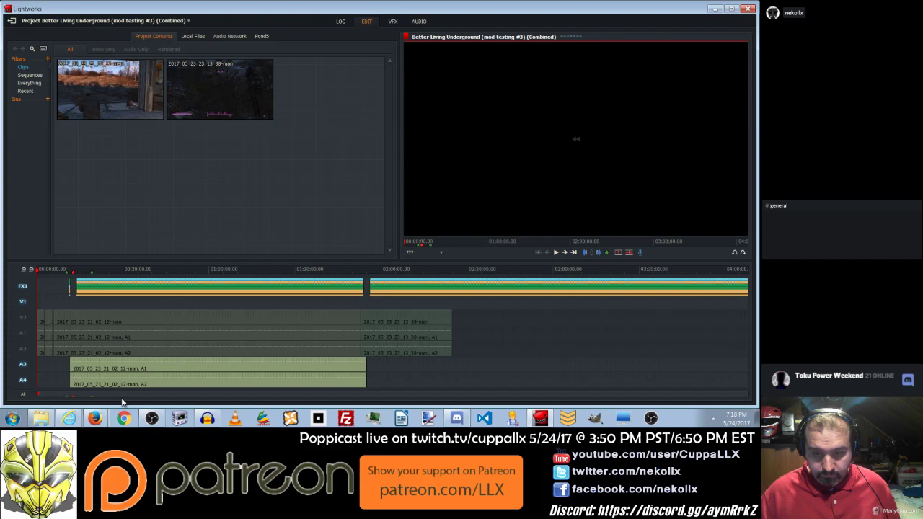
# Return to the title effects on FX1 and undo the accidental shift of the first one.
pyautogui.click(89, 395)
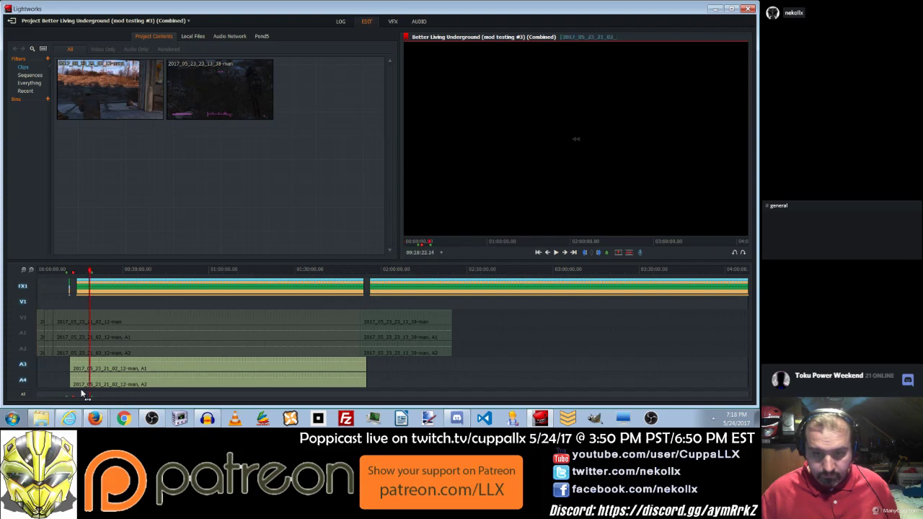
pyautogui.click(24, 271)
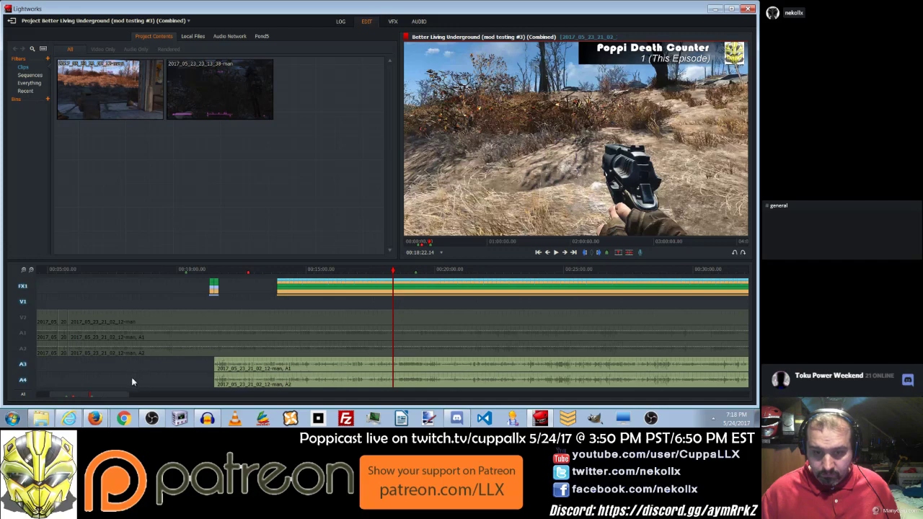
pyautogui.moveTo(106, 390); pyautogui.dragTo(64, 391)
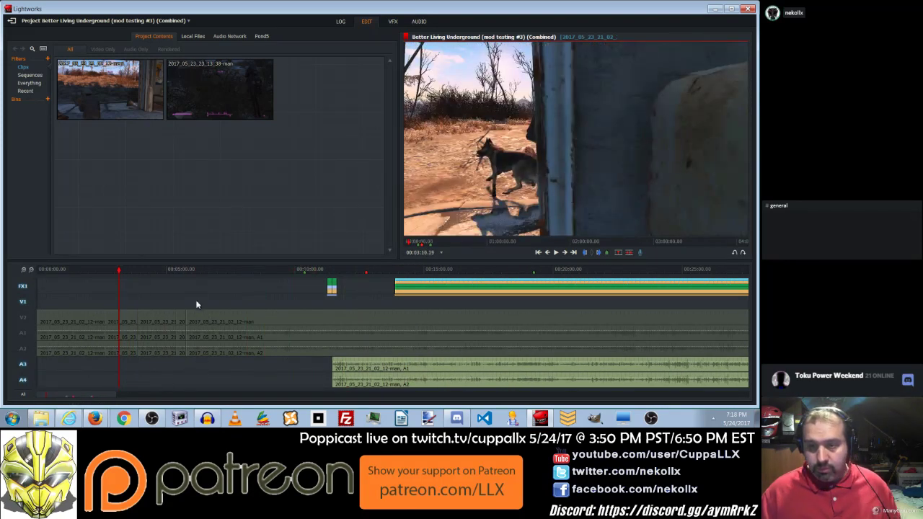
pyautogui.moveTo(204, 271); pyautogui.dragTo(331, 289)
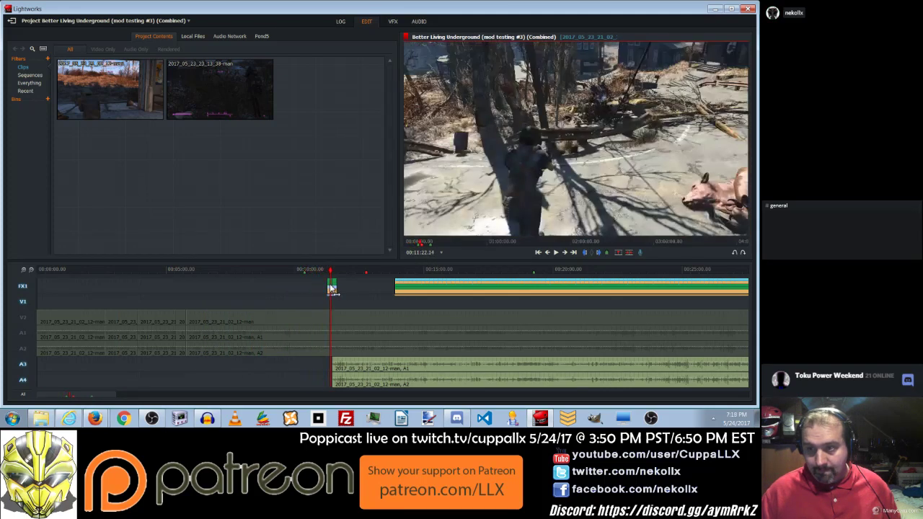
pyautogui.press('Home')
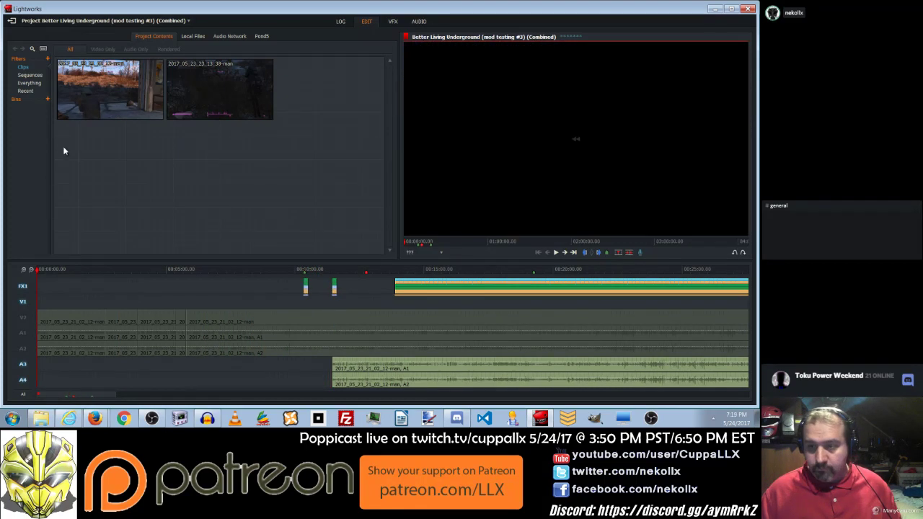
# Disable tracks FX1 and V1 and delete the unwanted audio copy from tracks A3 and A4.
pyautogui.rightClick(346, 371)
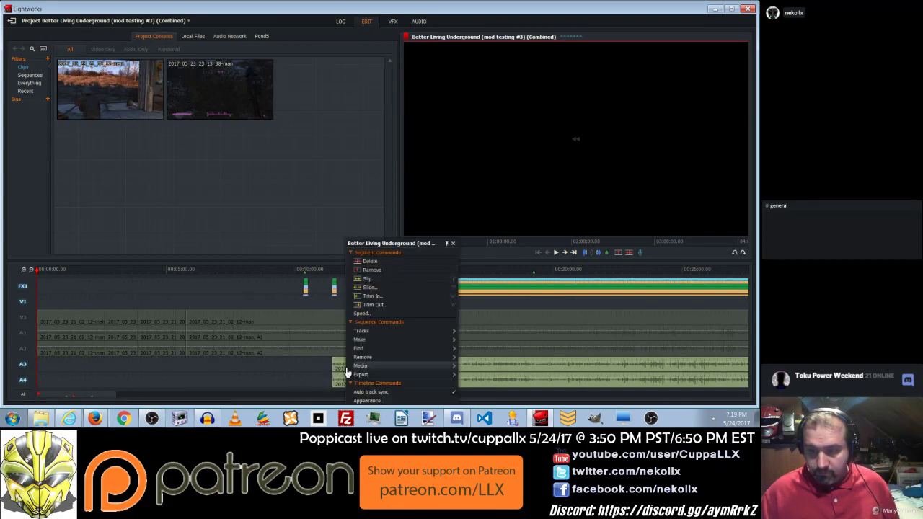
pyautogui.moveTo(347, 371)
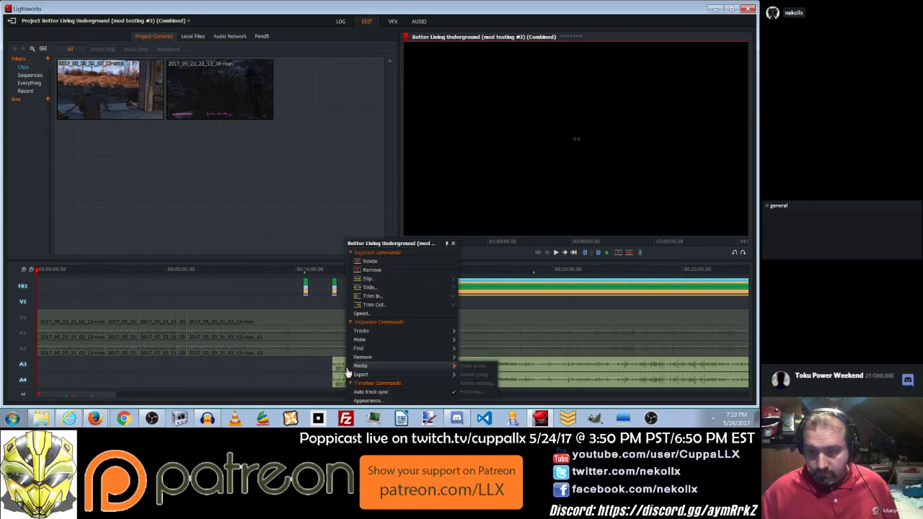
pyautogui.click(25, 289)
pyautogui.click(25, 302)
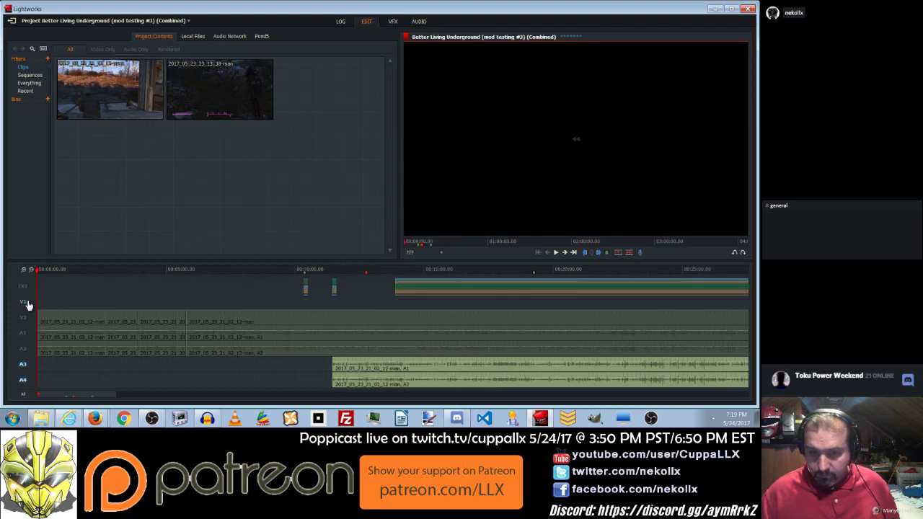
pyautogui.rightClick(374, 376)
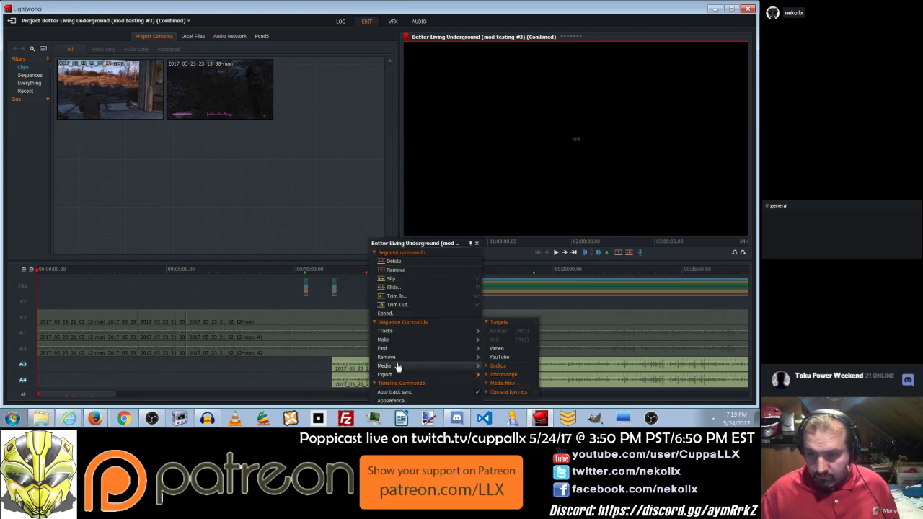
pyautogui.moveTo(403, 363)
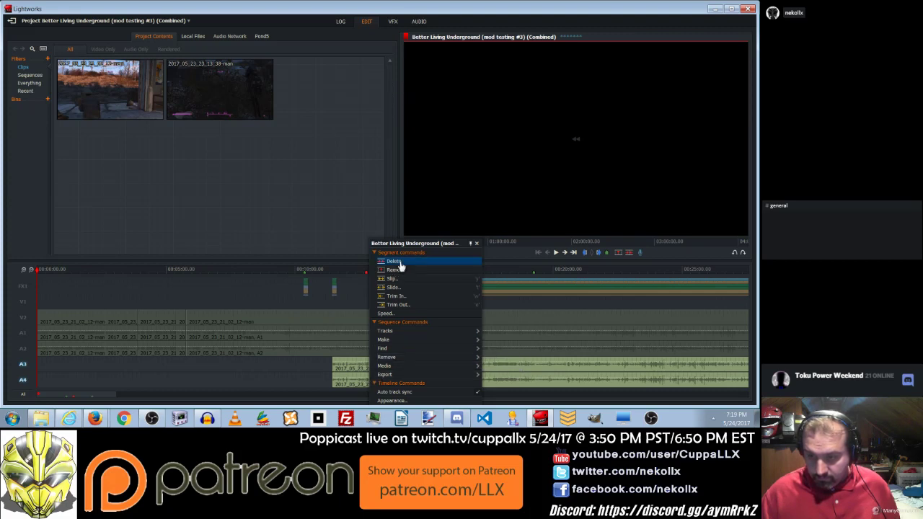
pyautogui.click(398, 260)
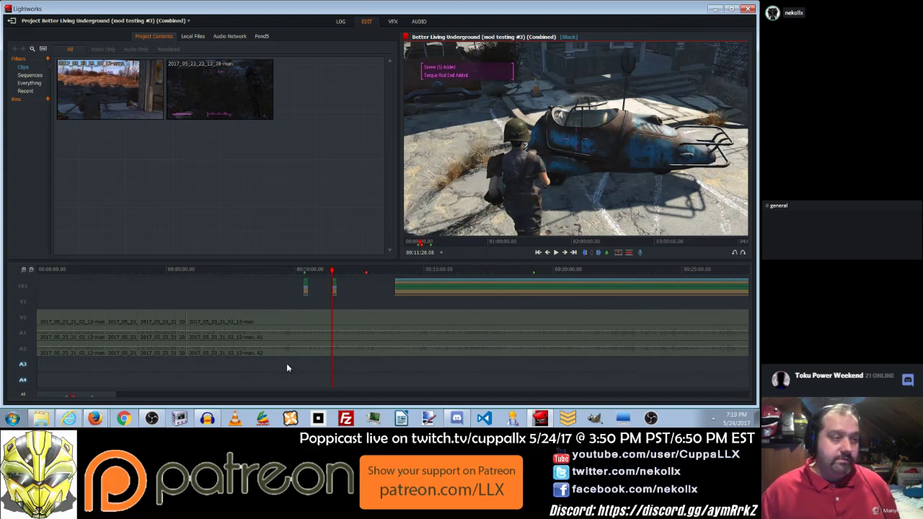
# Enable track FX1 and move the copied Vehicle Salvage title effect to the marker at 00:19:16.09.
pyautogui.click(24, 288)
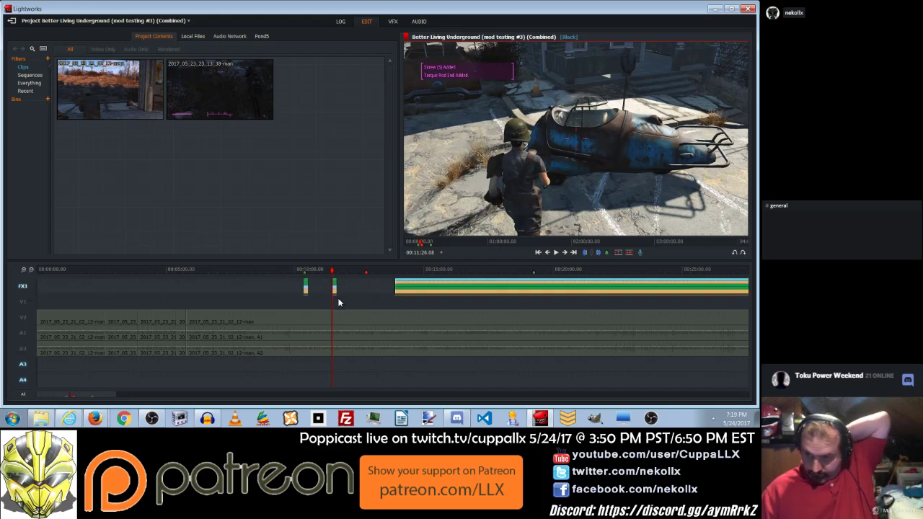
pyautogui.moveTo(334, 290); pyautogui.dragTo(541, 305)
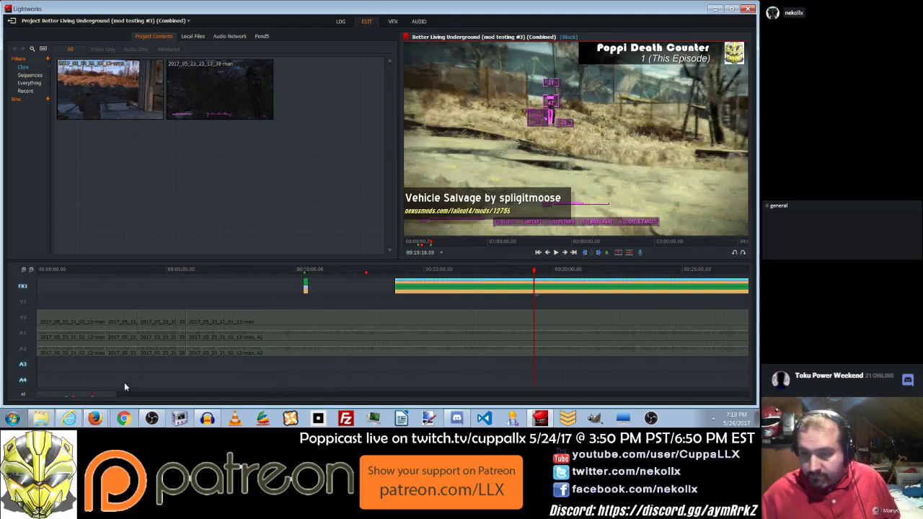
pyautogui.moveTo(115, 396); pyautogui.dragTo(128, 398)
pyautogui.moveTo(395, 270); pyautogui.dragTo(409, 283)
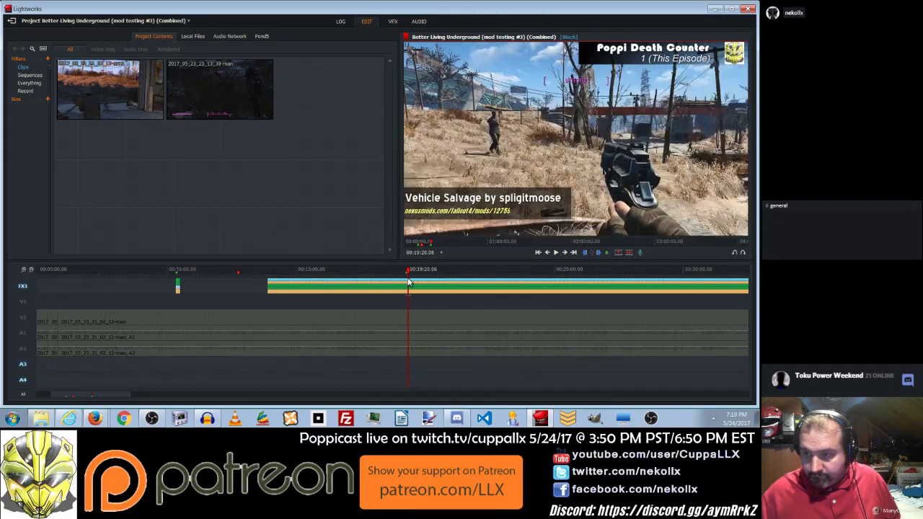
# Place the playhead on the copied Vehicle Salvage title at 00:19:23.26 and show the effect settings for that point.
pyautogui.moveTo(408, 282); pyautogui.dragTo(412, 282)
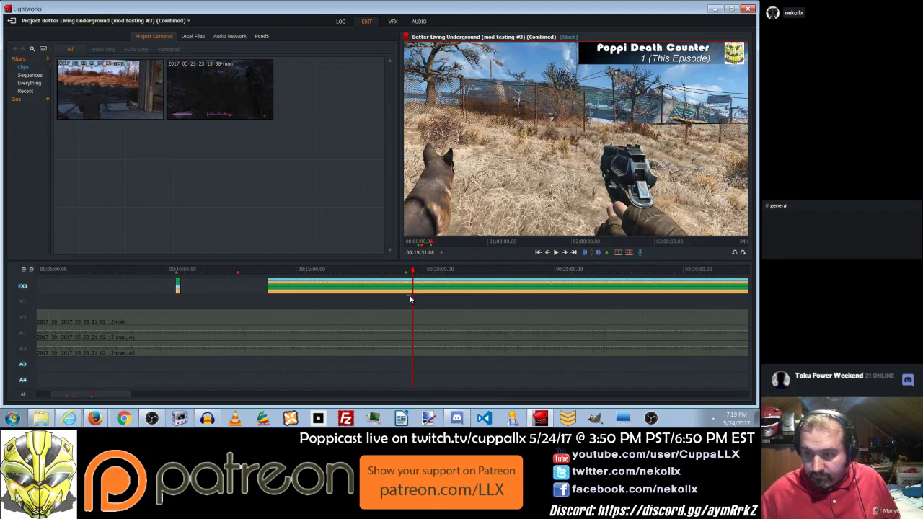
pyautogui.moveTo(414, 274); pyautogui.dragTo(408, 275)
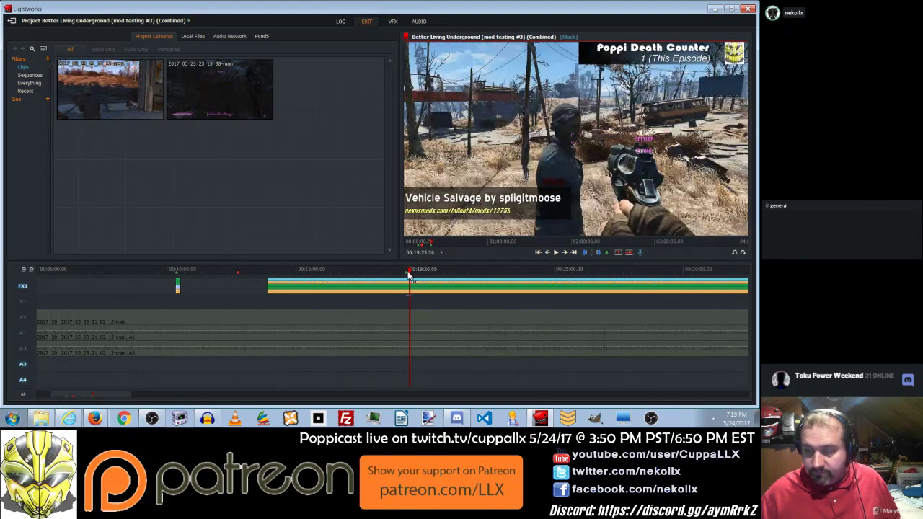
pyautogui.click(392, 22)
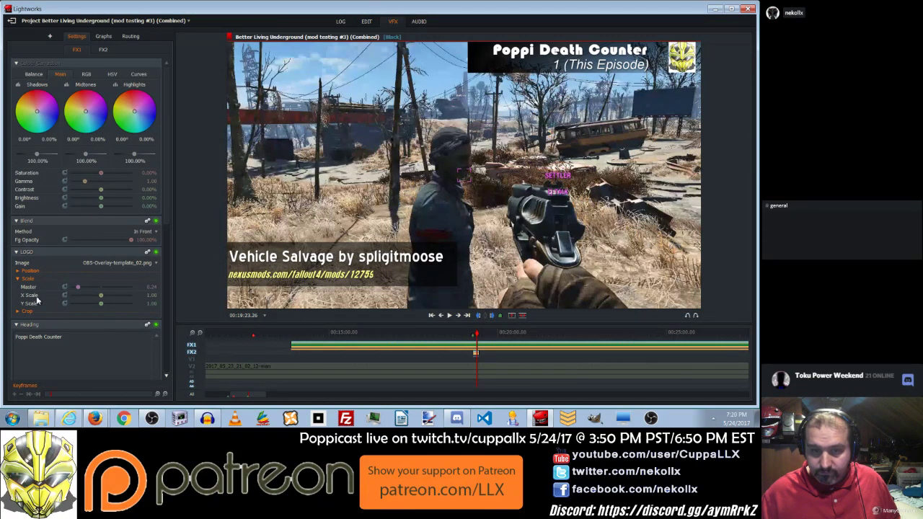
# Collapse the Blend, LOGO, Heading, Sub Heading and Shape settings of the Poppi Death Counter effect on FX1.
pyautogui.click(16, 221)
pyautogui.click(16, 231)
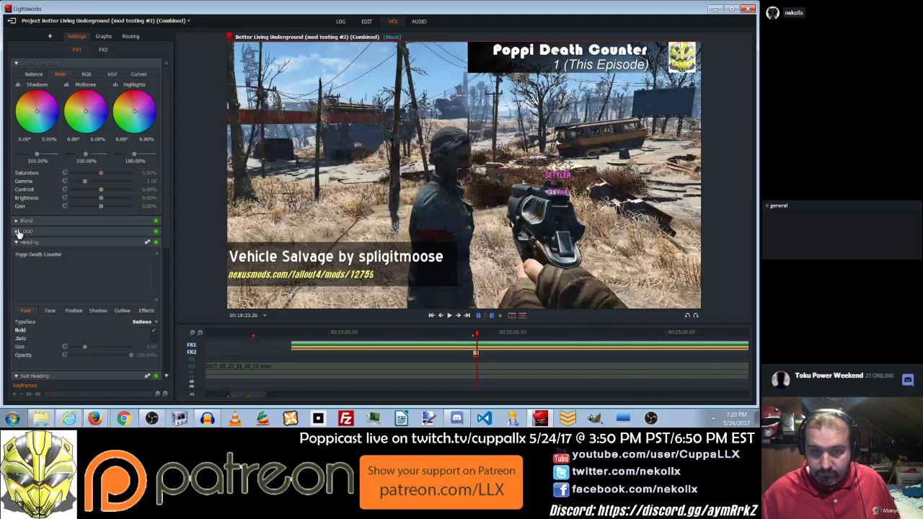
pyautogui.click(16, 242)
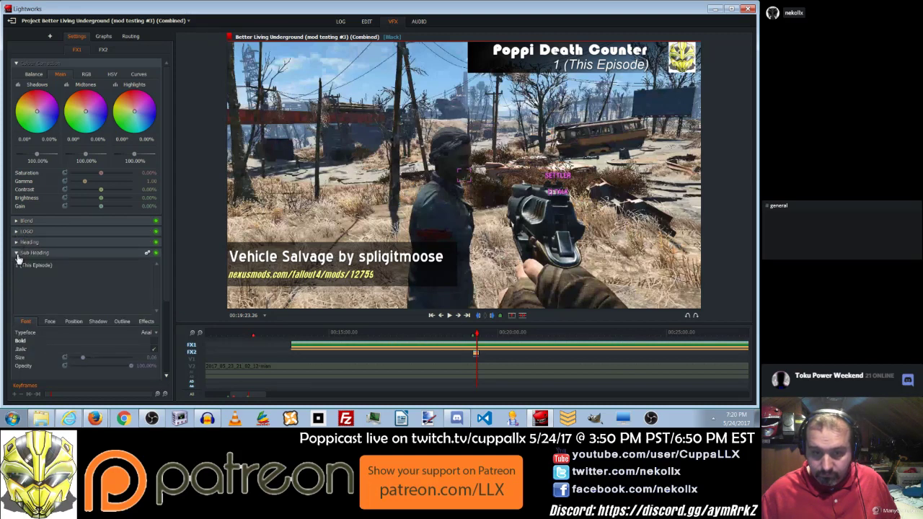
pyautogui.click(16, 253)
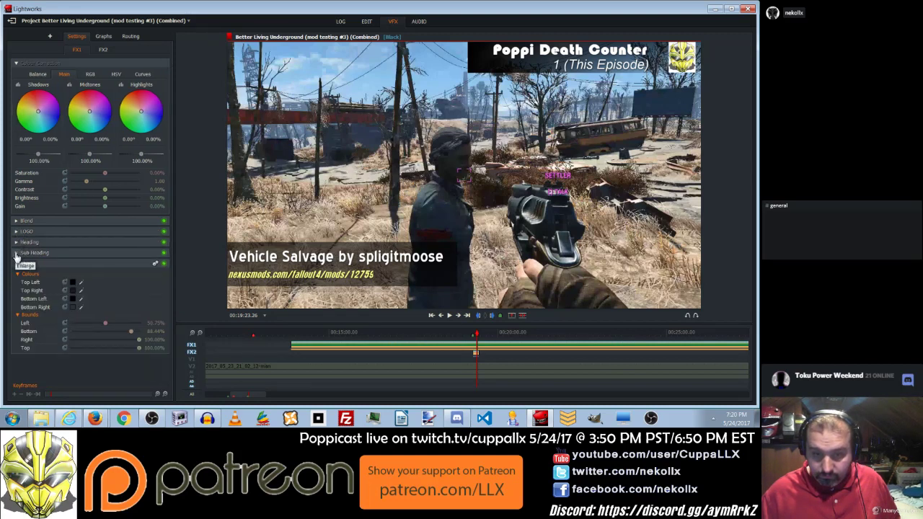
pyautogui.click(16, 263)
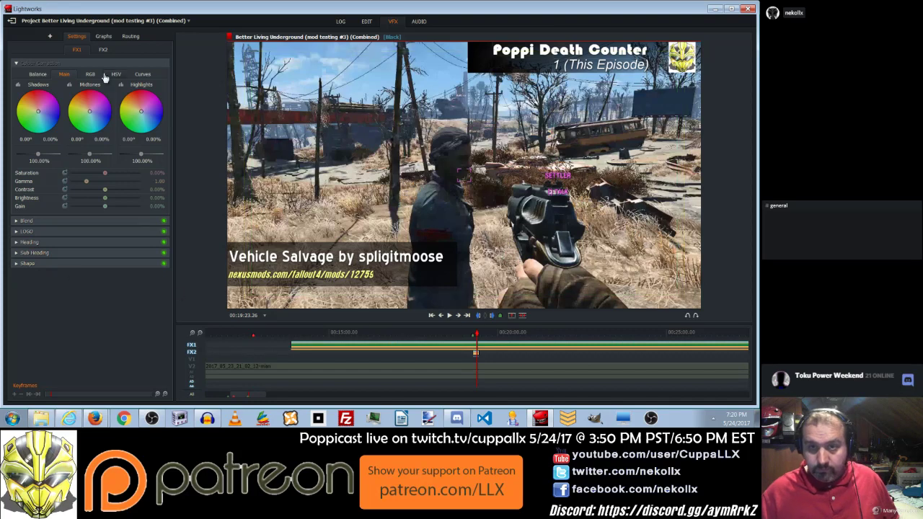
# Open the FX2 settings and delete the first letter of the copied Vehicle Salvage title's heading.
pyautogui.click(100, 49)
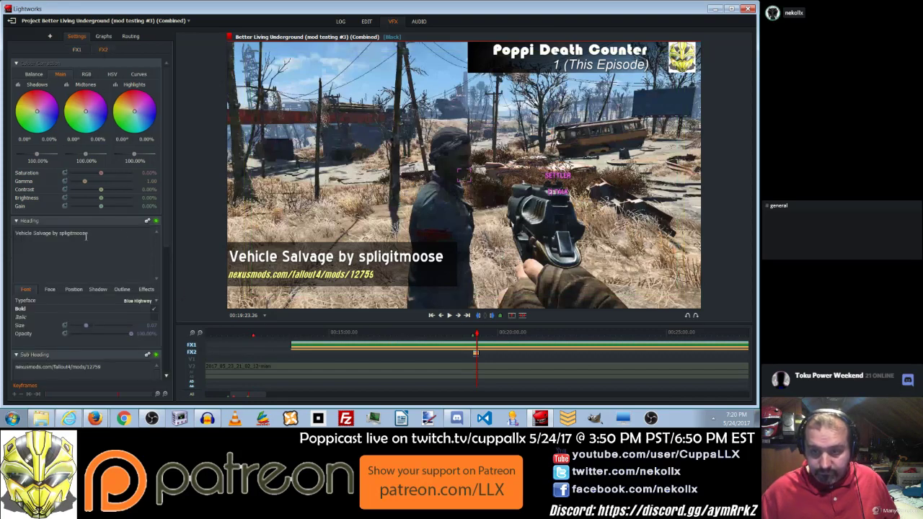
pyautogui.click(20, 235)
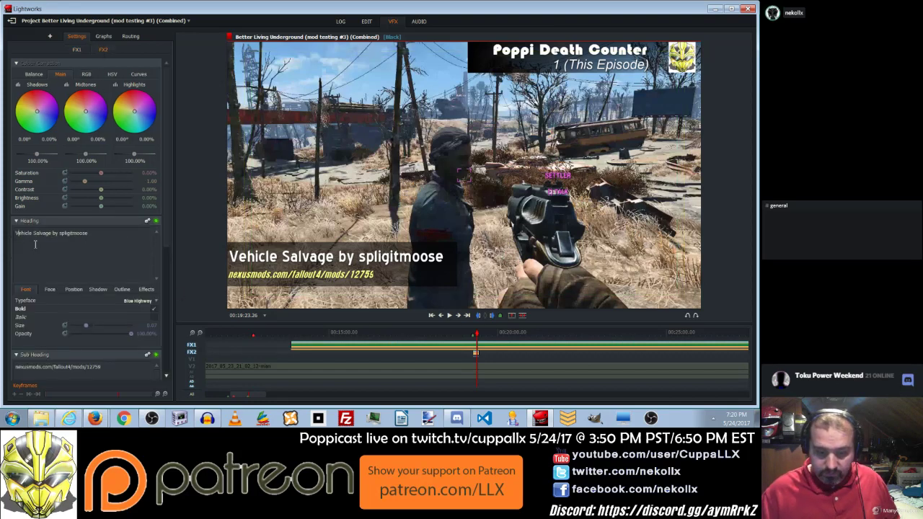
pyautogui.press('BackSpace')
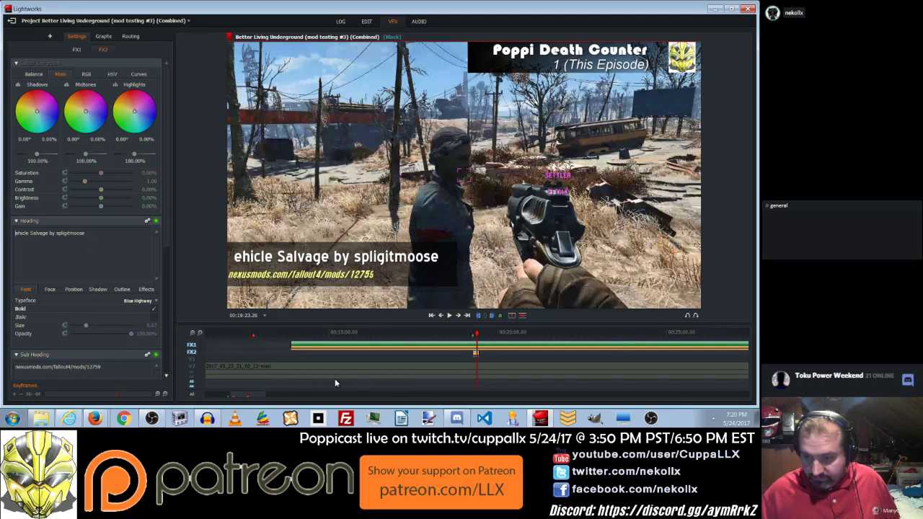
# Check the original Vehicle Salvage title at 00:10:26.21, and return to the copy's FX2 settings at 00:19:23.28.
pyautogui.click(254, 397)
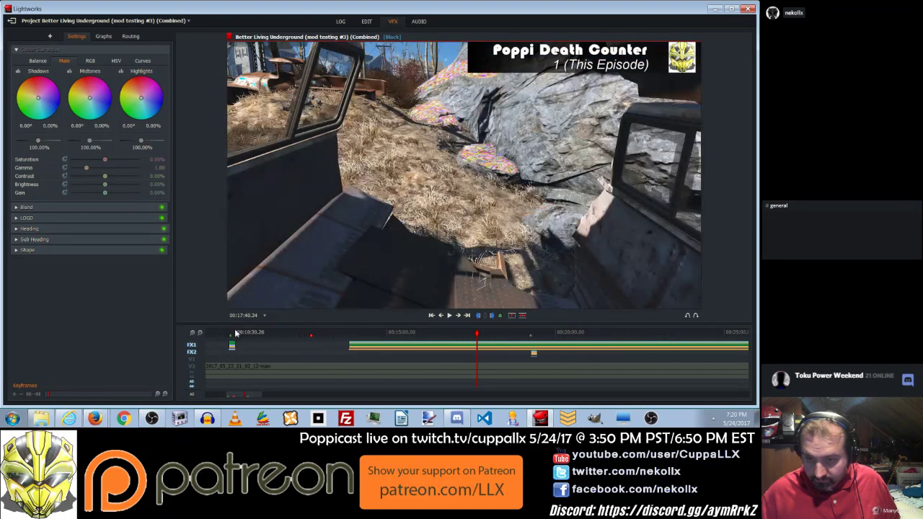
pyautogui.click(233, 333)
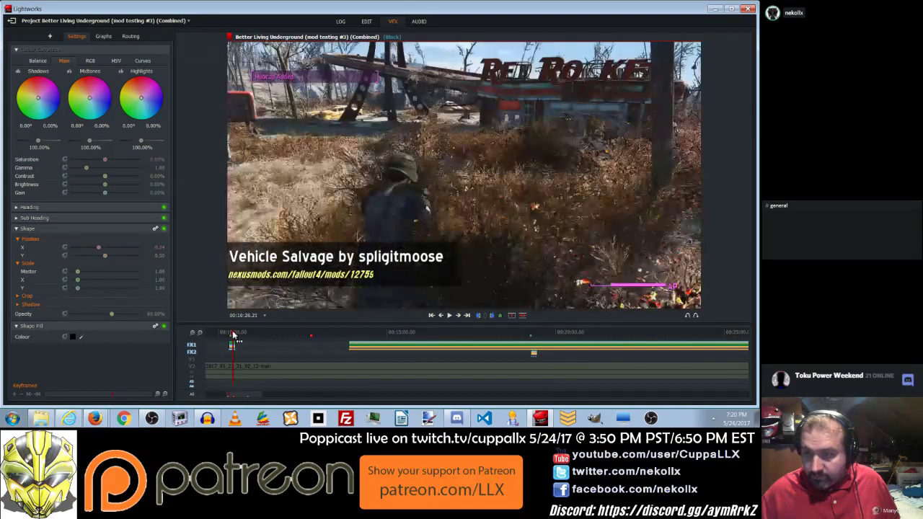
pyautogui.click(535, 335)
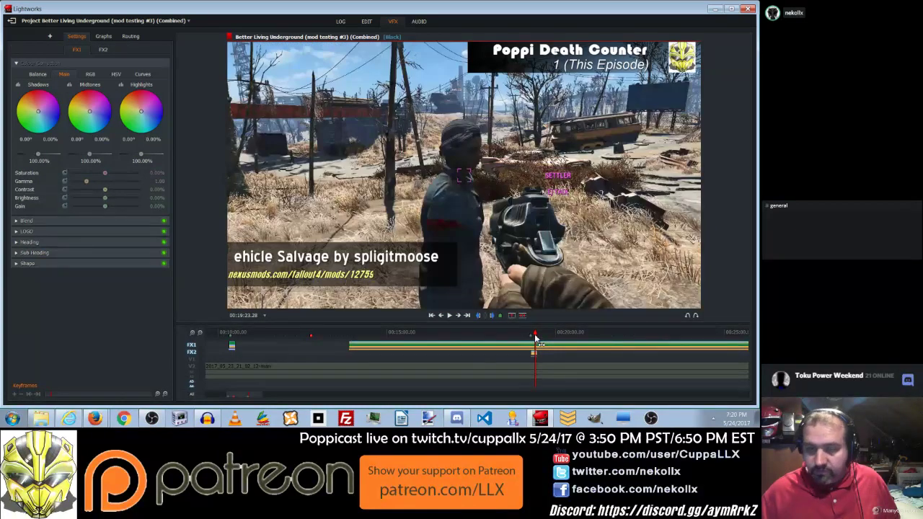
pyautogui.click(103, 49)
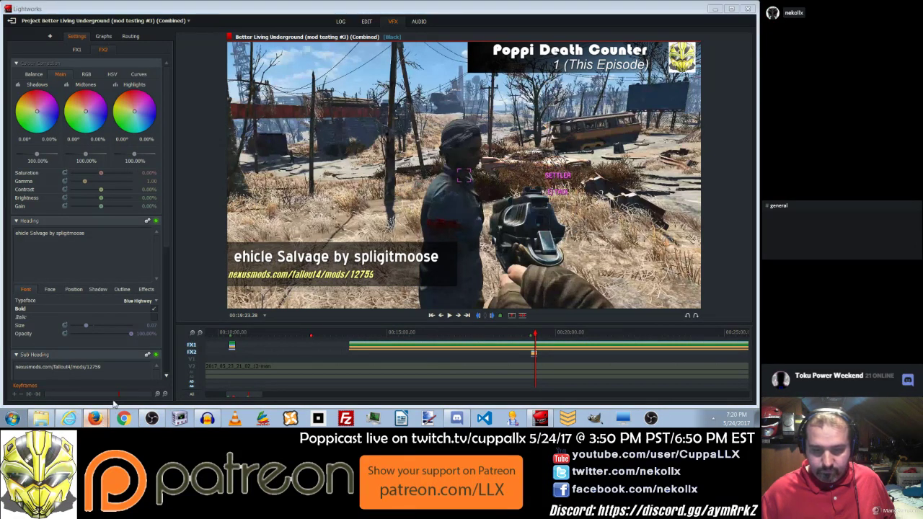
# Switch to Firefox, open the Live Dismemberment mod page on Nexus Mods and select its title and author line.
pyautogui.click(101, 418)
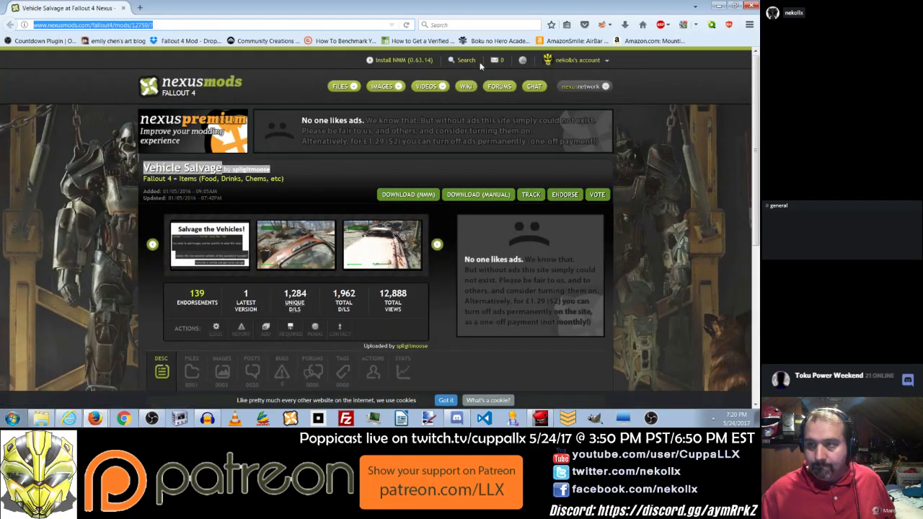
pyautogui.write('ve')
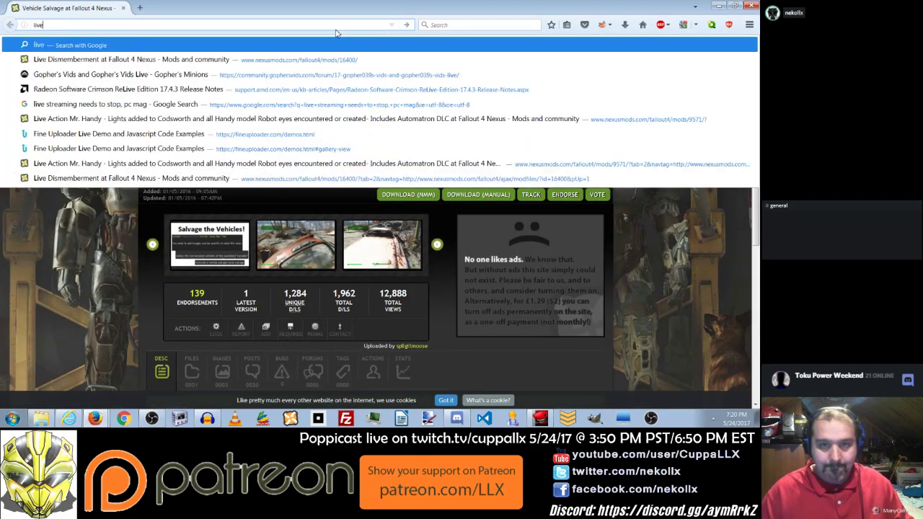
pyautogui.press('Return')
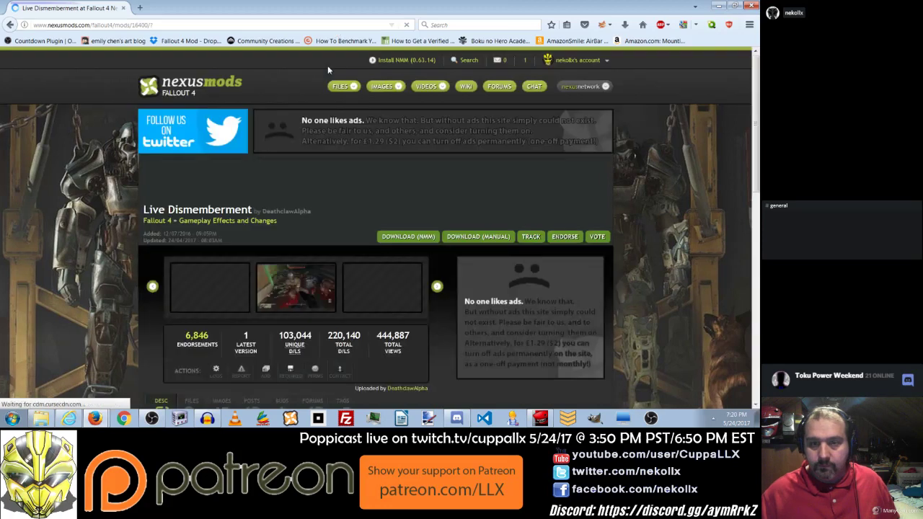
pyautogui.moveTo(316, 212); pyautogui.dragTo(147, 210)
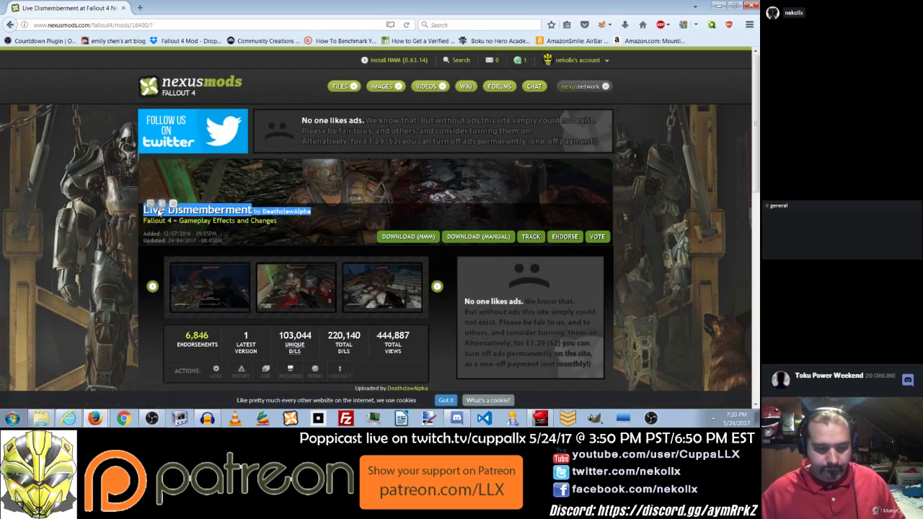
# Check the Nexus Mods notifications and open the linked news post in a new tab.
pyautogui.click(524, 62)
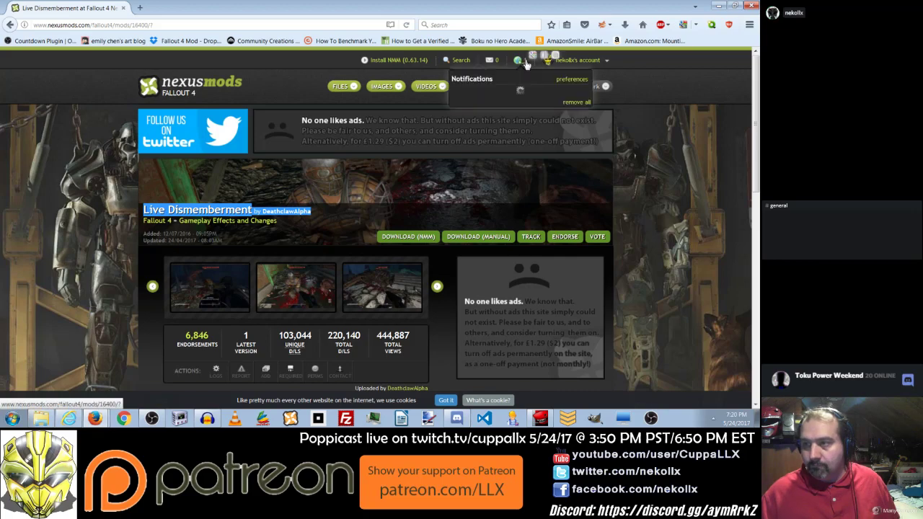
pyautogui.rightClick(520, 96)
pyautogui.click(555, 105)
pyautogui.click(148, 8)
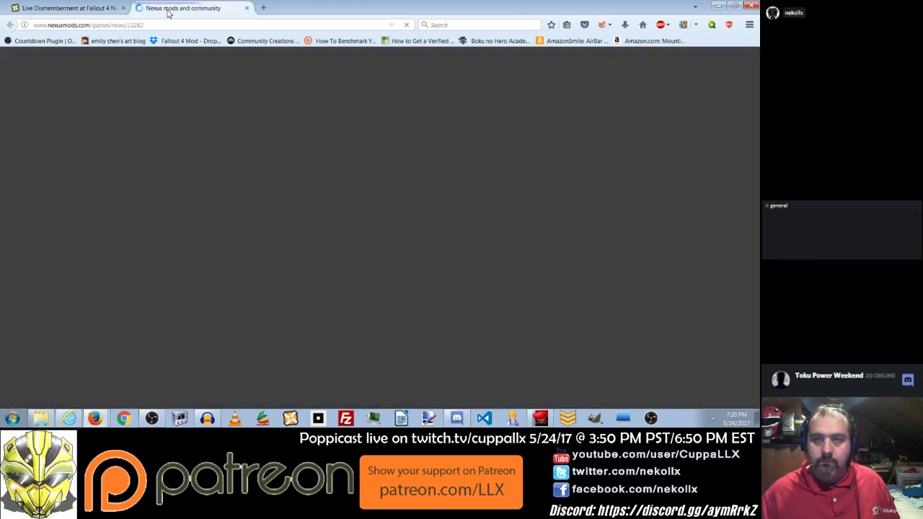
# Look through the featured mods in the news post and open Realistic Crippled Limbs Effects and Master of Disguise in new tabs.
pyautogui.scroll(-3, 133, 101)
pyautogui.scroll(-3, 134, 100)
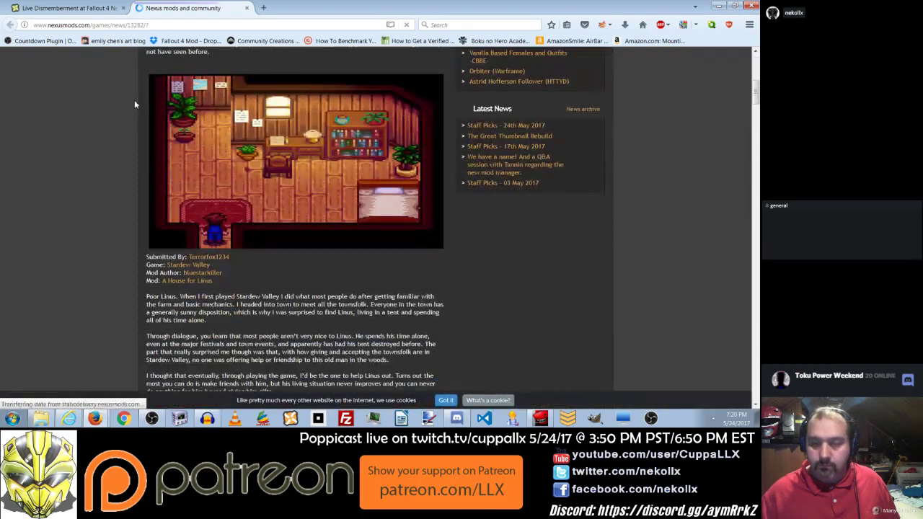
pyautogui.scroll(-6, 119, 115)
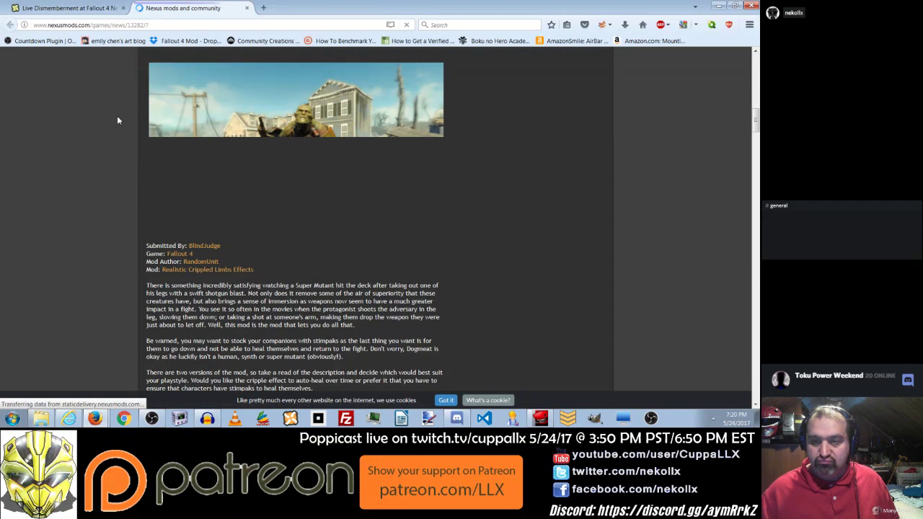
pyautogui.scroll(-2, 118, 120)
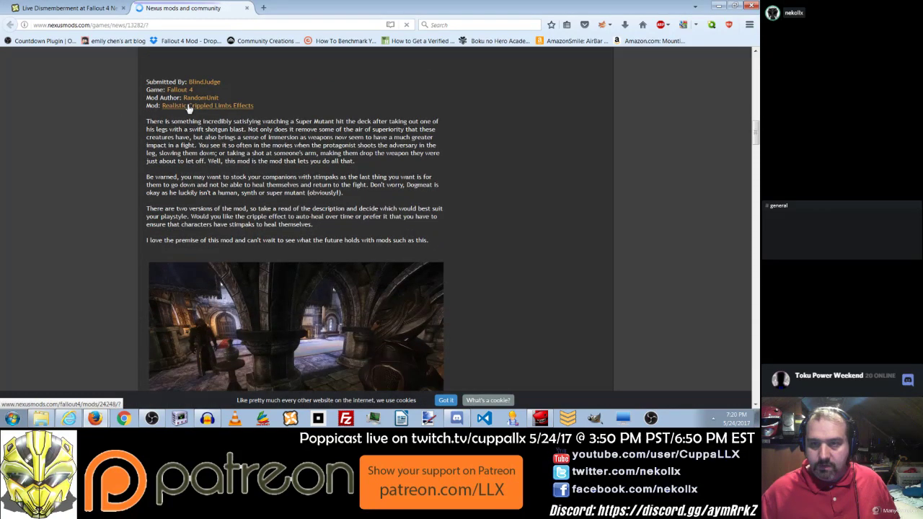
pyautogui.middleClick(189, 107)
pyautogui.scroll(-3, 119, 145)
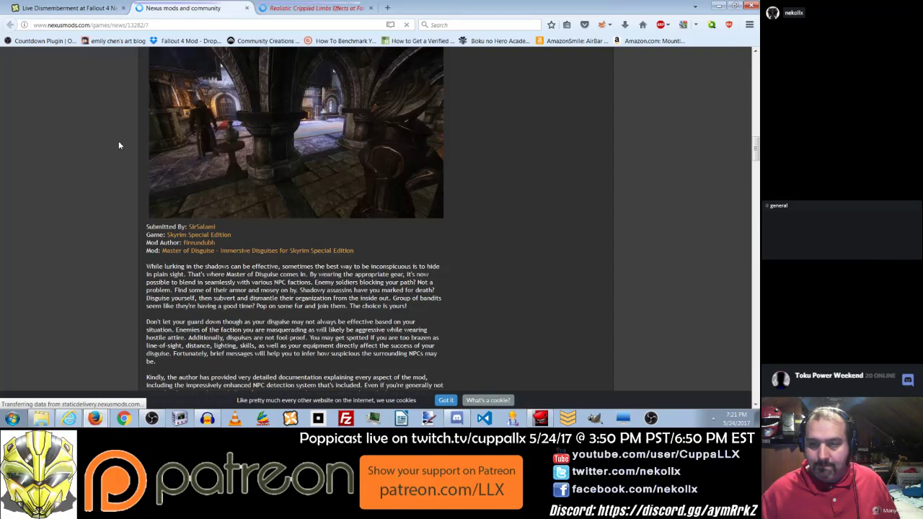
pyautogui.scroll(-1, 119, 146)
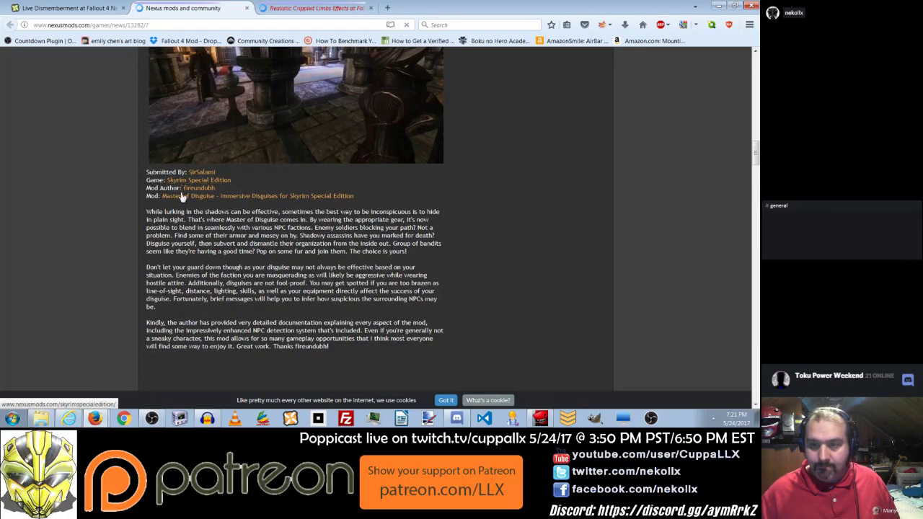
pyautogui.rightClick(182, 196)
pyautogui.click(209, 203)
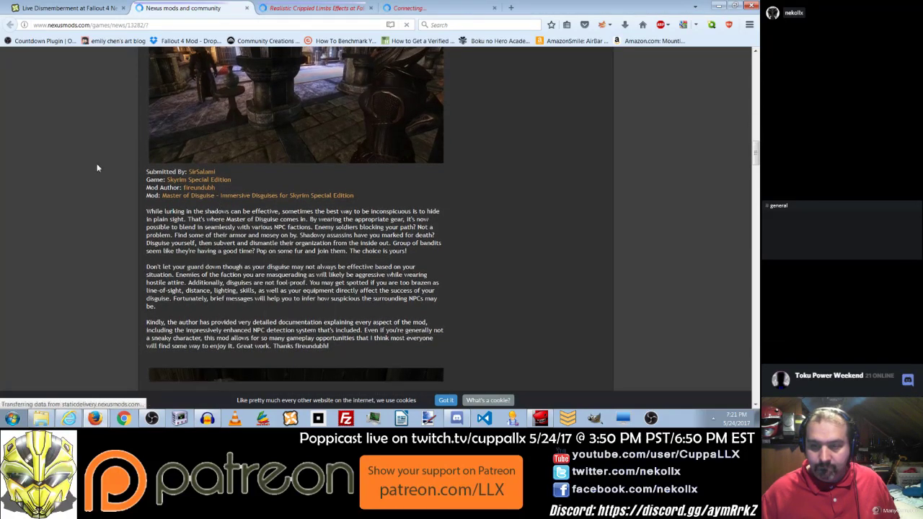
# Skim the rest of the news post down to its comments and close its tab.
pyautogui.scroll(-5, 98, 165)
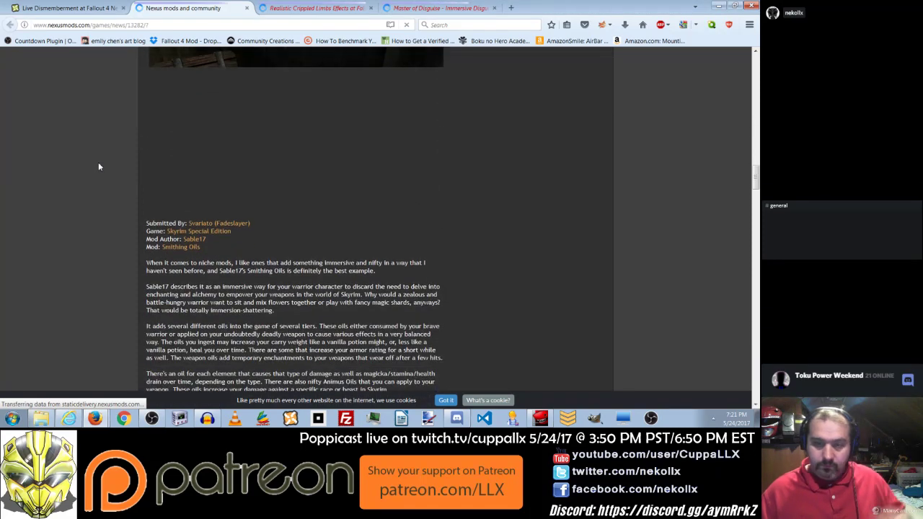
pyautogui.scroll(-4, 101, 164)
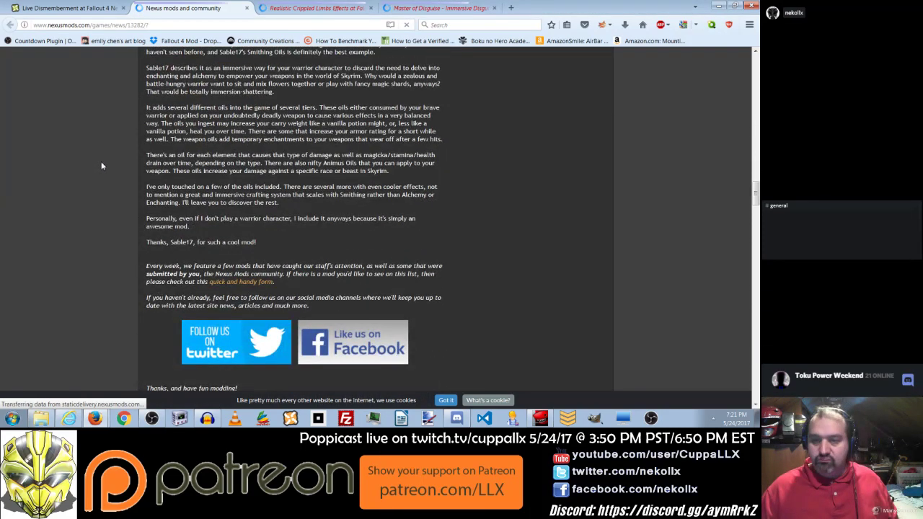
pyautogui.scroll(-3, 101, 162)
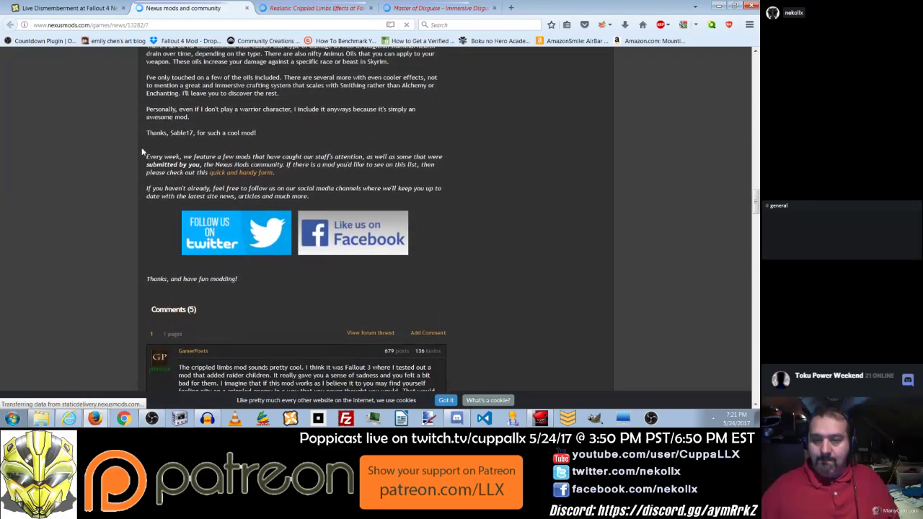
pyautogui.click(247, 8)
# Read the Realistic Crippled Limbs Effects description, including its versions and the plugin load order instructions.
pyautogui.scroll(-3, 207, 171)
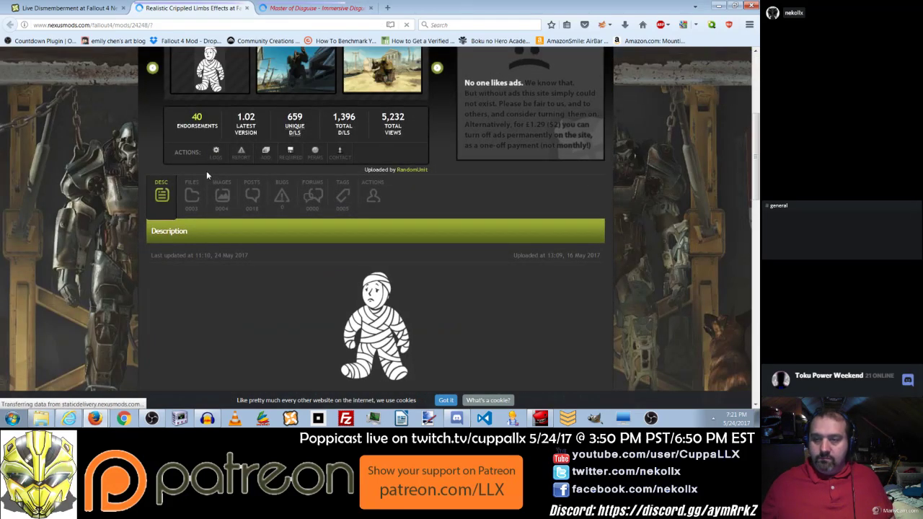
pyautogui.scroll(-2, 267, 297)
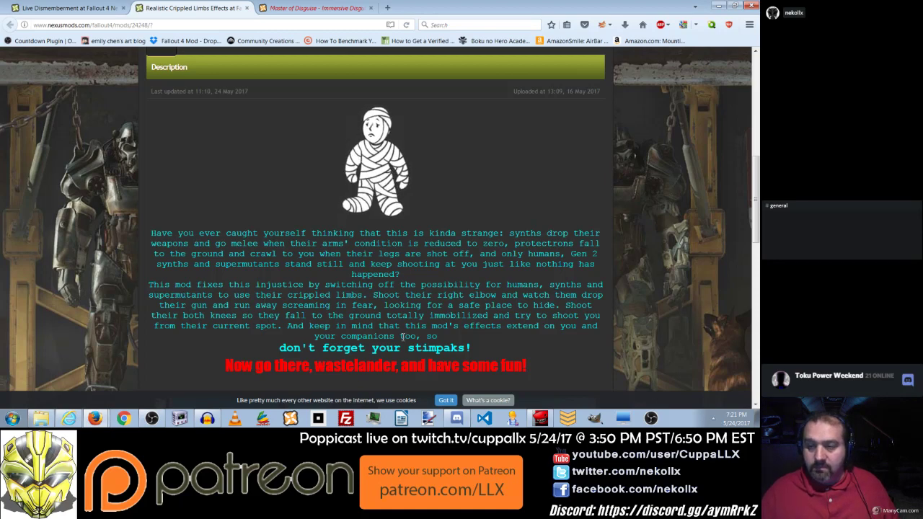
pyautogui.scroll(-3, 402, 336)
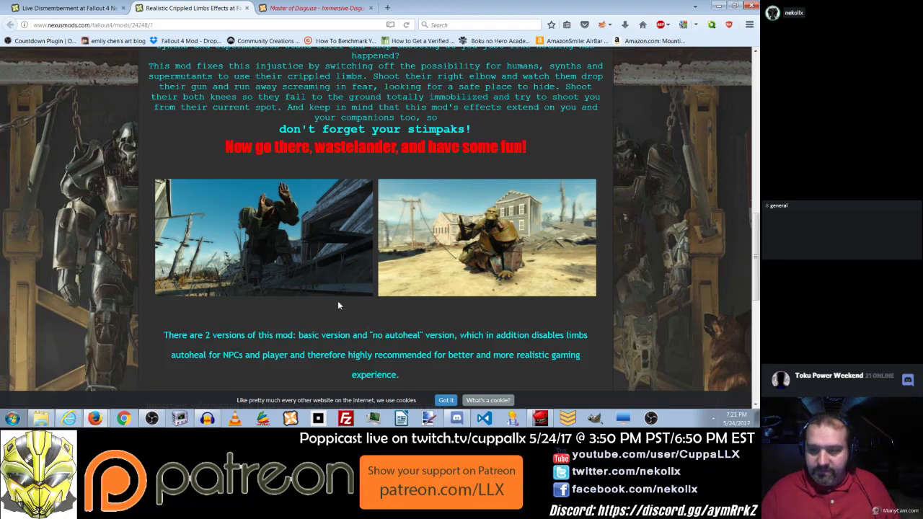
pyautogui.scroll(-2, 338, 306)
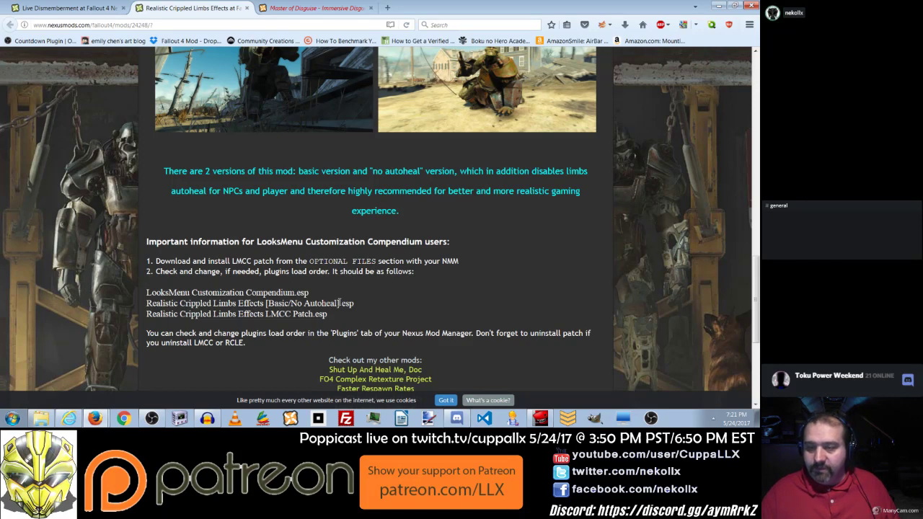
pyautogui.scroll(-2, 339, 303)
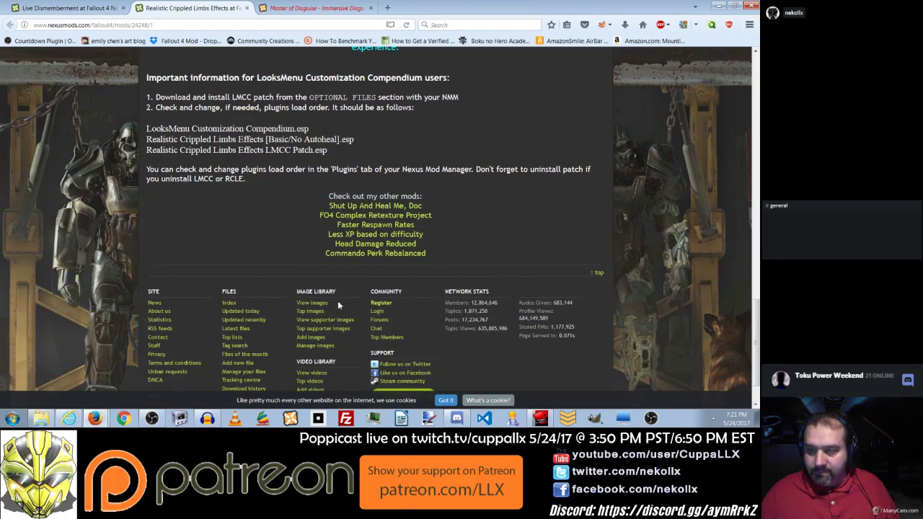
pyautogui.scroll(6, 338, 301)
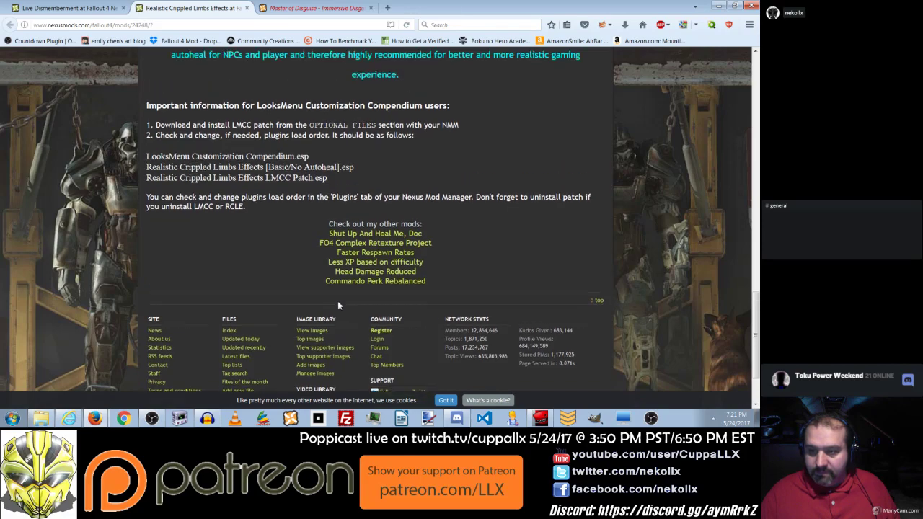
# Look over the Master of Disguise mod page, including its screenshots and the overview in its description.
pyautogui.click(338, 8)
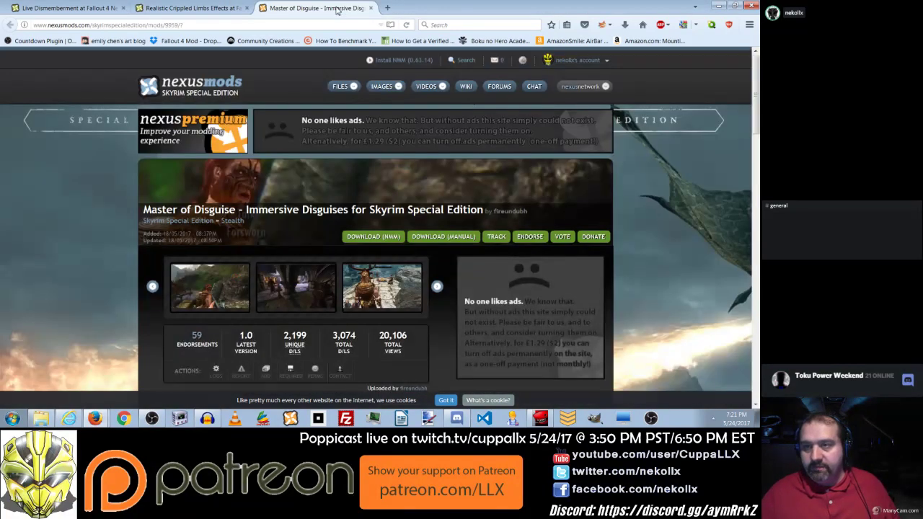
pyautogui.scroll(-2, 243, 255)
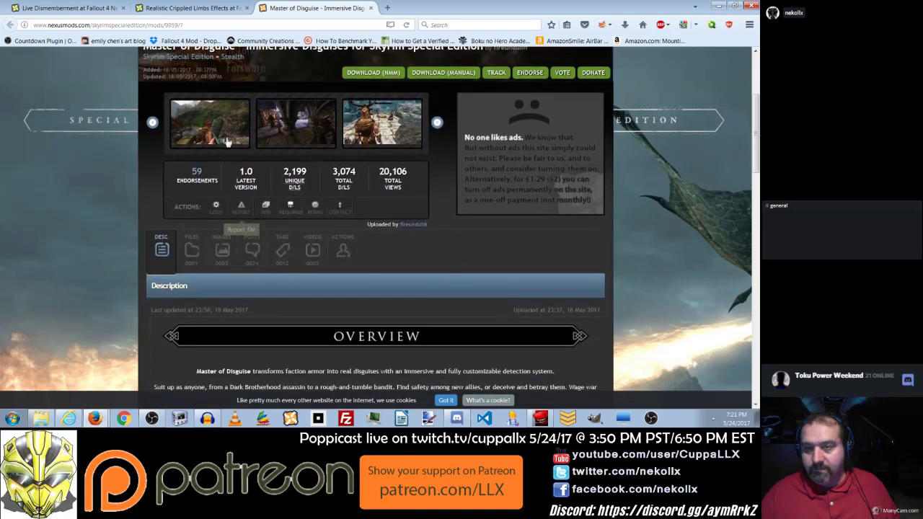
pyautogui.click(209, 123)
pyautogui.click(227, 138)
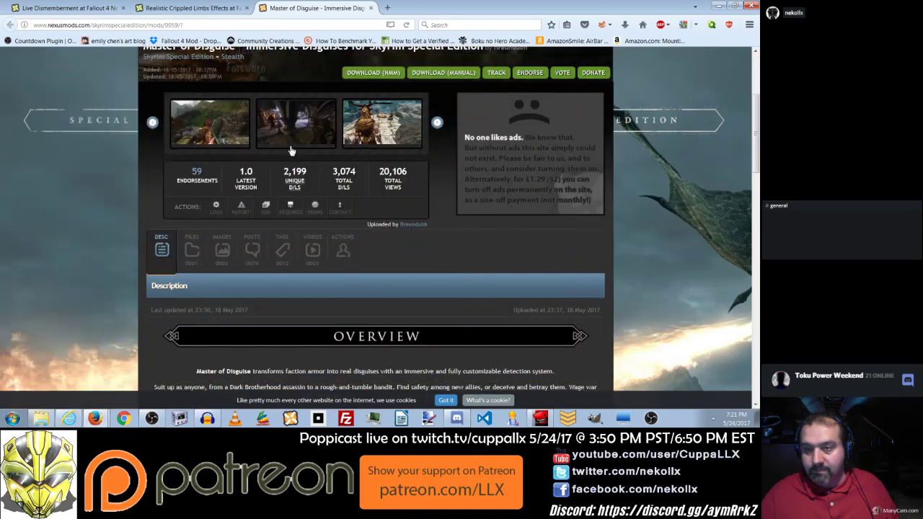
pyautogui.scroll(-1, 294, 161)
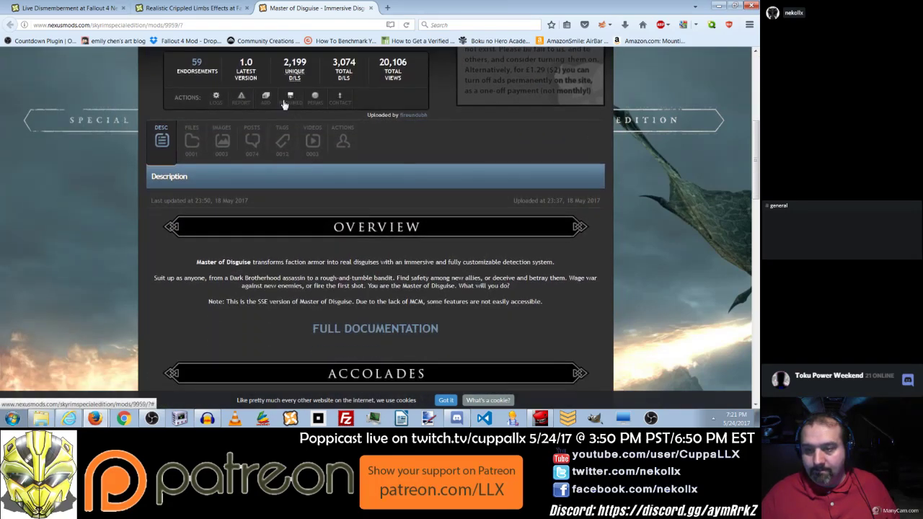
# Replace the title's heading with the mod name and author from the Live Dismemberment page, and set the background shape's X scale to 1.18.
pyautogui.click(84, 7)
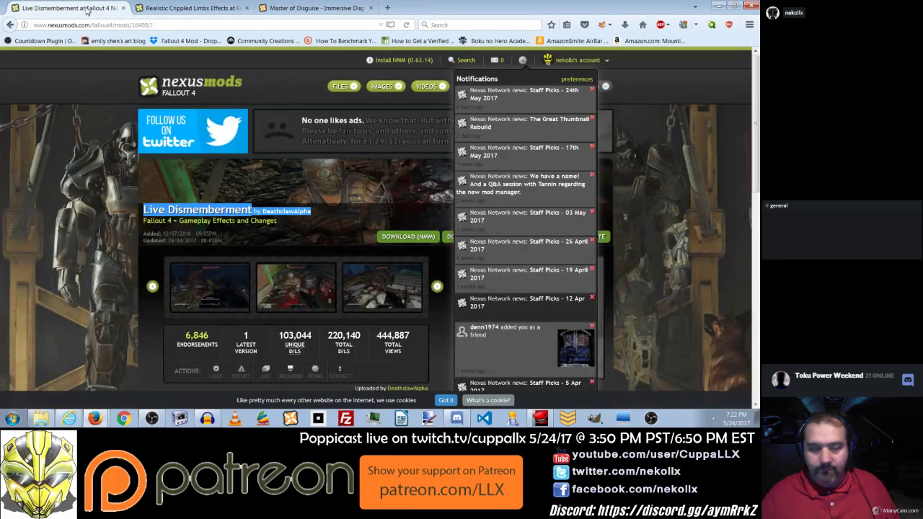
pyautogui.click(666, 249)
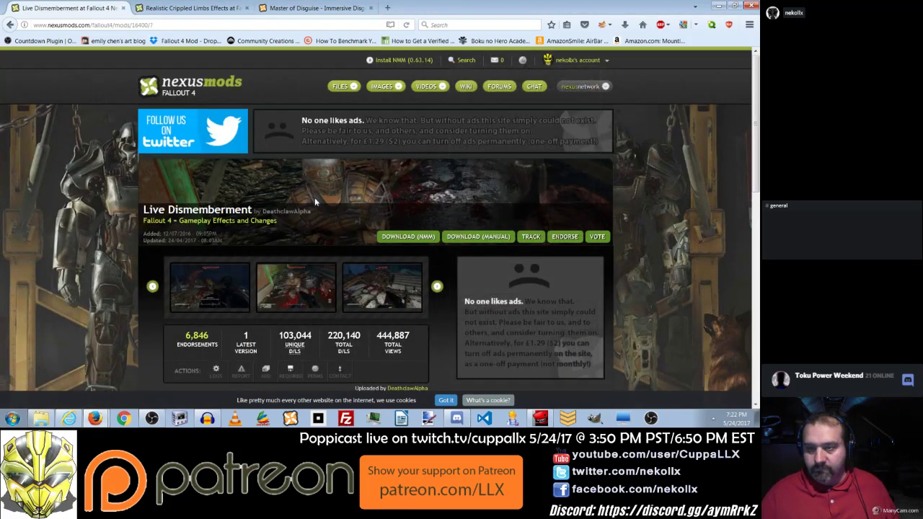
pyautogui.moveTo(314, 210); pyautogui.dragTo(143, 210)
pyautogui.hotkey('ctrl', 'c')
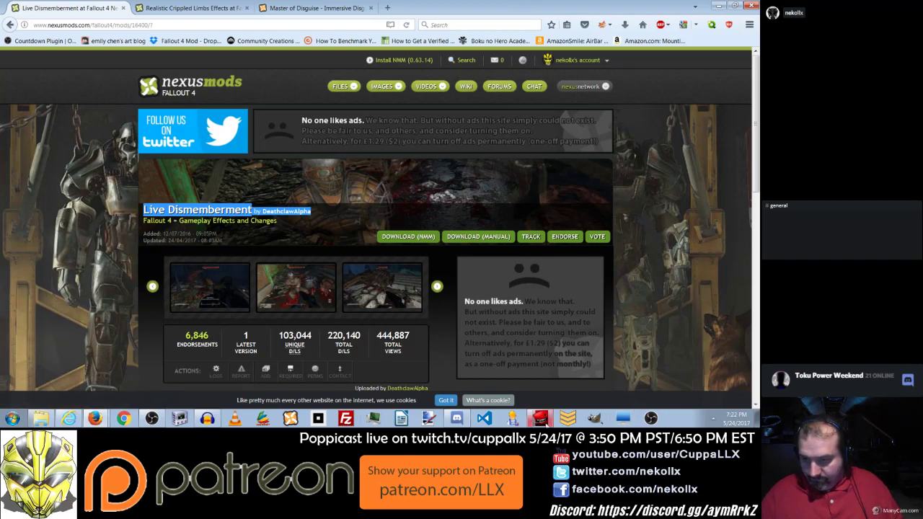
pyautogui.click(539, 418)
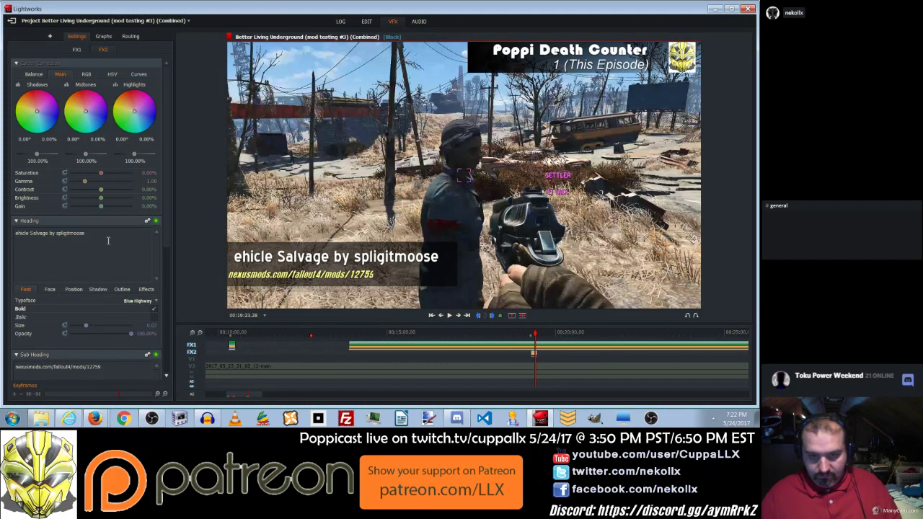
pyautogui.hotkey('ctrl', 'v')
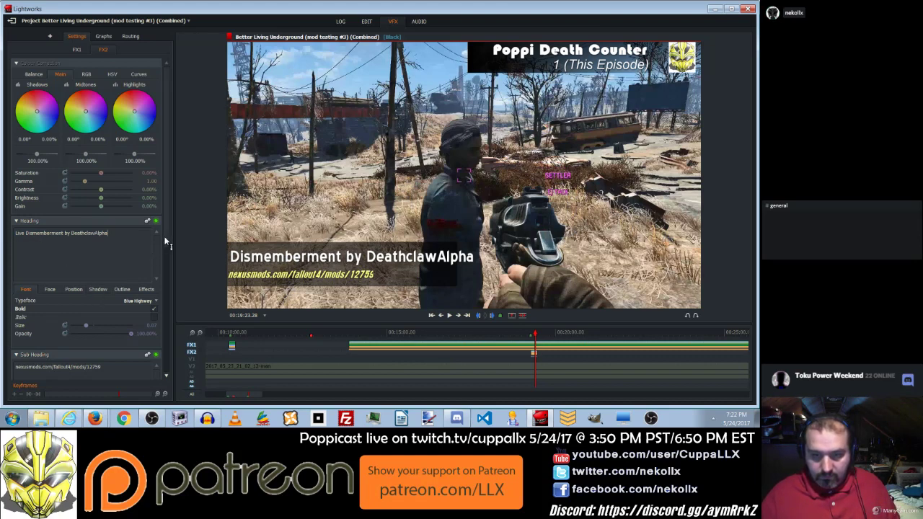
pyautogui.scroll(-10, 165, 244)
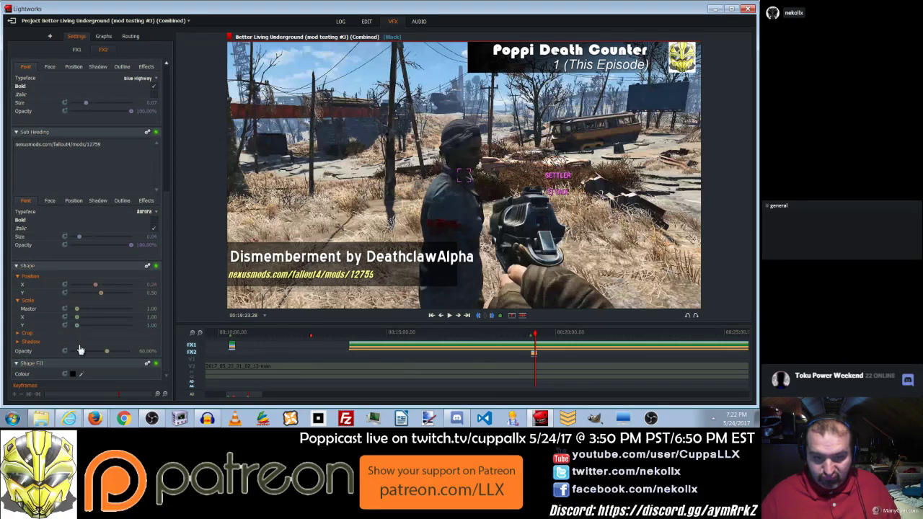
pyautogui.moveTo(78, 320); pyautogui.dragTo(78, 320)
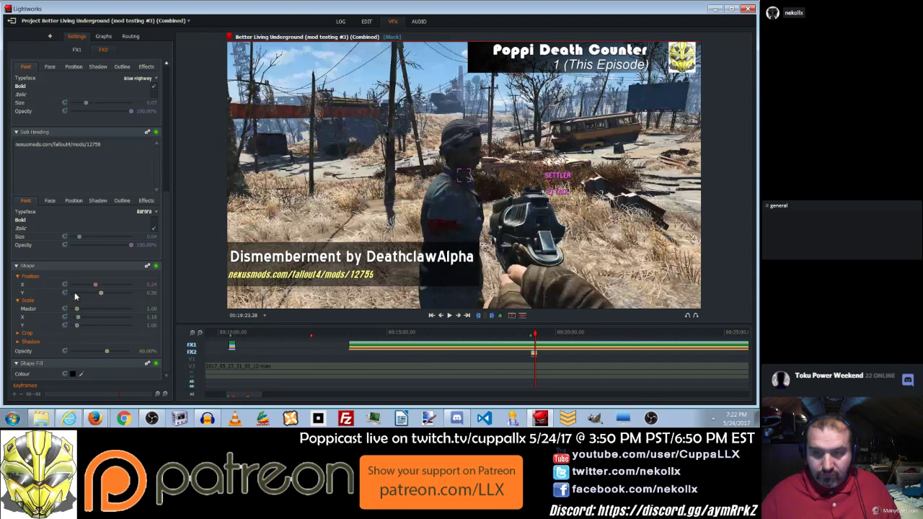
# Replace the title's subheading with the Live Dismemberment page address, nexusmods.com/fallout4/mods/16400.
pyautogui.click(124, 418)
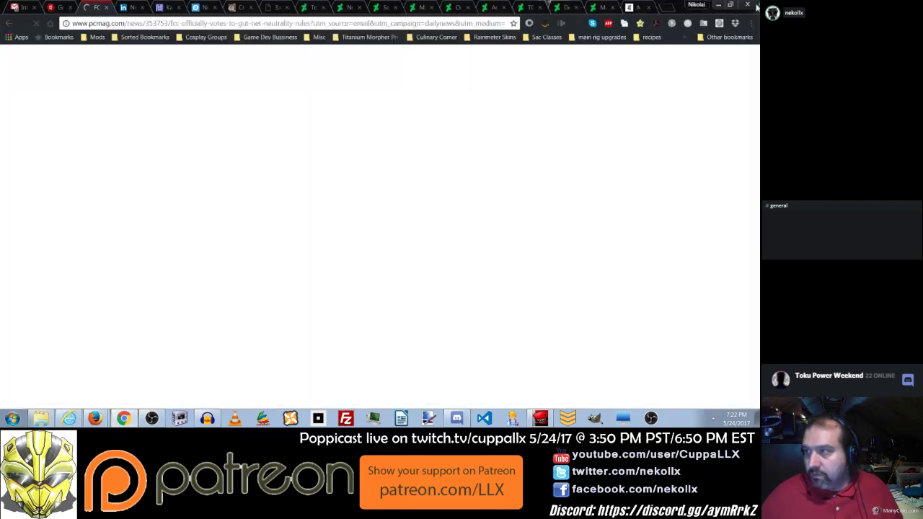
pyautogui.click(754, 6)
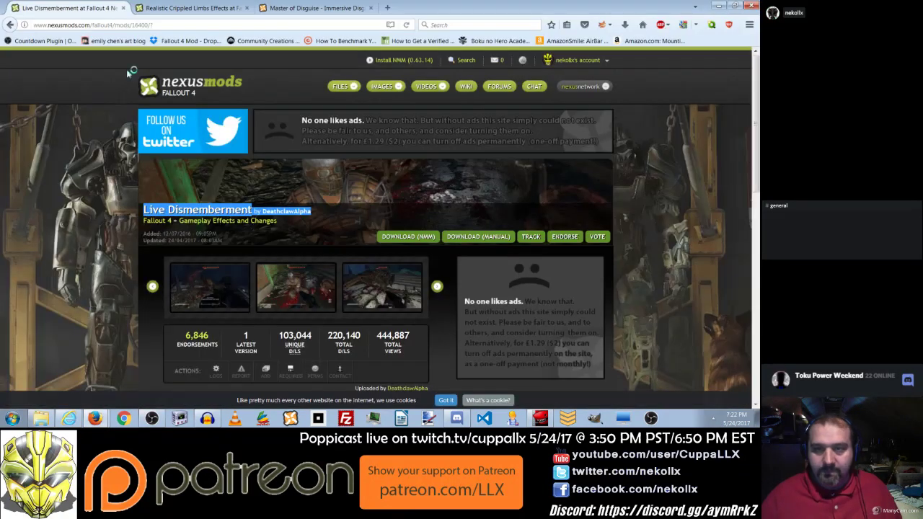
pyautogui.click(101, 418)
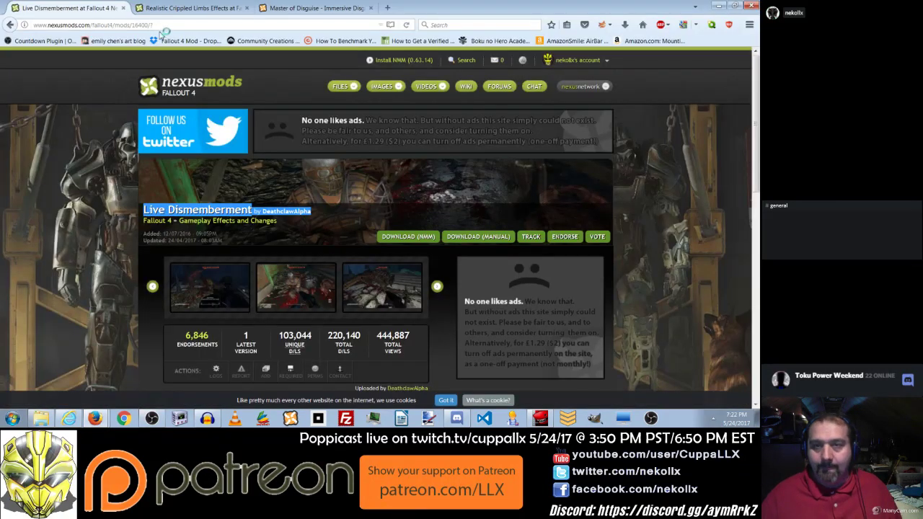
pyautogui.moveTo(50, 25); pyautogui.dragTo(147, 24)
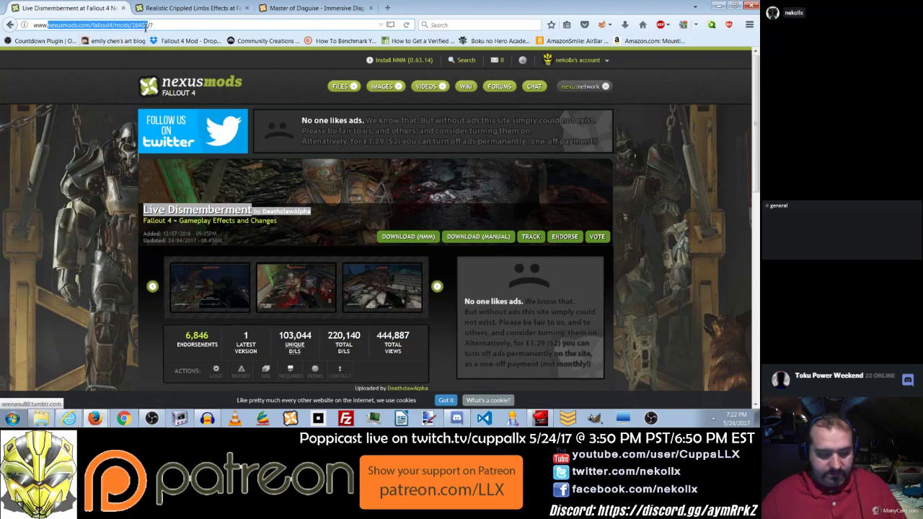
pyautogui.click(715, 6)
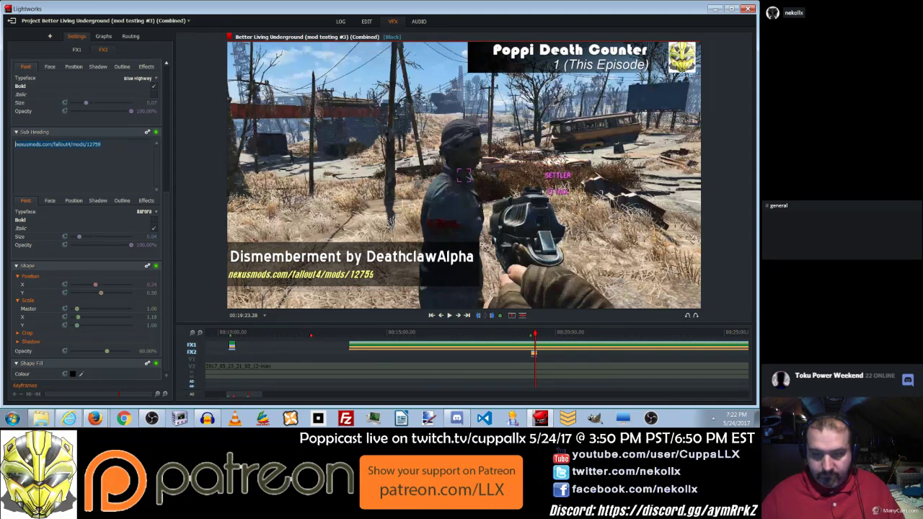
pyautogui.write('nexusmods.com/fallout4/mods/16400')
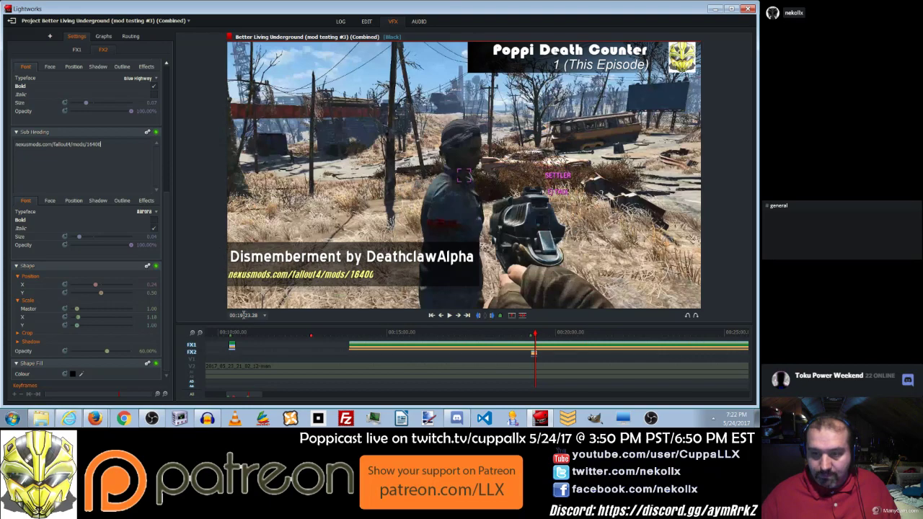
# Review the sequence from about 00:10:16 onward in the effects view, then continue in the editing view with the timeline zoomed out.
pyautogui.click(228, 336)
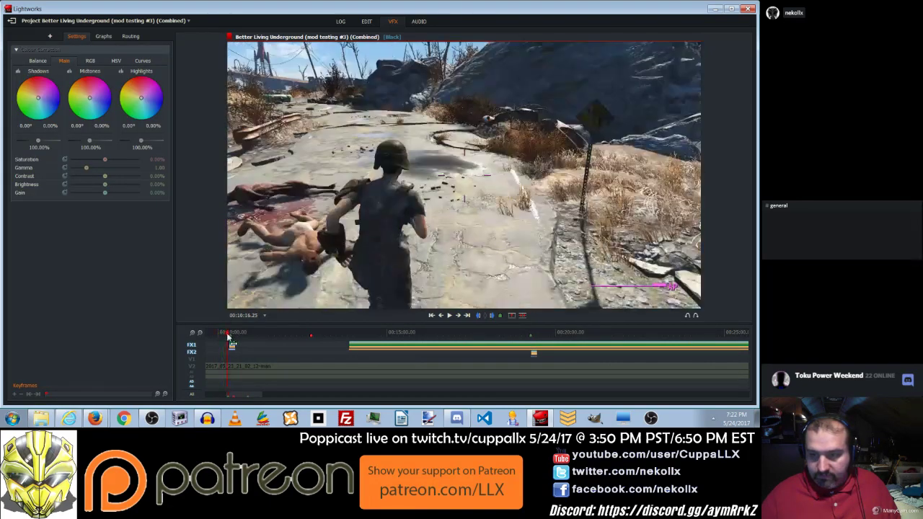
pyautogui.moveTo(229, 336); pyautogui.dragTo(540, 353)
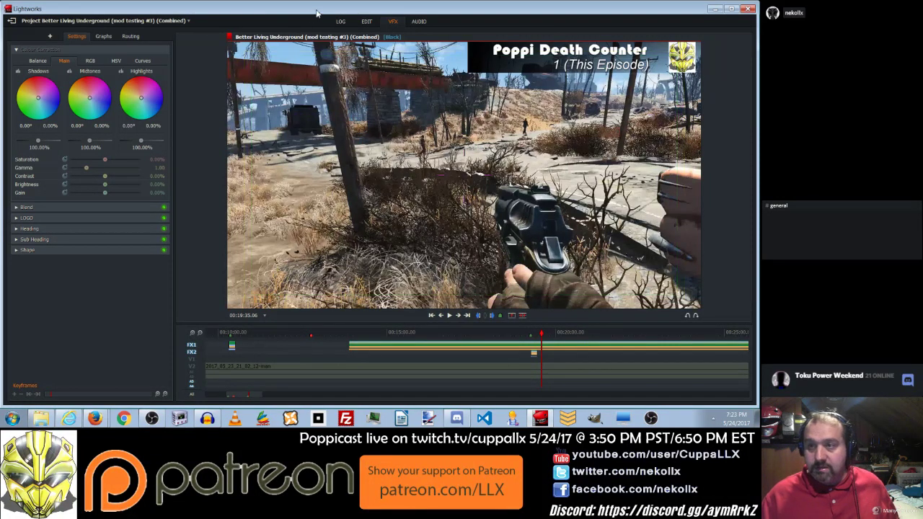
pyautogui.click(367, 21)
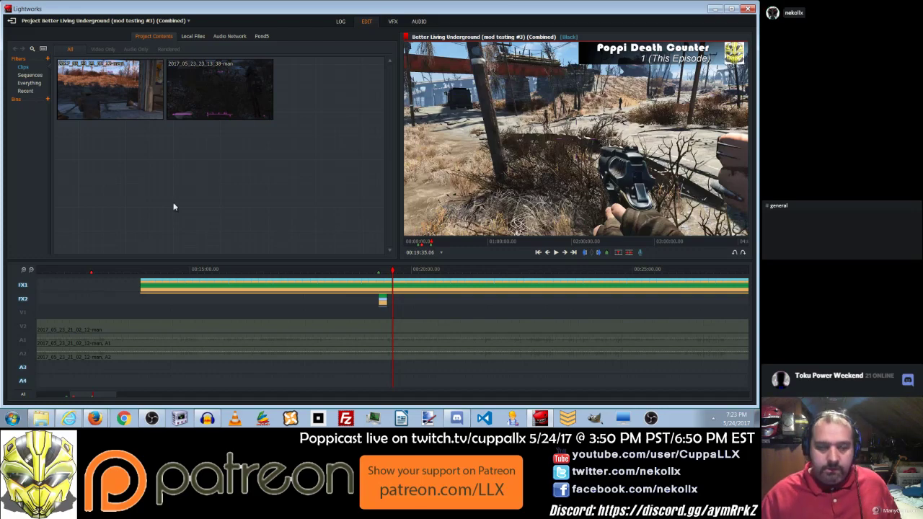
pyautogui.click(109, 398)
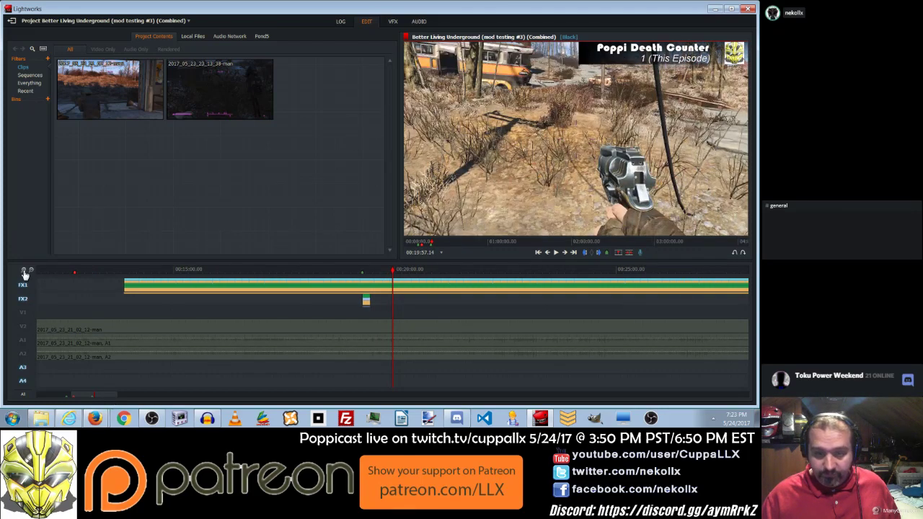
pyautogui.click(31, 271)
pyautogui.click(31, 271)
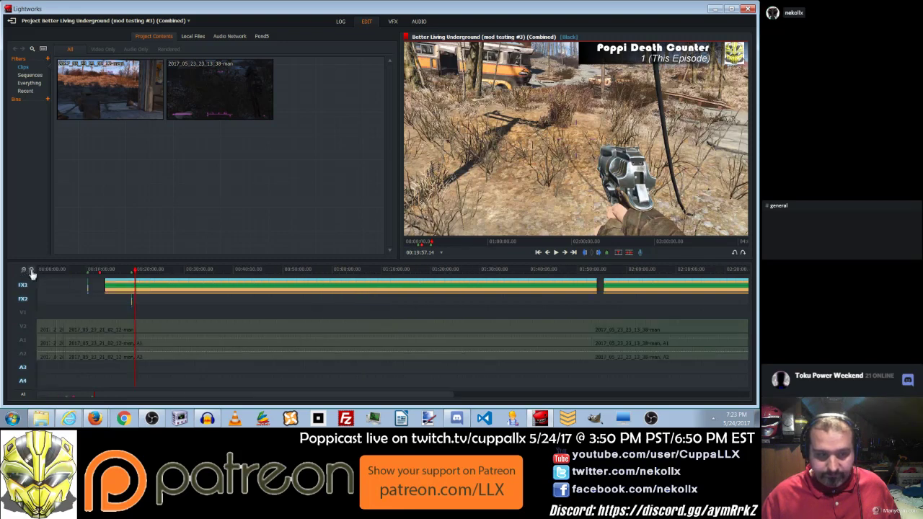
pyautogui.click(31, 271)
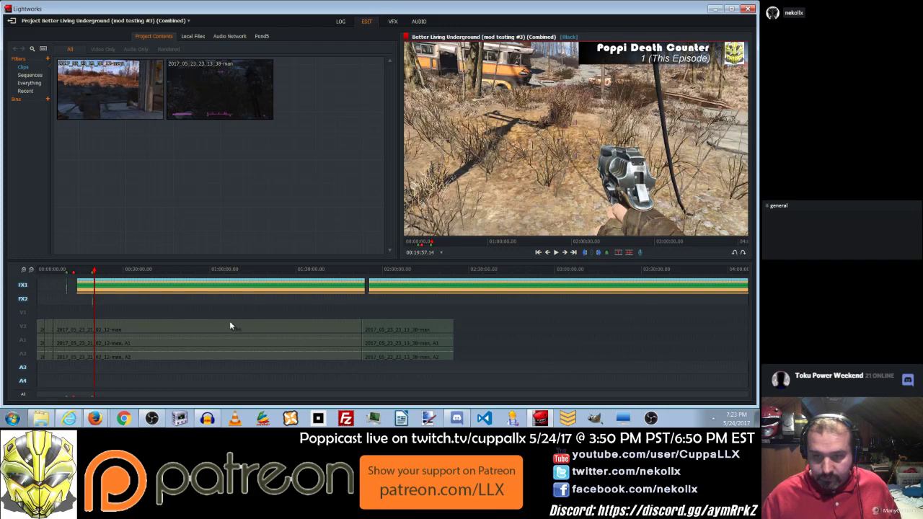
pyautogui.moveTo(283, 272); pyautogui.dragTo(90, 296)
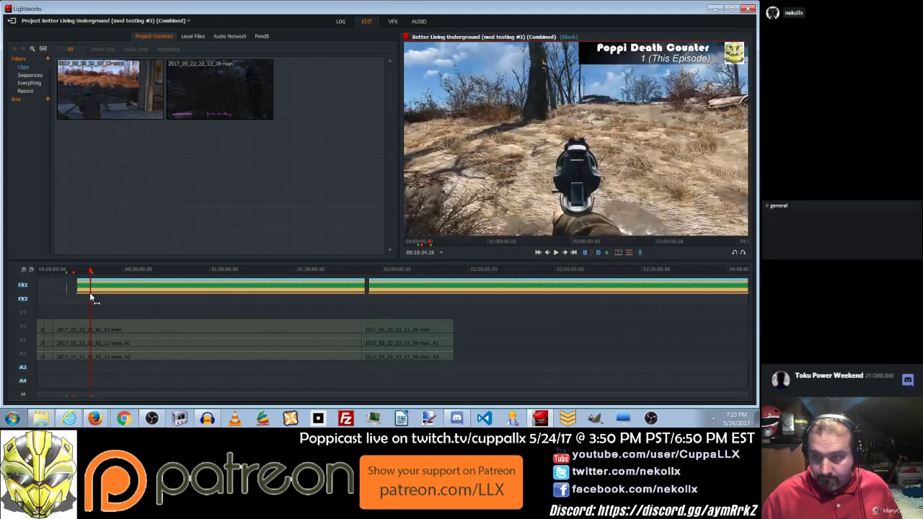
# Play the sequence from about 00:18:34 and enable tracks V2, A1 and A2.
pyautogui.click(555, 252)
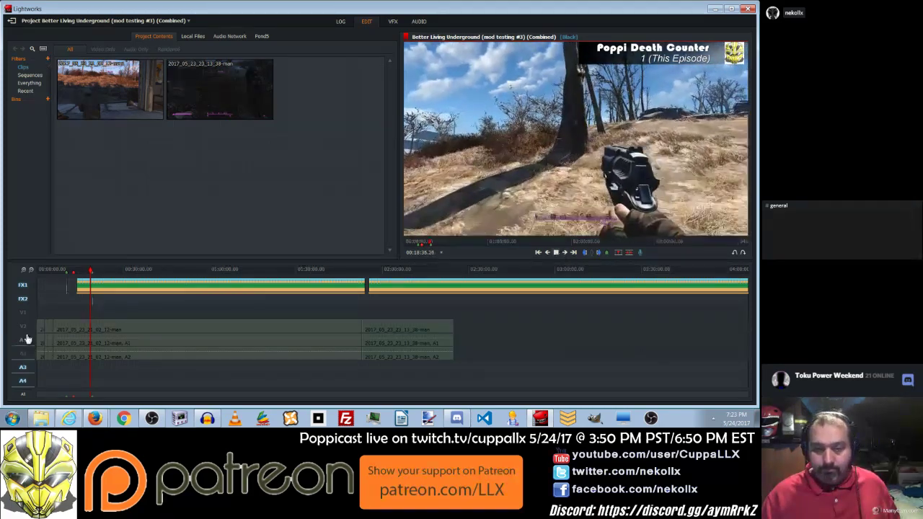
pyautogui.click(23, 329)
pyautogui.click(23, 354)
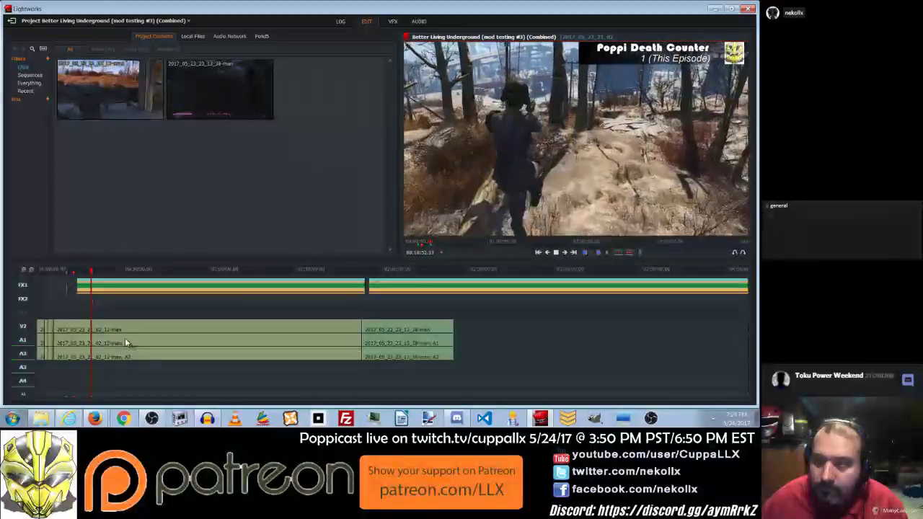
# Examine the footage between about 00:22:17 and 00:31:14 to find the next moment to mark.
pyautogui.click(101, 268)
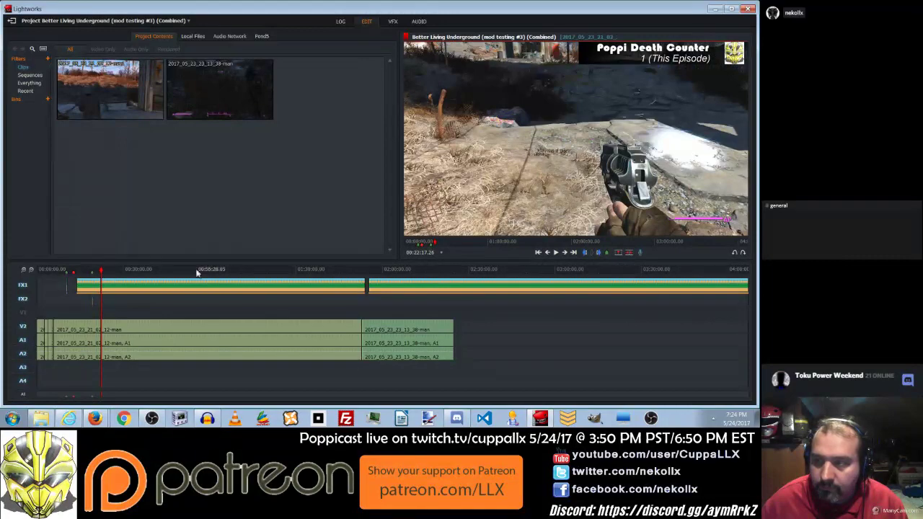
pyautogui.click(558, 253)
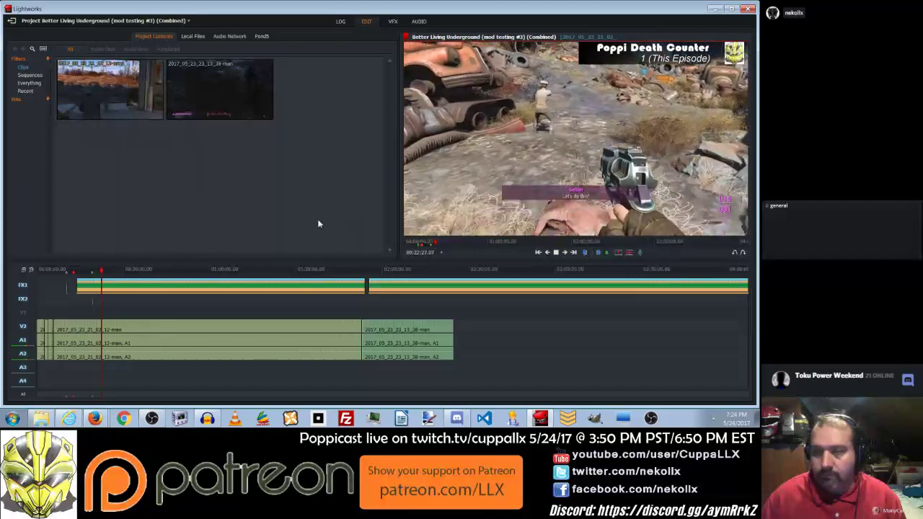
pyautogui.click(107, 275)
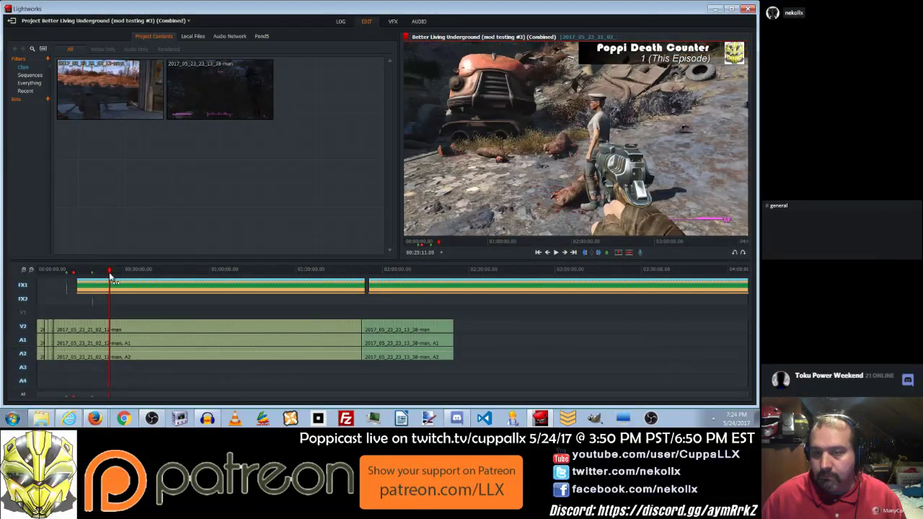
pyautogui.moveTo(110, 277); pyautogui.dragTo(127, 278)
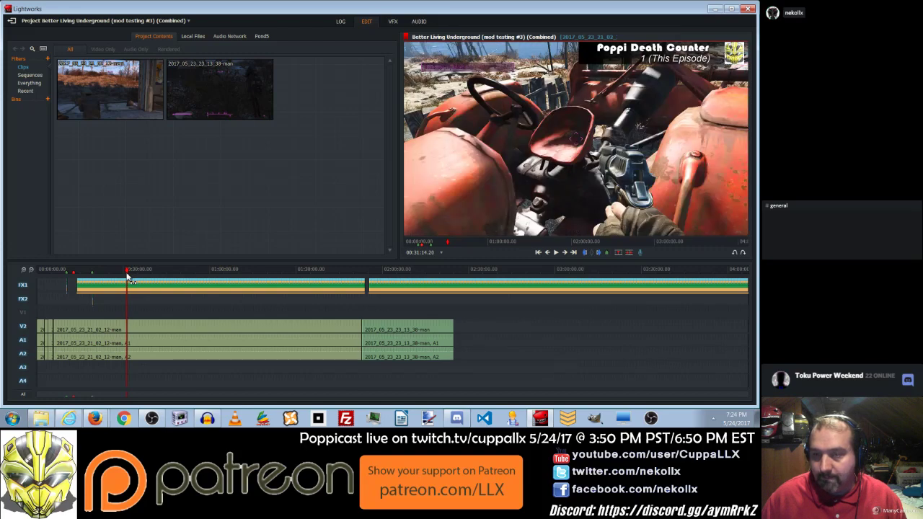
pyautogui.moveTo(127, 277); pyautogui.dragTo(125, 277)
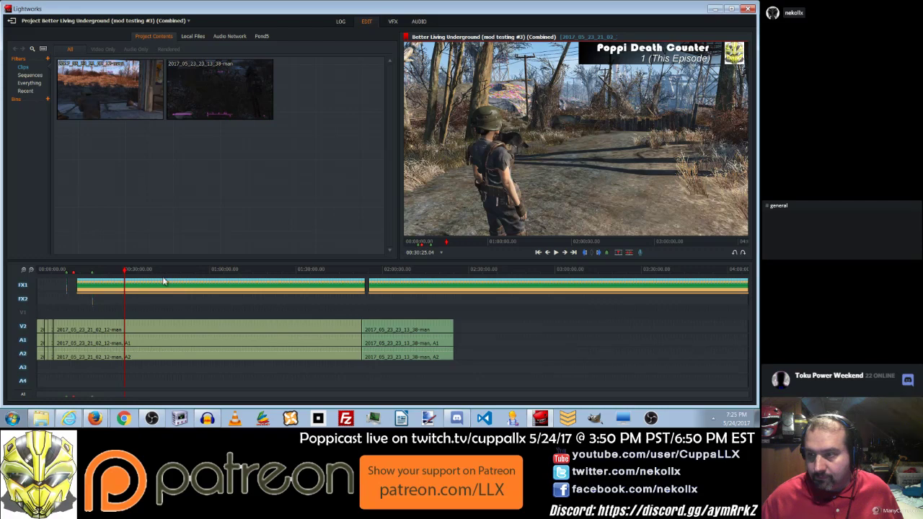
# Add a cue marker named cartographe at 00:30:28.03, shortly before the Abandoned Tractor discovery appears.
pyautogui.click(555, 252)
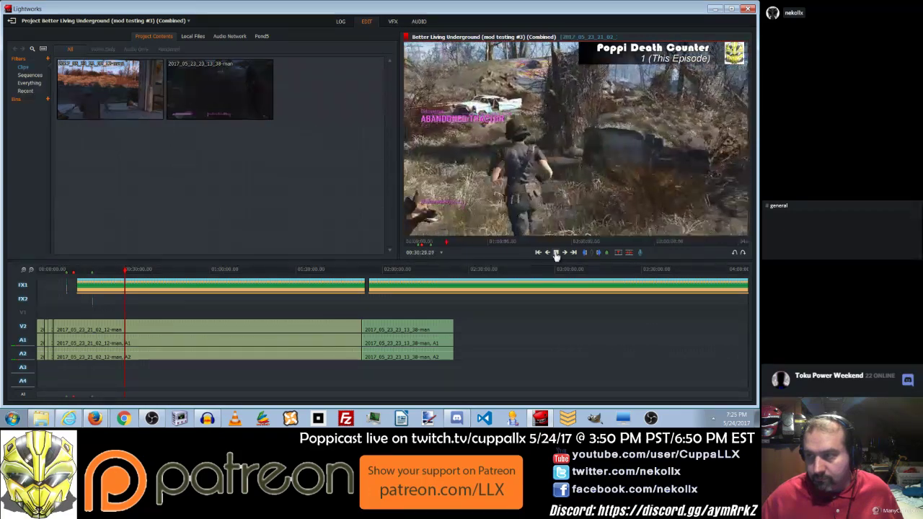
pyautogui.click(547, 252)
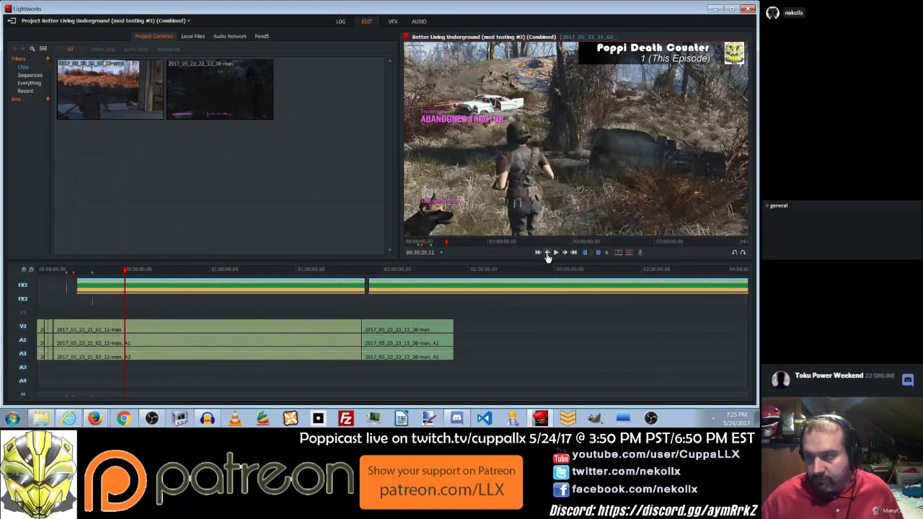
pyautogui.click(547, 253)
pyautogui.click(547, 252)
pyautogui.click(547, 252)
pyautogui.click(547, 253)
pyautogui.click(547, 252)
pyautogui.click(547, 252)
pyautogui.click(547, 252)
pyautogui.click(547, 252)
pyautogui.click(547, 253)
pyautogui.click(547, 252)
pyautogui.click(547, 252)
pyautogui.click(547, 253)
pyautogui.click(547, 254)
pyautogui.click(547, 254)
pyautogui.click(547, 253)
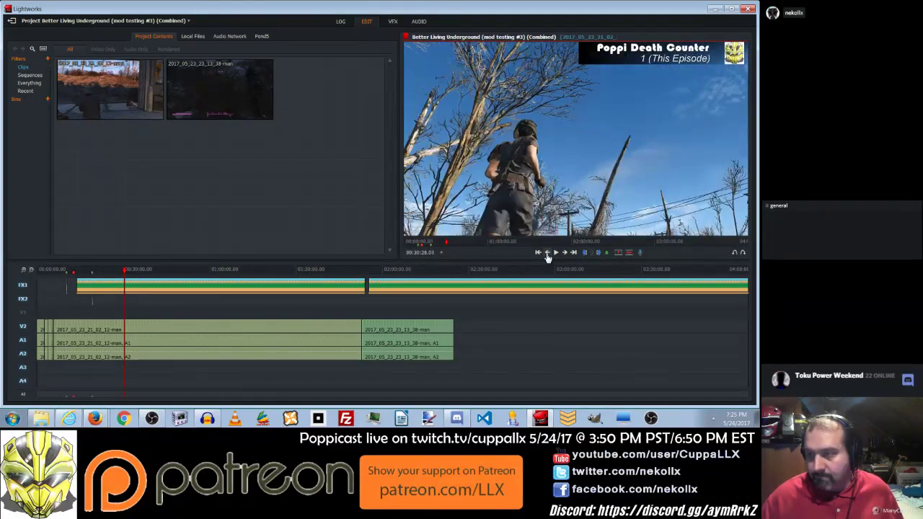
pyautogui.click(606, 254)
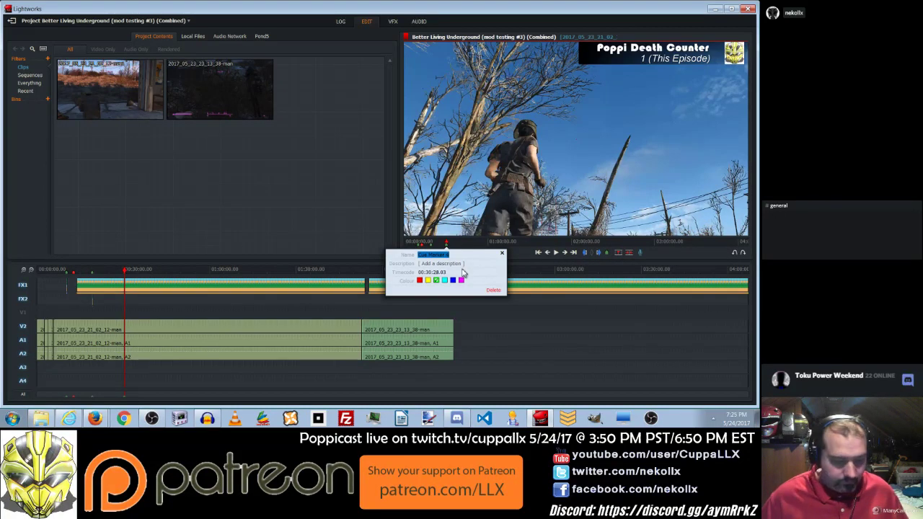
pyautogui.write('cat')
pyautogui.write('tographe')
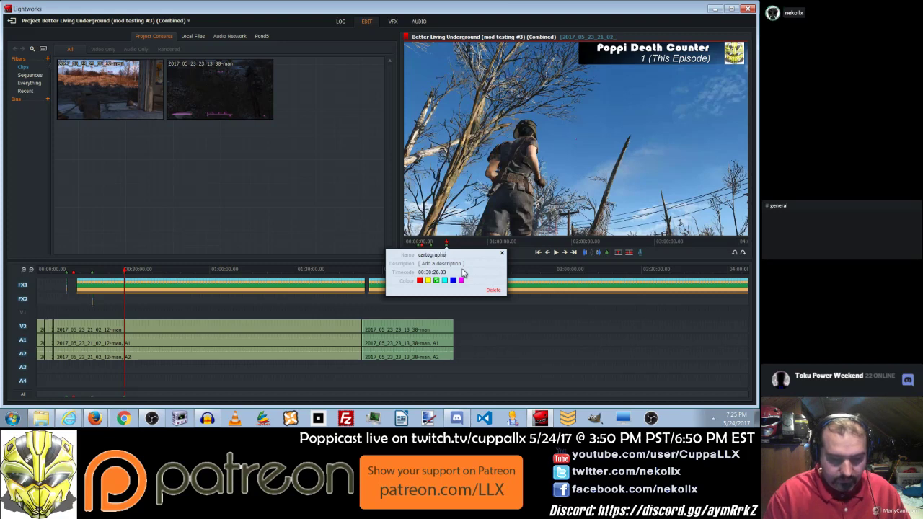
pyautogui.press('Return')
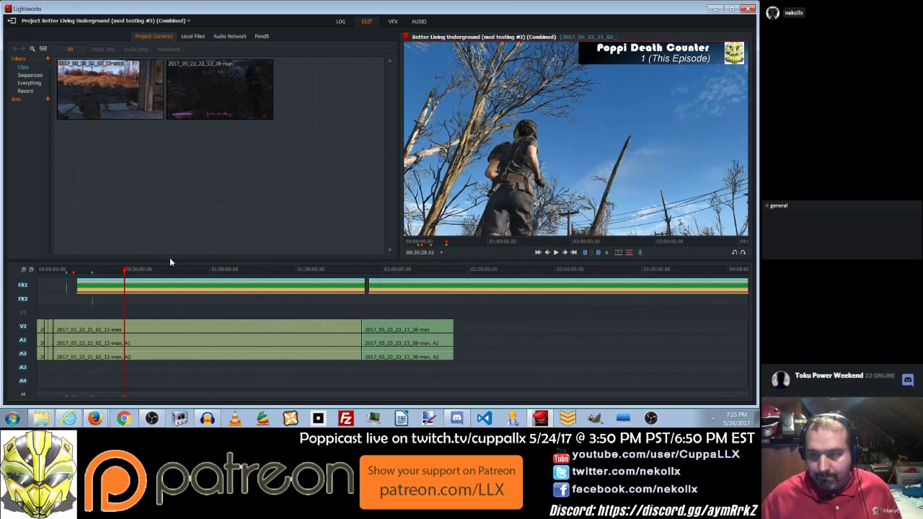
# Disable tracks FX1, V2, A1 and A2 in the timeline.
pyautogui.click(23, 287)
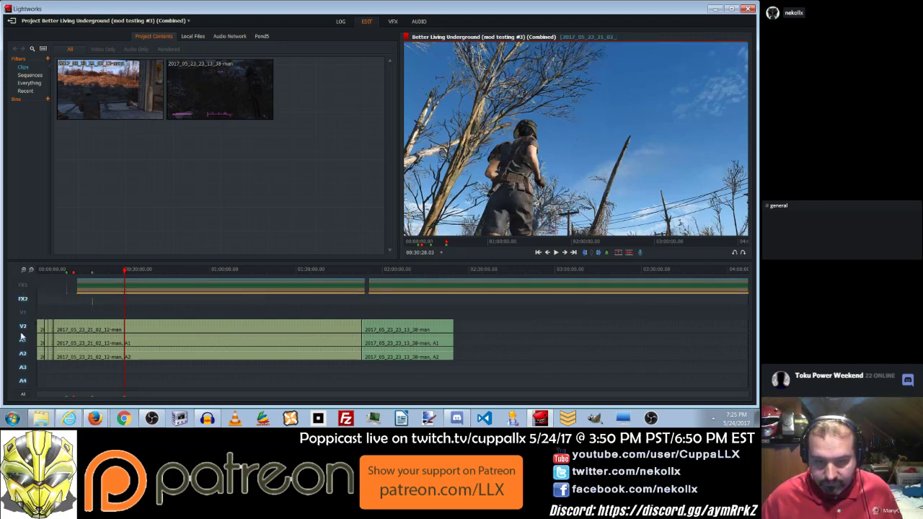
pyautogui.click(22, 328)
pyautogui.click(22, 340)
pyautogui.click(22, 353)
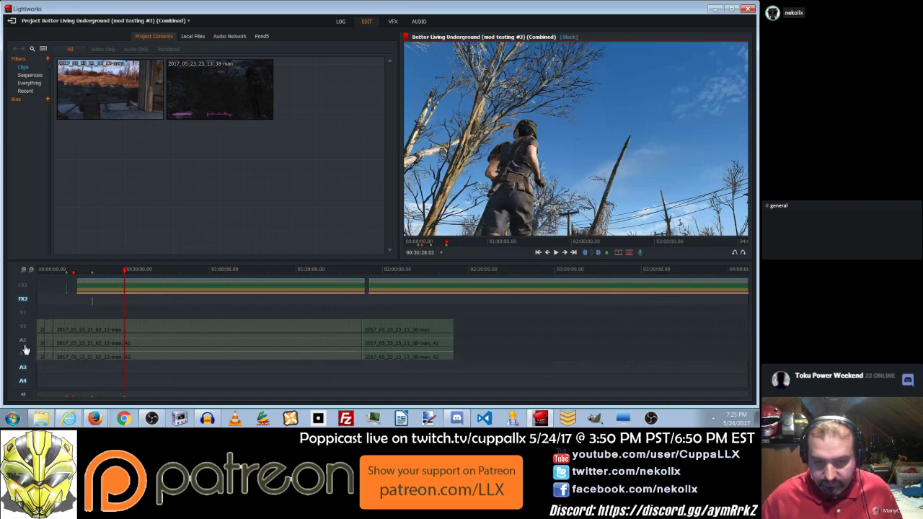
# With tracks FX2 and V1 enabled, extend the end of the Dismemberment title effect on FX2 to about 00:28:37.
pyautogui.click(94, 300)
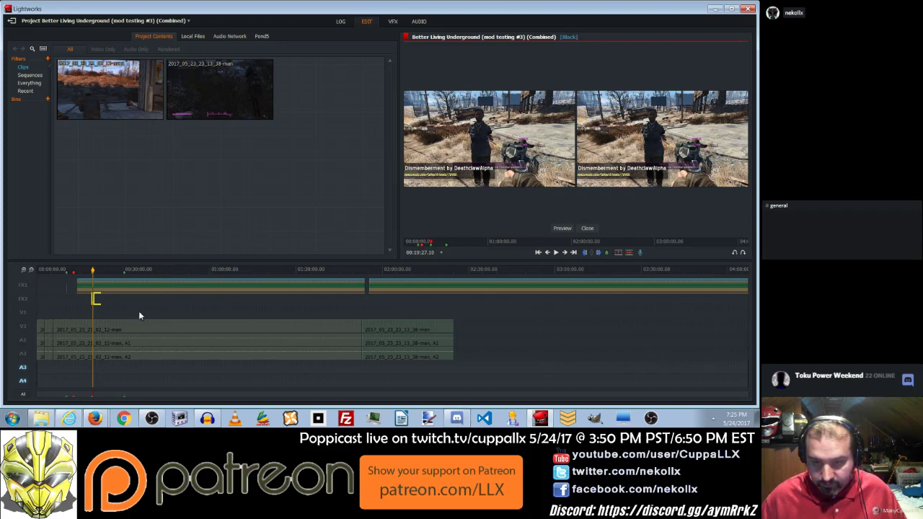
pyautogui.click(24, 312)
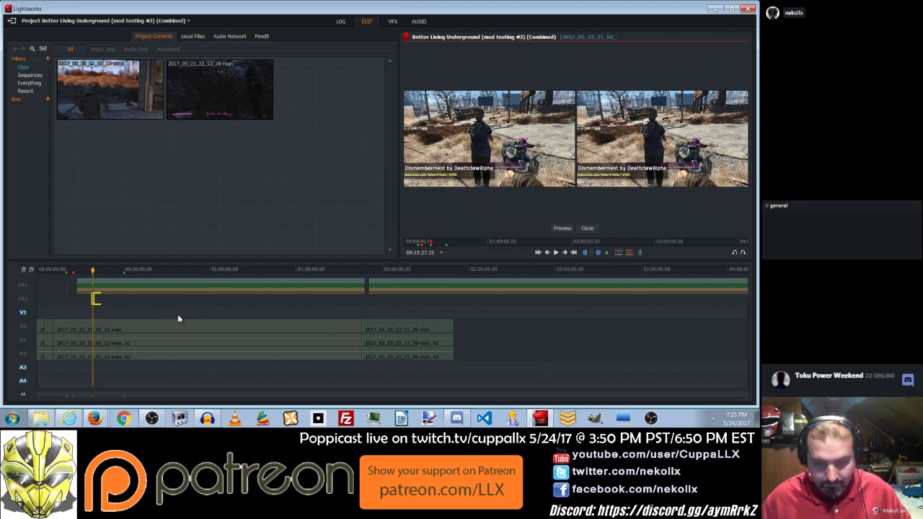
pyautogui.click(119, 273)
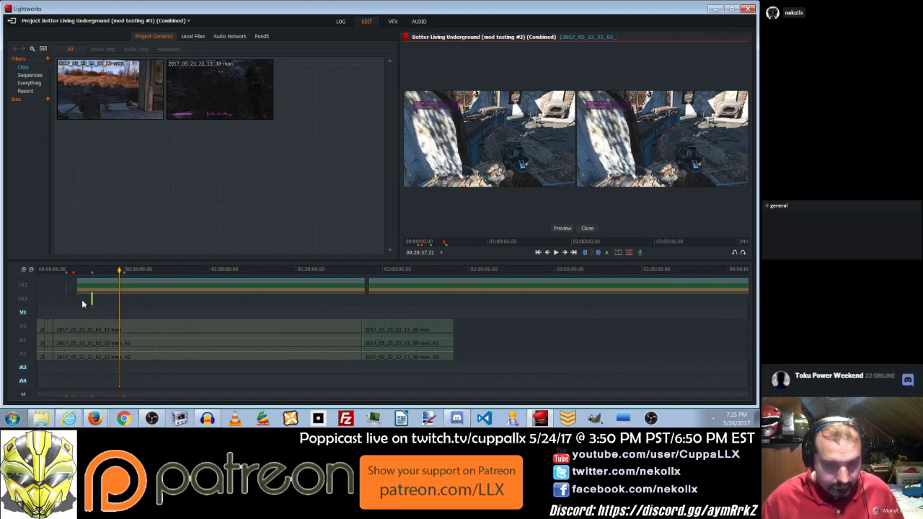
pyautogui.click(26, 272)
pyautogui.click(26, 273)
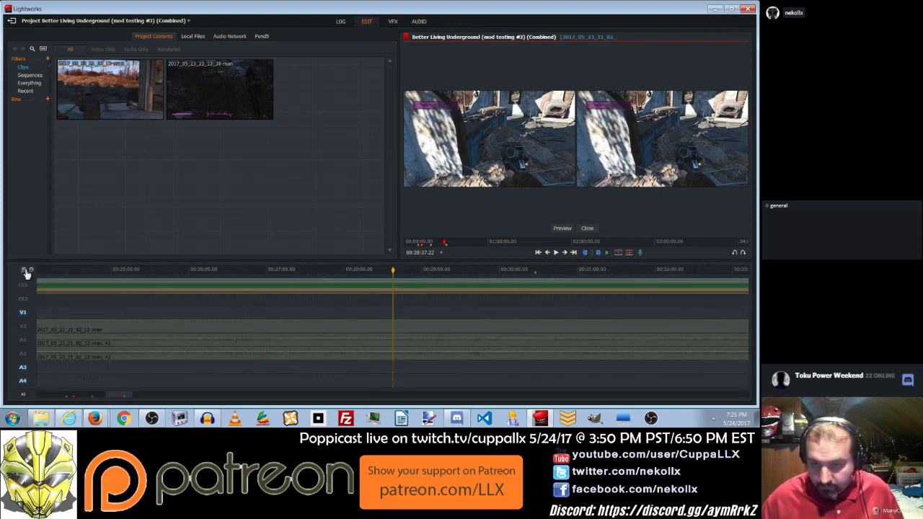
pyautogui.moveTo(125, 397); pyautogui.dragTo(109, 400)
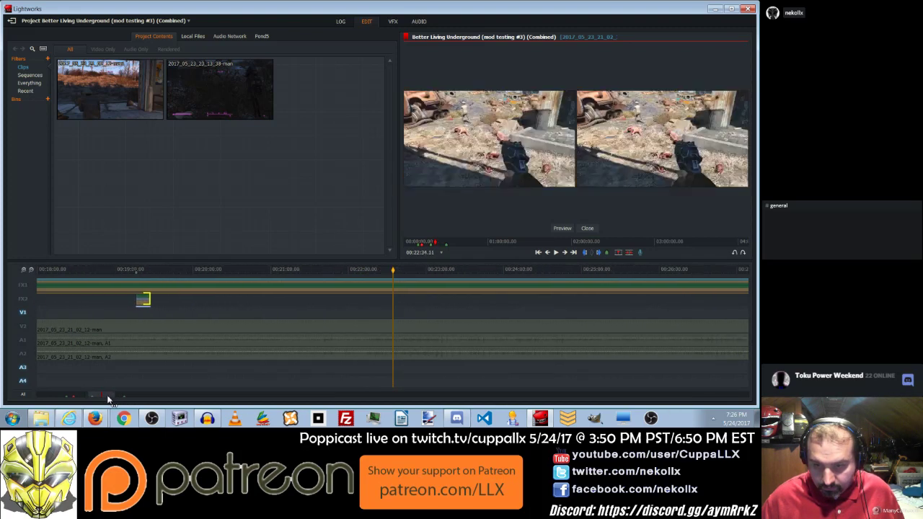
pyautogui.click(24, 303)
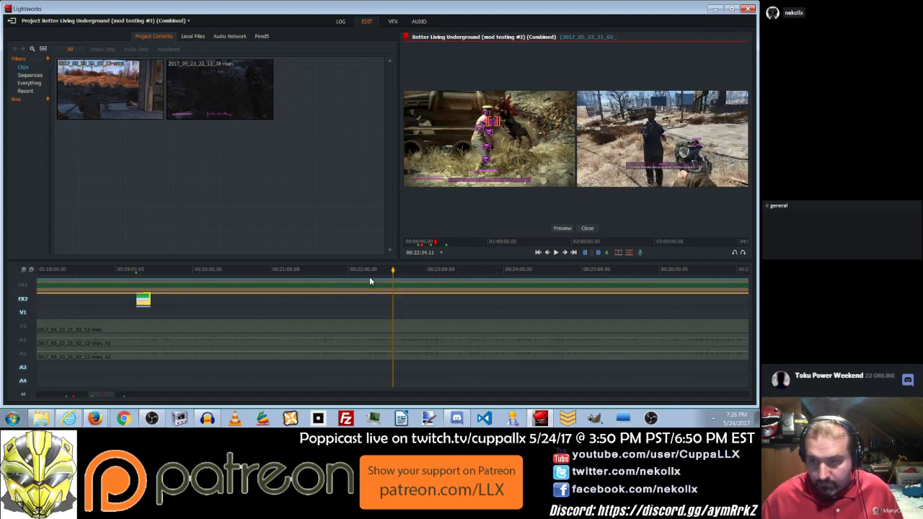
pyautogui.click(31, 271)
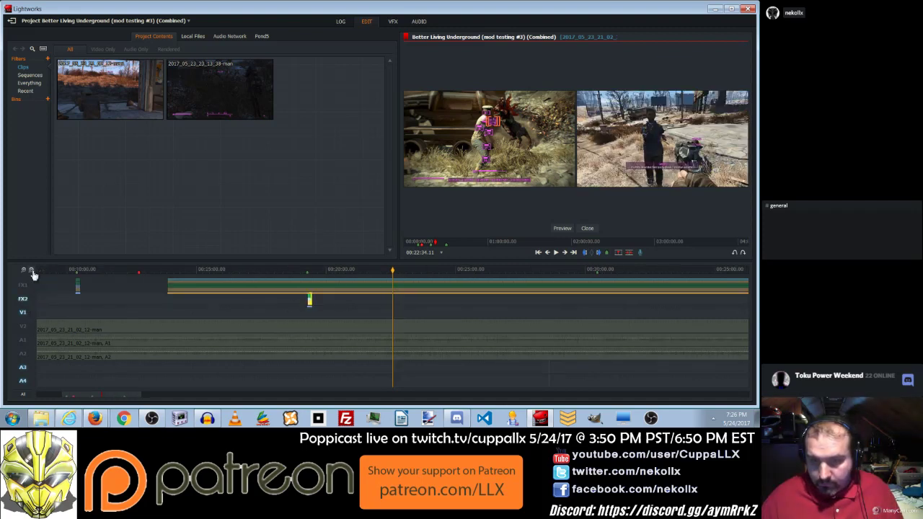
pyautogui.click(516, 270)
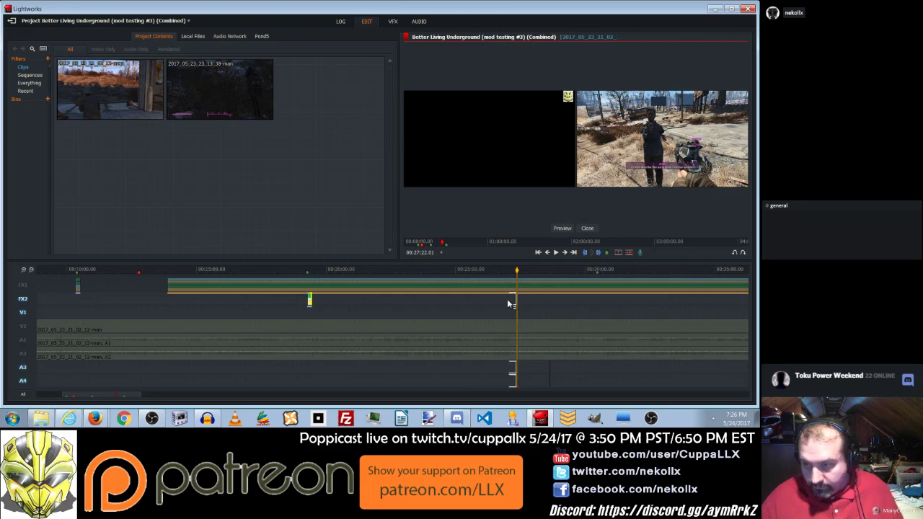
pyautogui.press('b')
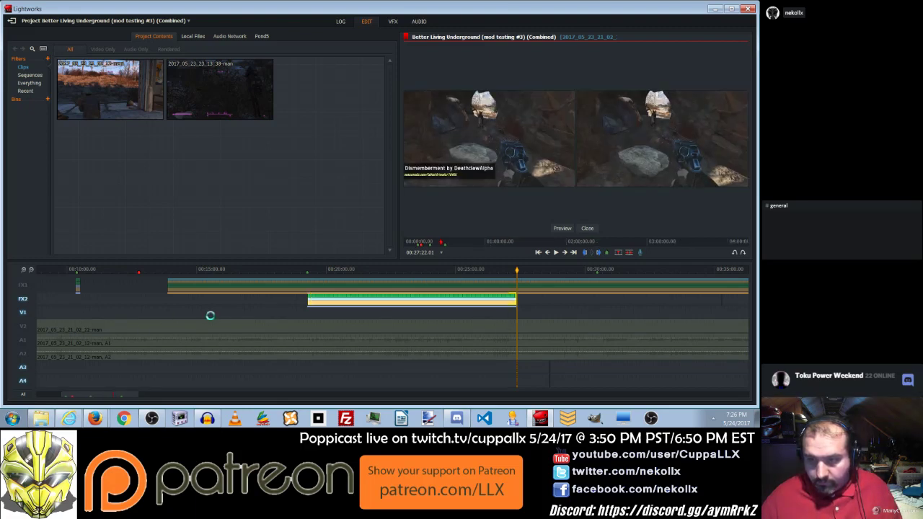
pyautogui.press('s')
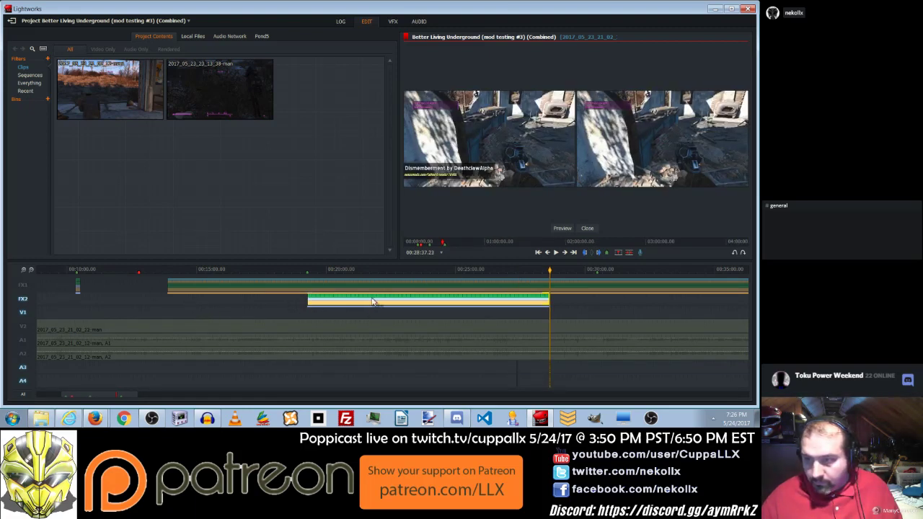
# Review the sequence around 00:40:15 and 01:39:38, then check the extended title in the effects view at about 00:25:48.
pyautogui.click(31, 270)
pyautogui.click(31, 270)
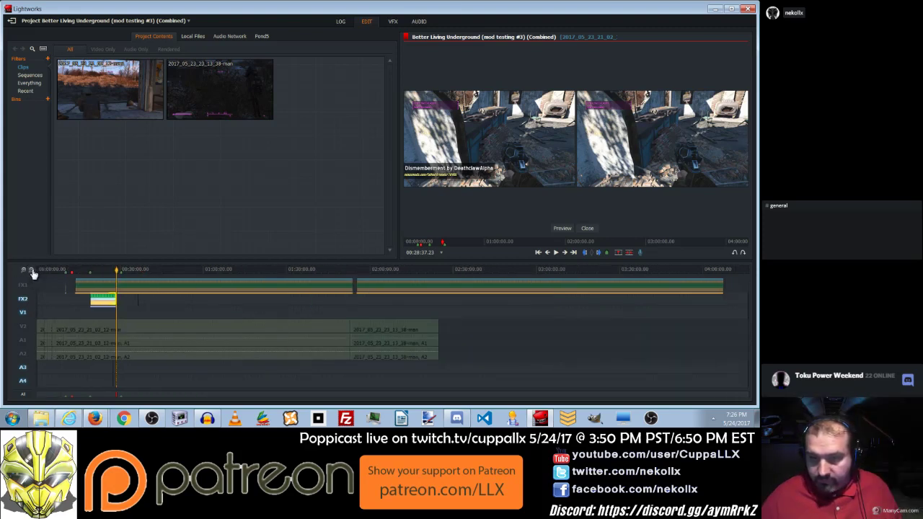
pyautogui.moveTo(141, 284); pyautogui.dragTo(148, 281)
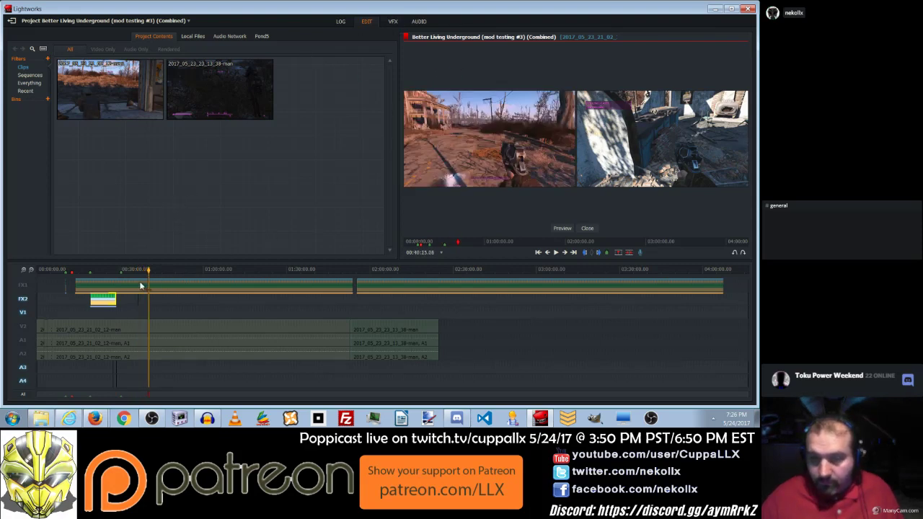
pyautogui.moveTo(133, 278); pyautogui.dragTo(313, 301)
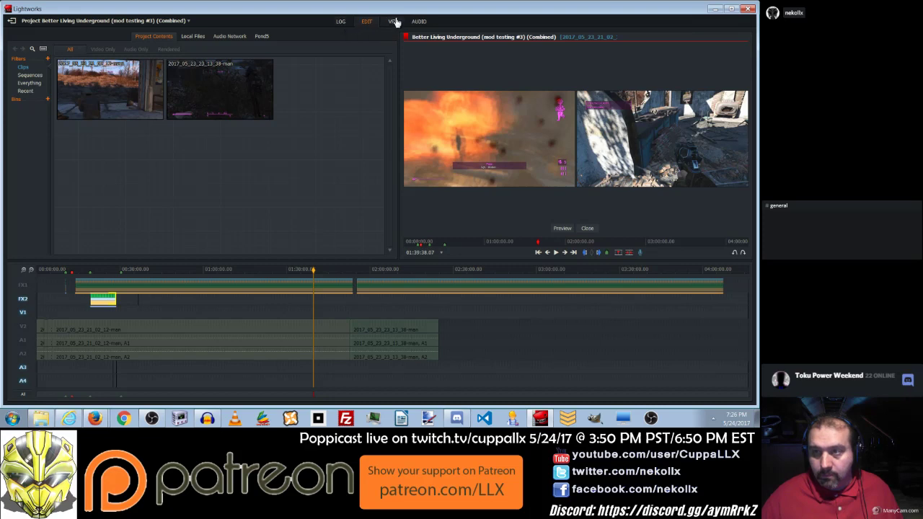
pyautogui.click(393, 21)
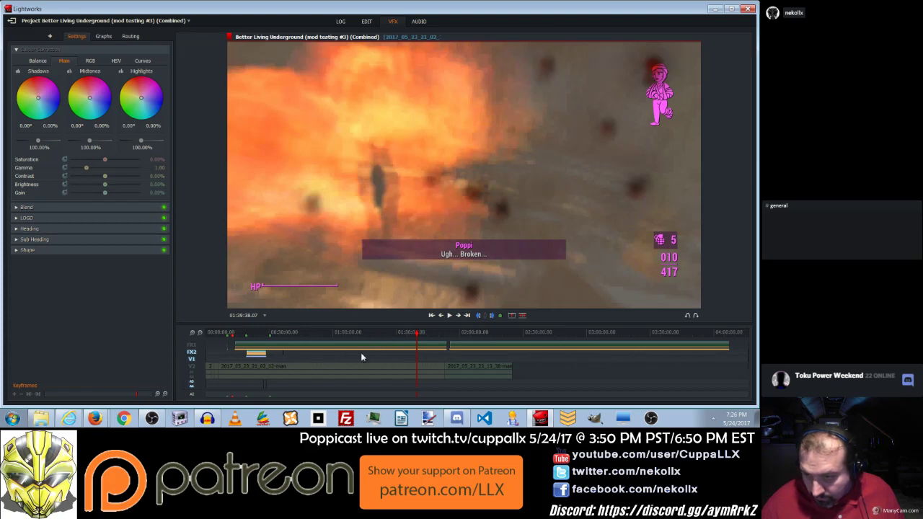
pyautogui.moveTo(381, 332); pyautogui.dragTo(267, 348)
pyautogui.moveTo(267, 348); pyautogui.dragTo(260, 350)
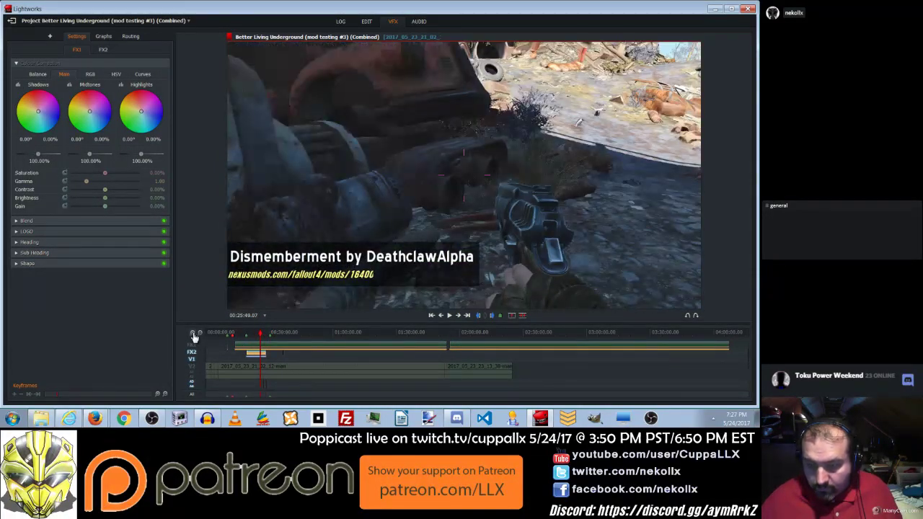
# Mark the span from 00:19:55.04 to 00:39:02.15 and remove that part of the title effect on FX2.
pyautogui.scroll(4, 223, 348)
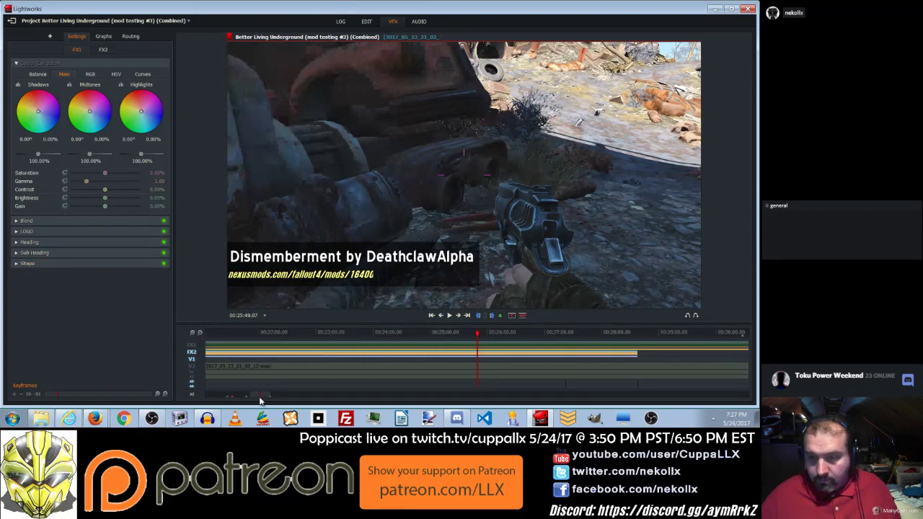
pyautogui.moveTo(260, 398); pyautogui.dragTo(252, 398)
pyautogui.click(351, 337)
pyautogui.moveTo(350, 336); pyautogui.dragTo(386, 353)
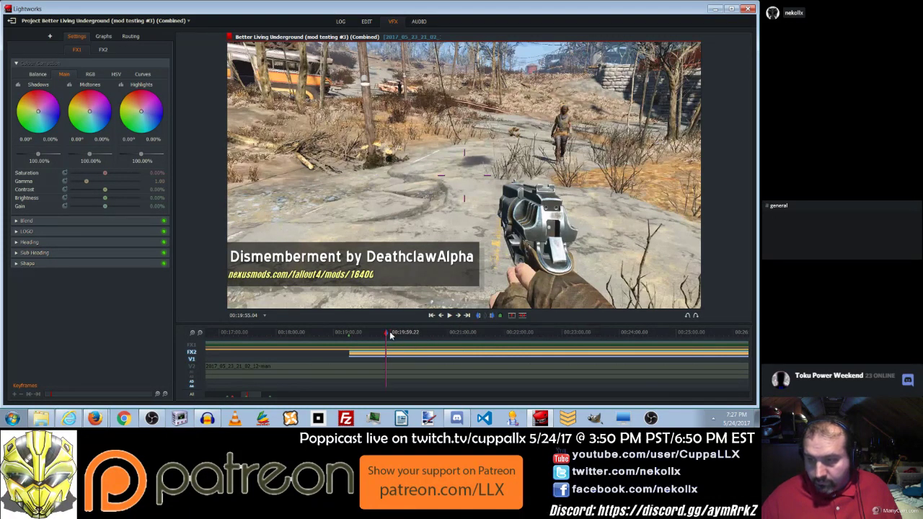
pyautogui.moveTo(457, 335); pyautogui.dragTo(676, 335)
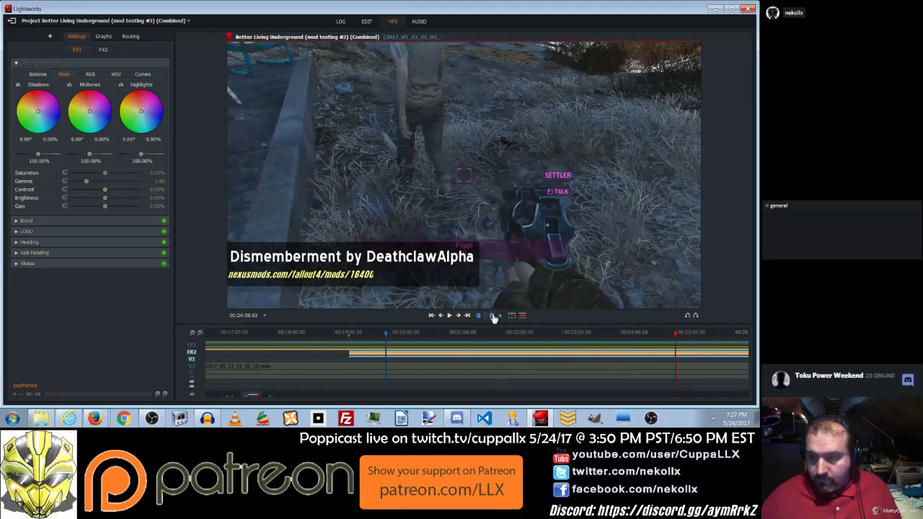
pyautogui.click(200, 333)
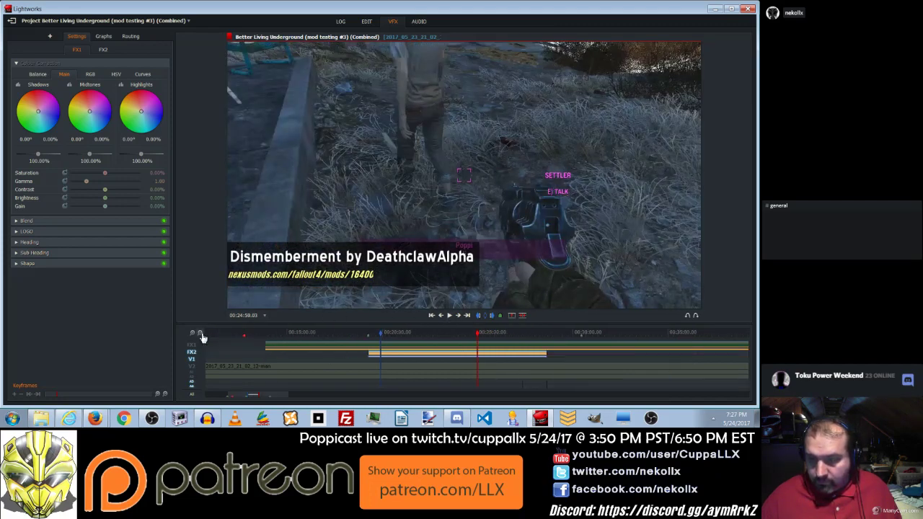
pyautogui.click(200, 332)
pyautogui.moveTo(364, 340); pyautogui.dragTo(453, 335)
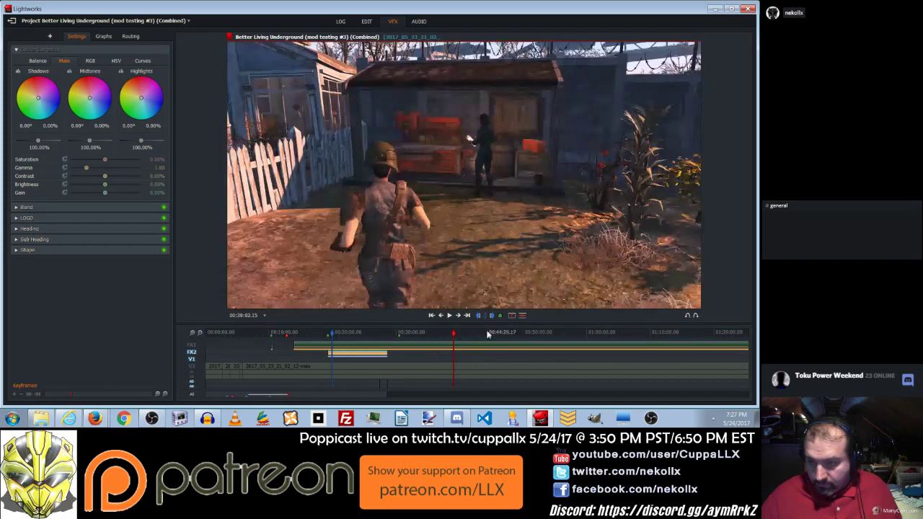
pyautogui.click(405, 334)
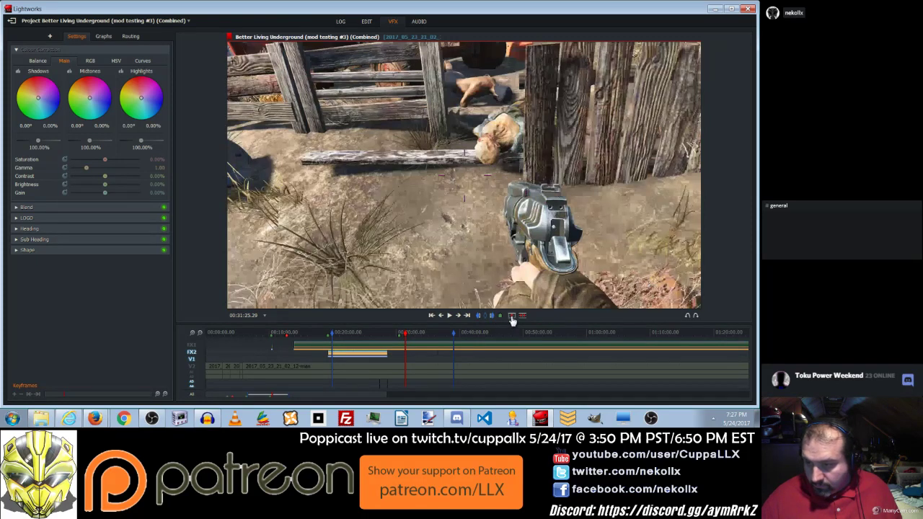
pyautogui.click(511, 316)
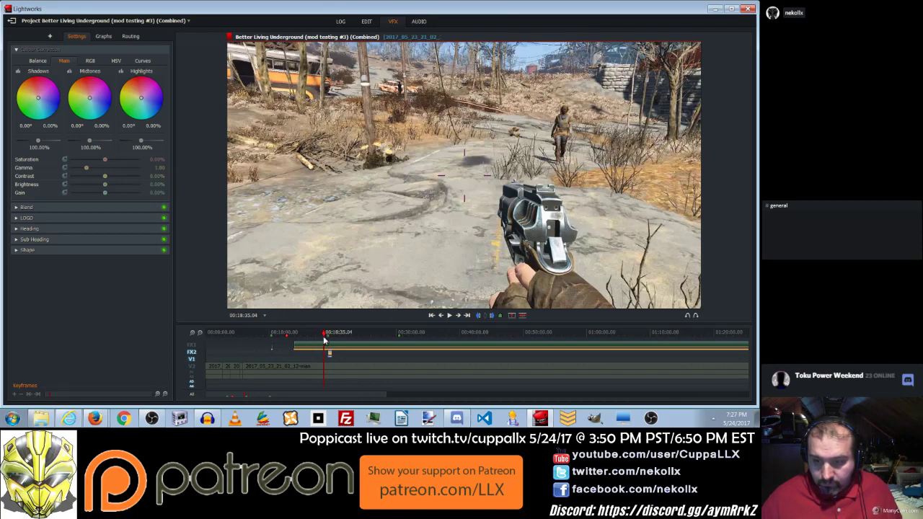
# At about 00:19:16, shift the Dismemberment title's heading horizontally so that "Live Dismemberment by DeathclawAlpha" fits fully in the frame.
pyautogui.click(331, 345)
pyautogui.press('space')
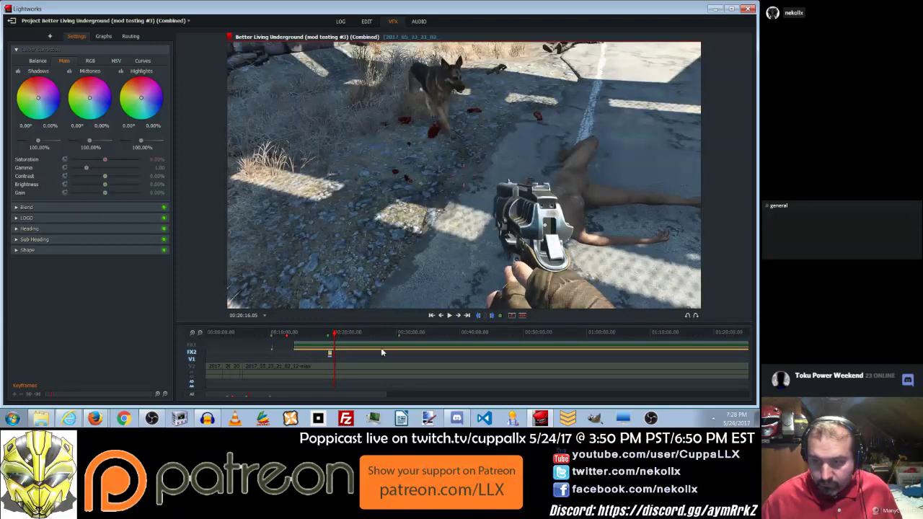
pyautogui.click(193, 333)
pyautogui.click(193, 333)
pyautogui.click(194, 334)
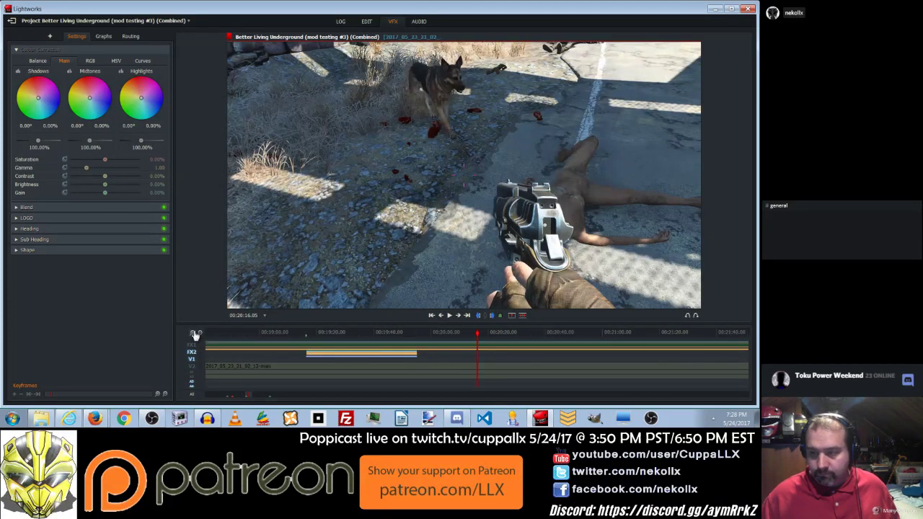
pyautogui.moveTo(328, 333); pyautogui.dragTo(307, 338)
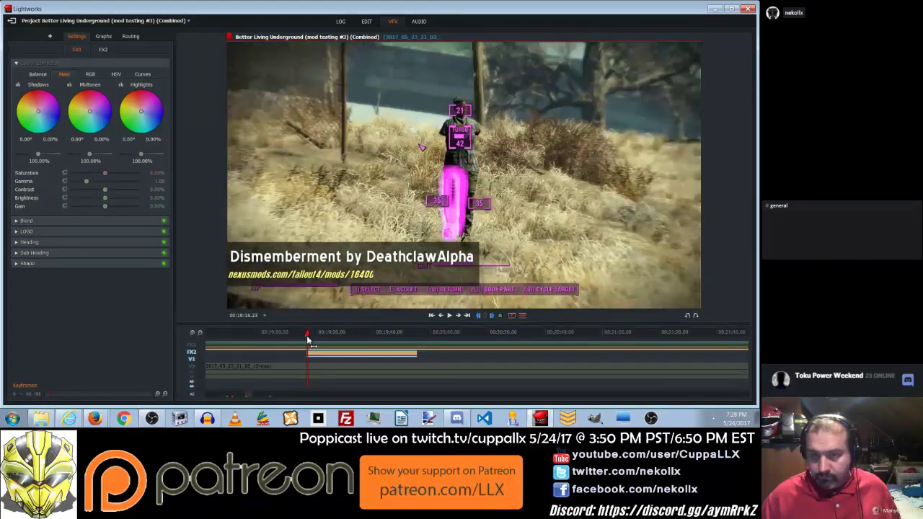
pyautogui.click(17, 242)
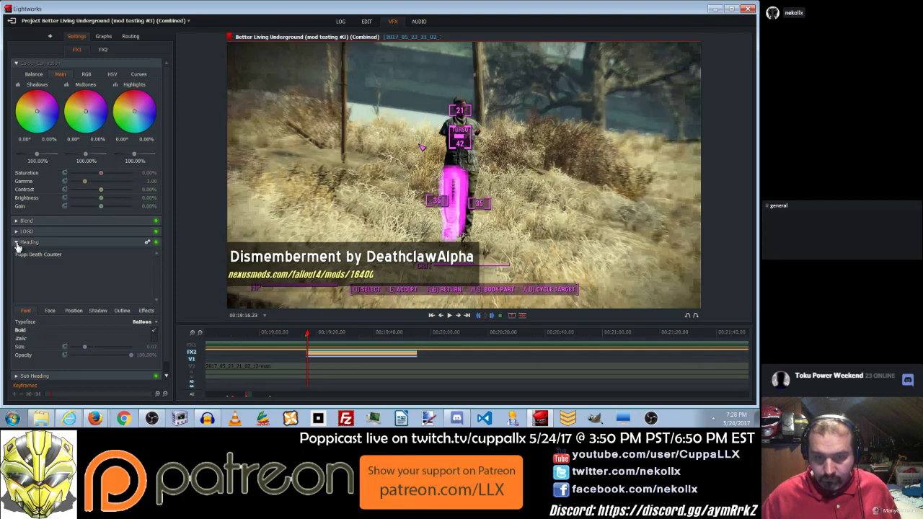
pyautogui.click(103, 51)
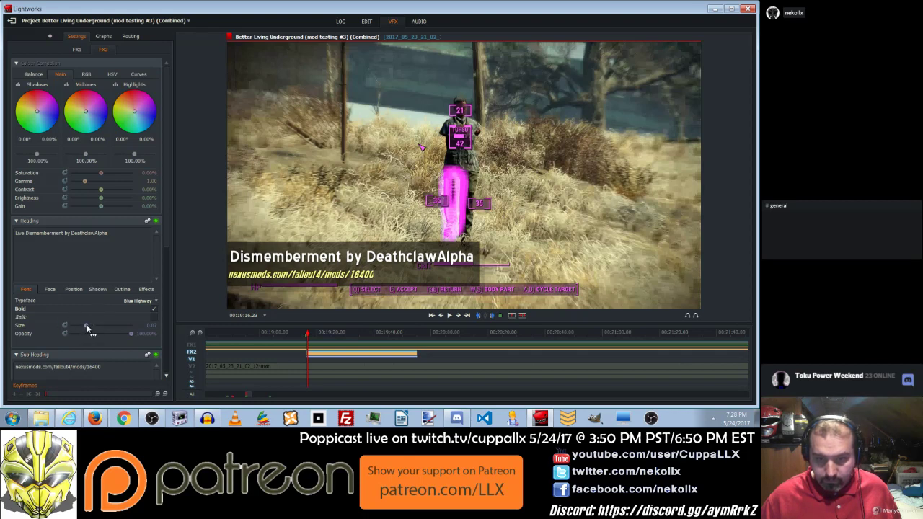
pyautogui.click(73, 290)
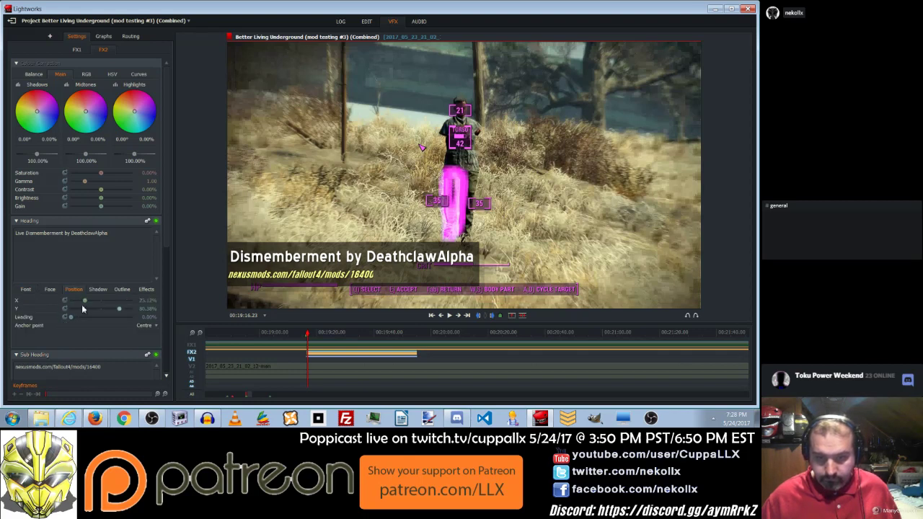
pyautogui.moveTo(85, 304); pyautogui.dragTo(90, 309)
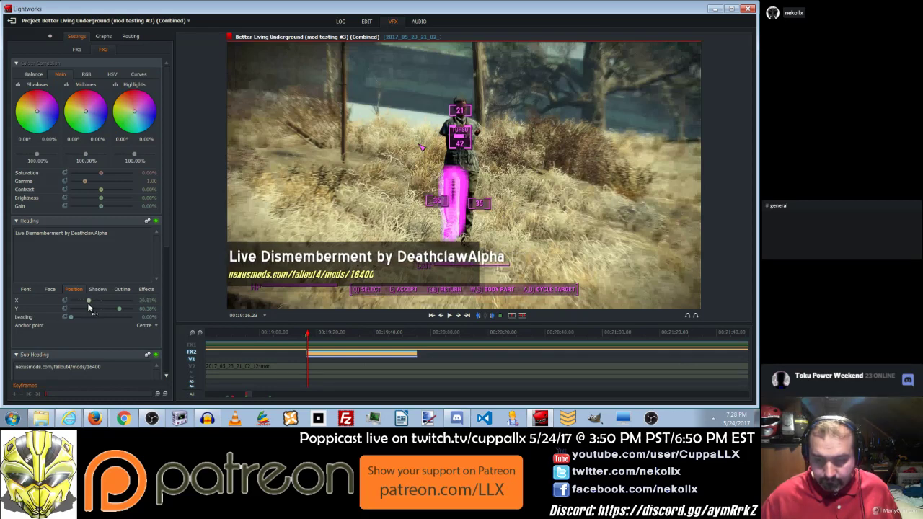
# Widen the title's background shape by setting its X scale to about 1.45.
pyautogui.click(16, 220)
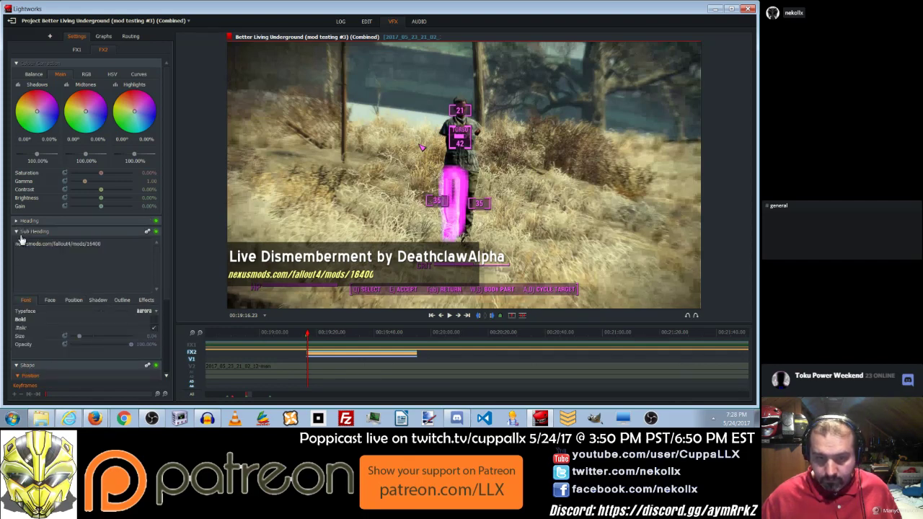
pyautogui.click(17, 232)
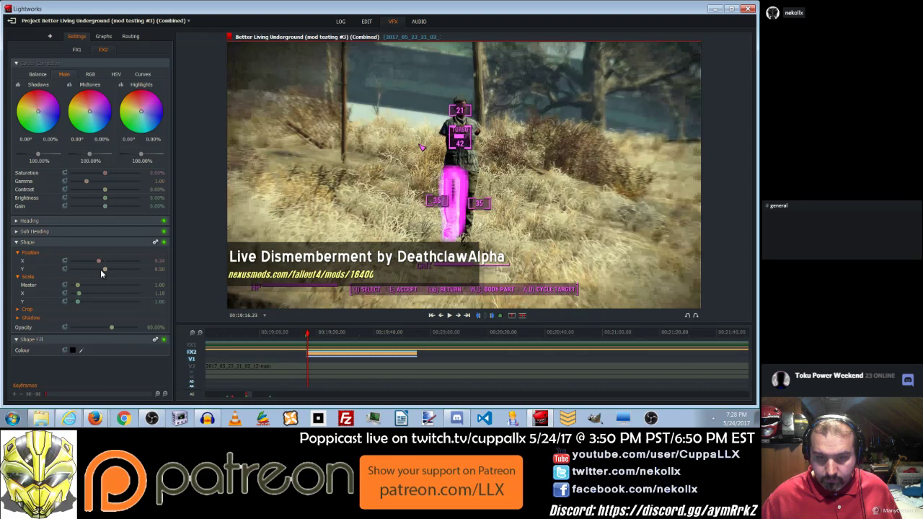
pyautogui.moveTo(79, 297); pyautogui.dragTo(80, 298)
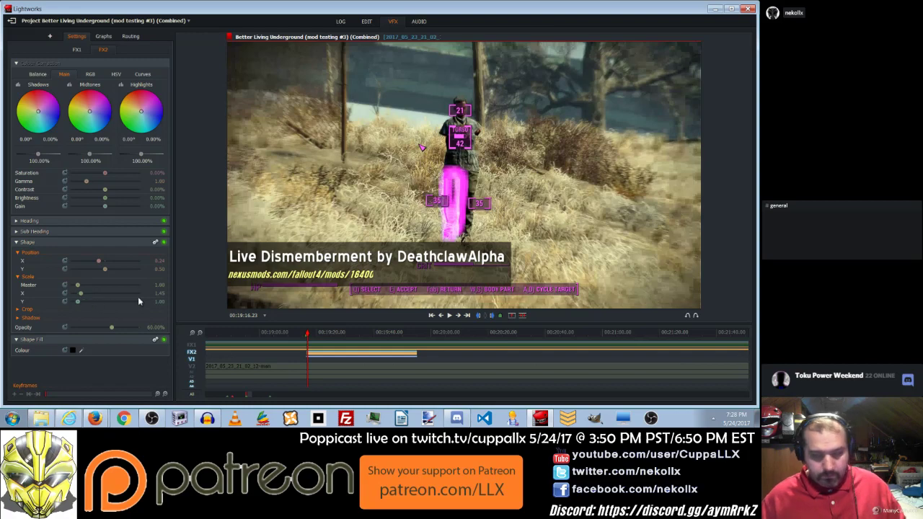
# Mark the span from 00:19:30.23 to about 00:19:58 and remove that part of the title effect on FX2.
pyautogui.click(309, 336)
pyautogui.moveTo(308, 336); pyautogui.dragTo(348, 346)
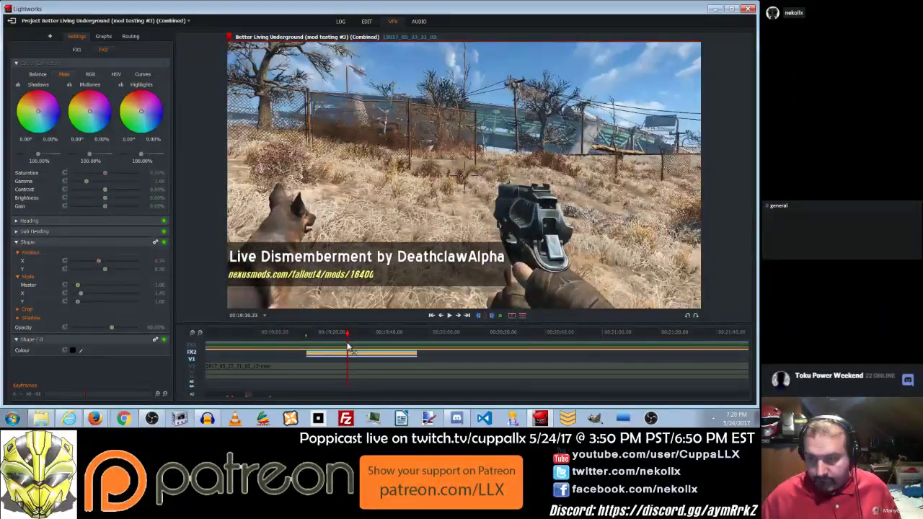
pyautogui.click(478, 317)
pyautogui.click(429, 334)
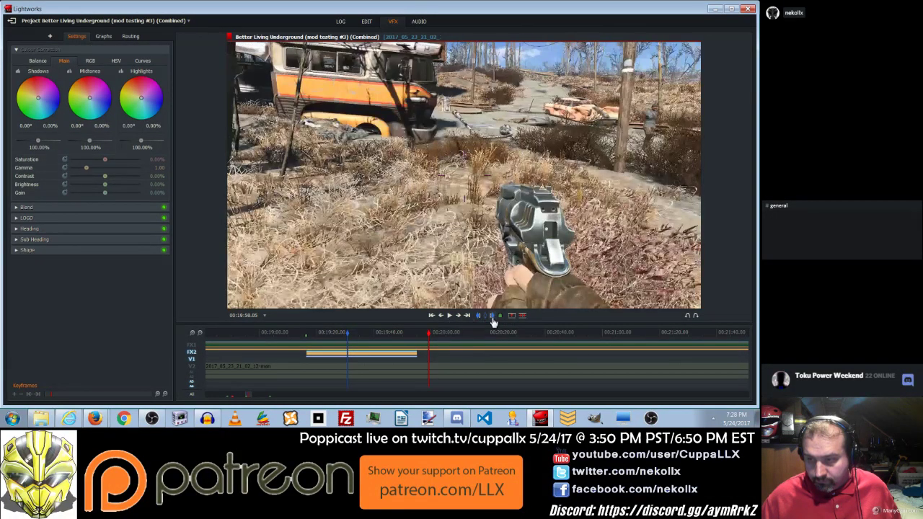
pyautogui.click(492, 318)
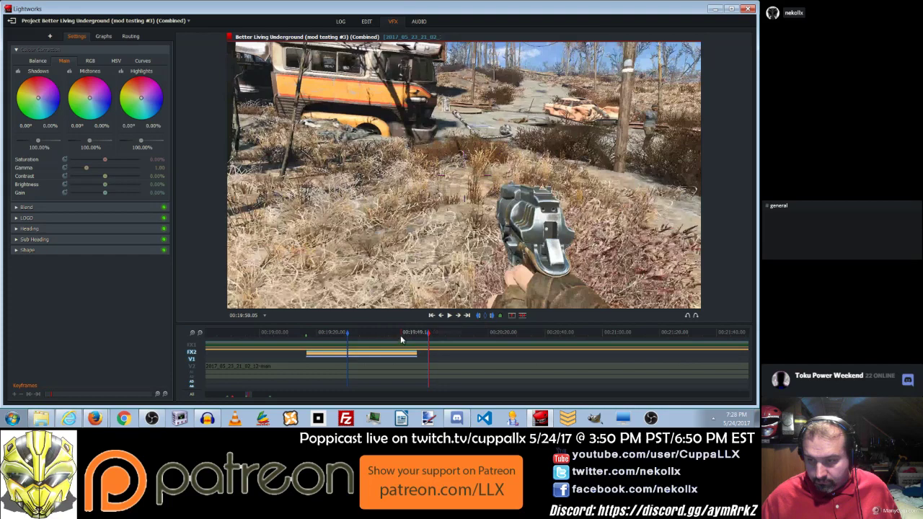
pyautogui.click(400, 334)
pyautogui.click(511, 318)
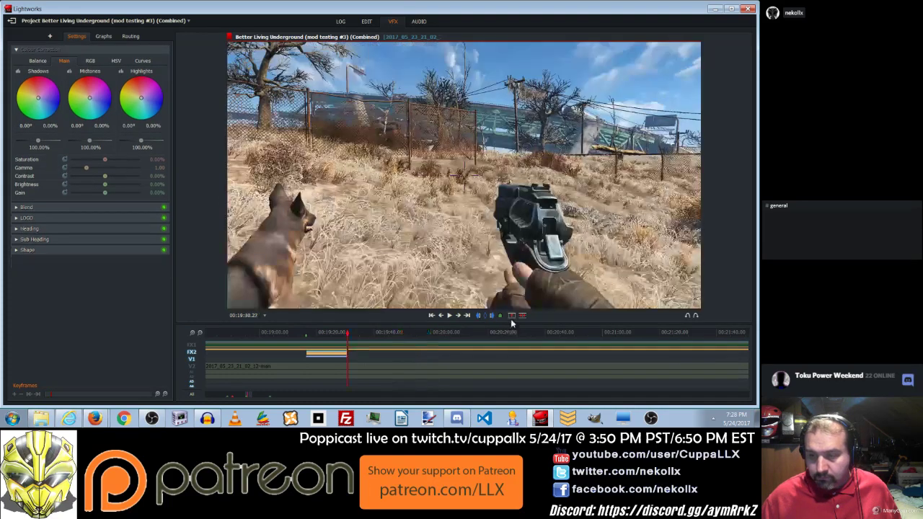
# Select the Live Dismemberment title on FX2 in the edit view and try to paste a copy at 00:30:25.08.
pyautogui.rightClick(310, 355)
pyautogui.click(308, 356)
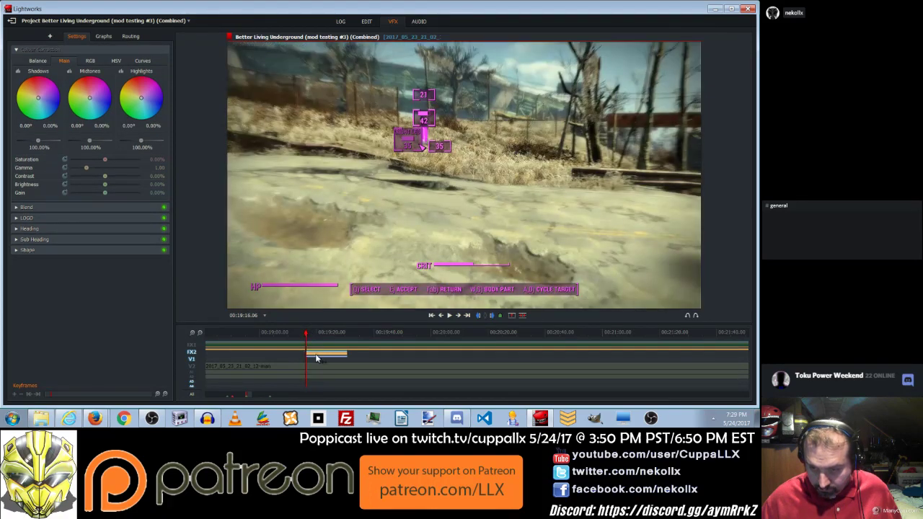
pyautogui.click(366, 22)
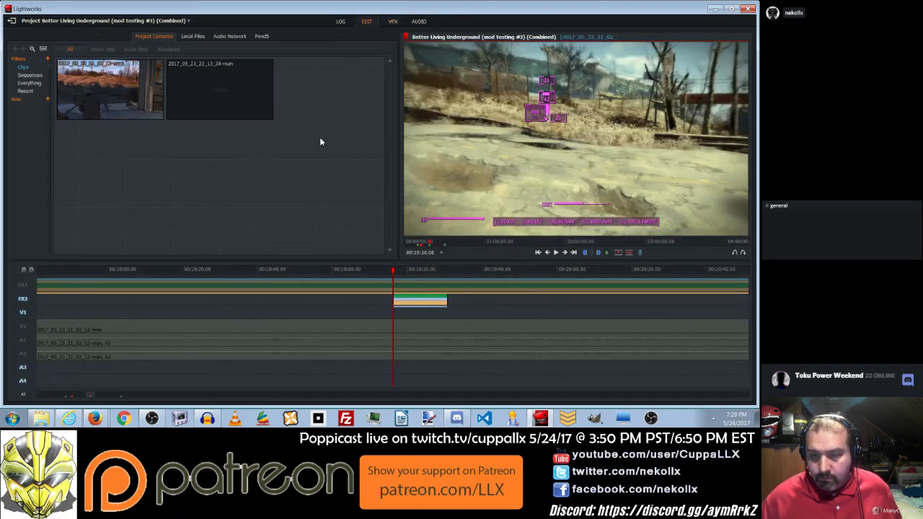
pyautogui.click(395, 305)
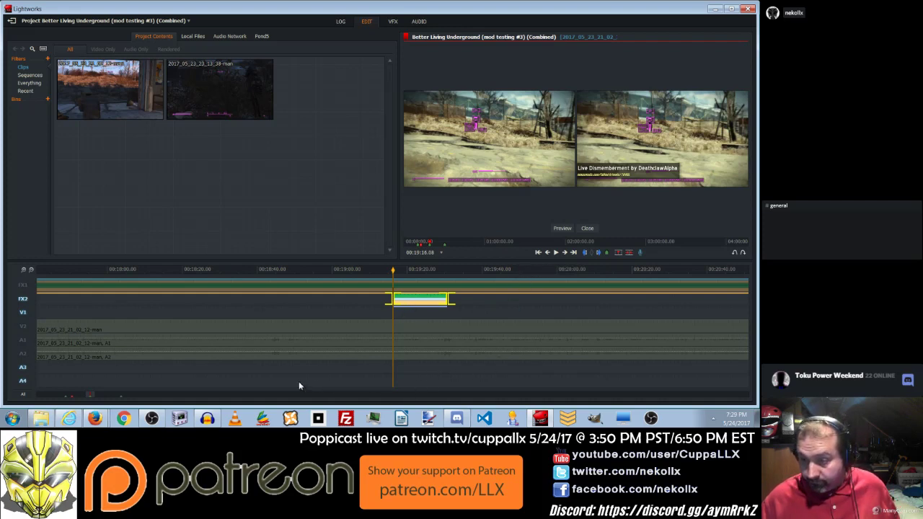
pyautogui.click(121, 396)
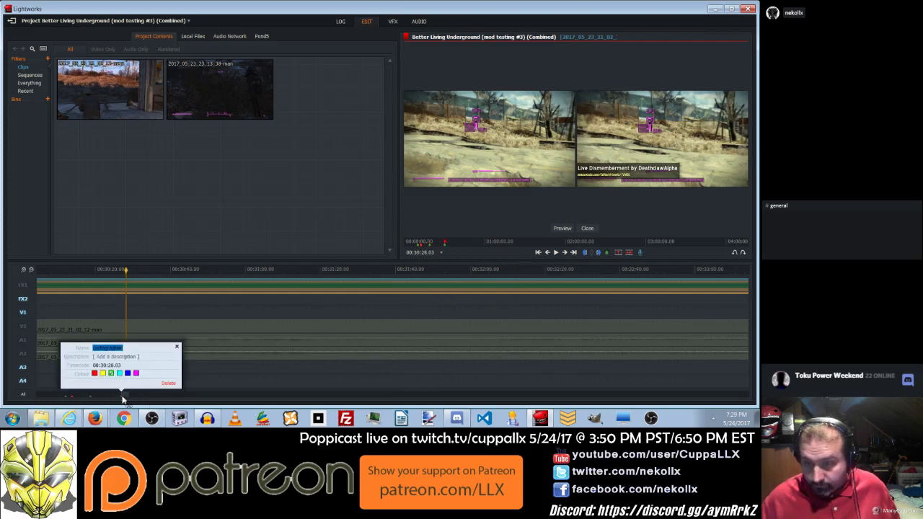
pyautogui.click(114, 273)
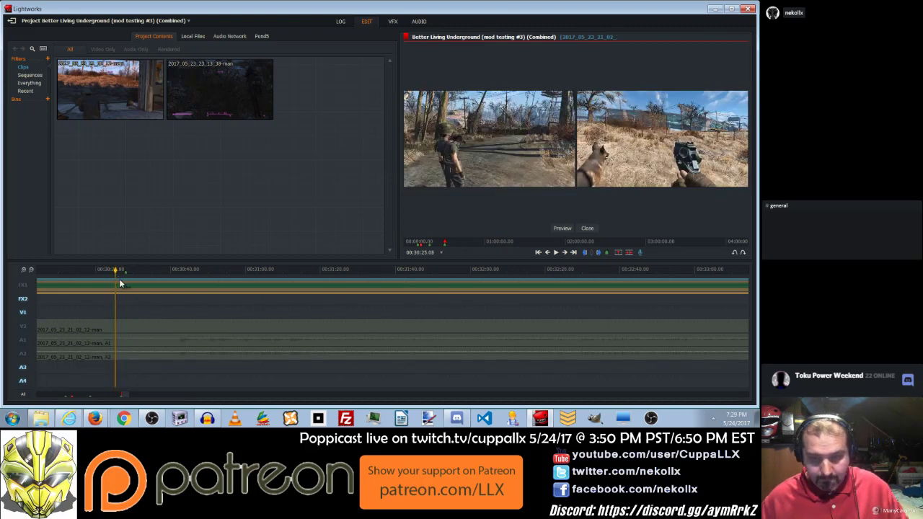
pyautogui.hotkey('ctrl', 'v')
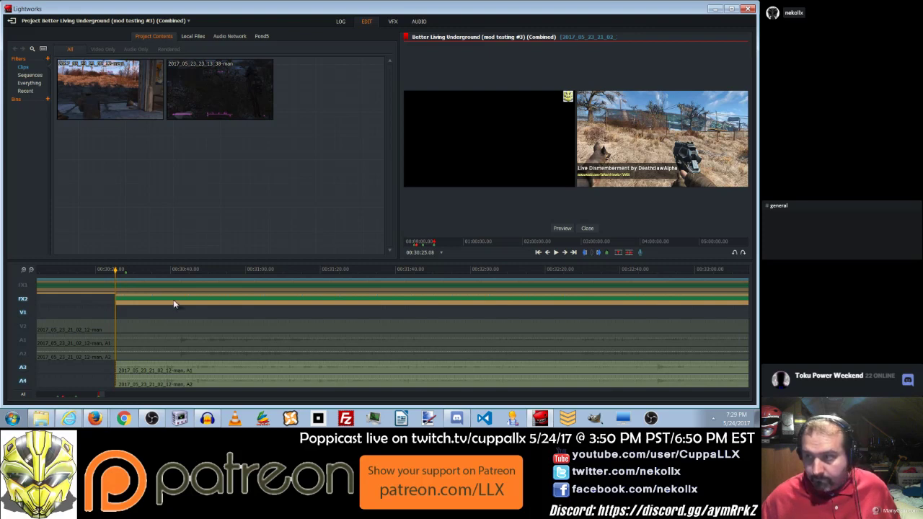
# Check the pasted material, undo the last timeline change and return to the live dismemberment cue marker at 00:19:16.09.
pyautogui.moveTo(115, 269); pyautogui.dragTo(144, 292)
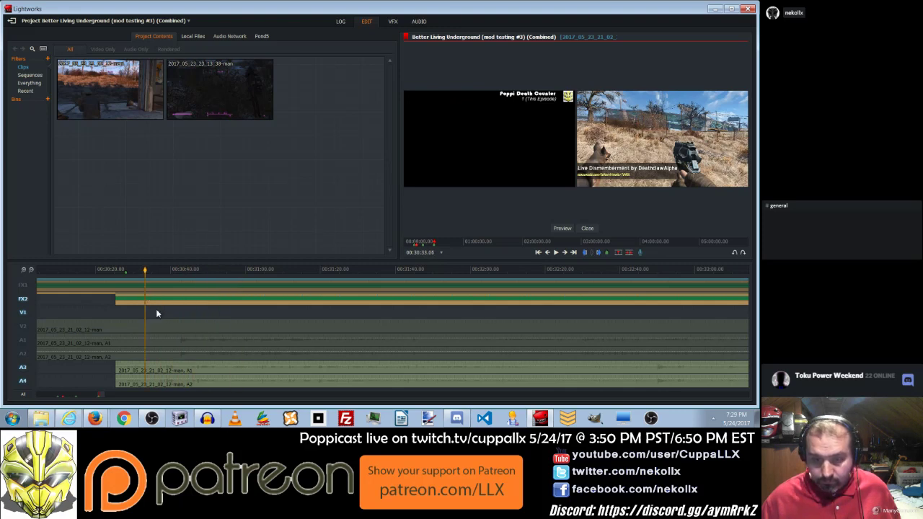
pyautogui.hotkey('ctrl', 'z')
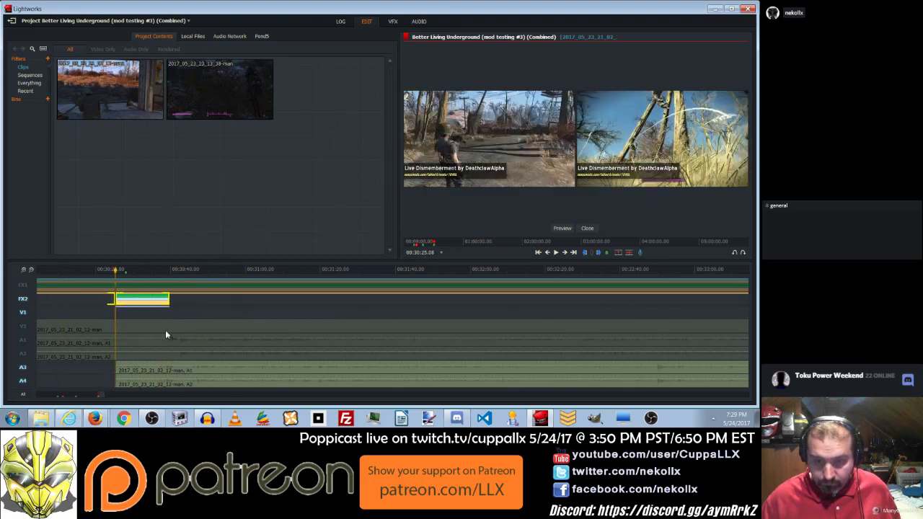
pyautogui.click(77, 397)
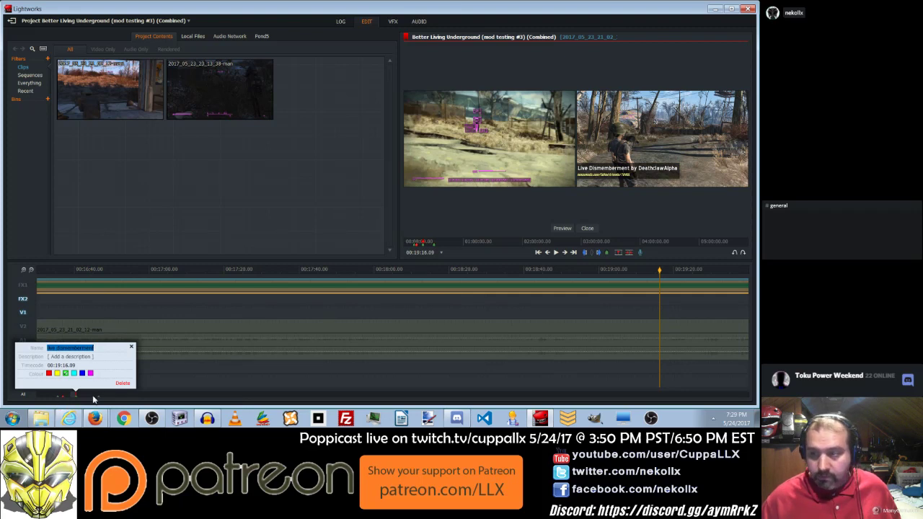
pyautogui.press('s')
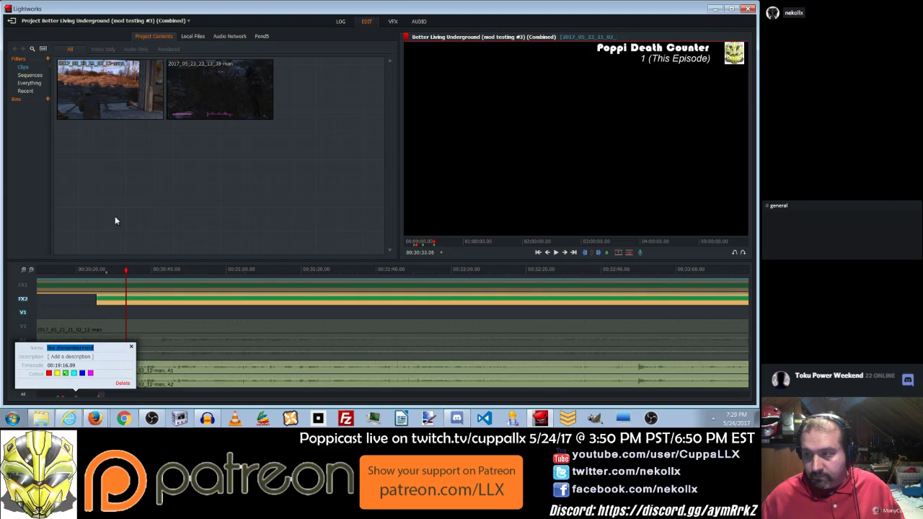
pyautogui.click(76, 397)
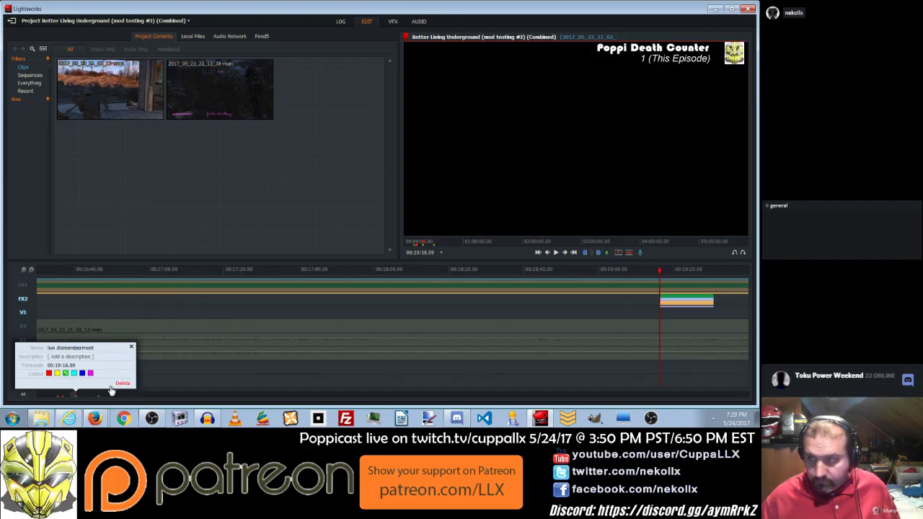
pyautogui.click(662, 275)
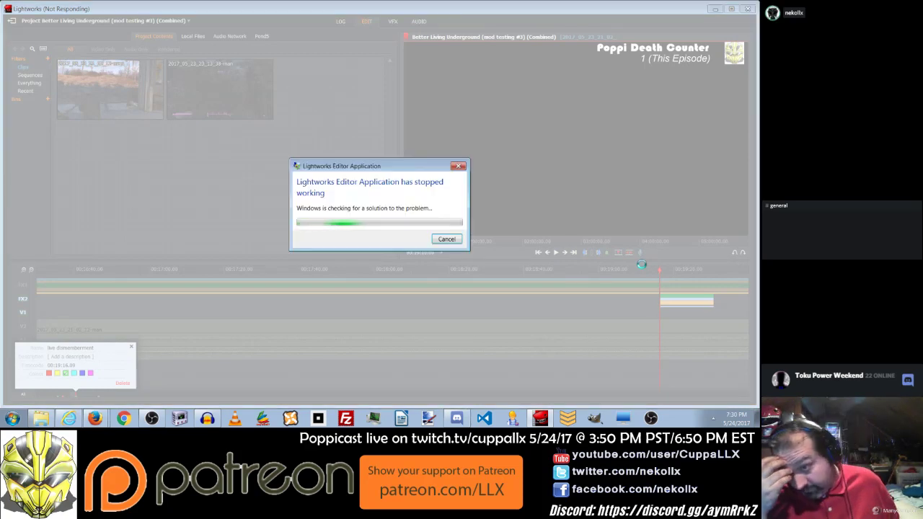
# Dismiss the crash dialog, reopen Better Living Underground (mod testing #3) (Combined) in Lightworks and review the whole timeline up to about 02:04:45.
pyautogui.click(446, 239)
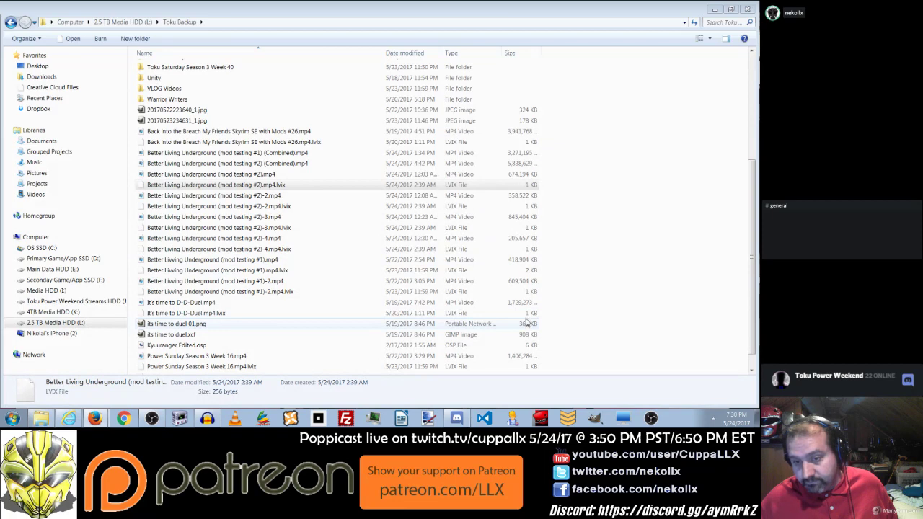
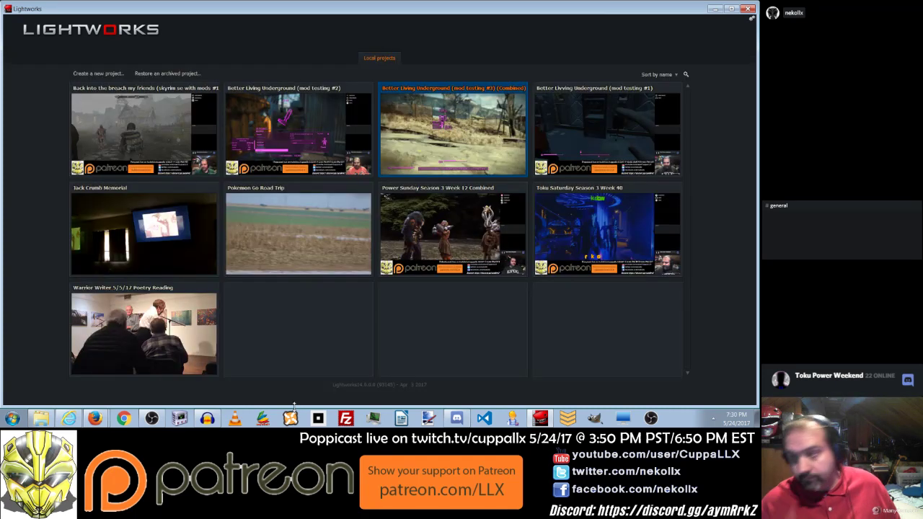
pyautogui.click(468, 147)
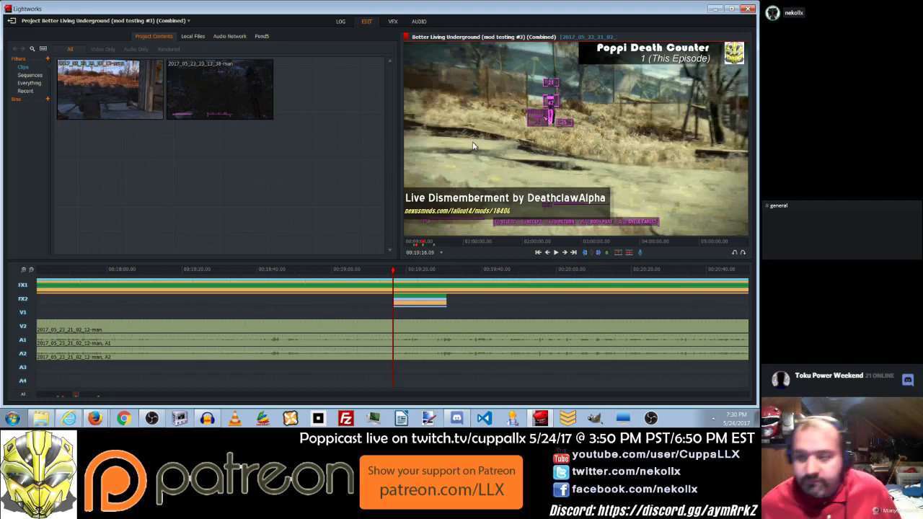
pyautogui.click(32, 269)
pyautogui.click(33, 270)
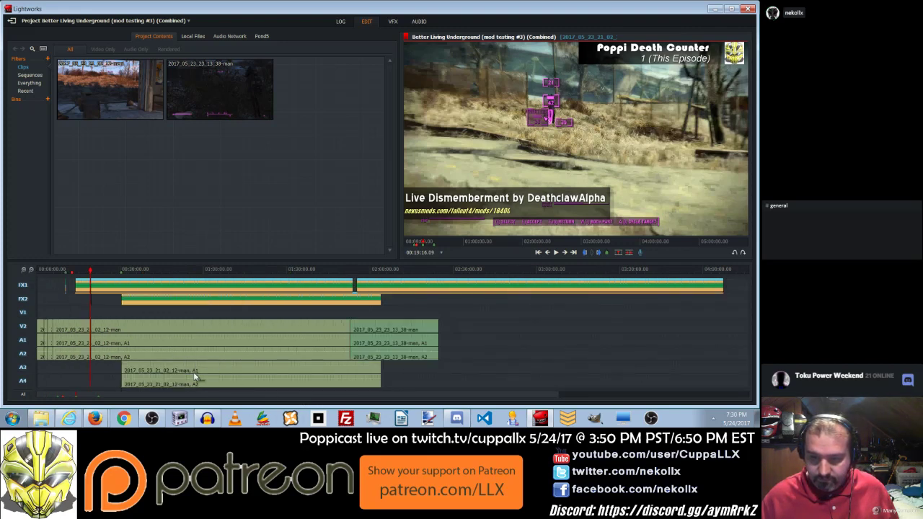
pyautogui.moveTo(90, 271); pyautogui.dragTo(383, 315)
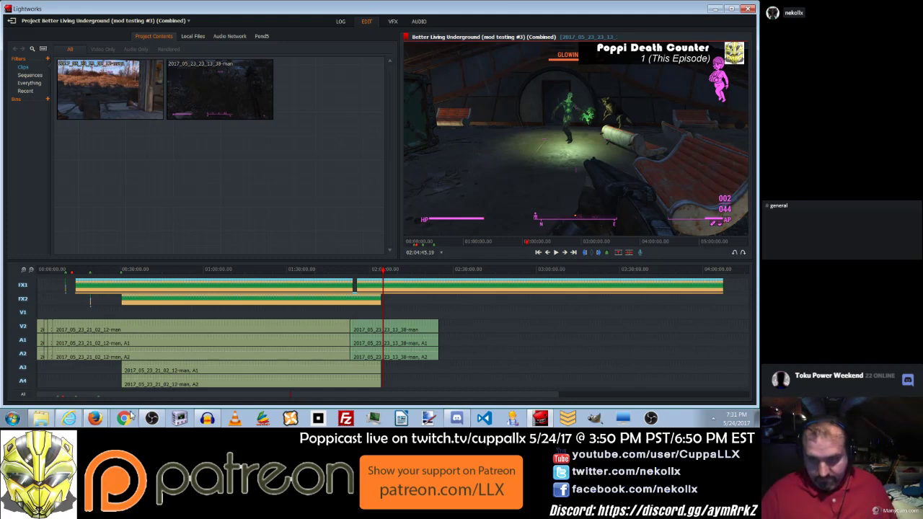
# Deactivate tracks V2, A1 and A2 and delete the mistakenly pasted audio segment on A3 and A4.
pyautogui.click(23, 327)
pyautogui.click(22, 340)
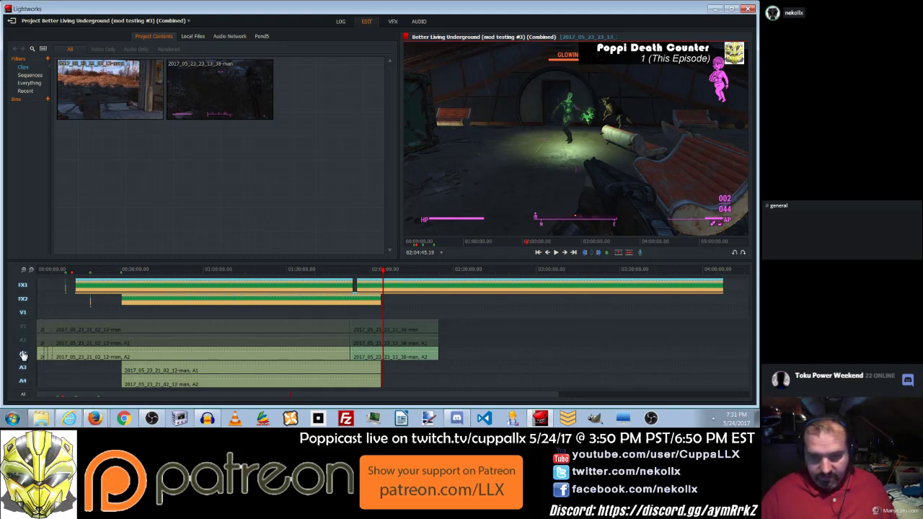
pyautogui.click(22, 353)
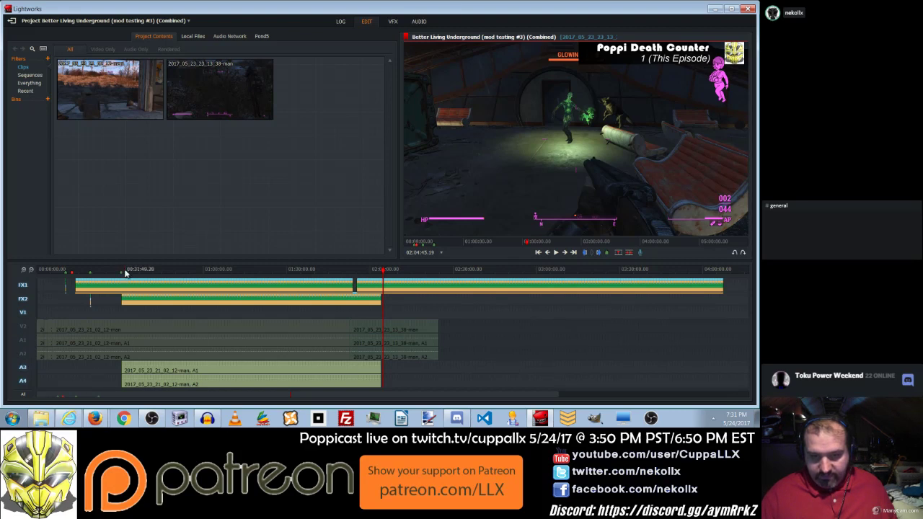
pyautogui.click(114, 270)
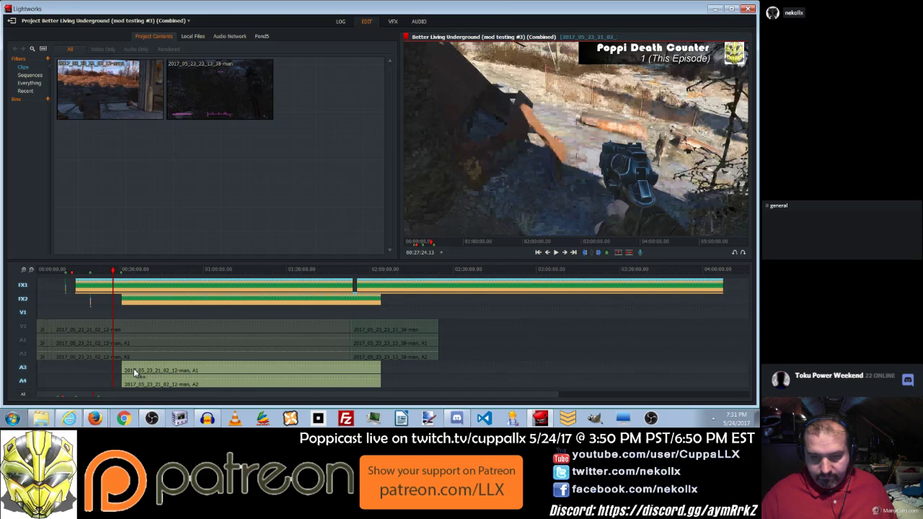
pyautogui.rightClick(133, 368)
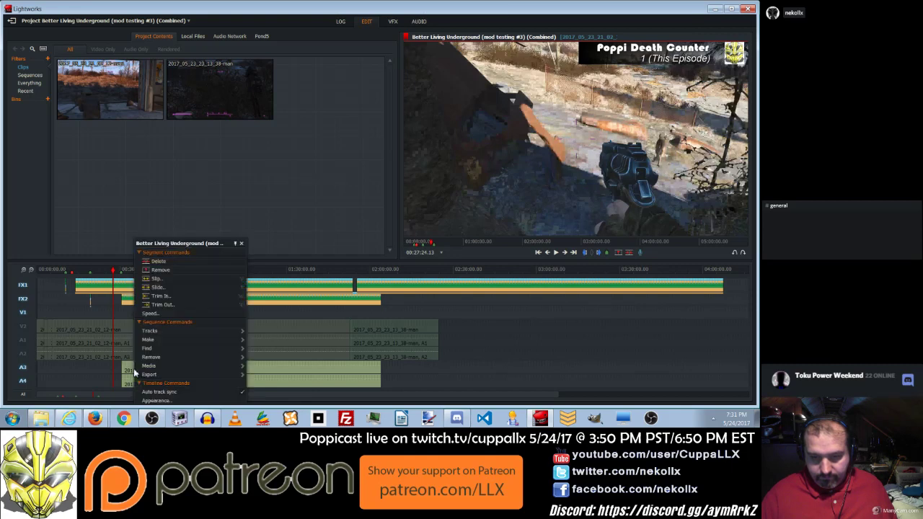
pyautogui.click(184, 263)
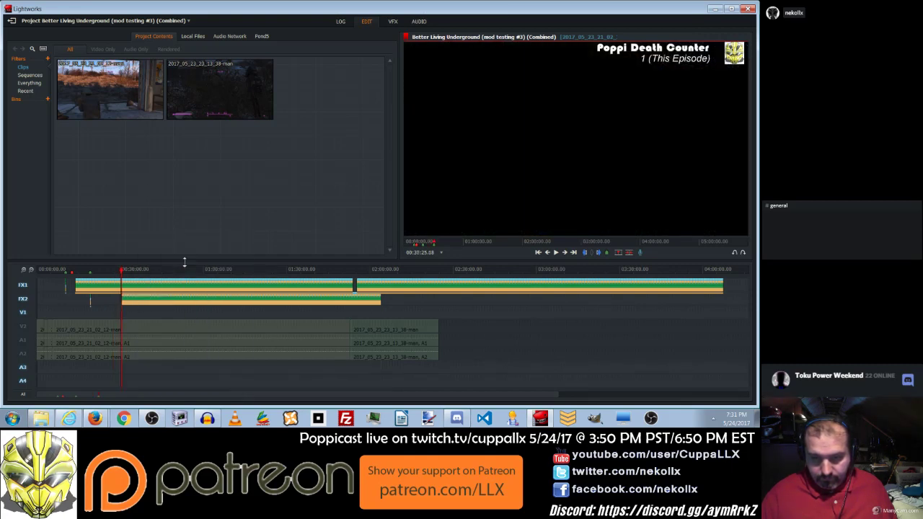
# Remove all effects from the long mistaken title segment on FX2.
pyautogui.rightClick(214, 303)
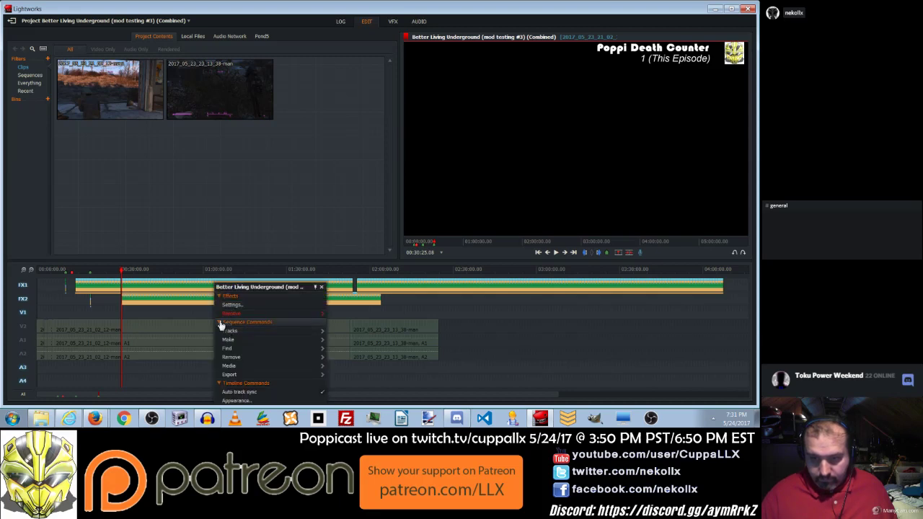
pyautogui.moveTo(232, 317)
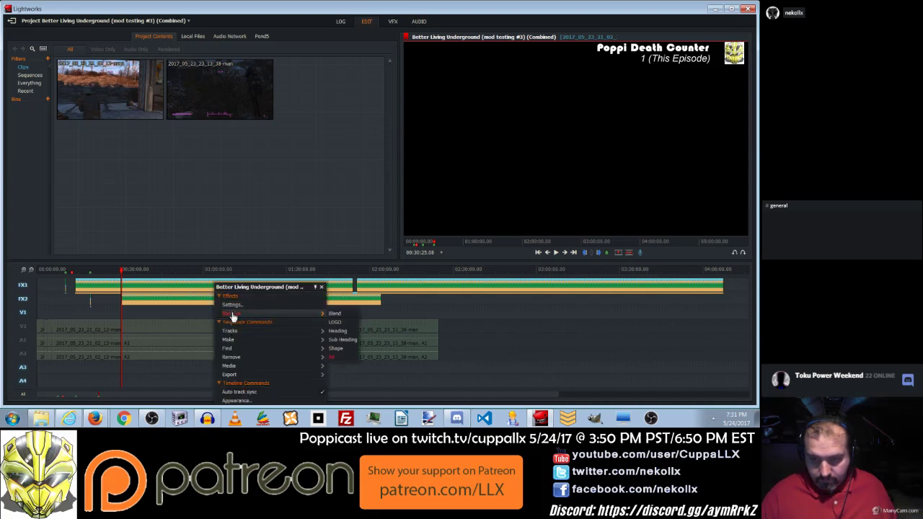
pyautogui.click(335, 356)
pyautogui.click(141, 268)
pyautogui.moveTo(142, 268)
pyautogui.mouseDown()
pyautogui.moveTo(118, 270)
pyautogui.moveTo(143, 269)
pyautogui.moveTo(135, 278)
pyautogui.mouseUp()
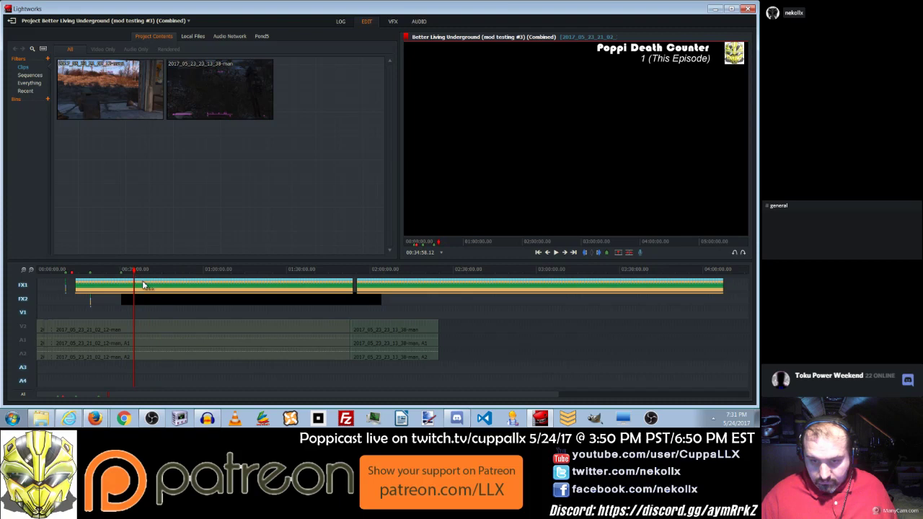
# Try removing the gaps from the sequence, then undo the gap removal.
pyautogui.rightClick(166, 304)
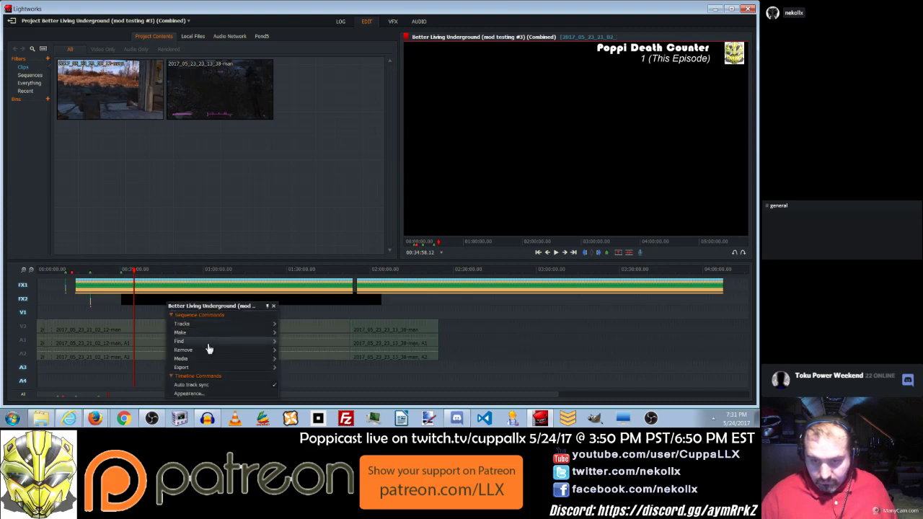
pyautogui.moveTo(241, 352)
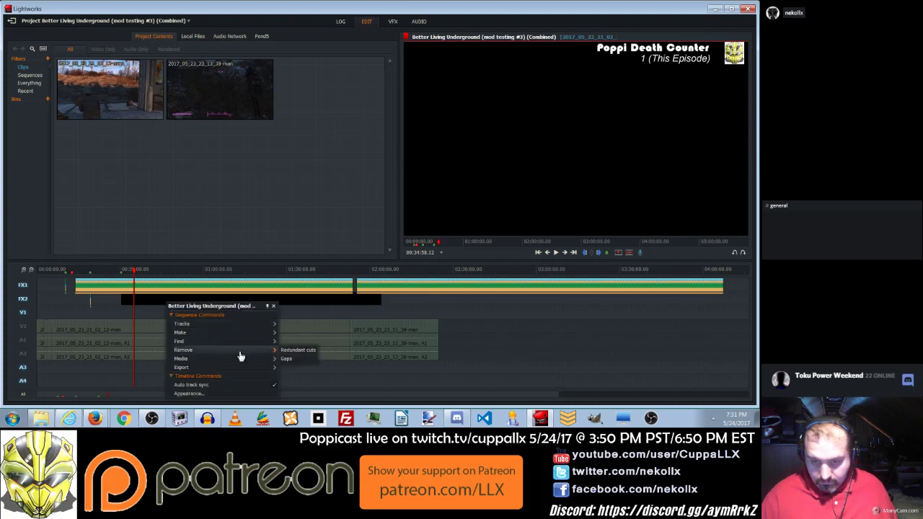
pyautogui.click(287, 359)
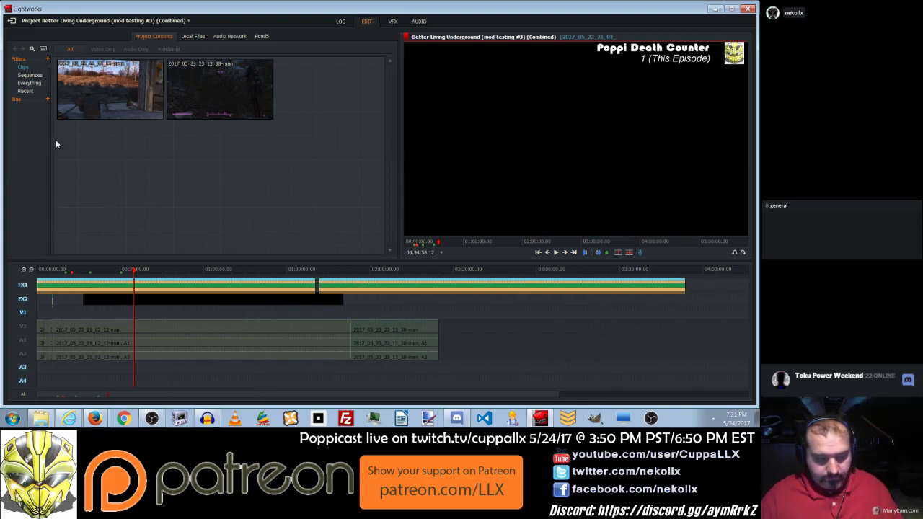
pyautogui.hotkey('ctrl', 'z')
# Trim the end of the leftover black segment on FX2 back to its start.
pyautogui.moveTo(131, 271)
pyautogui.mouseDown()
pyautogui.moveTo(118, 272)
pyautogui.moveTo(140, 282)
pyautogui.mouseUp()
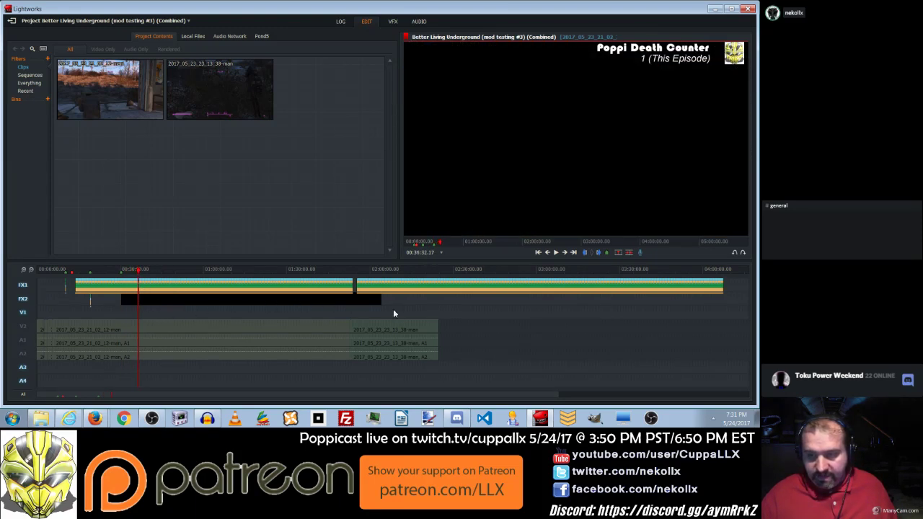
pyautogui.moveTo(378, 302); pyautogui.dragTo(127, 293)
pyautogui.click(124, 283)
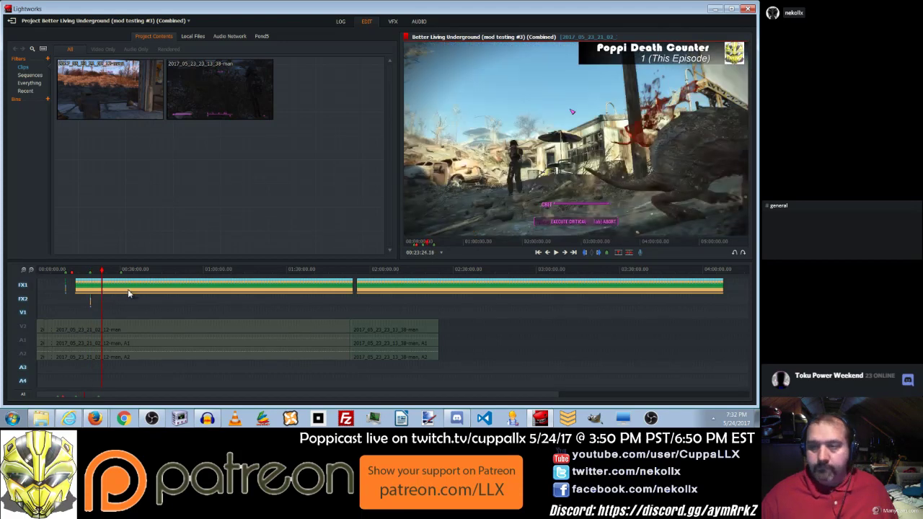
pyautogui.click(719, 289)
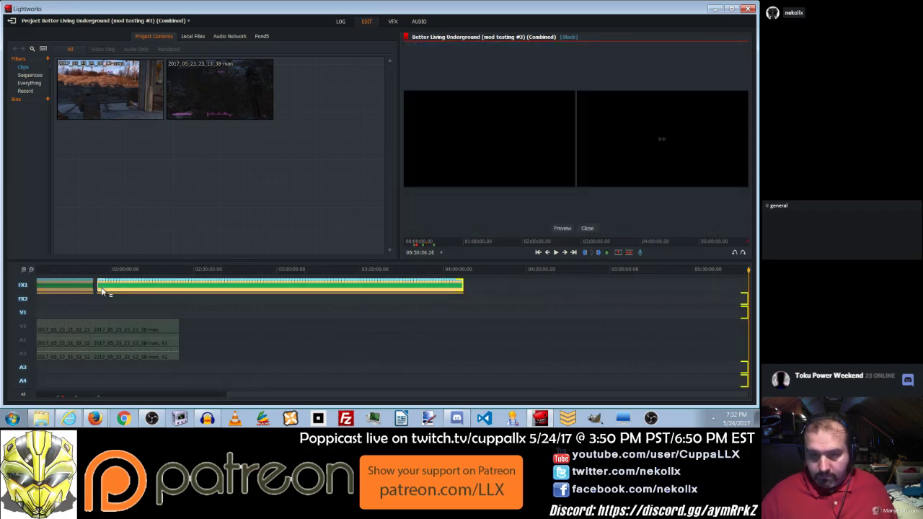
pyautogui.press('Home')
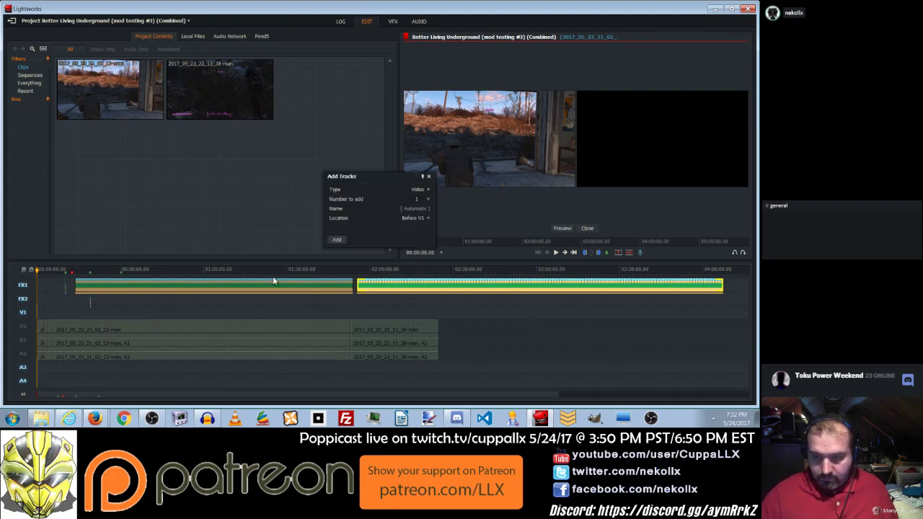
pyautogui.click(428, 177)
pyautogui.rightClick(412, 283)
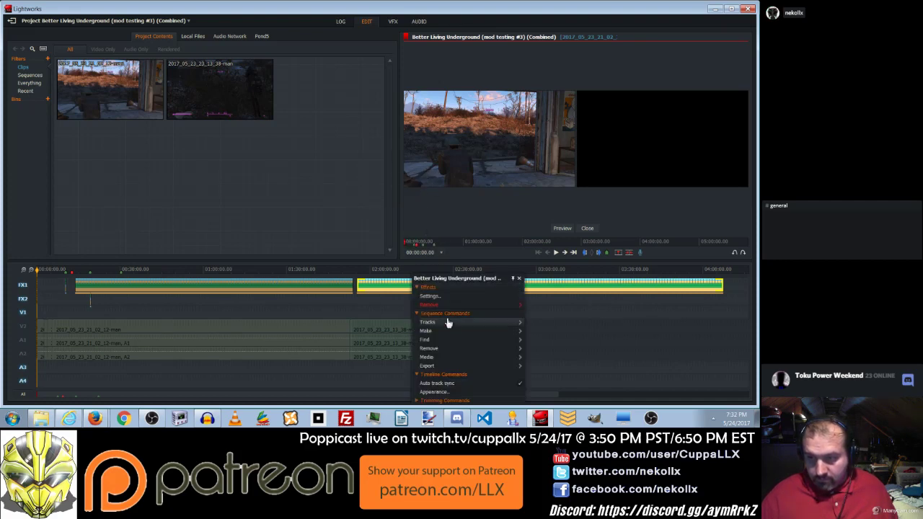
pyautogui.moveTo(448, 351)
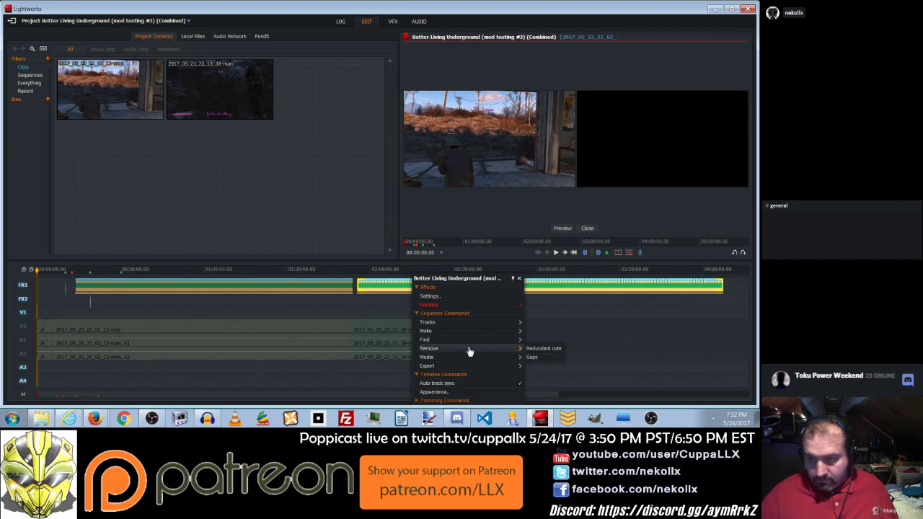
pyautogui.moveTo(437, 325)
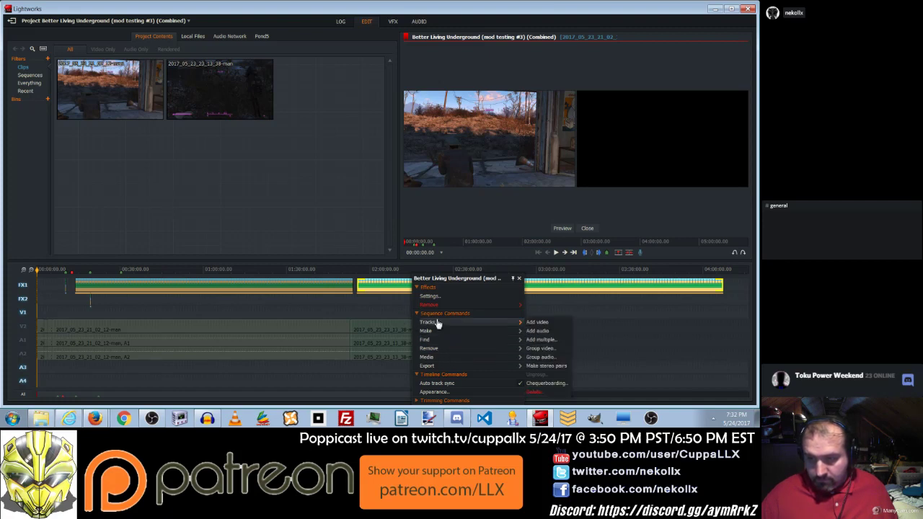
# Mark the span from 01:54:54.20 to 04:09:57.00 and remove the second long effect segment on FX1.
pyautogui.click(354, 272)
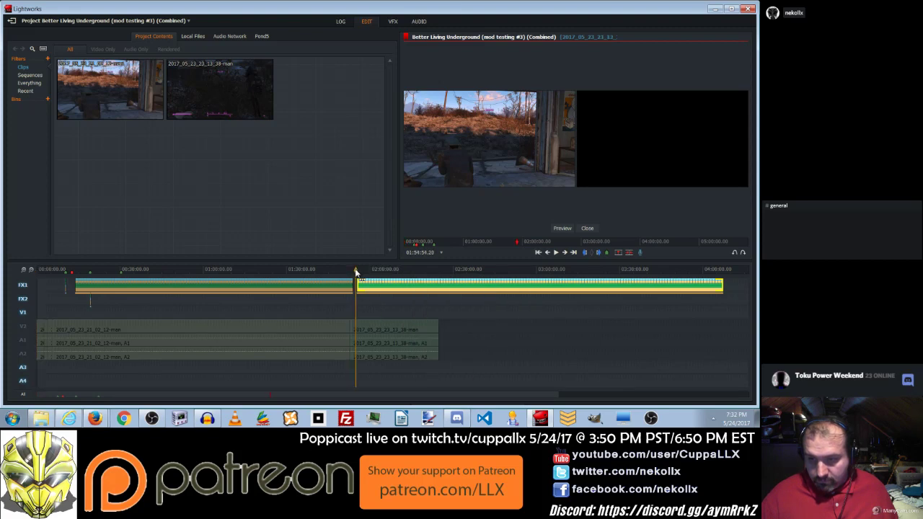
pyautogui.click(587, 256)
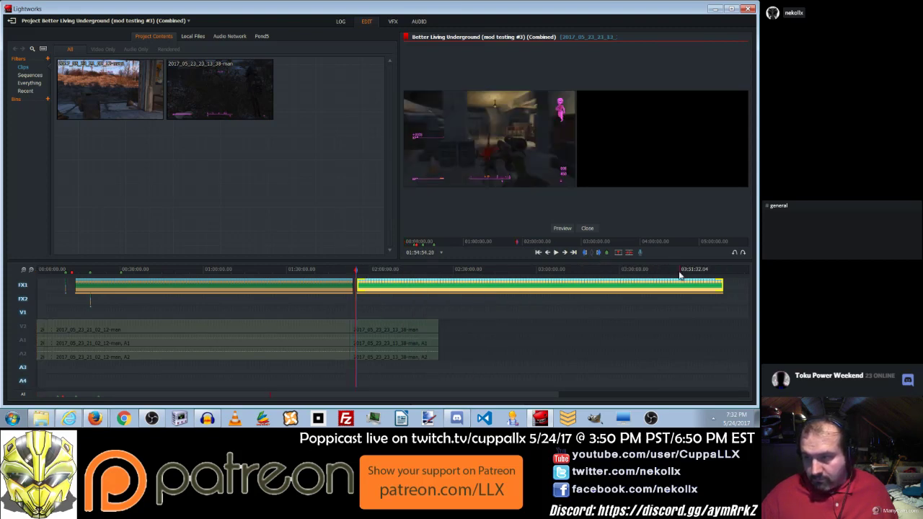
pyautogui.click(730, 270)
pyautogui.click(598, 254)
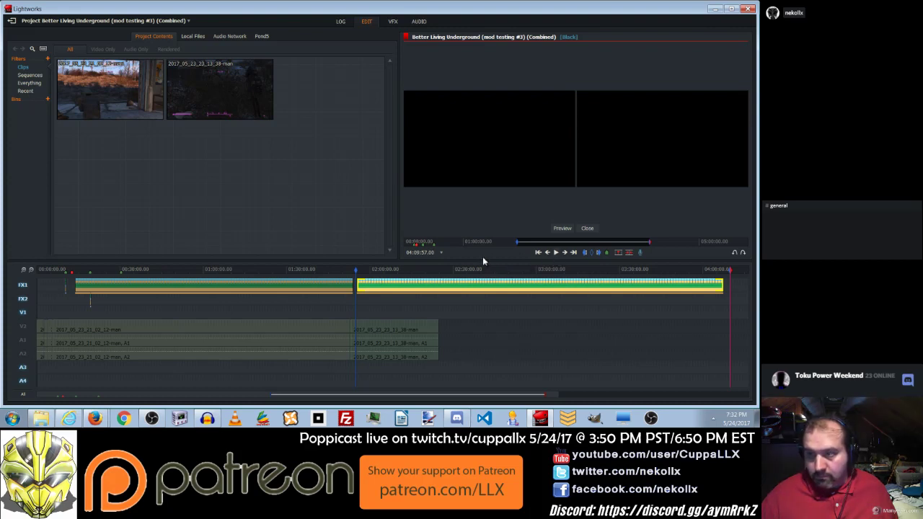
pyautogui.click(572, 270)
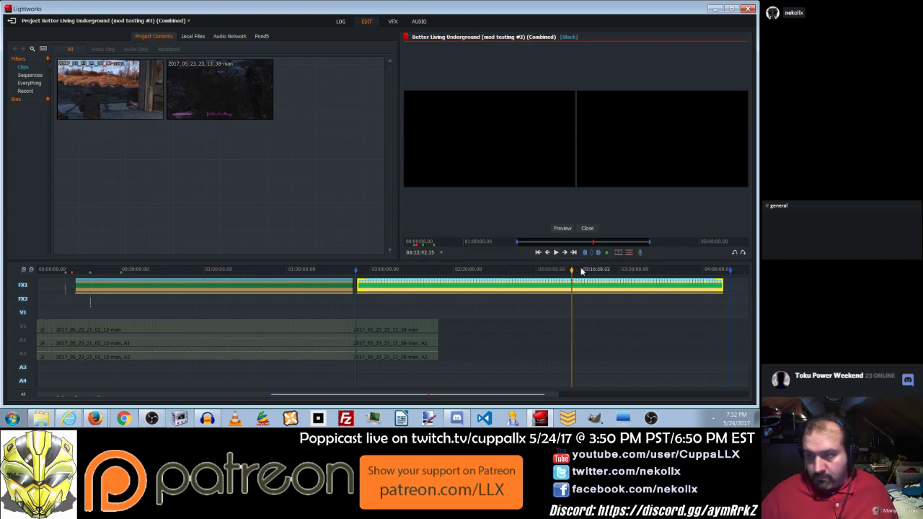
pyautogui.click(618, 251)
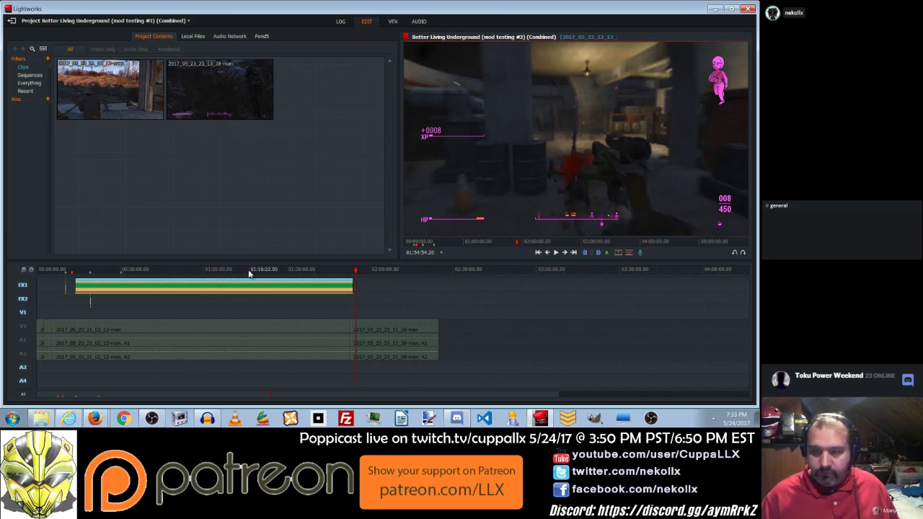
# Select the Live Dismemberment title on FX2, position the playhead at 00:30:01.28 and deactivate track FX1.
pyautogui.click(220, 270)
pyautogui.moveTo(221, 271); pyautogui.dragTo(94, 273)
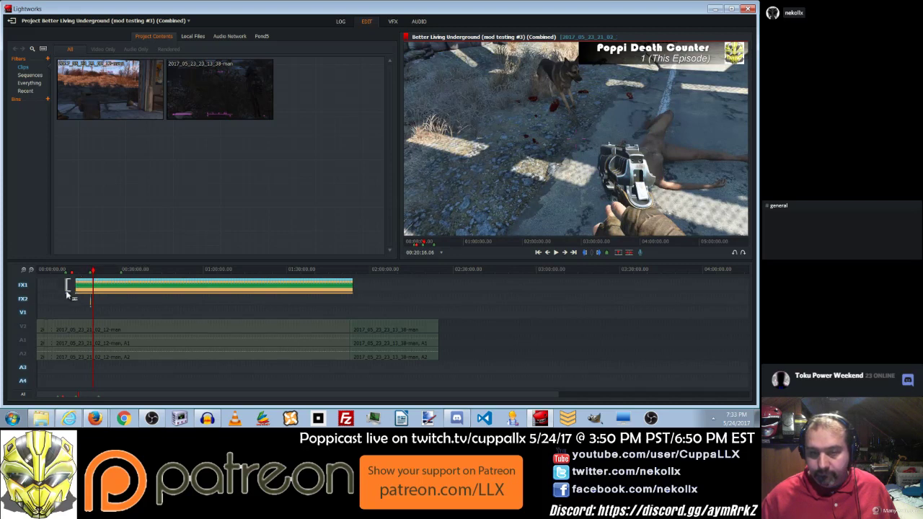
pyautogui.click(23, 273)
pyautogui.click(23, 272)
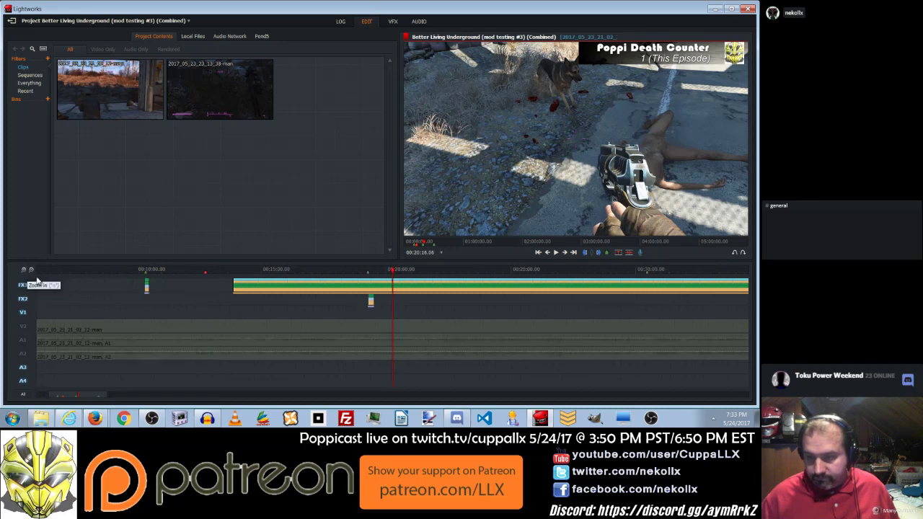
pyautogui.click(369, 306)
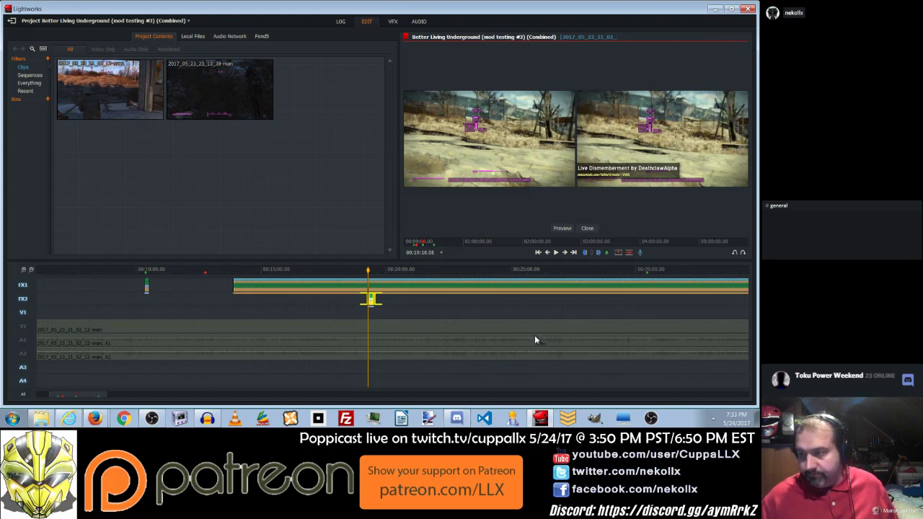
pyautogui.click(638, 271)
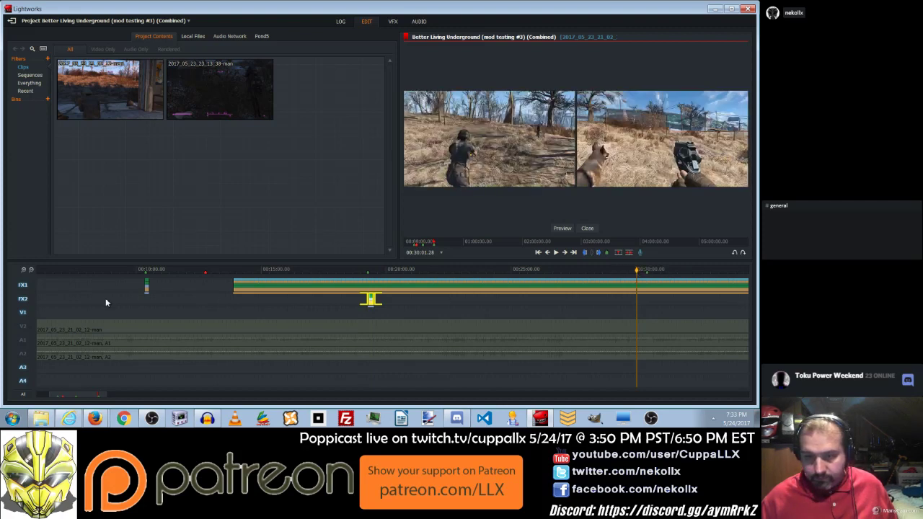
pyautogui.click(24, 285)
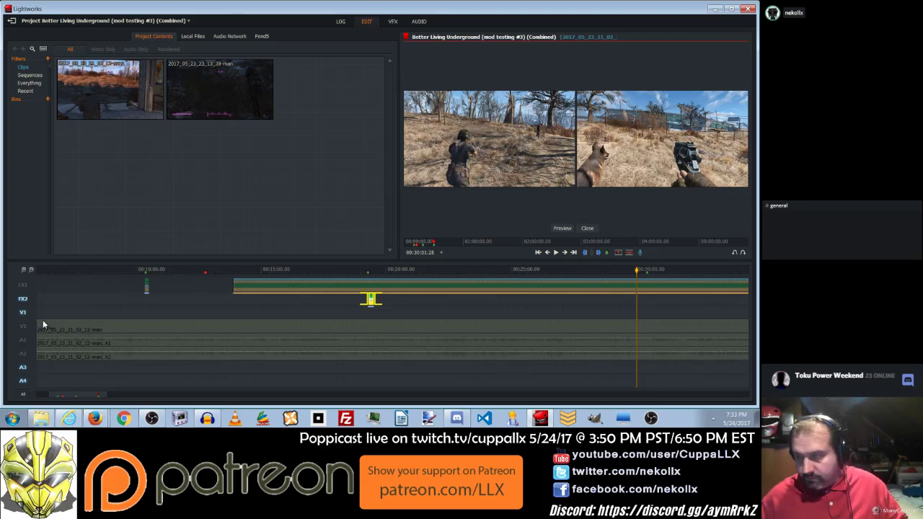
# Try pasting a copy of the Live Dismemberment title at 00:30:01.28 and adjusting it, then undo the paste.
pyautogui.press('v')
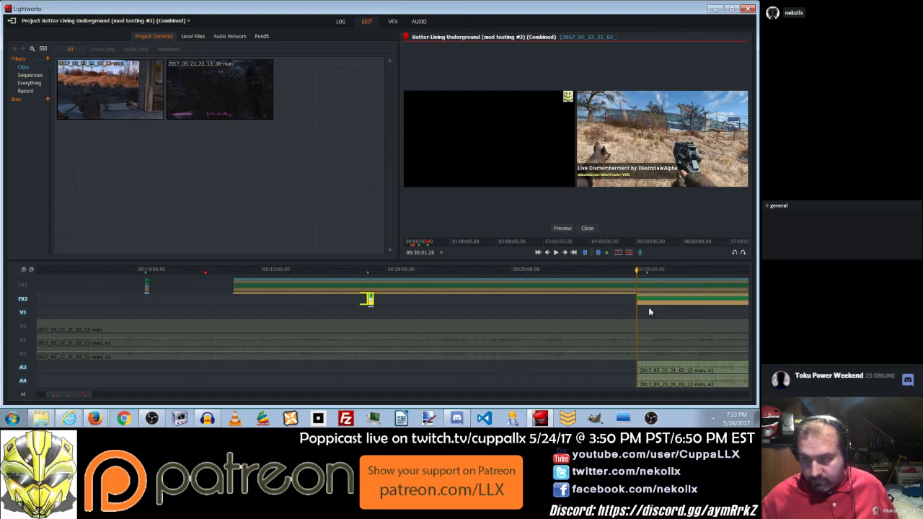
pyautogui.moveTo(636, 270)
pyautogui.mouseDown()
pyautogui.moveTo(651, 274)
pyautogui.moveTo(611, 278)
pyautogui.moveTo(631, 282)
pyautogui.mouseUp()
pyautogui.moveTo(661, 286); pyautogui.dragTo(596, 289)
pyautogui.hotkey('ctrl', 'z')
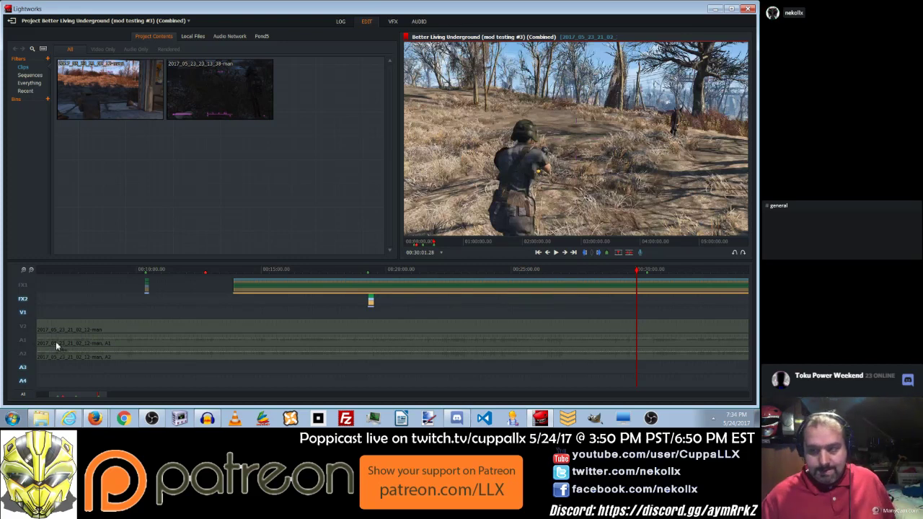
# Reselect both ends of the Live Dismemberment title on FX2 and paste a copy of it at 00:29:47.19.
pyautogui.click(25, 302)
pyautogui.click(25, 301)
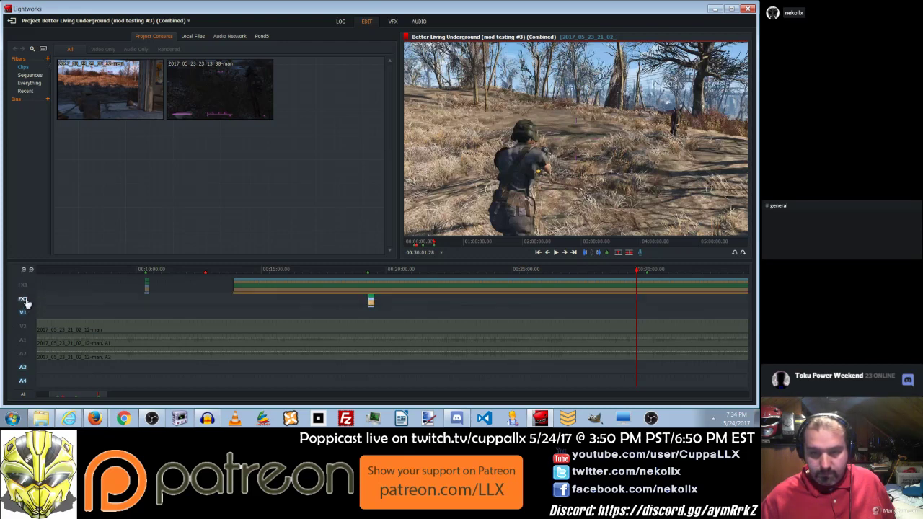
pyautogui.click(372, 300)
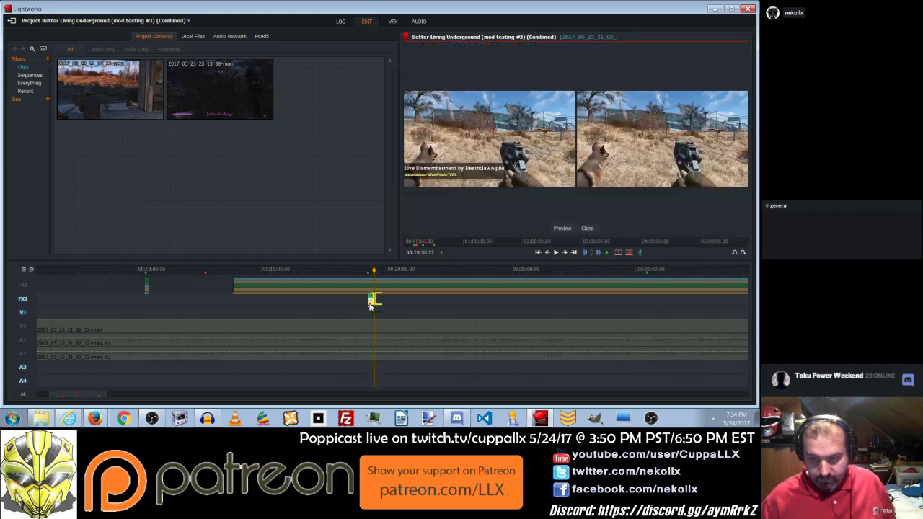
pyautogui.click(368, 301)
pyautogui.rightClick(370, 304)
pyautogui.moveTo(372, 306)
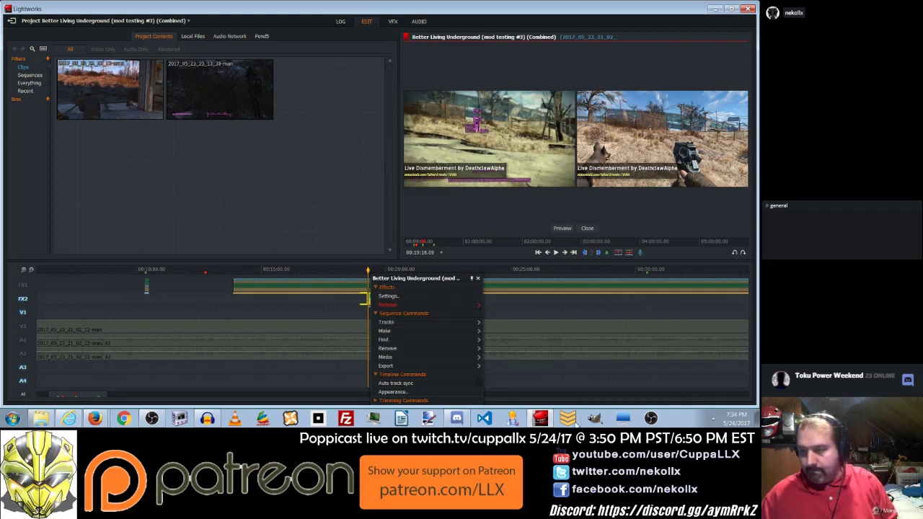
pyautogui.click(344, 313)
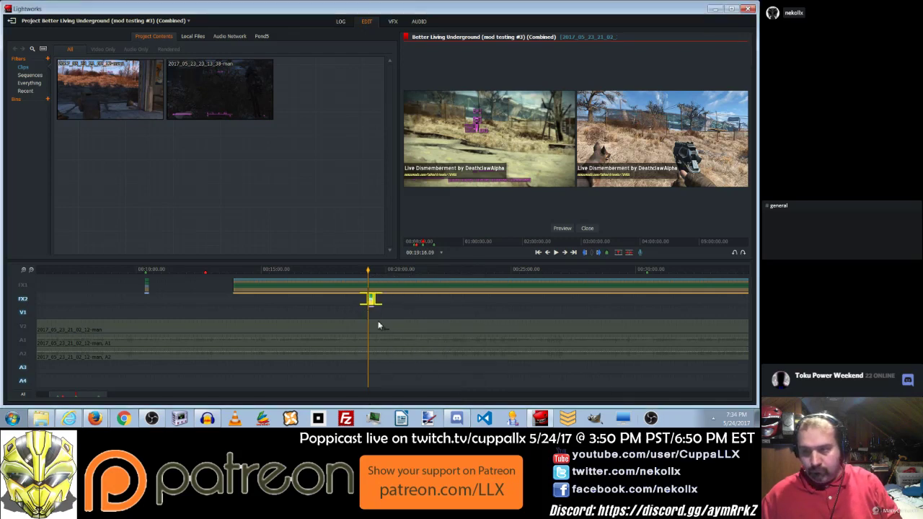
pyautogui.click(20, 291)
pyautogui.click(628, 273)
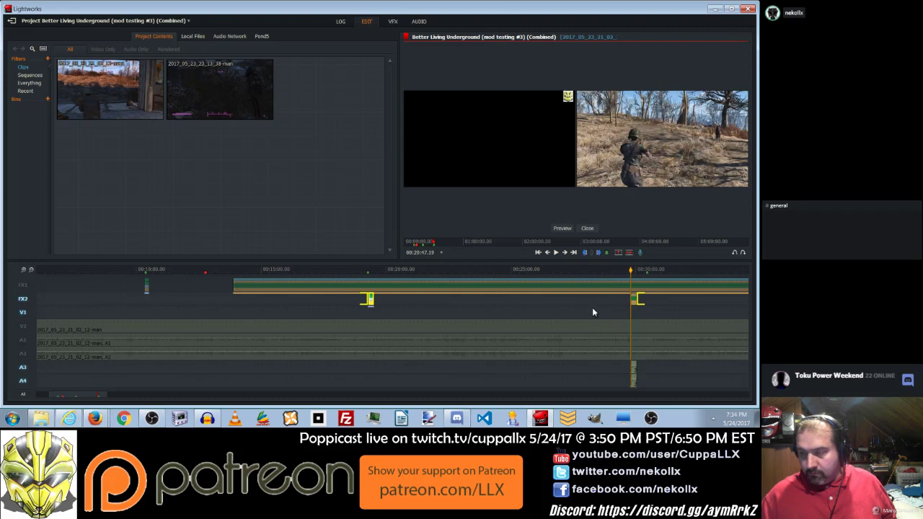
# Play back the stretch around the copied title on FX2 from about 00:29:30, then check the original title near 00:19:36.
pyautogui.moveTo(610, 269)
pyautogui.mouseDown()
pyautogui.moveTo(642, 284)
pyautogui.moveTo(621, 282)
pyautogui.mouseUp()
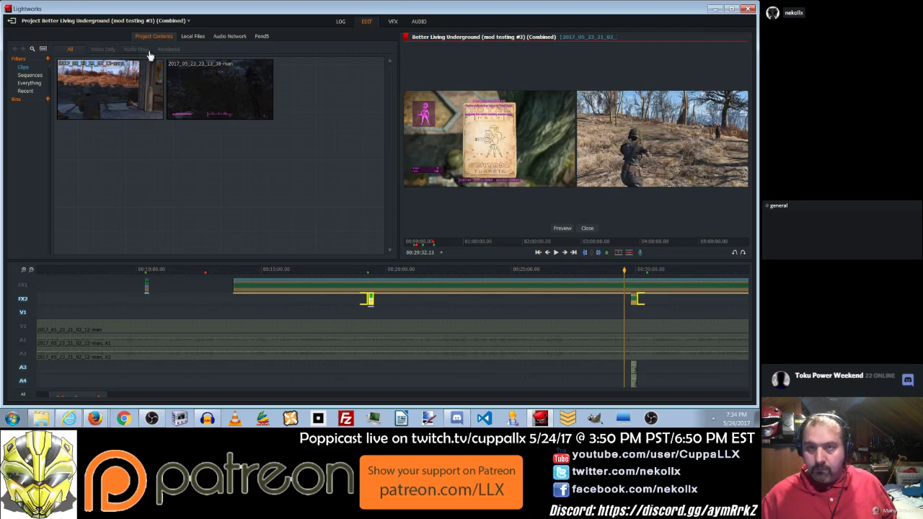
pyautogui.click(558, 253)
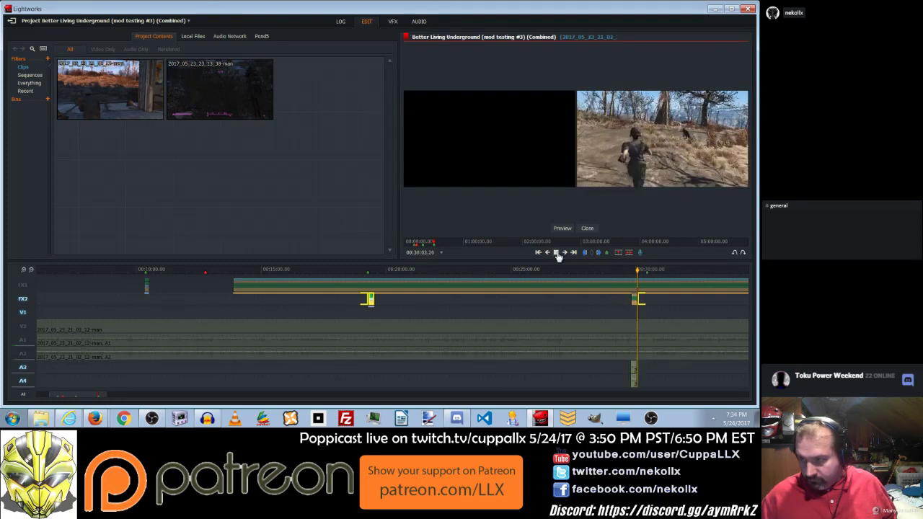
pyautogui.click(622, 272)
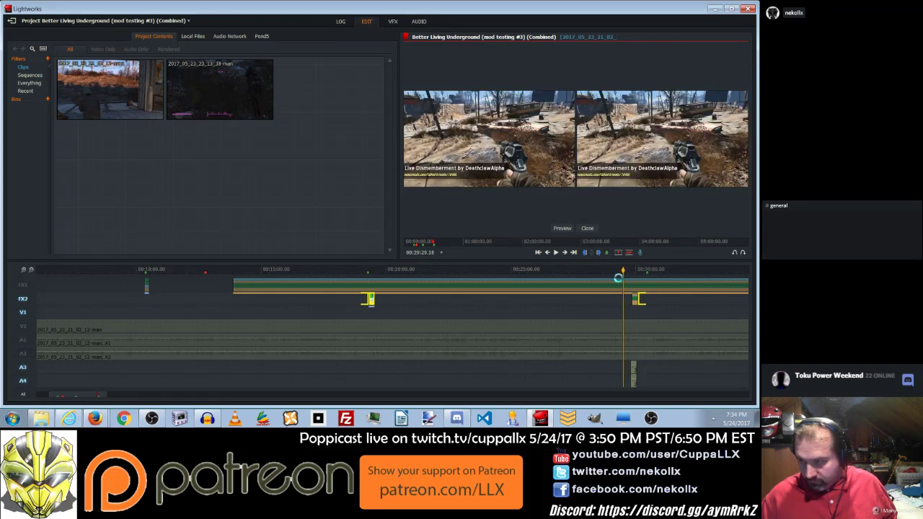
pyautogui.moveTo(618, 269); pyautogui.dragTo(630, 270)
pyautogui.click(556, 254)
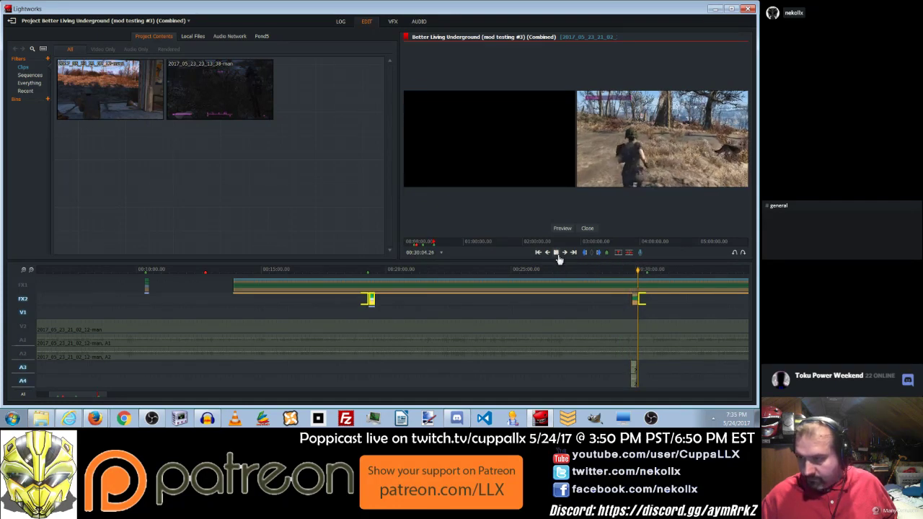
pyautogui.click(625, 273)
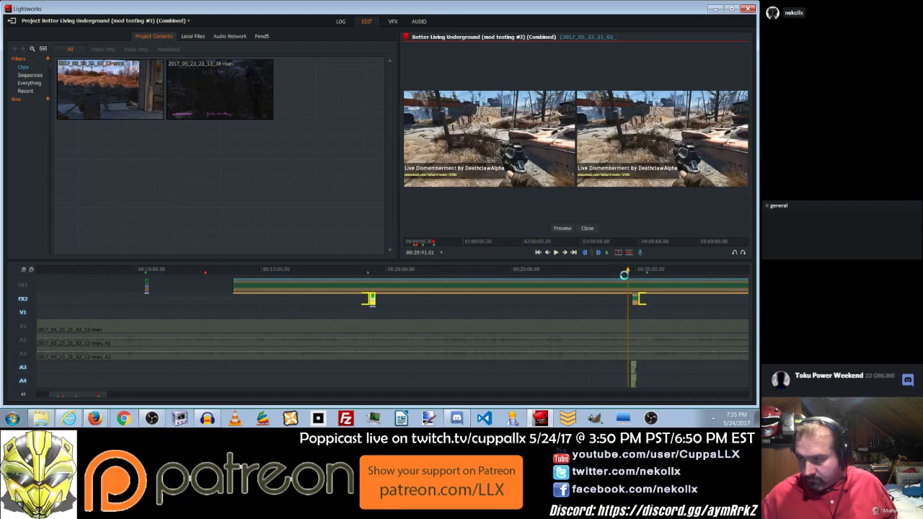
pyautogui.click(556, 254)
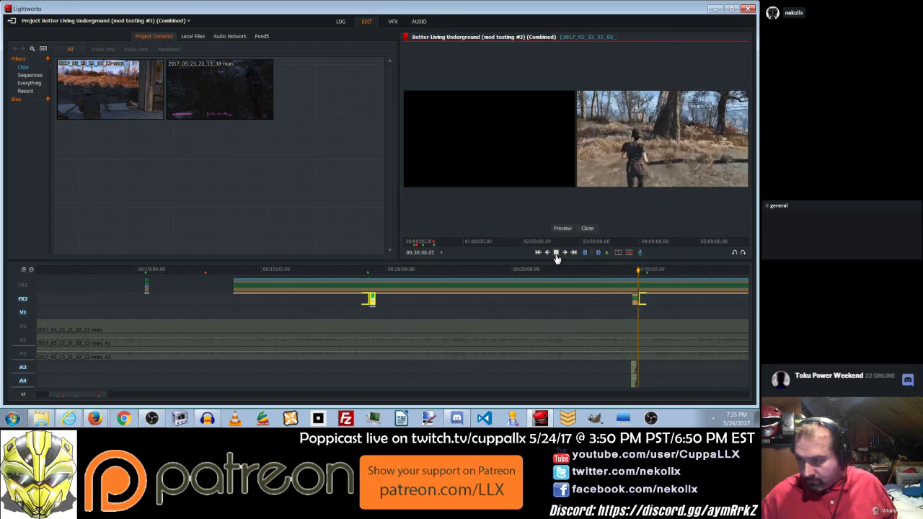
pyautogui.click(376, 273)
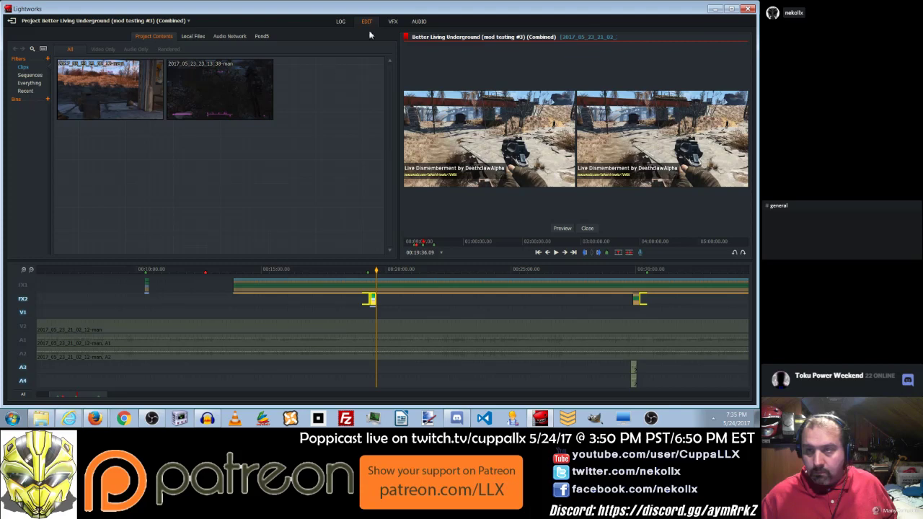
# Delete the stray audio segments on A3 and A4 beneath the copied title near 00:29:47.19.
pyautogui.rightClick(635, 375)
pyautogui.moveTo(651, 351)
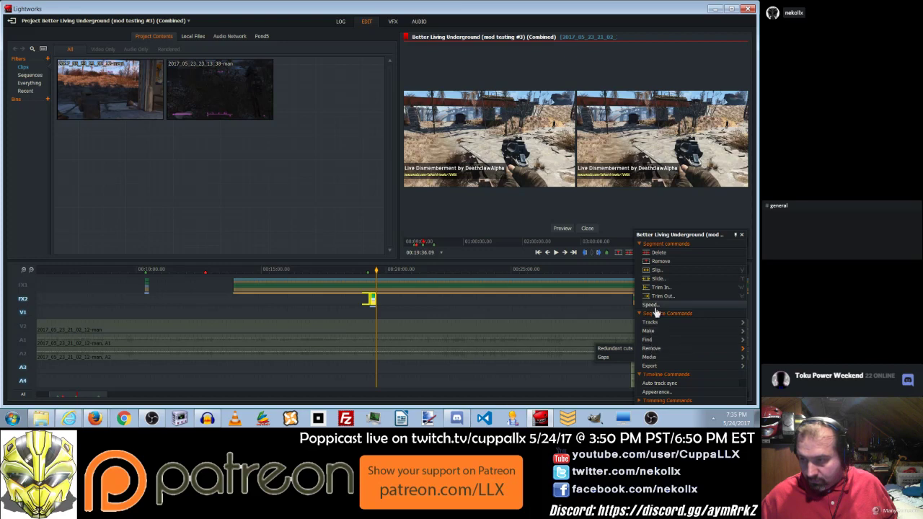
pyautogui.click(661, 252)
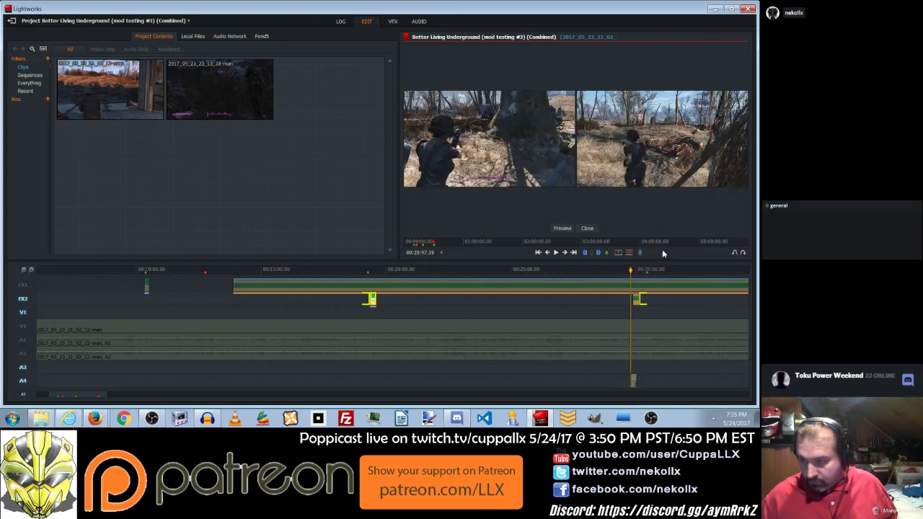
pyautogui.rightClick(631, 379)
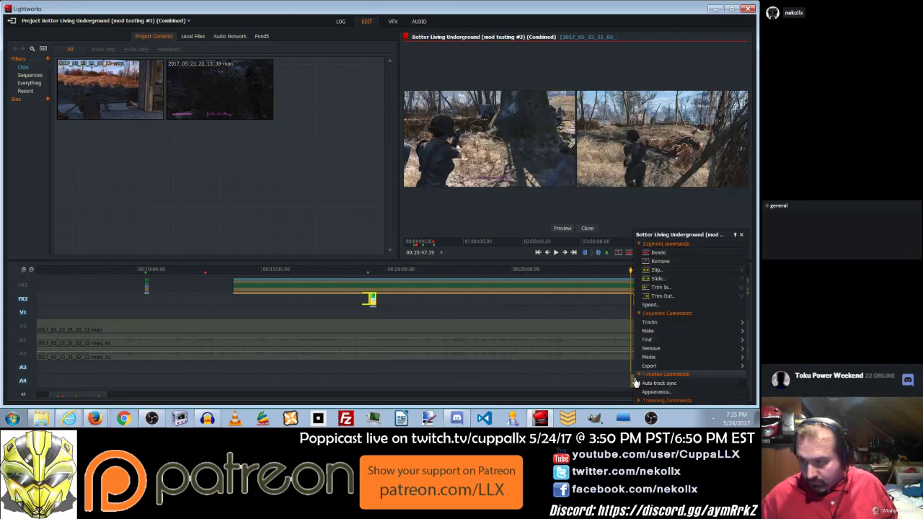
pyautogui.click(658, 252)
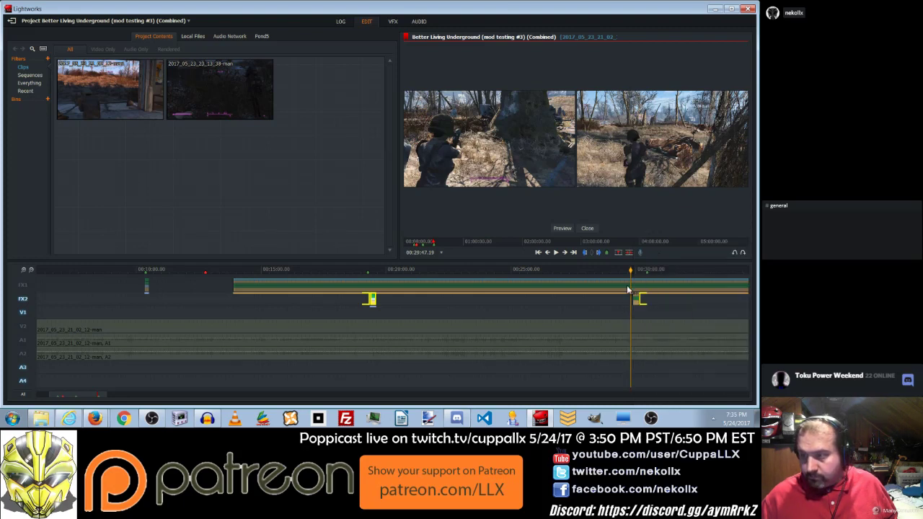
# Play back the section around the copied title, deselect that title's end on FX2 and place the playhead at 00:29:48.17.
pyautogui.press('space')
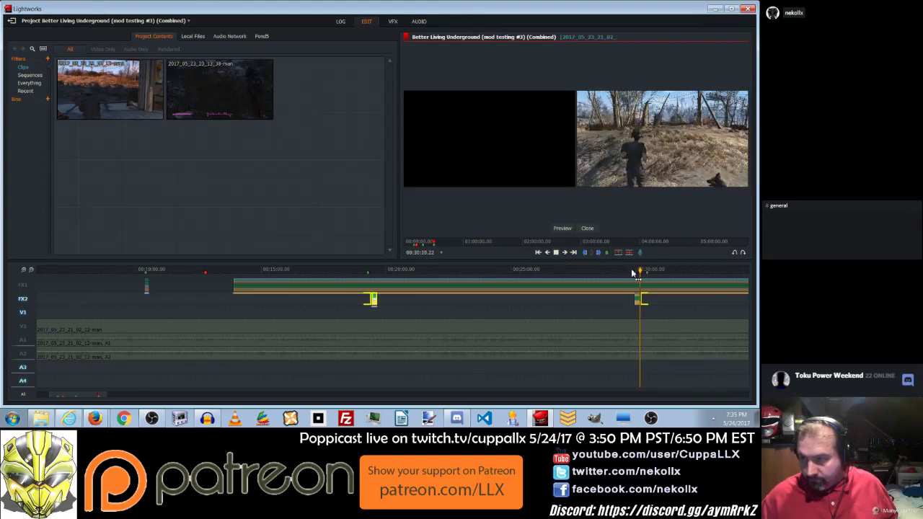
pyautogui.moveTo(639, 274); pyautogui.dragTo(629, 273)
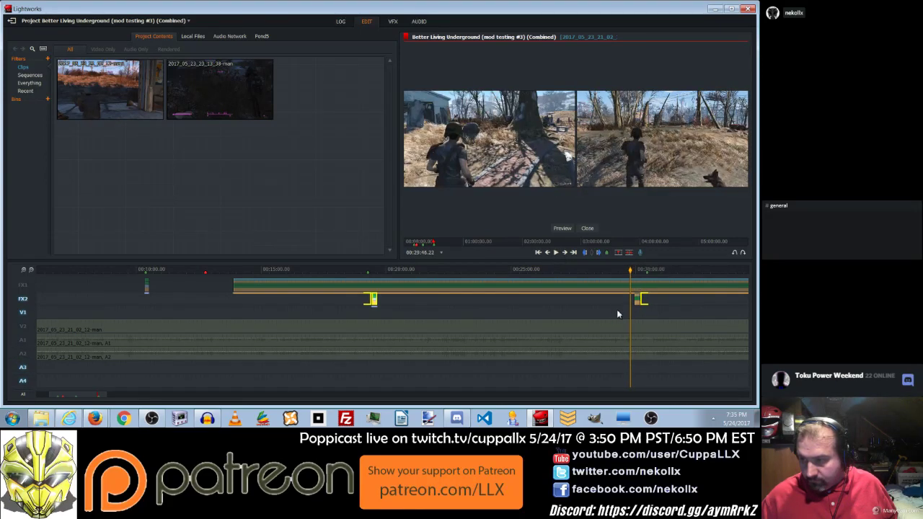
pyautogui.press('a')
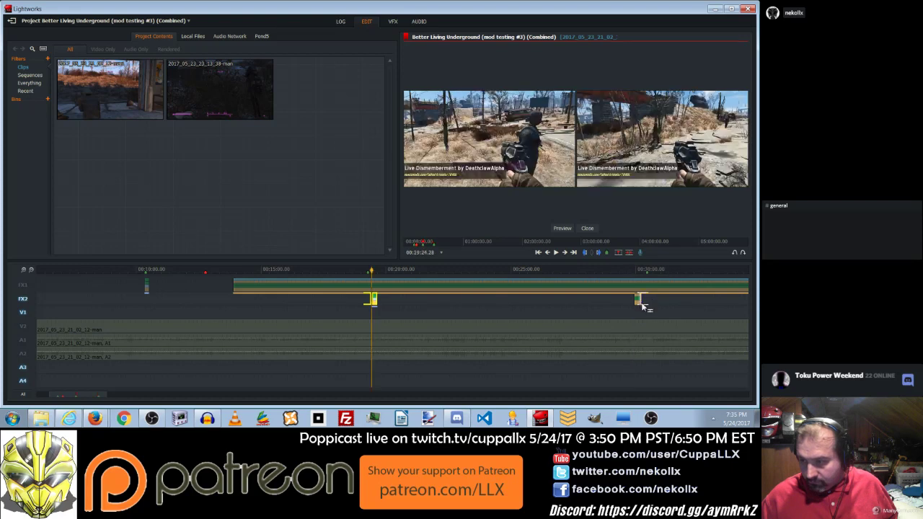
pyautogui.moveTo(617, 275)
pyautogui.mouseDown()
pyautogui.moveTo(643, 283)
pyautogui.moveTo(632, 285)
pyautogui.mouseUp()
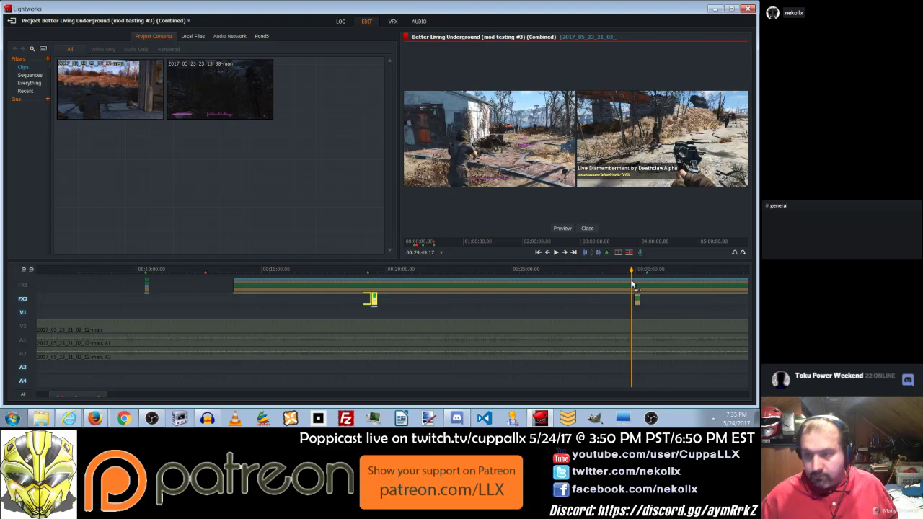
# Reactivate tracks V2, A1, A2 and FX1.
pyautogui.click(22, 325)
pyautogui.click(22, 339)
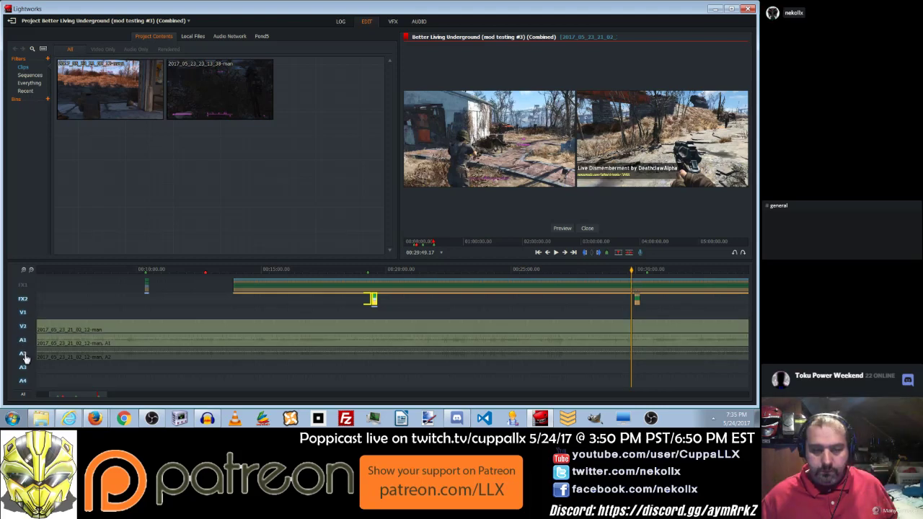
pyautogui.click(22, 353)
pyautogui.moveTo(24, 286); pyautogui.dragTo(24, 299)
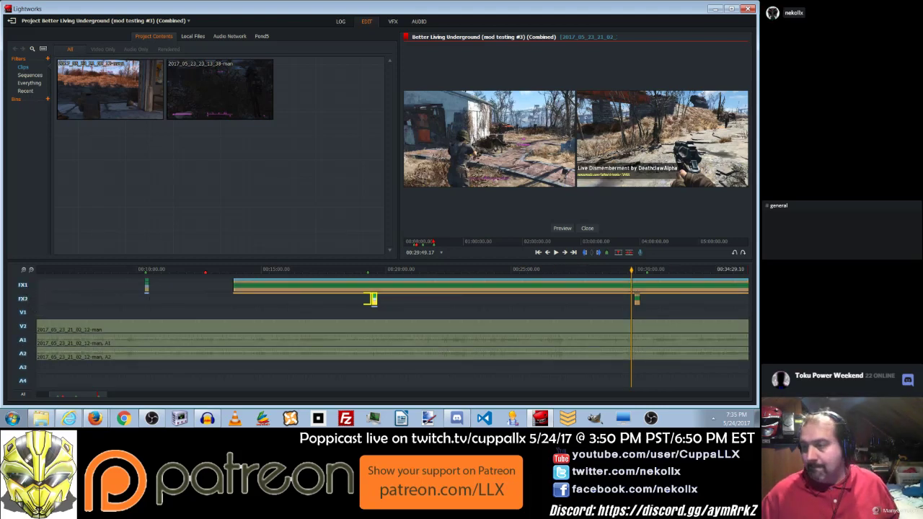
# Check playback at the first Live Dismemberment title and trim the gap before it to bring it back to its marker.
pyautogui.click(555, 252)
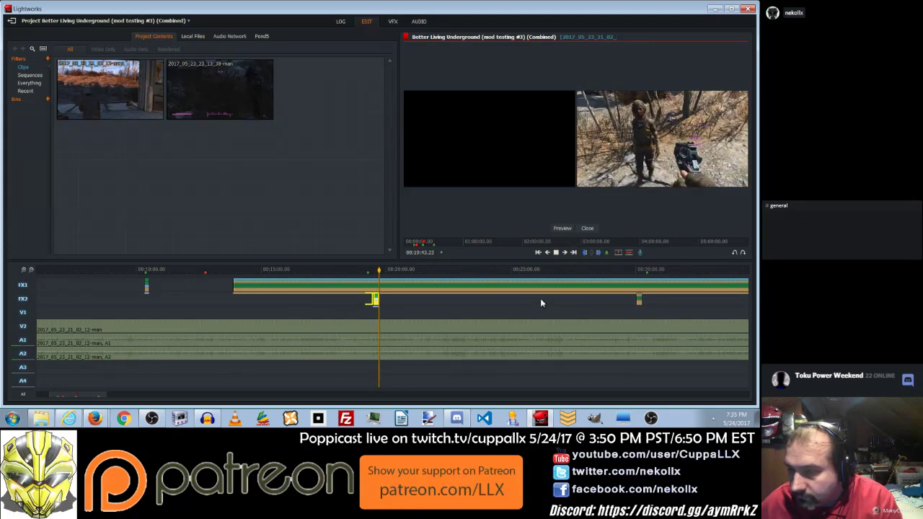
pyautogui.click(556, 254)
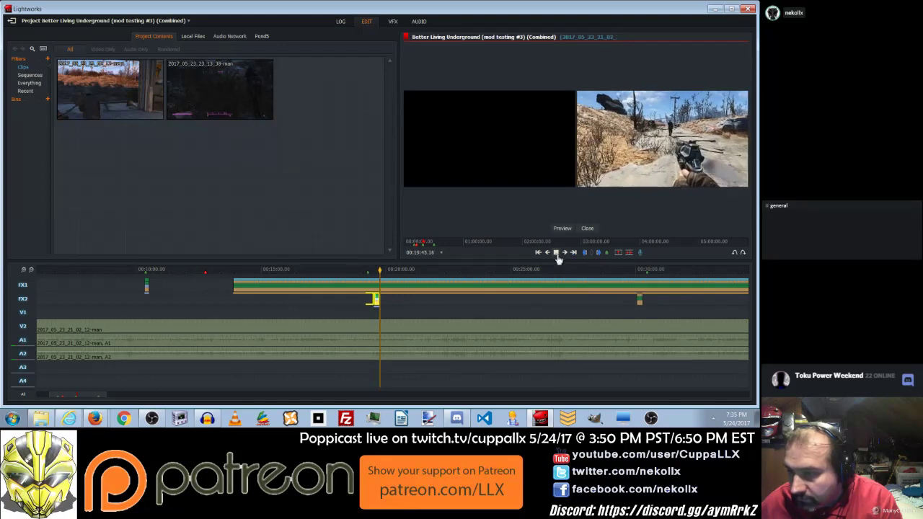
pyautogui.click(370, 300)
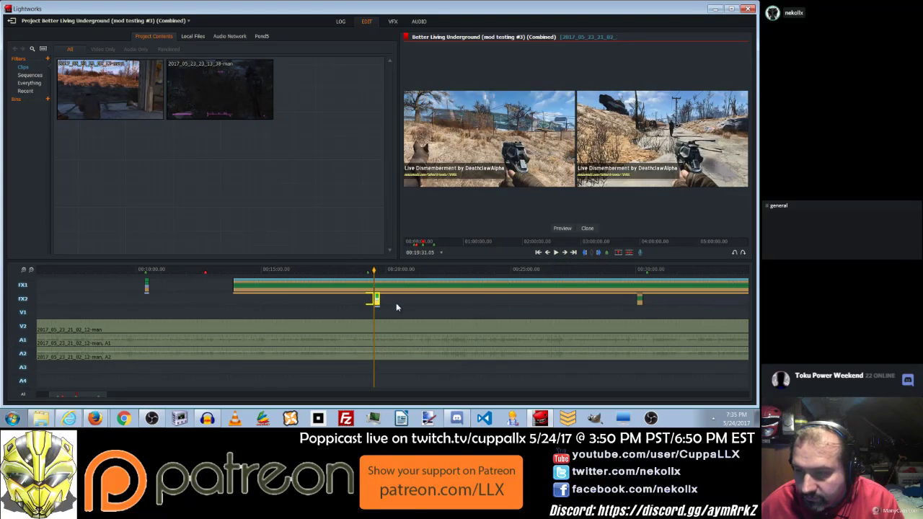
pyautogui.moveTo(374, 306)
pyautogui.mouseDown()
pyautogui.moveTo(398, 309)
pyautogui.moveTo(375, 299)
pyautogui.moveTo(372, 308)
pyautogui.moveTo(382, 306)
pyautogui.moveTo(363, 306)
pyautogui.moveTo(395, 305)
pyautogui.moveTo(368, 301)
pyautogui.mouseUp()
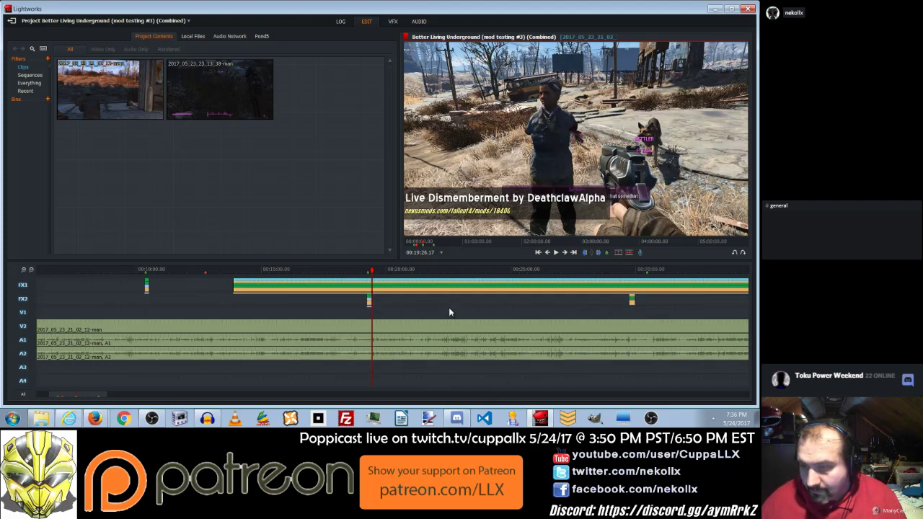
# Try cutting at 00:29:43.14 with both ends of the second FX2 title selected, then undo the cut.
pyautogui.moveTo(490, 271); pyautogui.dragTo(626, 288)
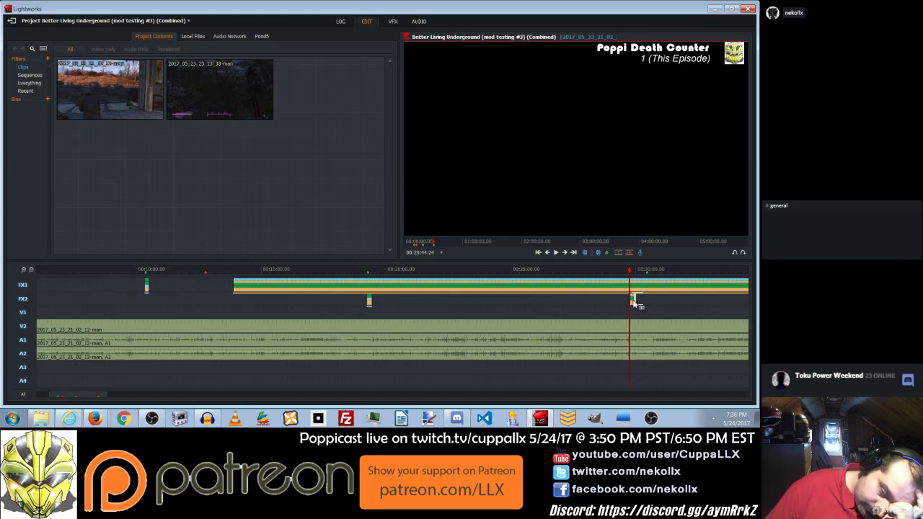
pyautogui.click(634, 301)
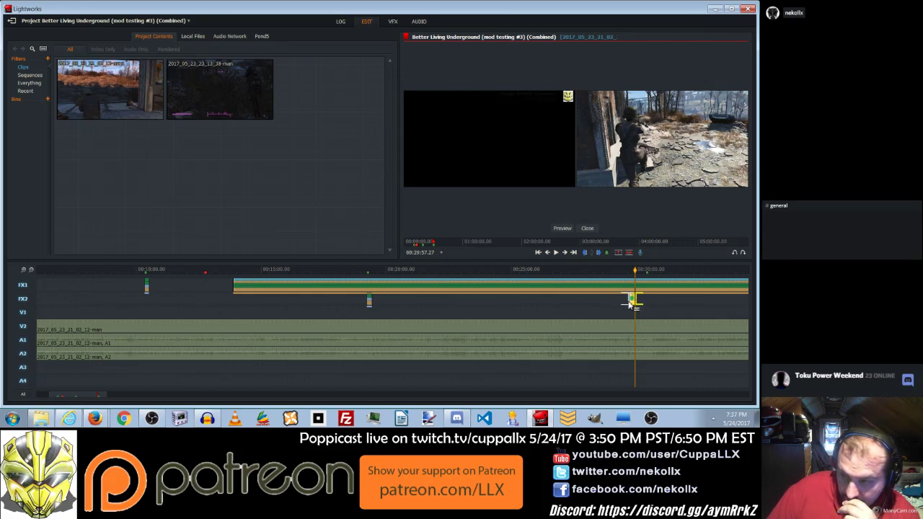
pyautogui.click(628, 303)
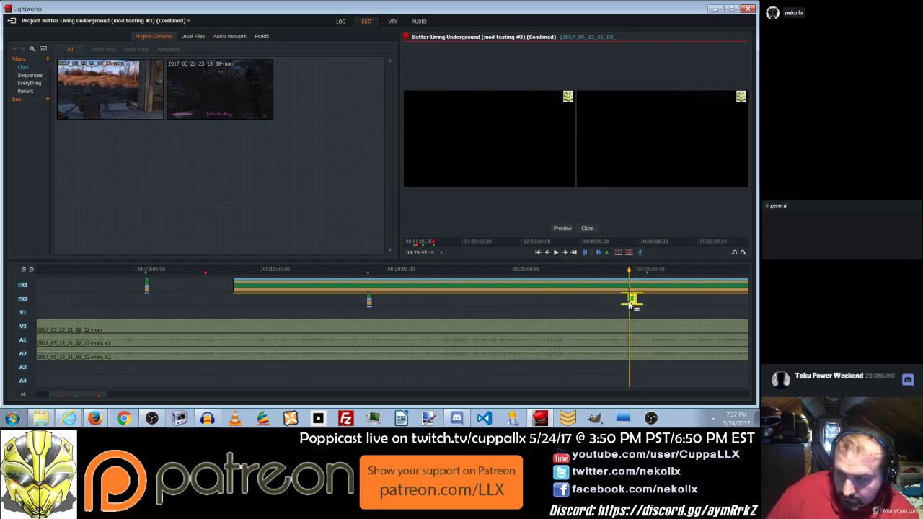
pyautogui.press('c')
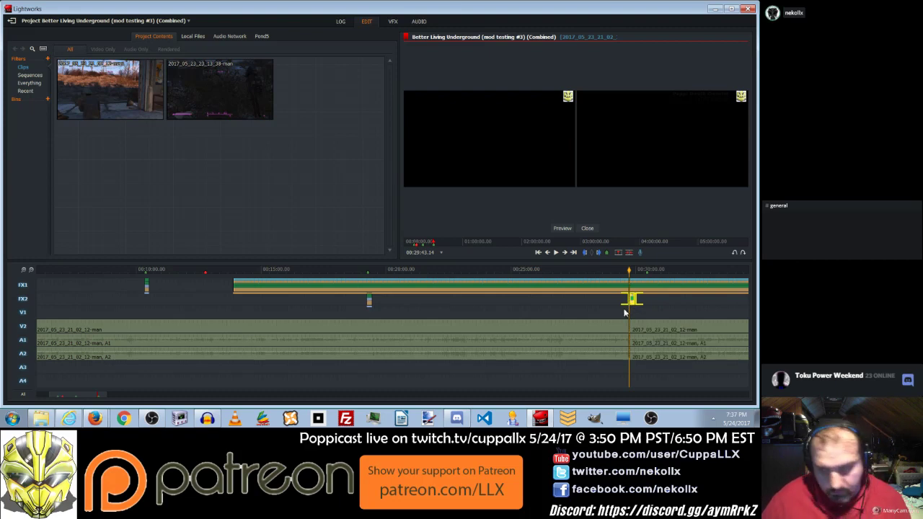
pyautogui.hotkey('ctrl', 'z')
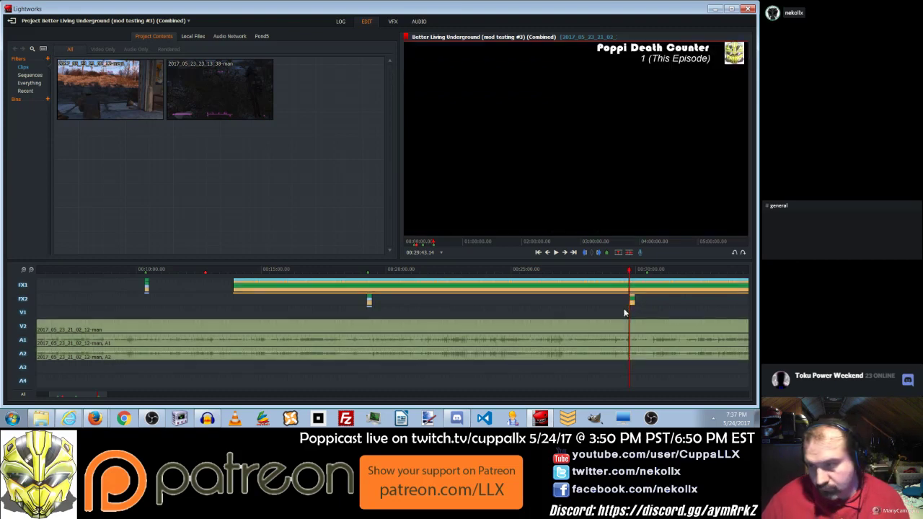
# Deactivate tracks V2, A1 and A2.
pyautogui.click(22, 326)
pyautogui.click(22, 340)
pyautogui.click(23, 354)
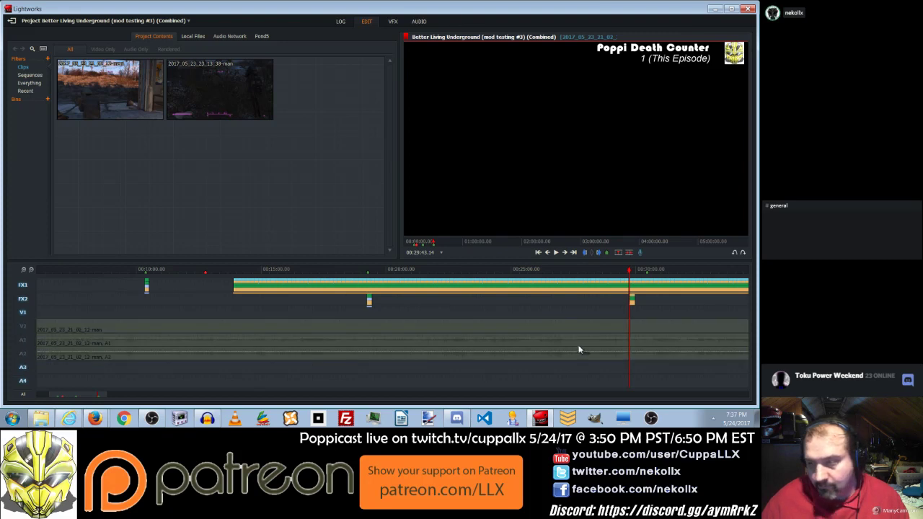
pyautogui.click(634, 301)
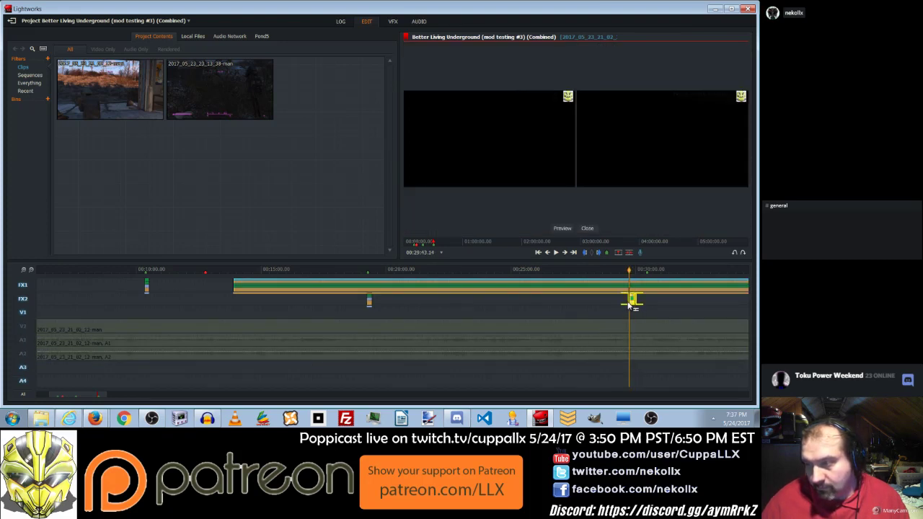
pyautogui.rightClick(629, 303)
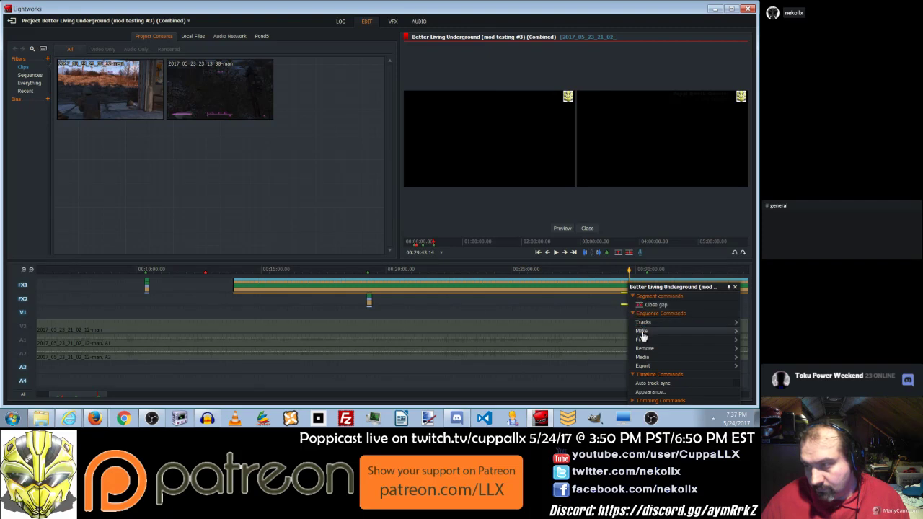
pyautogui.moveTo(664, 351)
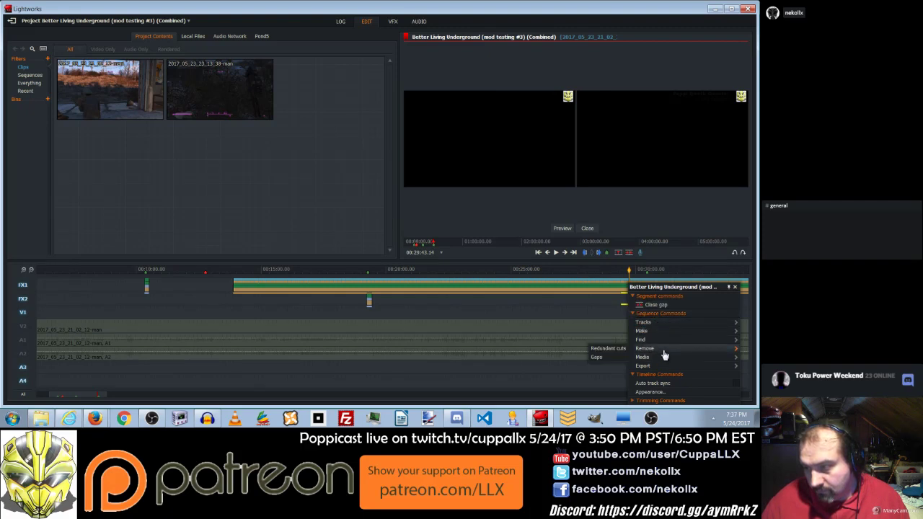
pyautogui.click(596, 317)
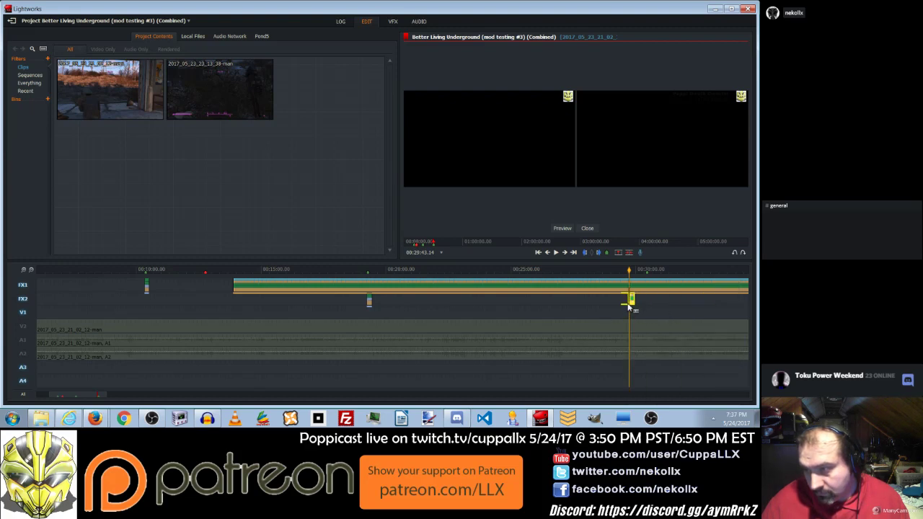
pyautogui.press('space')
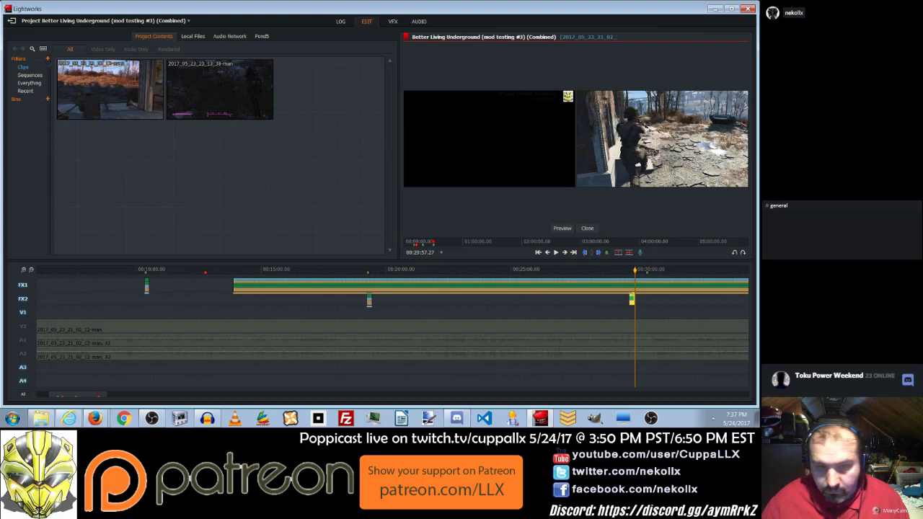
# Deactivate track FX1 and mark the span from 00:29:28.18 to 00:30:35.07 around the second title on FX2.
pyautogui.click(22, 284)
pyautogui.moveTo(610, 267); pyautogui.dragTo(624, 271)
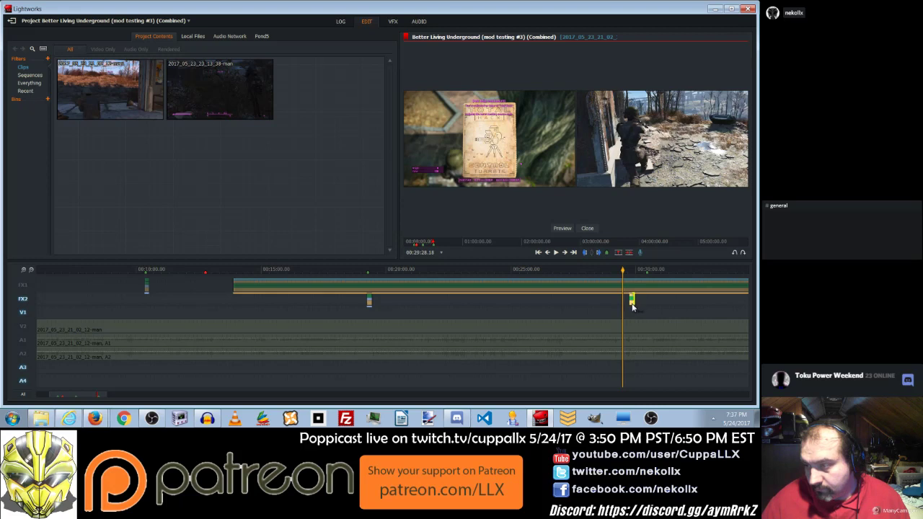
pyautogui.click(631, 302)
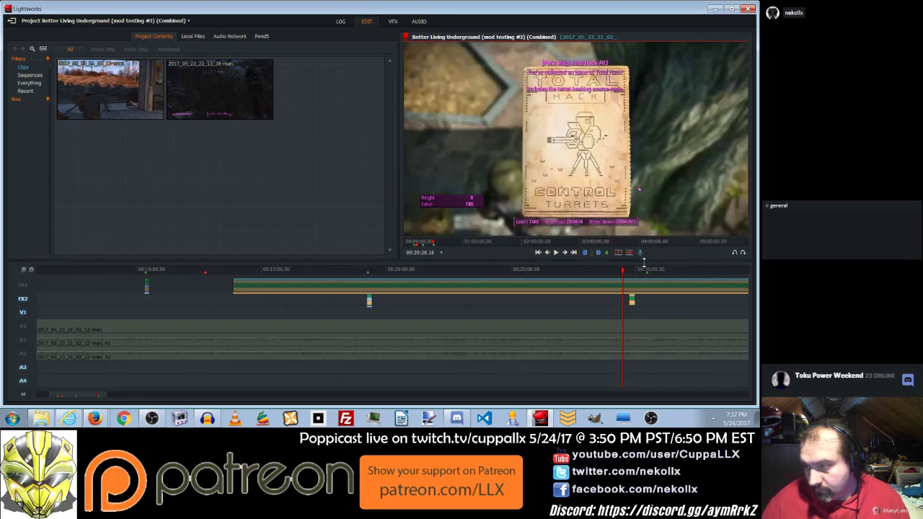
pyautogui.click(600, 258)
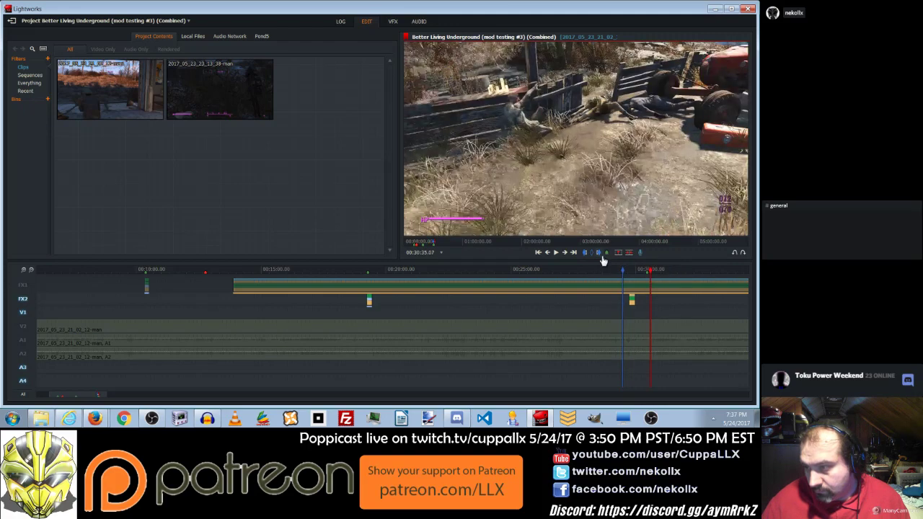
# Mark the end of the span around the second FX2 title and remove that span from the active tracks.
pyautogui.click(599, 254)
pyautogui.click(617, 258)
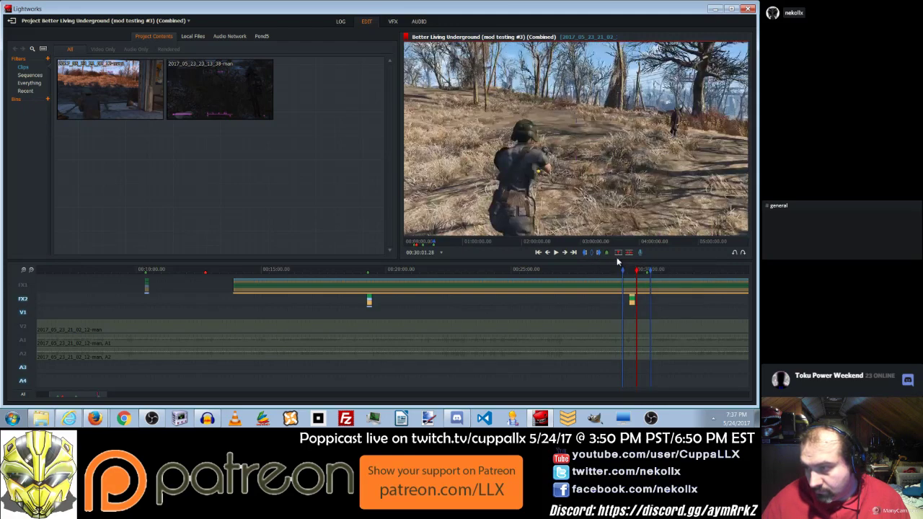
pyautogui.click(618, 254)
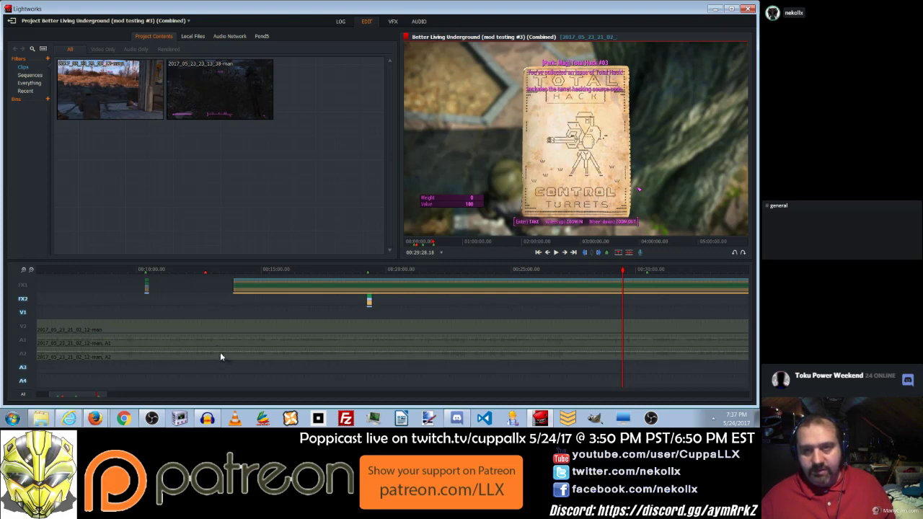
# Try to move the remaining FX2 title from the timeline into the project contents, then undo the move.
pyautogui.click(344, 273)
pyautogui.moveTo(344, 272); pyautogui.dragTo(175, 282)
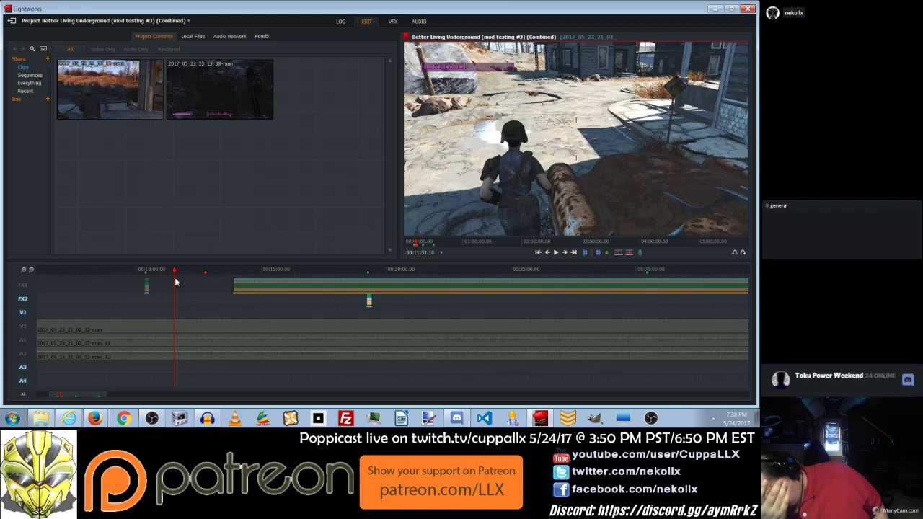
pyautogui.rightClick(369, 301)
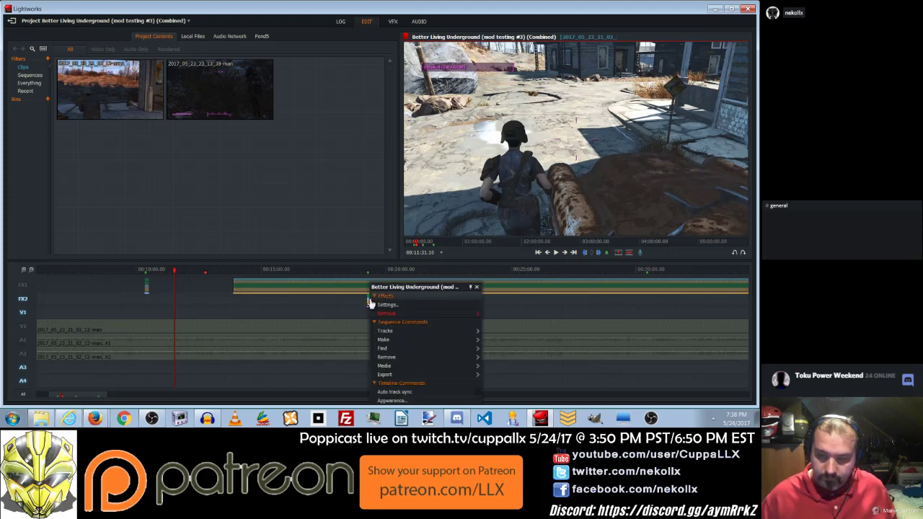
pyautogui.rightClick(355, 303)
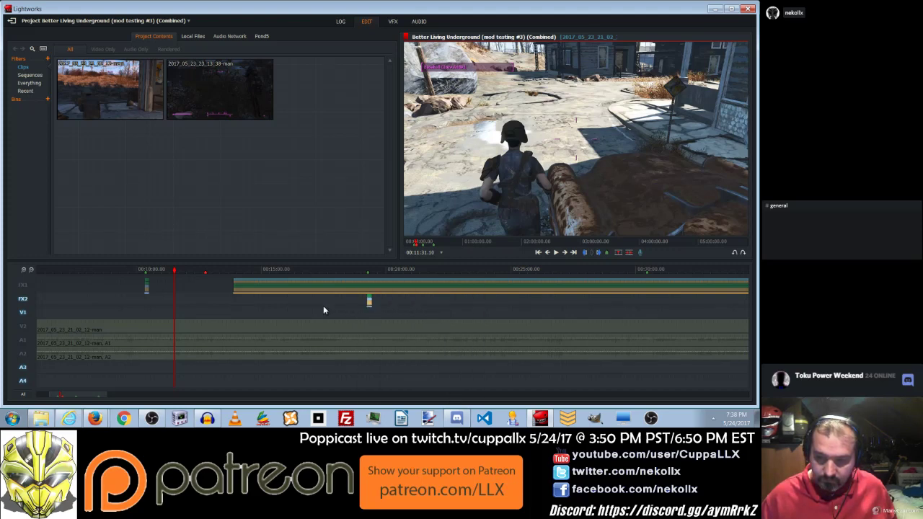
pyautogui.moveTo(368, 301); pyautogui.dragTo(282, 179)
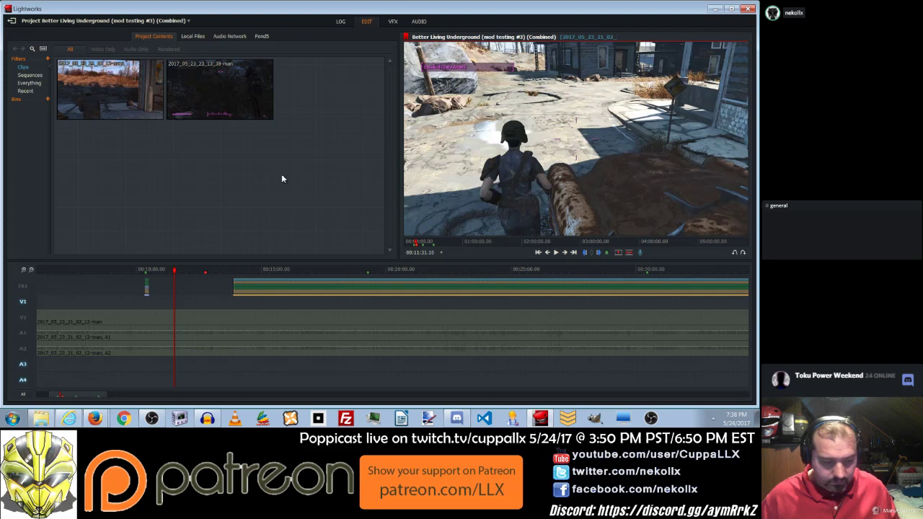
pyautogui.hotkey('ctrl', 'z')
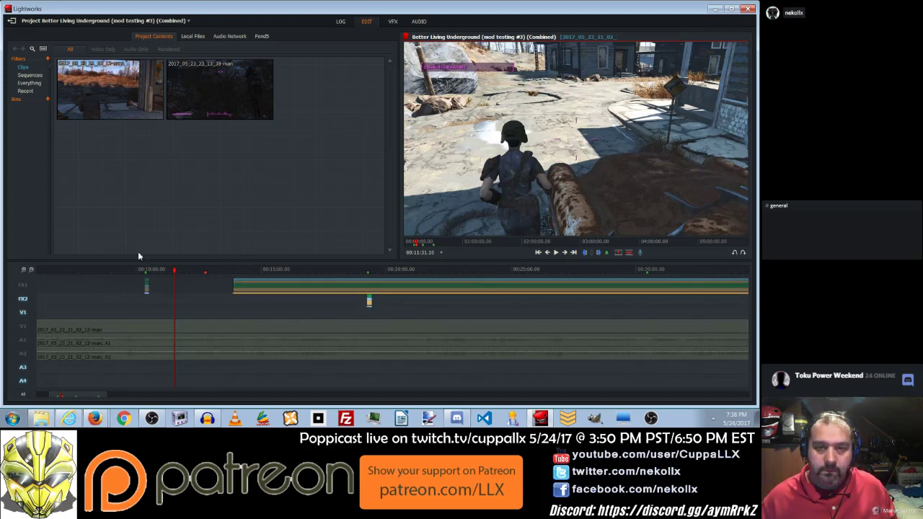
# Look for the title among the project's sequences, recent items and clips, including the rendered and video-only clips.
pyautogui.click(31, 75)
pyautogui.click(27, 91)
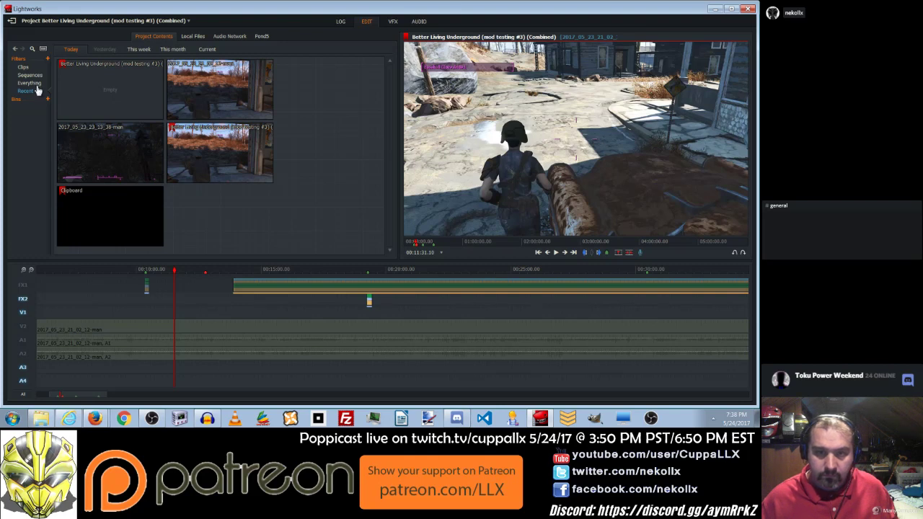
pyautogui.click(24, 66)
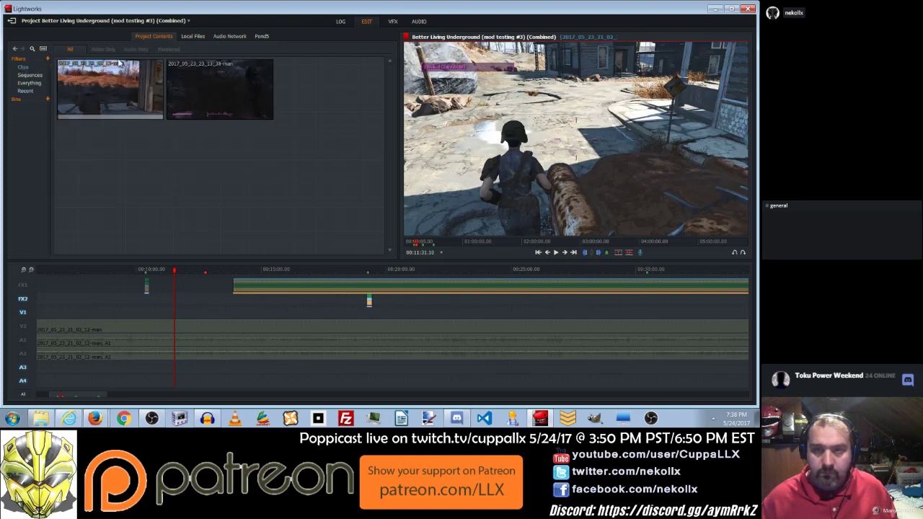
pyautogui.click(169, 49)
pyautogui.click(101, 51)
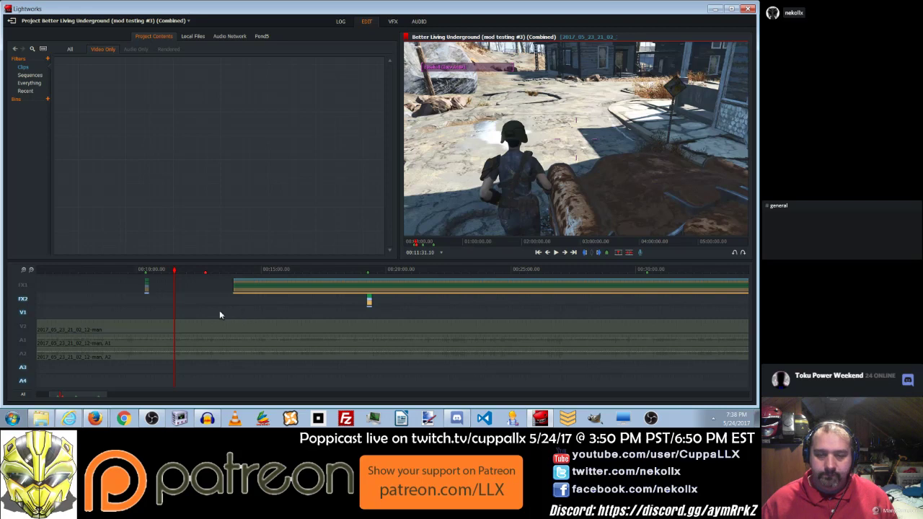
# Check the details of the cue marker at 00:10:22.12, view the Live Dismemberment page in Firefox, and return to Lightworks.
pyautogui.doubleClick(142, 271)
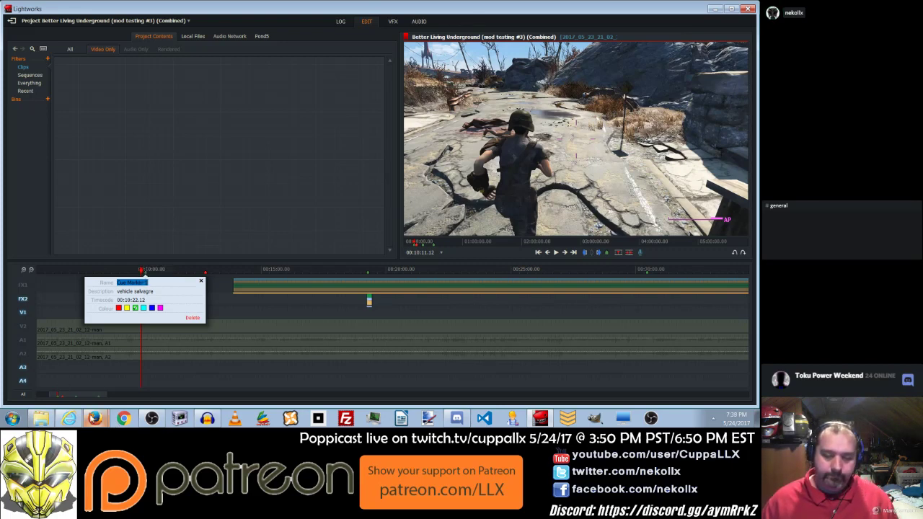
pyautogui.click(291, 308)
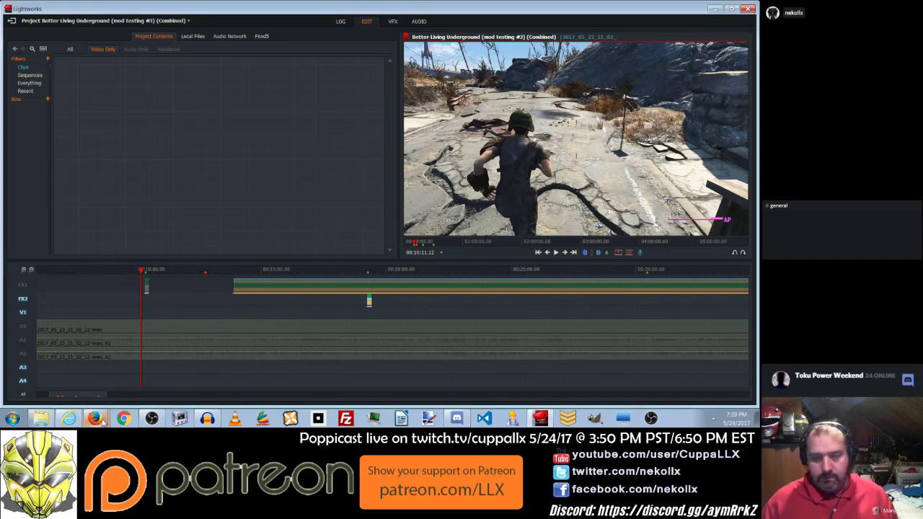
pyautogui.hotkey('alt', 'Tab')
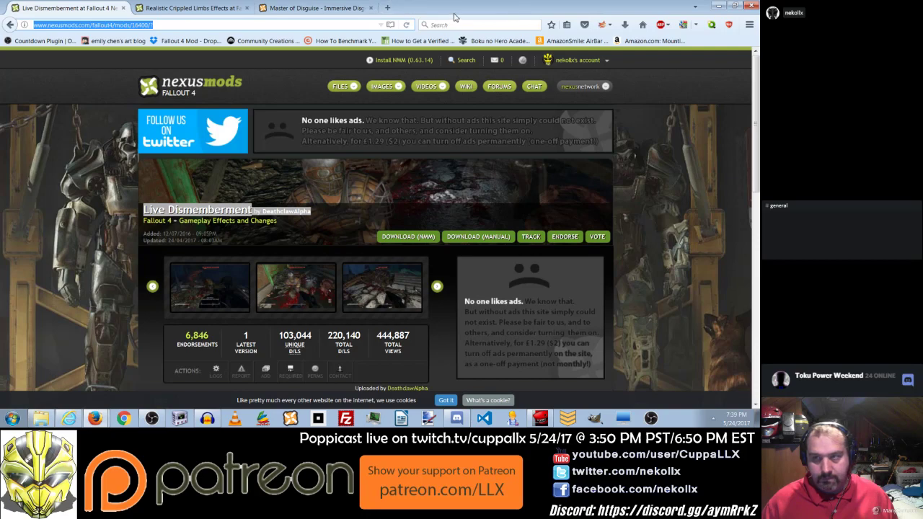
pyautogui.hotkey('alt', 'Tab')
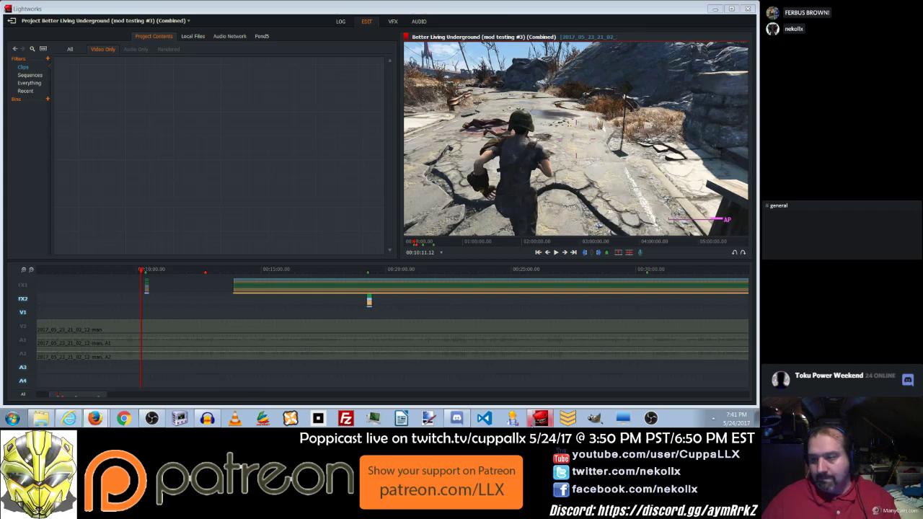
# View the Lightworks shortcut's properties and close them without making changes.
pyautogui.rightClick(528, 382)
pyautogui.click(552, 373)
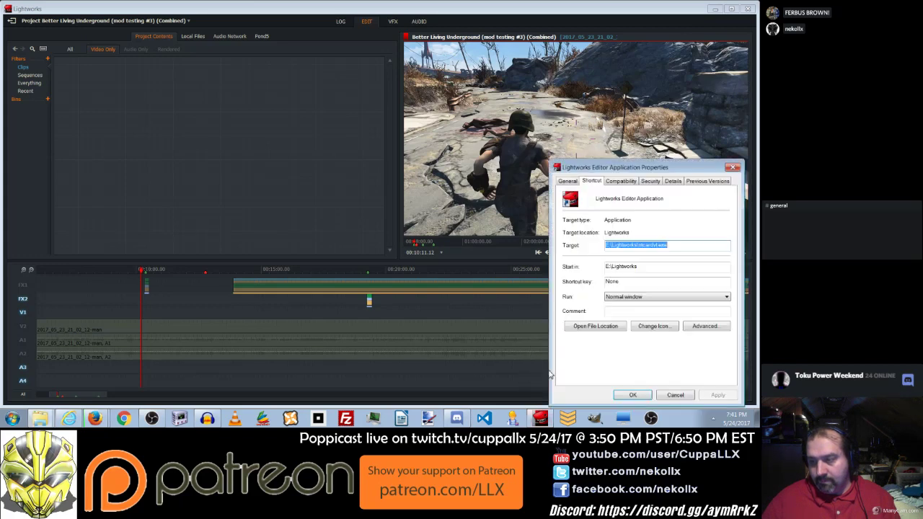
pyautogui.click(675, 395)
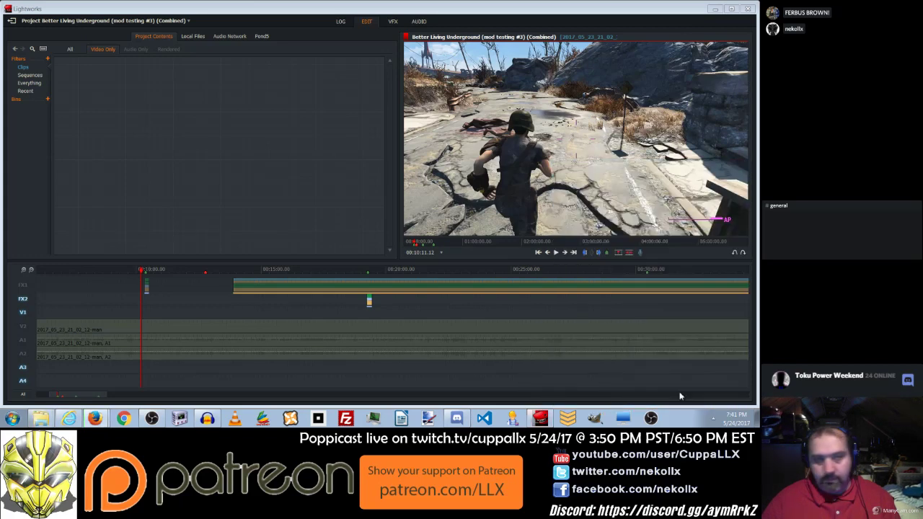